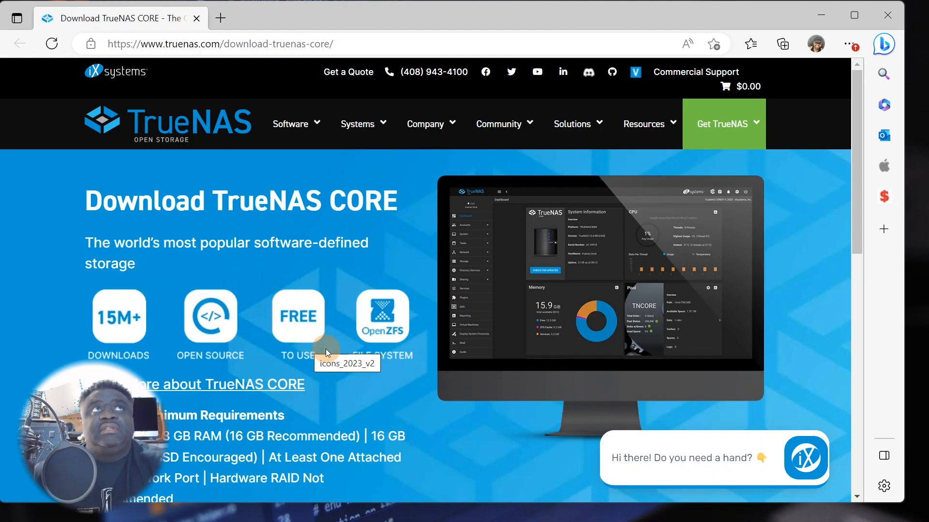
- Go to the TrueNAS CORE product page via the site's Software menu
{"action": "scroll", "coordinate": [328, 348], "scroll_direction": "down", "scroll_amount": 10}
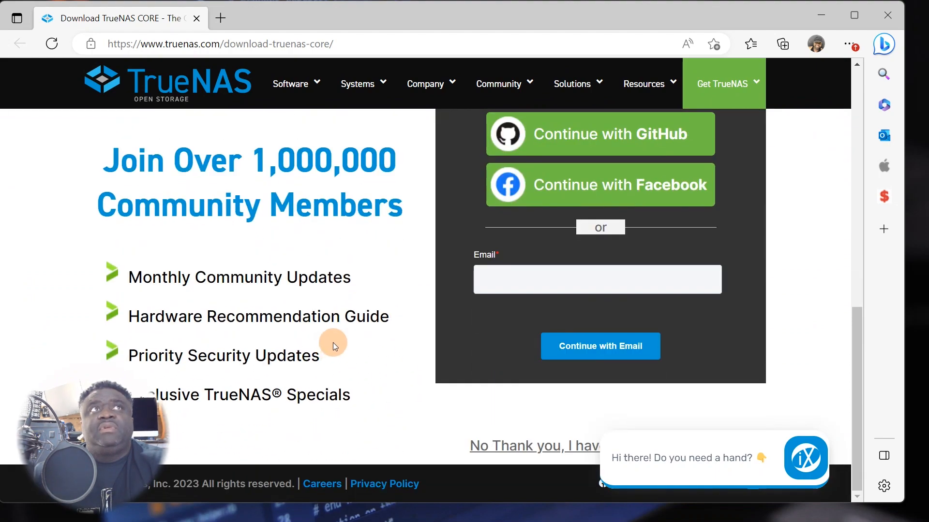
{"action": "scroll", "coordinate": [333, 342], "scroll_direction": "up", "scroll_amount": 5}
{"action": "scroll", "coordinate": [331, 345], "scroll_direction": "down", "scroll_amount": 5}
{"action": "scroll", "coordinate": [331, 346], "scroll_direction": "up", "scroll_amount": 12}
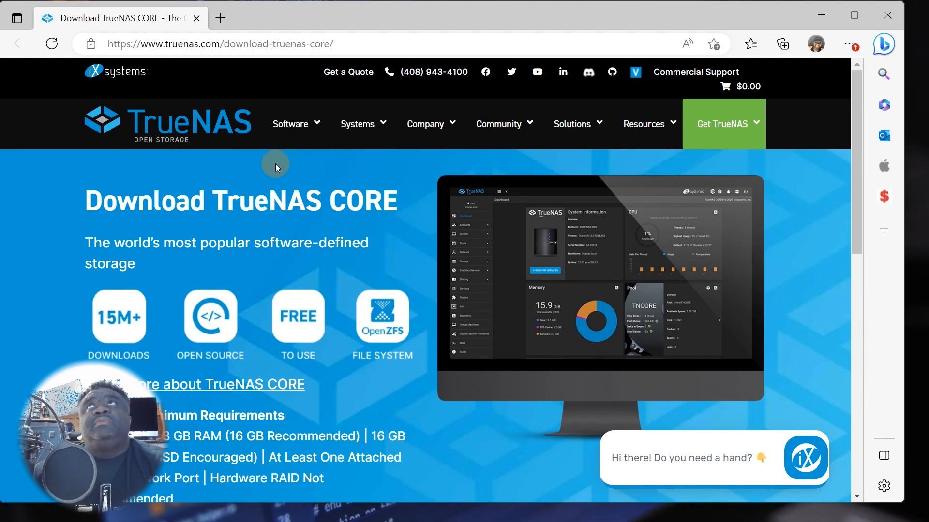
{"action": "left_click", "coordinate": [316, 123]}
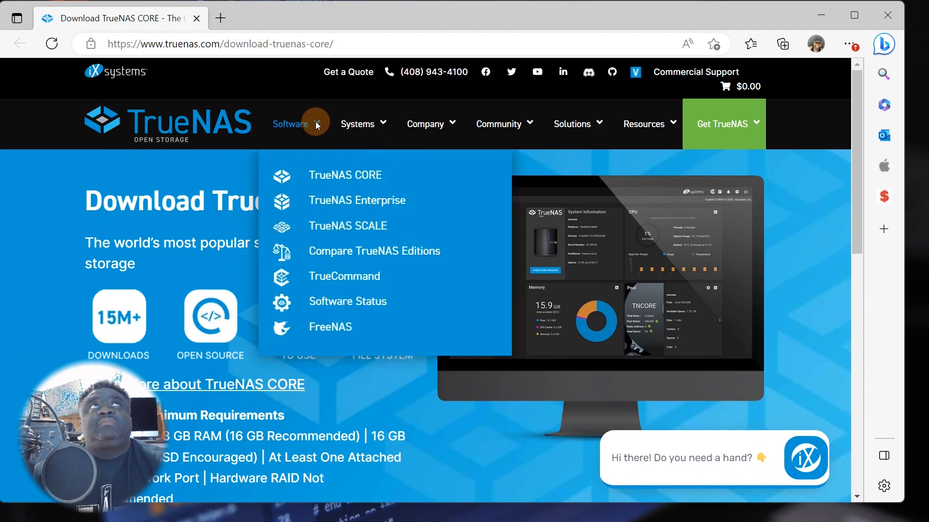
{"action": "left_click", "coordinate": [359, 182]}
{"action": "scroll", "coordinate": [497, 315], "scroll_direction": "down", "scroll_amount": 6}
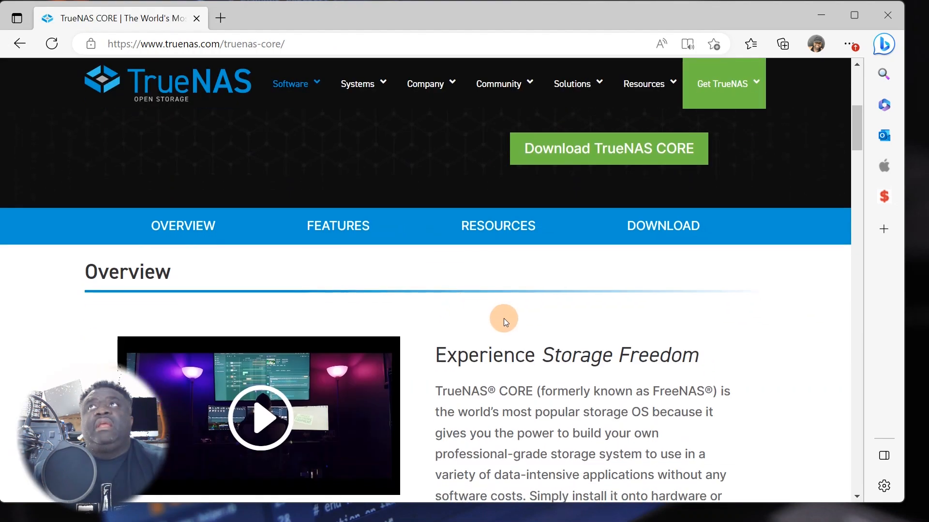
{"action": "scroll", "coordinate": [540, 335], "scroll_direction": "up", "scroll_amount": 3}
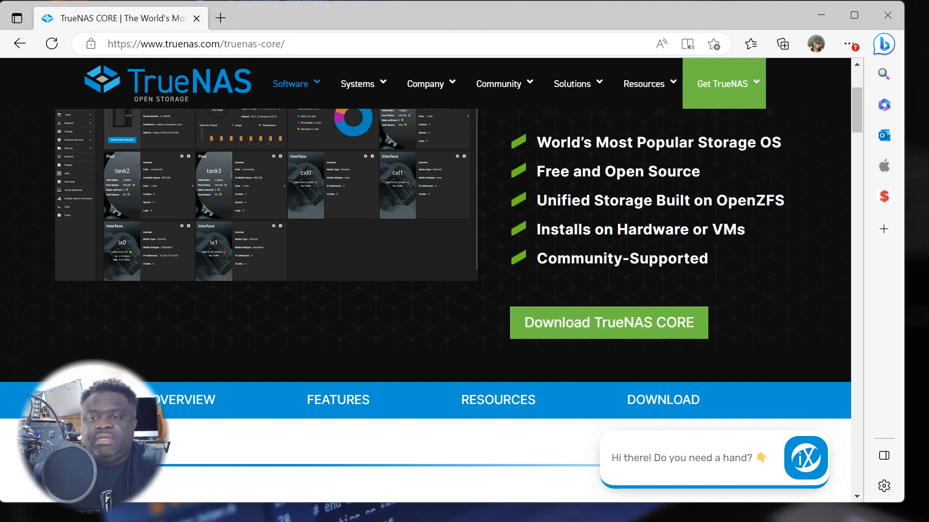
- Locate TrueNAS-13.0-U4.iso in Downloads\ISO, then minimize File Explorer and Edge
{"action": "key", "text": "super+e"}
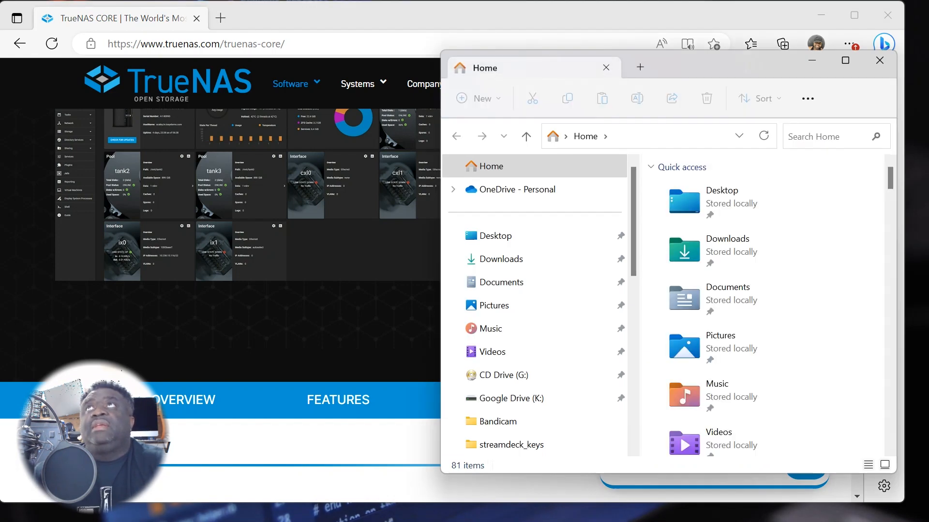
{"action": "left_click", "coordinate": [515, 264]}
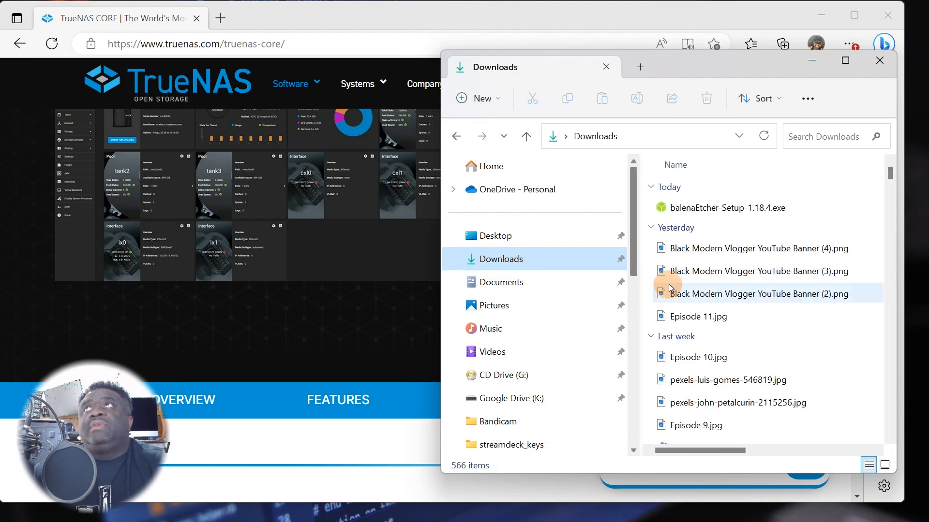
{"action": "scroll", "coordinate": [667, 285], "scroll_direction": "down", "scroll_amount": 5}
{"action": "double_click", "coordinate": [697, 232]}
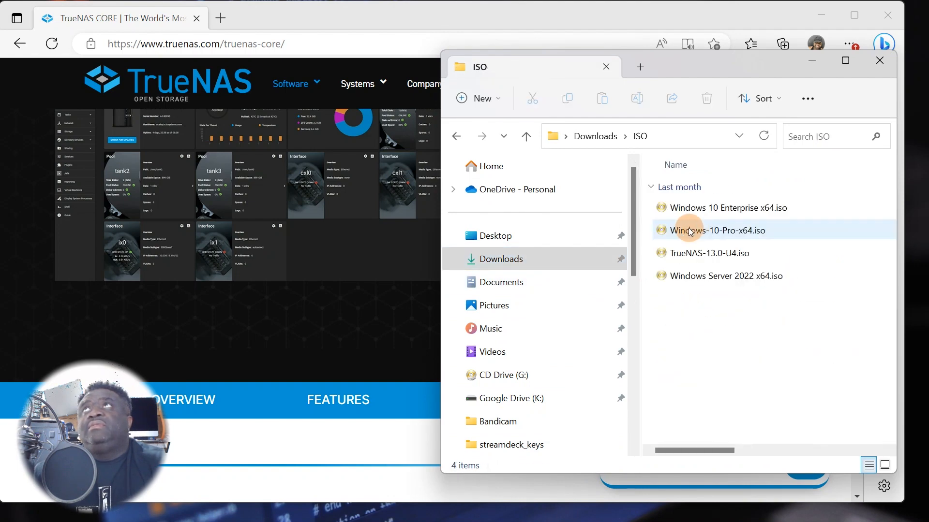
{"action": "mouse_move", "coordinate": [699, 259]}
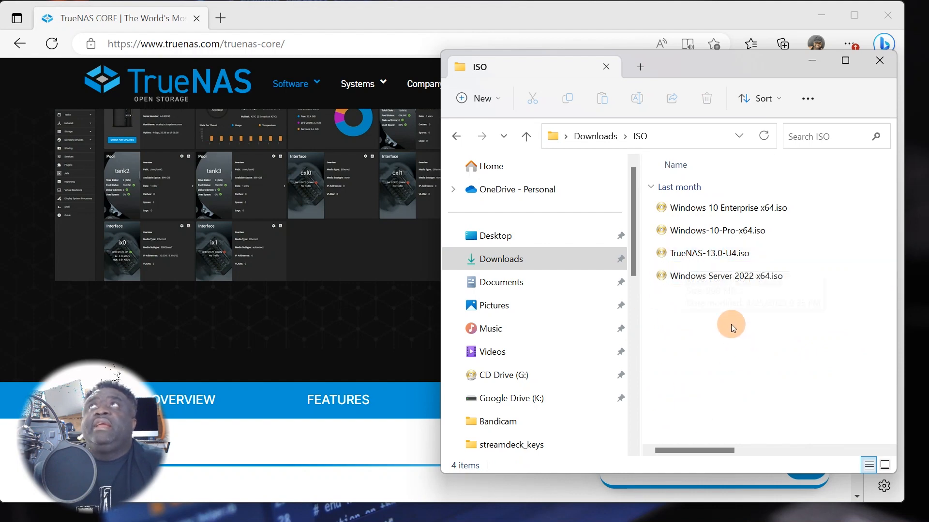
{"action": "left_click", "coordinate": [696, 251]}
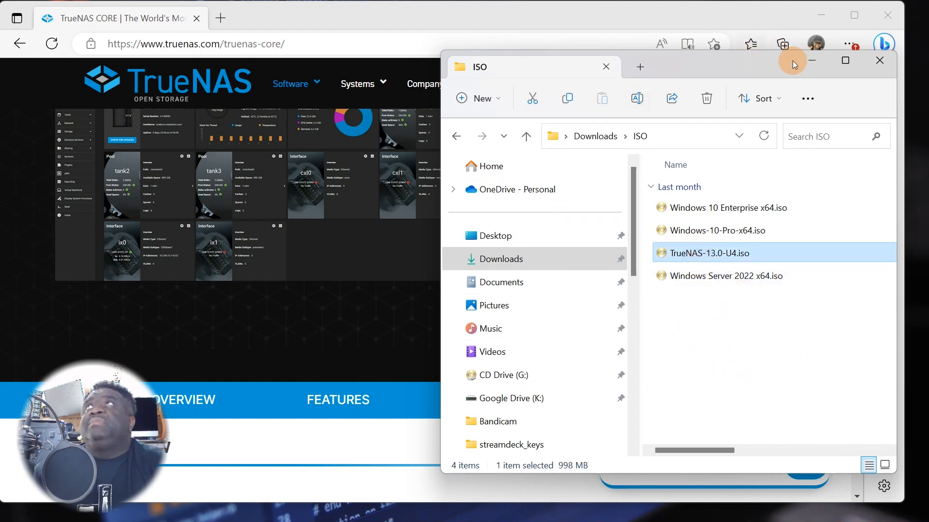
{"action": "left_click", "coordinate": [811, 61]}
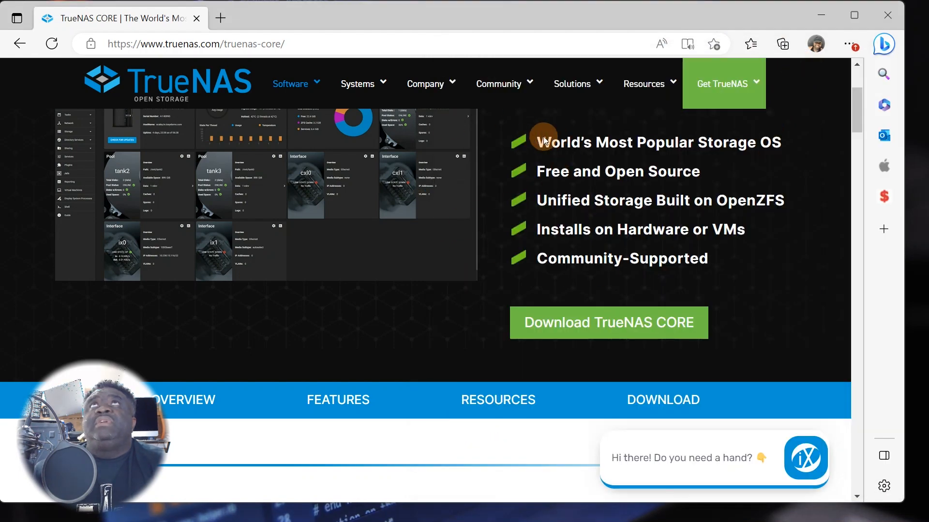
{"action": "left_click", "coordinate": [824, 18]}
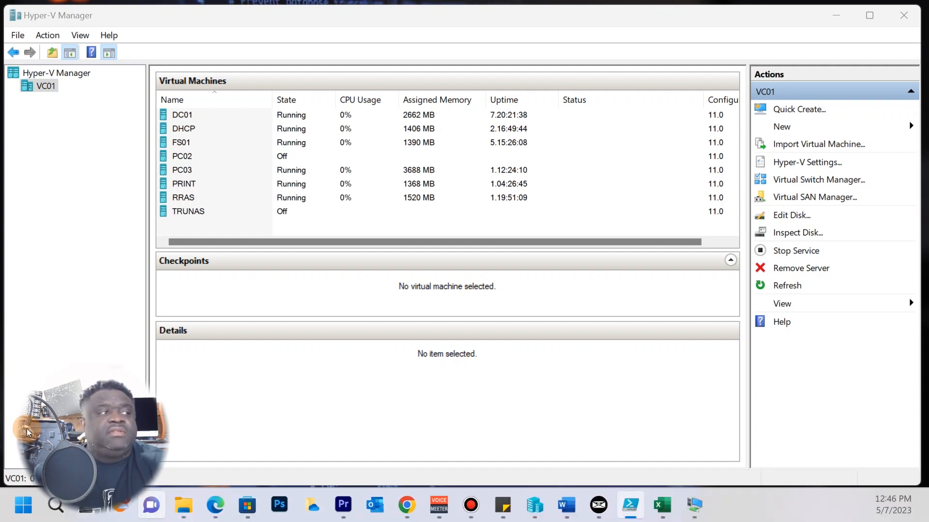
- Connect to the TRUNAS VM, check its Media menu, then open its settings
{"action": "left_click", "coordinate": [195, 210]}
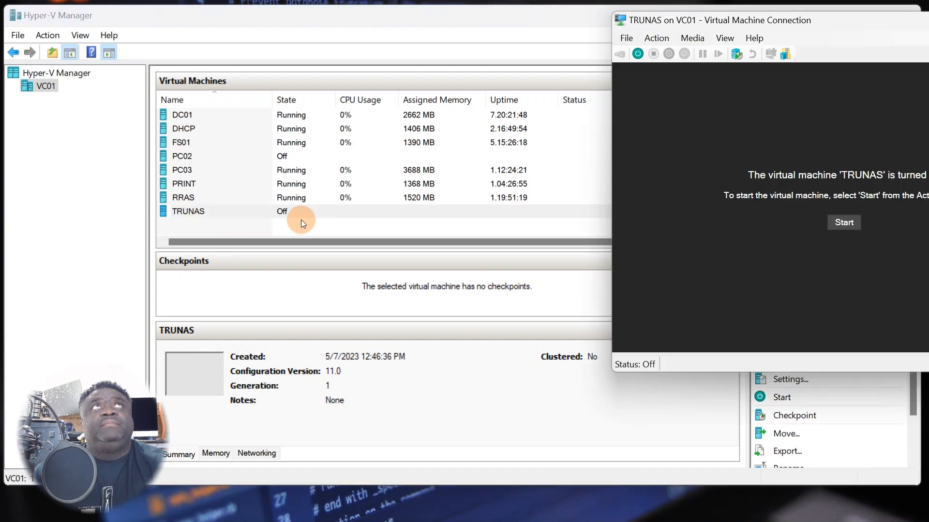
{"action": "left_click_drag", "start_coordinate": [733, 22], "coordinate": [383, 59]}
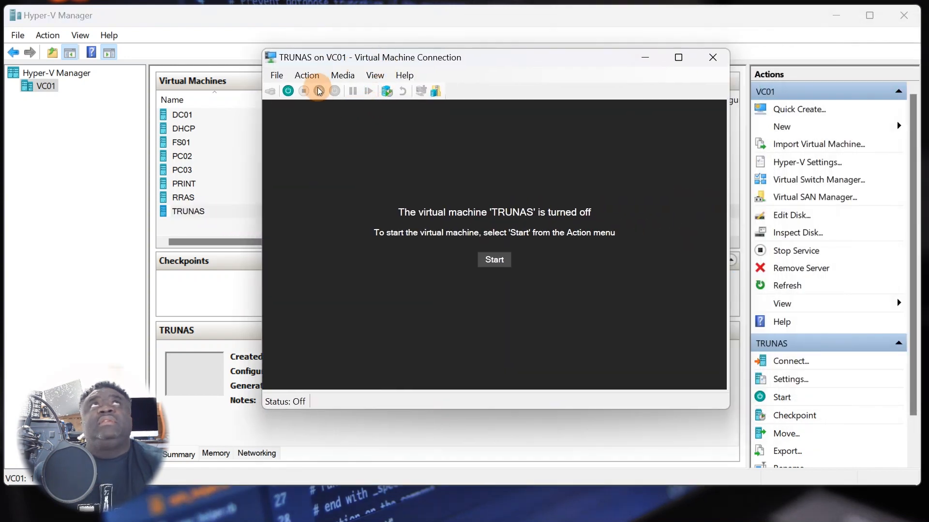
{"action": "left_click", "coordinate": [343, 75]}
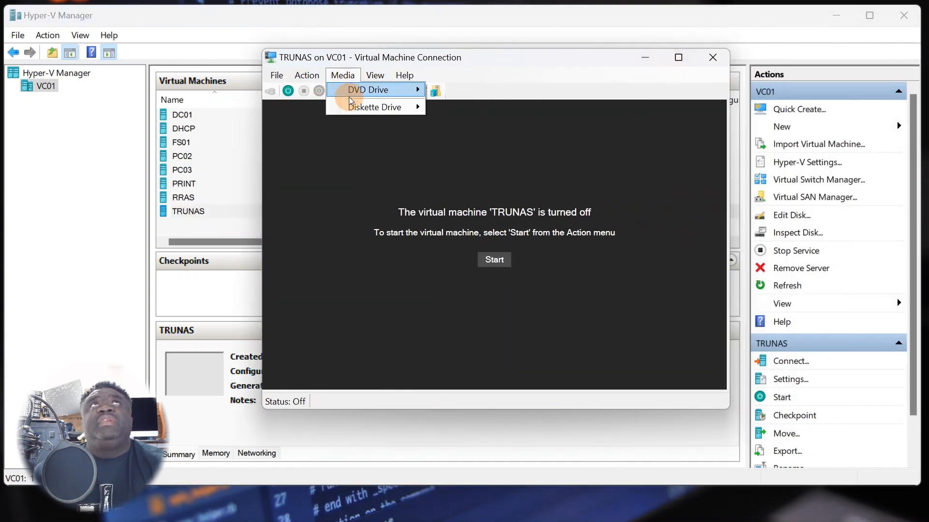
{"action": "left_click", "coordinate": [713, 57]}
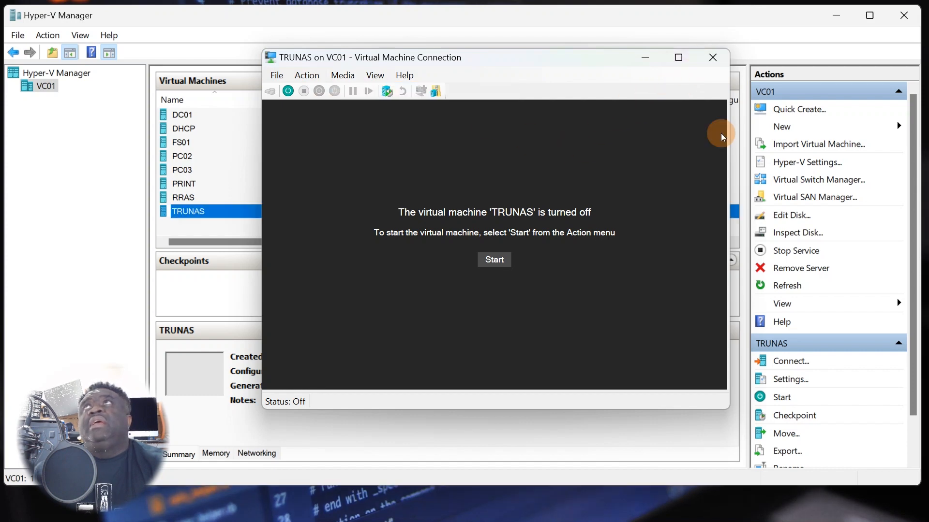
{"action": "left_click", "coordinate": [789, 379]}
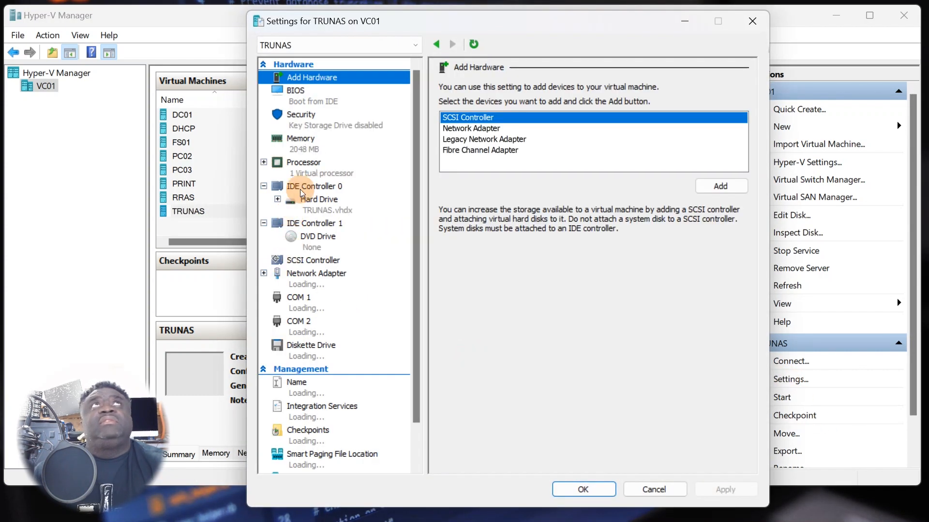
- Change TRUNAS RAM from 2048 MB and minimum RAM from 512 MB, both to 8096 MB
{"action": "left_click", "coordinate": [308, 93]}
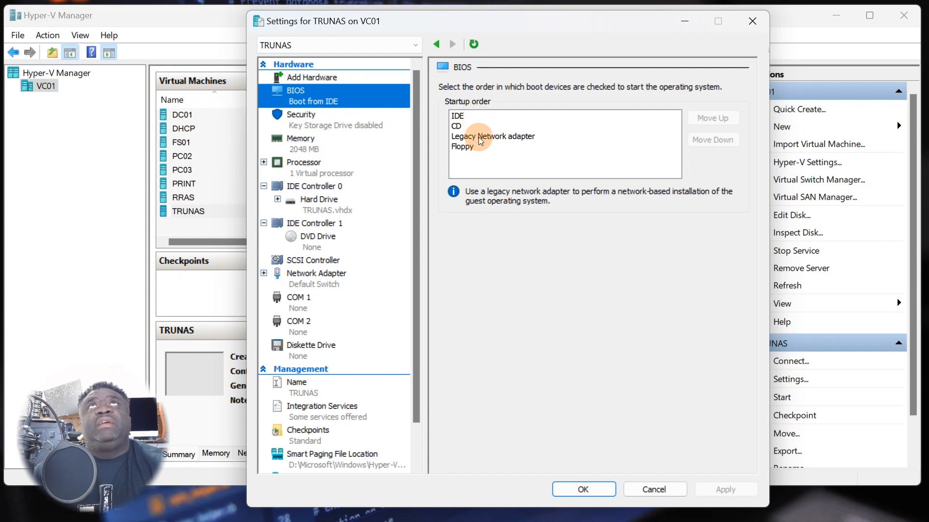
{"action": "left_click", "coordinate": [311, 151]}
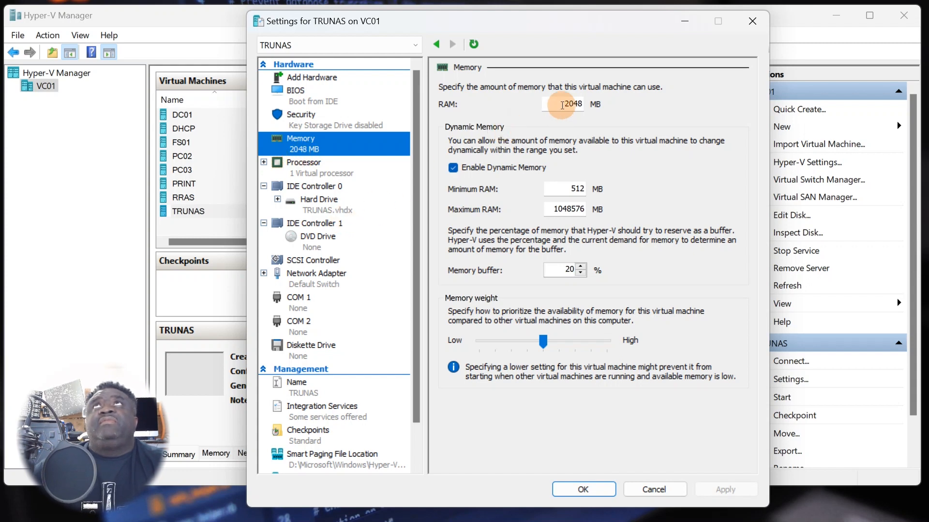
{"action": "left_click", "coordinate": [571, 104]}
{"action": "left_click_drag", "start_coordinate": [571, 104], "coordinate": [586, 107]}
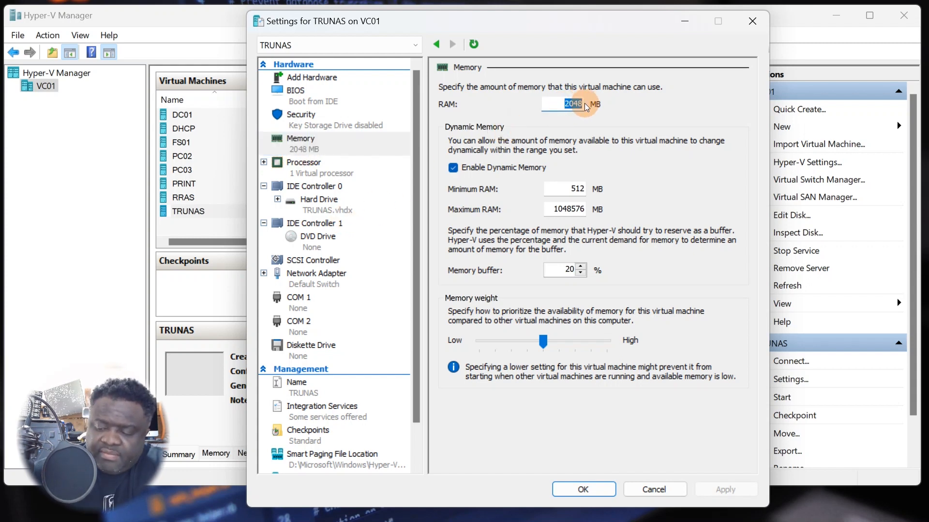
{"action": "type", "text": "8096"}
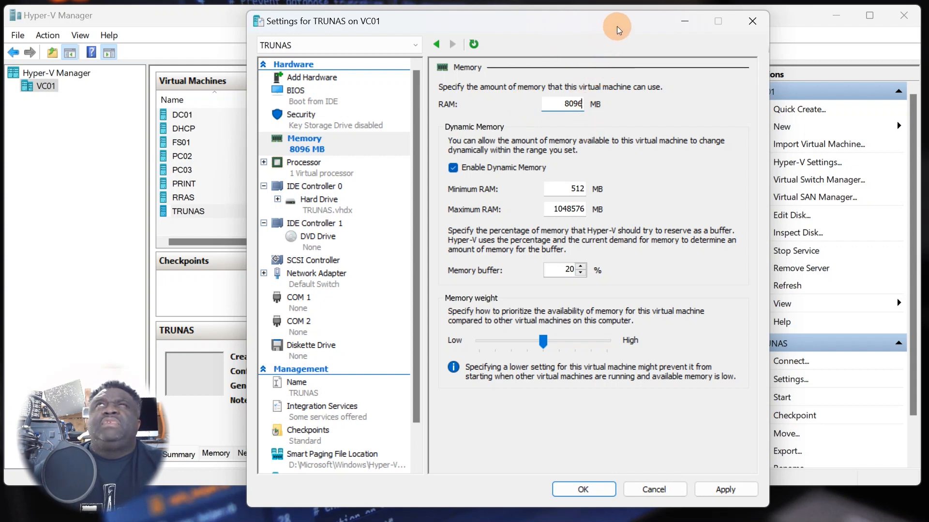
{"action": "left_click_drag", "start_coordinate": [616, 25], "coordinate": [595, 30]}
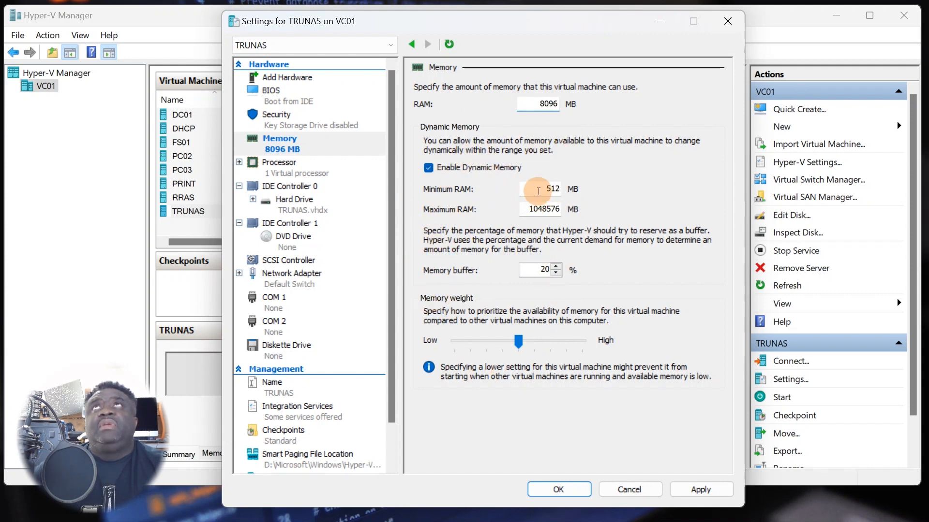
{"action": "left_click_drag", "start_coordinate": [534, 189], "coordinate": [575, 187]}
{"action": "type", "text": "80"}
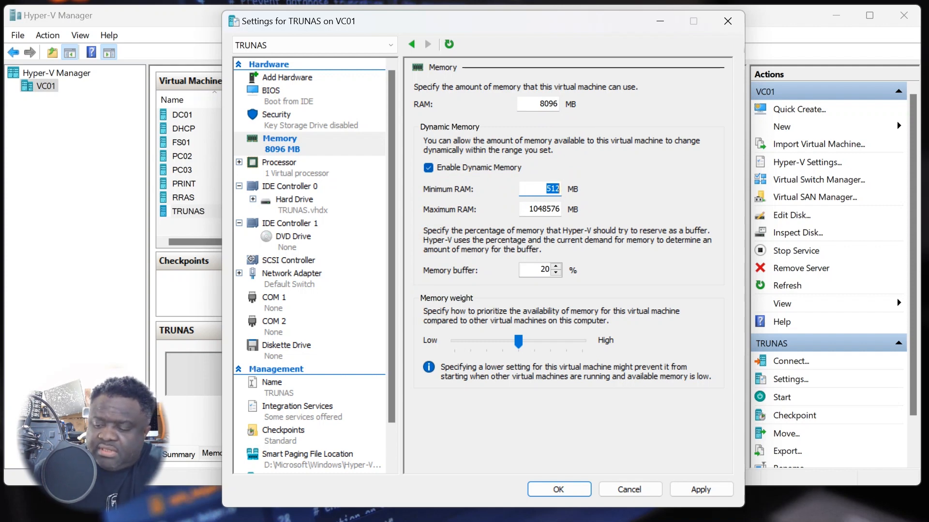
{"action": "type", "text": "96"}
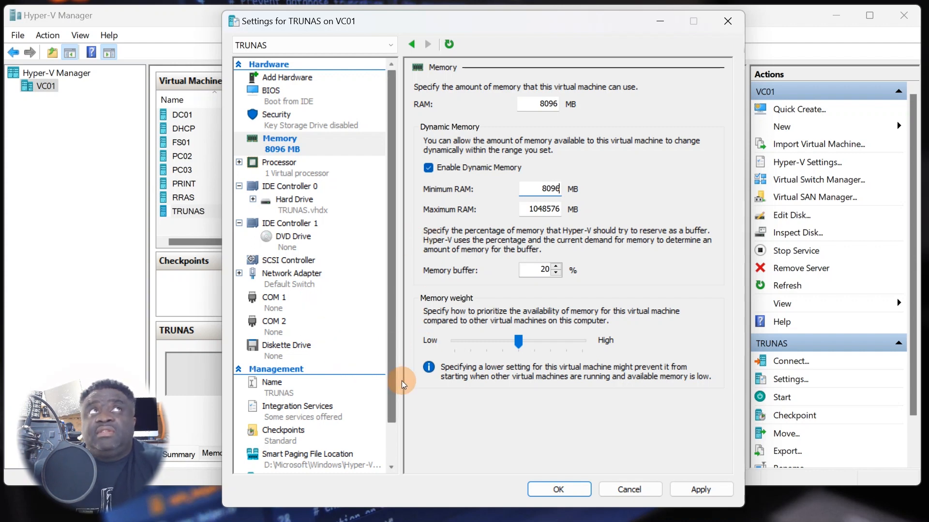
- Mount TrueNAS-13.0-U4.iso from Downloads\ISO as the TRUNAS DVD drive image
{"action": "left_click", "coordinate": [290, 281]}
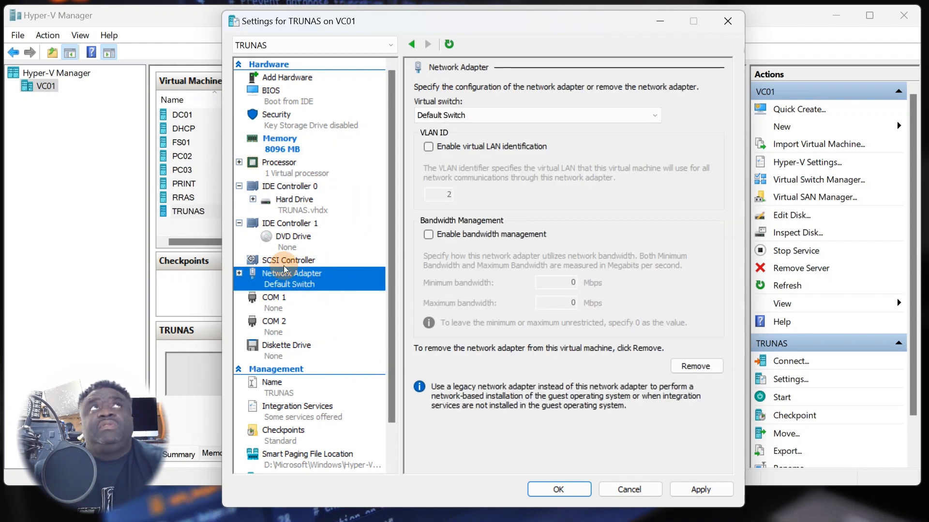
{"action": "left_click", "coordinate": [297, 239]}
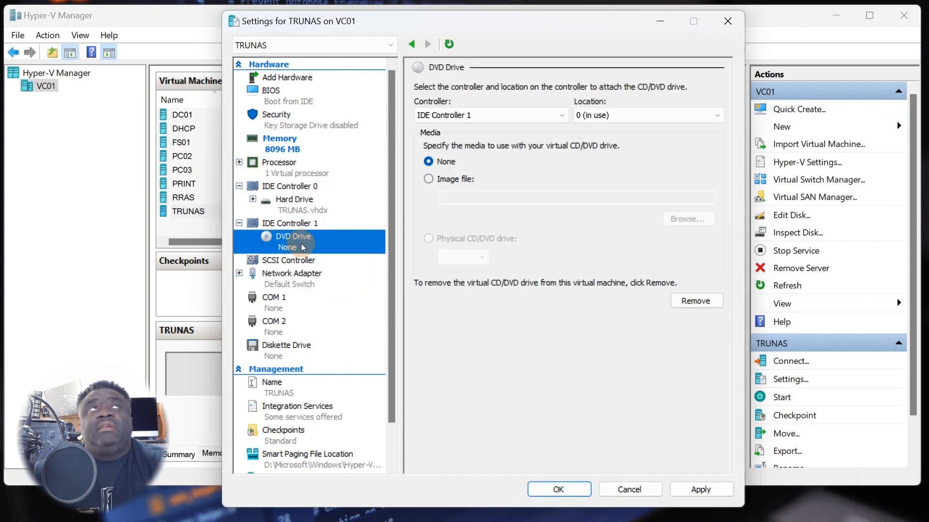
{"action": "left_click", "coordinate": [429, 181]}
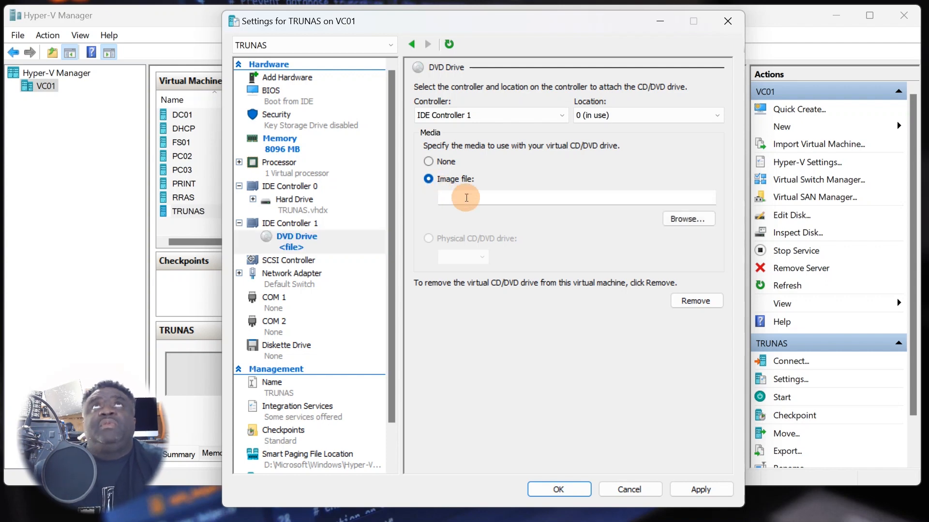
{"action": "left_click", "coordinate": [677, 218]}
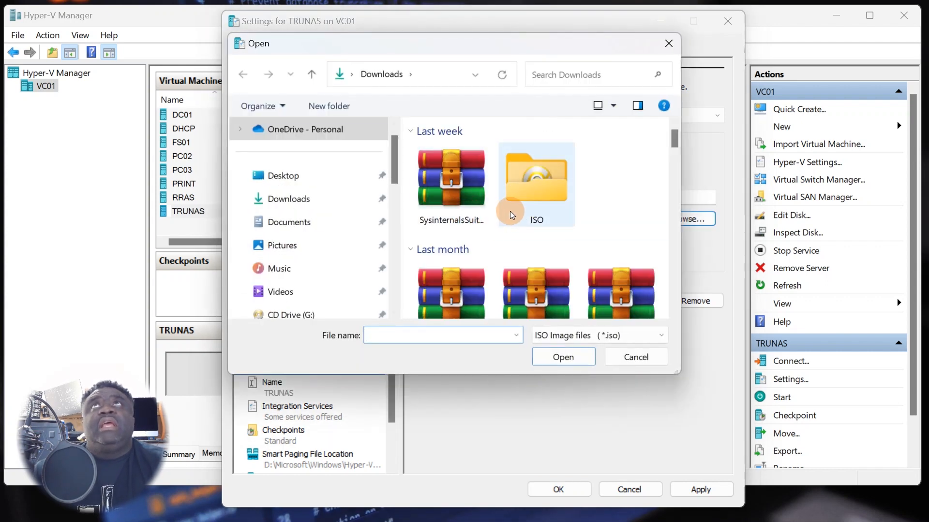
{"action": "double_click", "coordinate": [512, 210]}
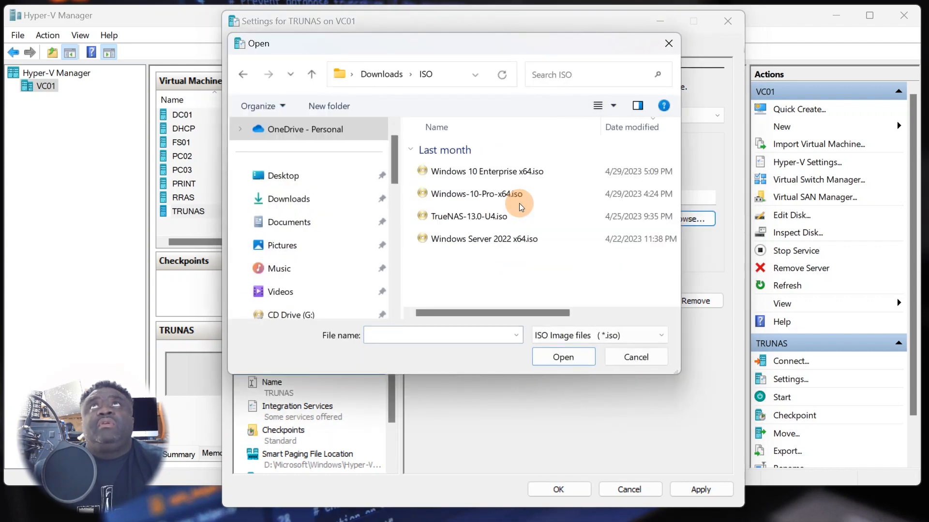
{"action": "double_click", "coordinate": [468, 218]}
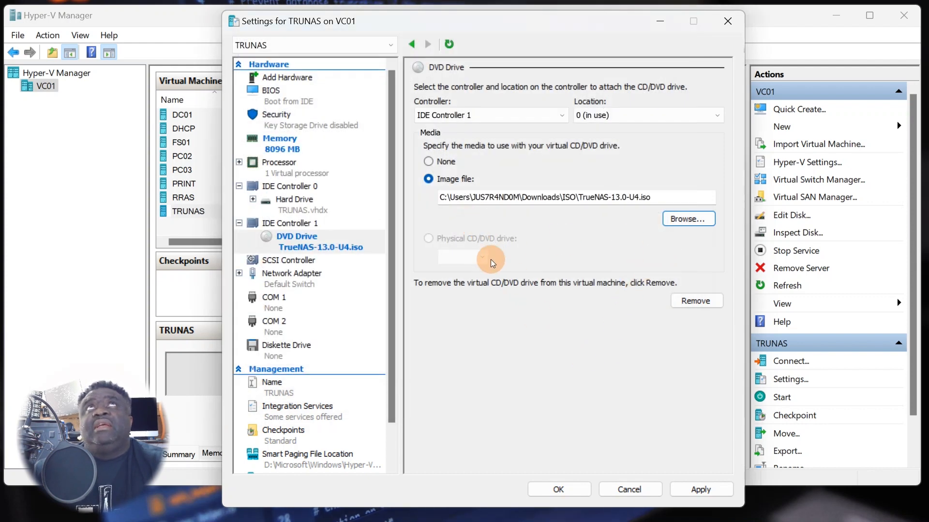
{"action": "left_click", "coordinate": [295, 212]}
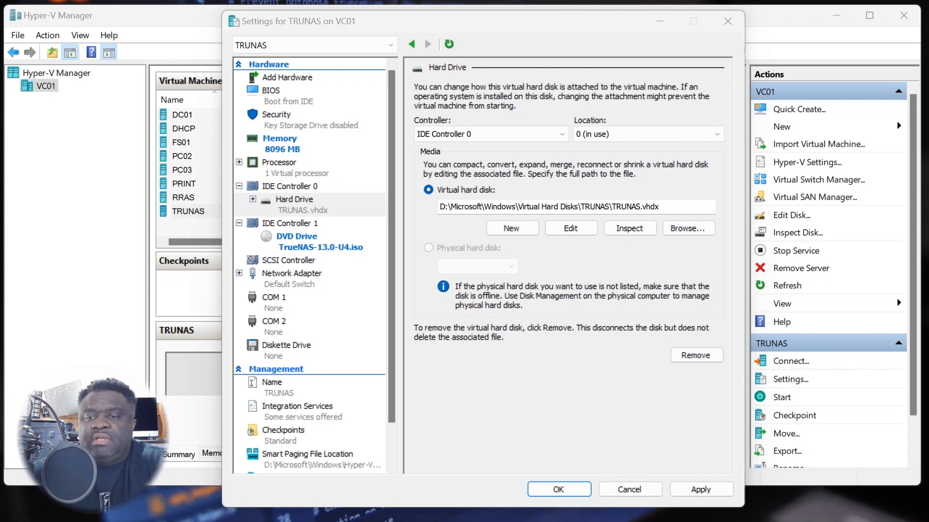
- Browse to D:\Microsoft\Windows\Virtual Hard Disks\TRUNAS to view TRUNAS.vhdx through TRUNAS-04.vhdx
{"action": "key", "text": "alt+Tab"}
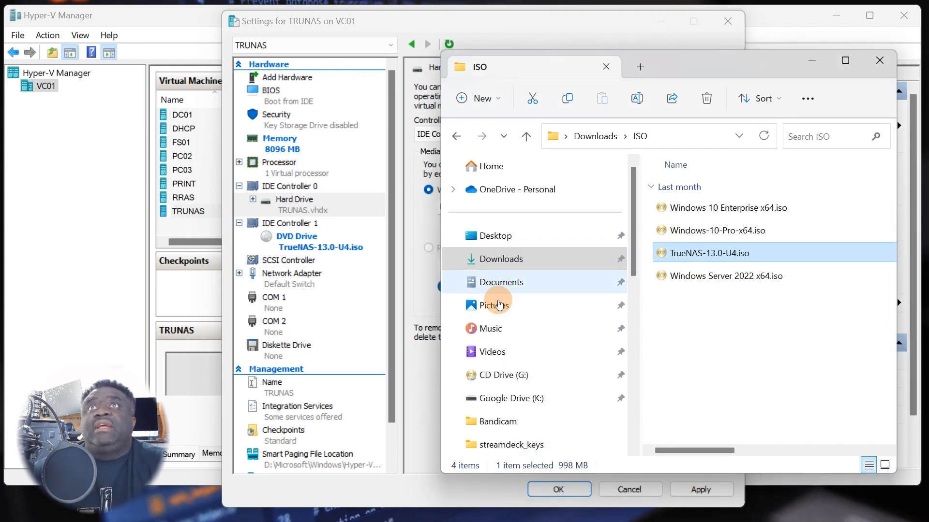
{"action": "scroll", "coordinate": [513, 329], "scroll_direction": "down", "scroll_amount": 2}
{"action": "scroll", "coordinate": [542, 410], "scroll_direction": "down", "scroll_amount": 2}
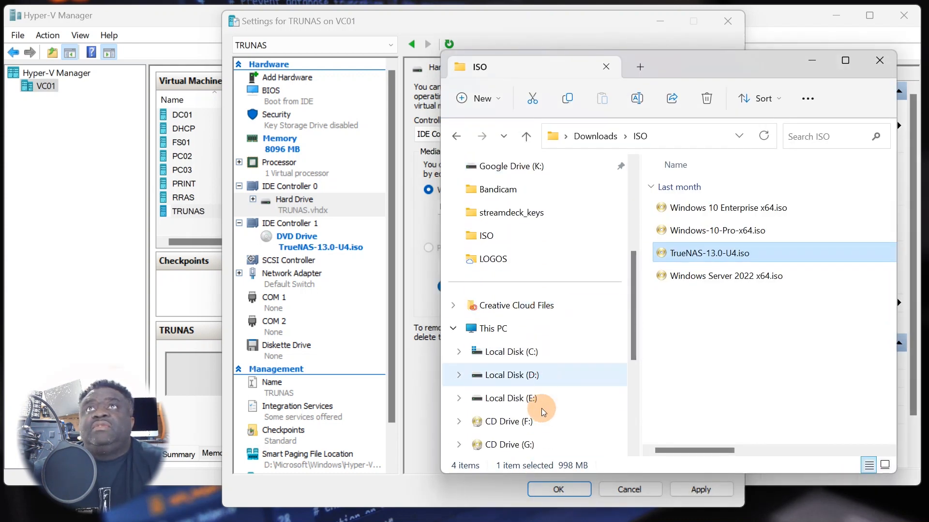
{"action": "left_click", "coordinate": [527, 378]}
{"action": "double_click", "coordinate": [699, 212]}
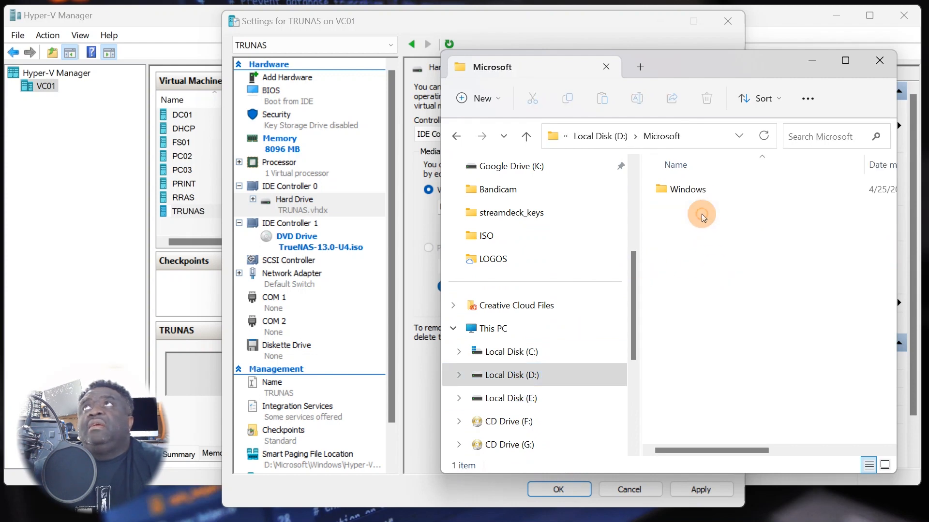
{"action": "double_click", "coordinate": [687, 190]}
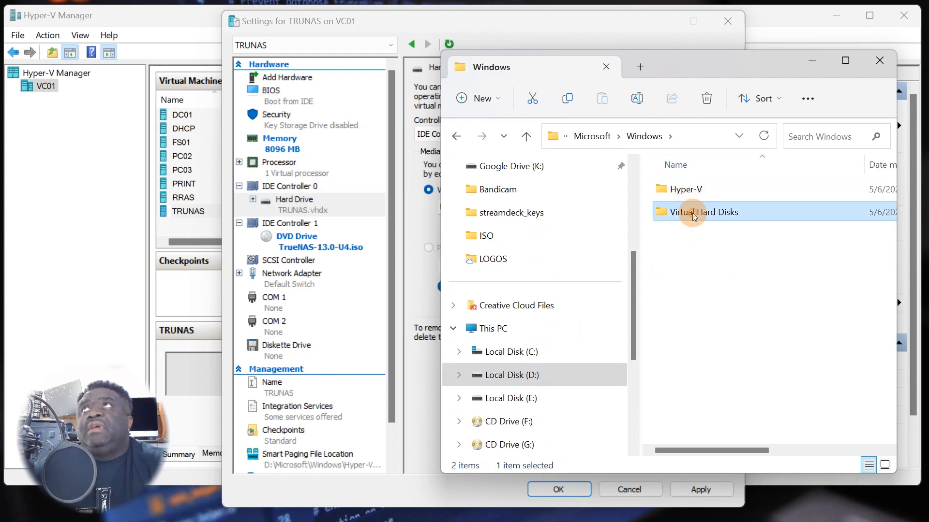
{"action": "double_click", "coordinate": [688, 213]}
{"action": "double_click", "coordinate": [684, 280]}
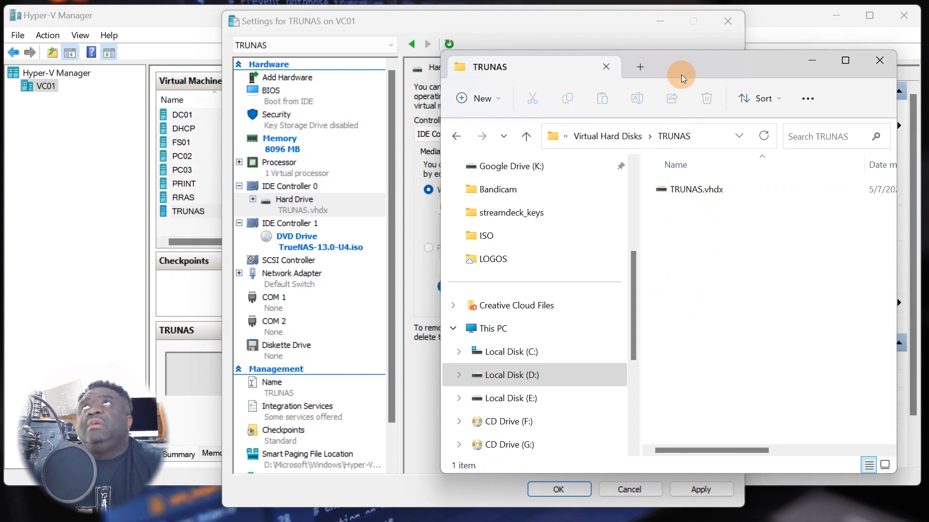
{"action": "left_click_drag", "start_coordinate": [681, 74], "coordinate": [606, 66]}
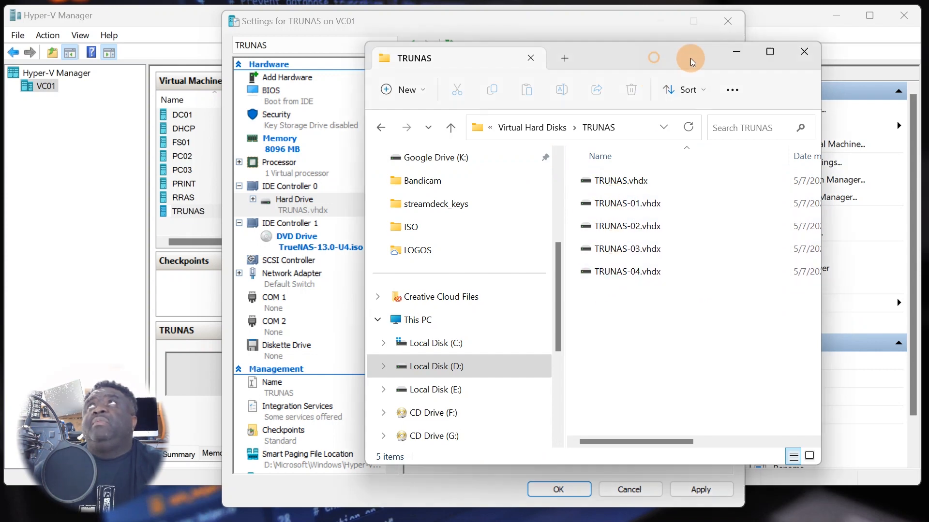
{"action": "left_click_drag", "start_coordinate": [690, 58], "coordinate": [775, 41]}
{"action": "left_click", "coordinate": [373, 34]}
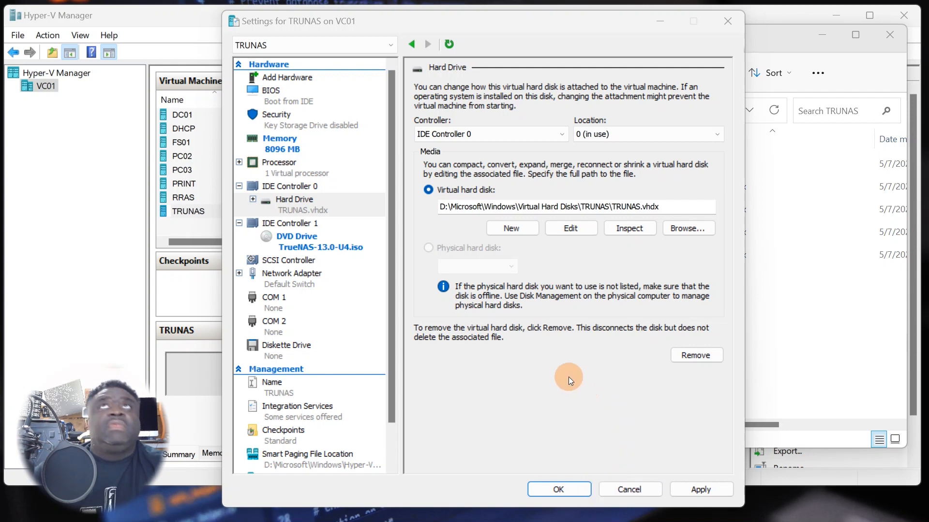
- Apply the settings and review drives TRUNAS.vhdx and TRUNAS-01 through TRUNAS-04.vhdx on IDE and SCSI
{"action": "left_click", "coordinate": [473, 414]}
{"action": "left_click", "coordinate": [705, 496]}
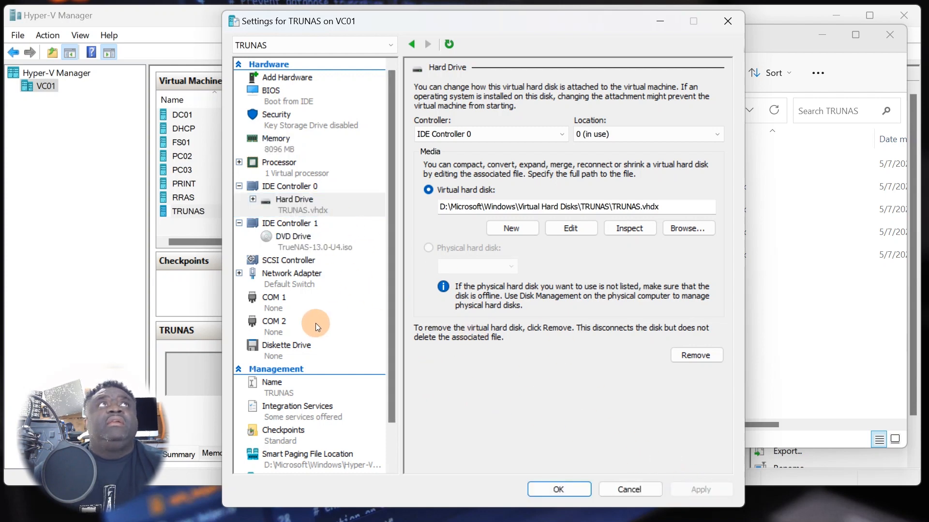
{"action": "left_click", "coordinate": [448, 46]}
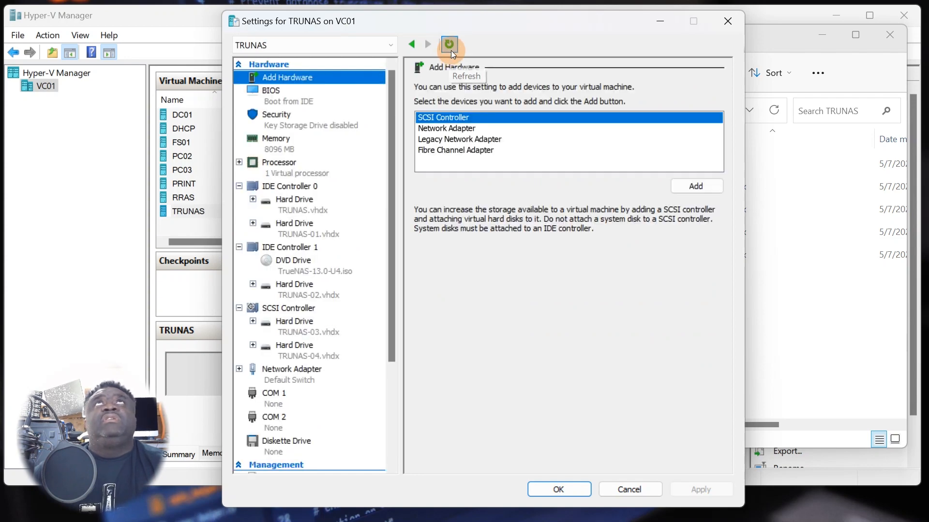
{"action": "left_click_drag", "start_coordinate": [448, 25], "coordinate": [452, 18]}
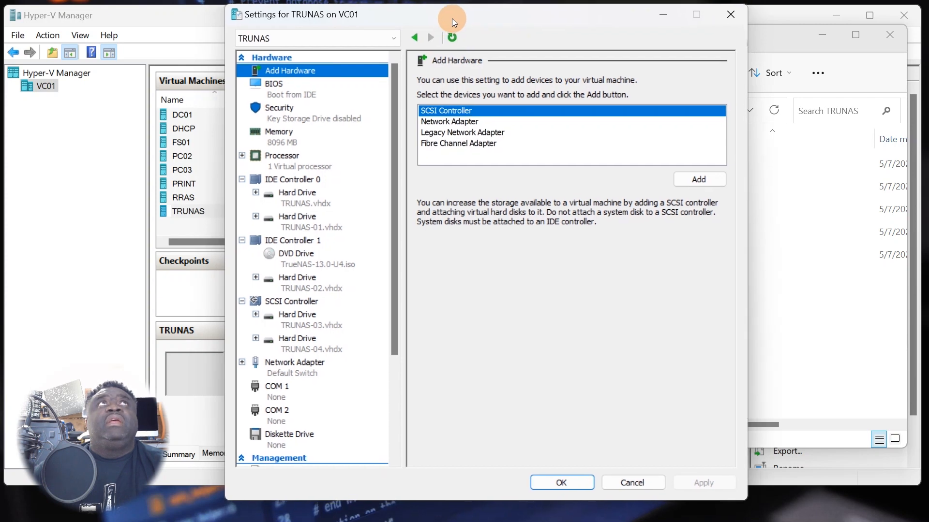
{"action": "left_click", "coordinate": [300, 202]}
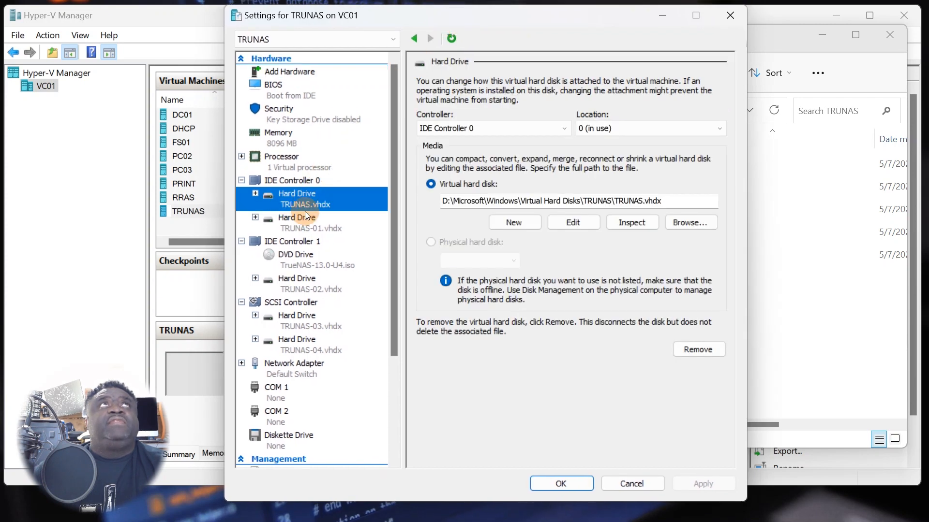
{"action": "left_click", "coordinate": [305, 227]}
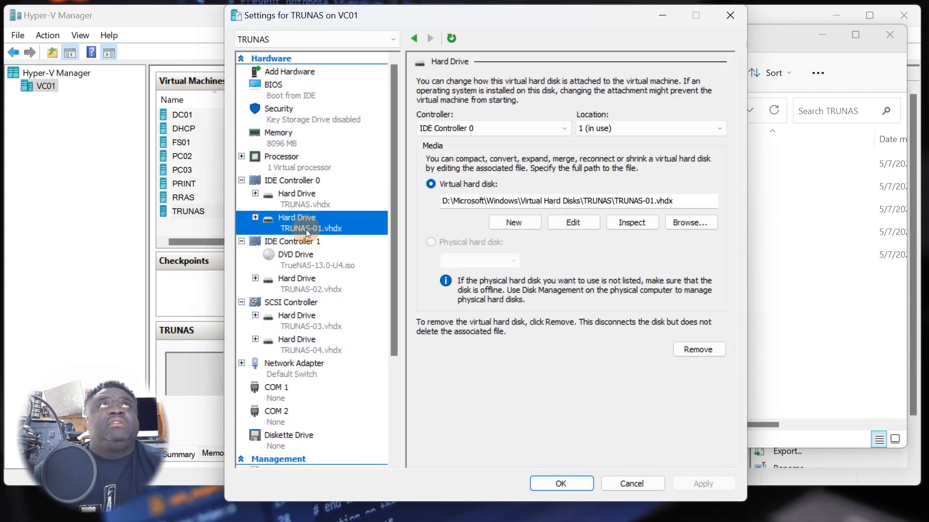
{"action": "left_click", "coordinate": [313, 288]}
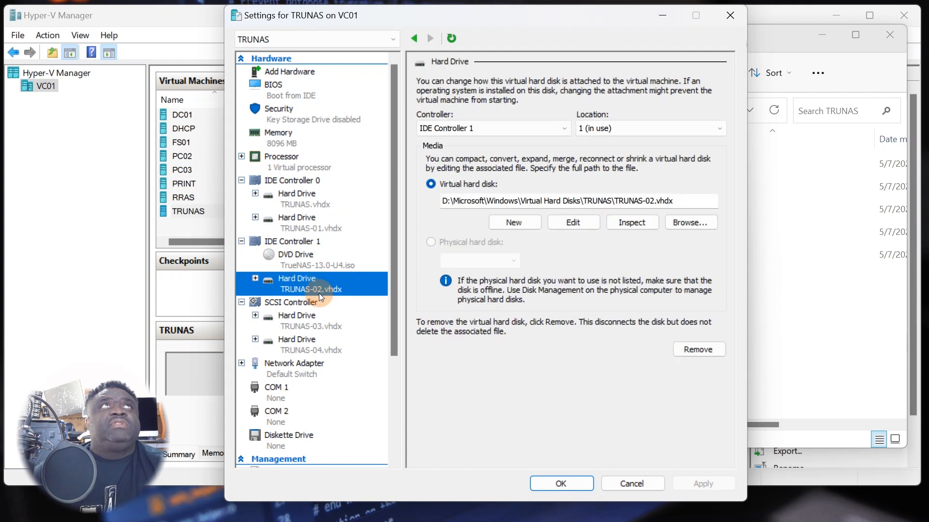
{"action": "left_click", "coordinate": [307, 327]}
{"action": "left_click", "coordinate": [305, 349]}
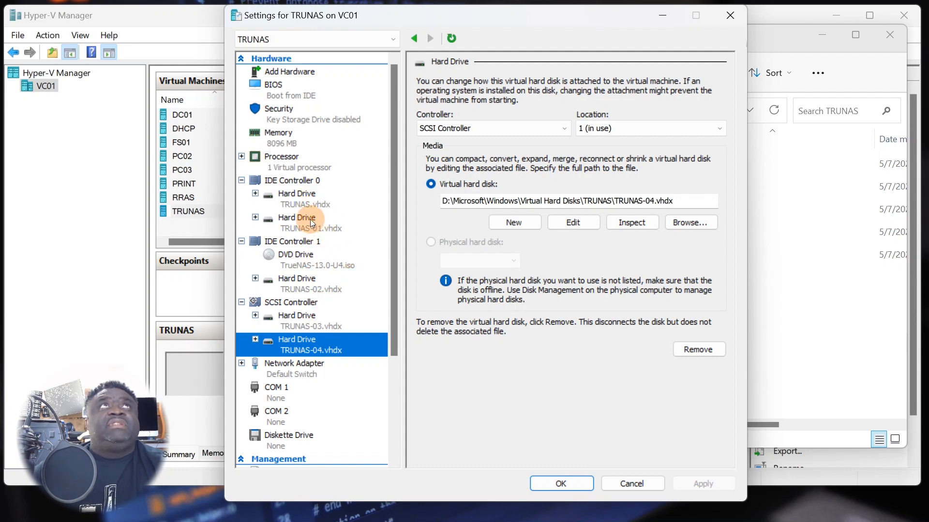
- Raise the virtual processor count to 2 and apply the change
{"action": "left_click", "coordinate": [302, 373]}
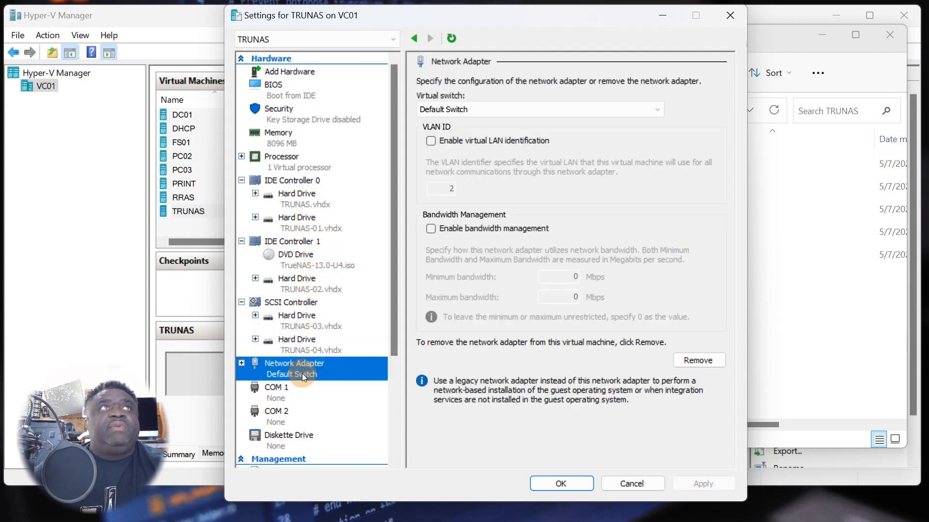
{"action": "left_click", "coordinate": [289, 144]}
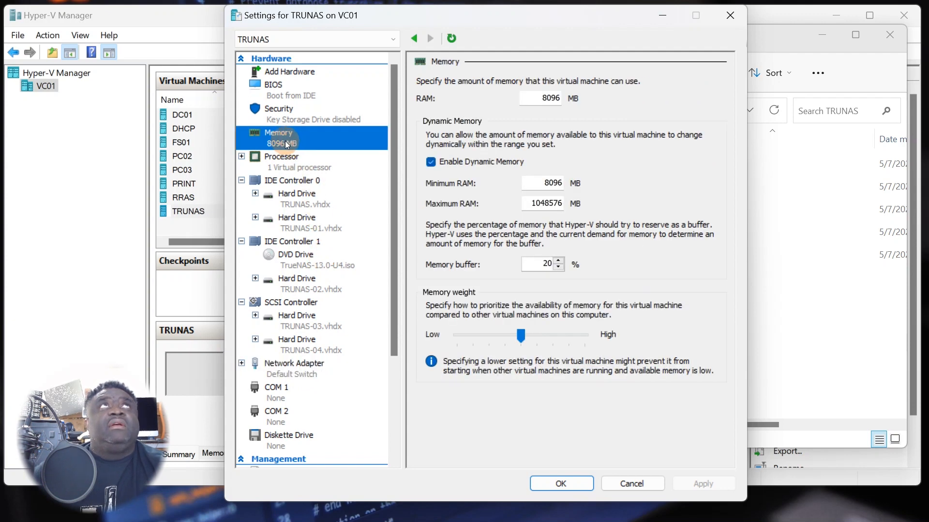
{"action": "left_click", "coordinate": [301, 167]}
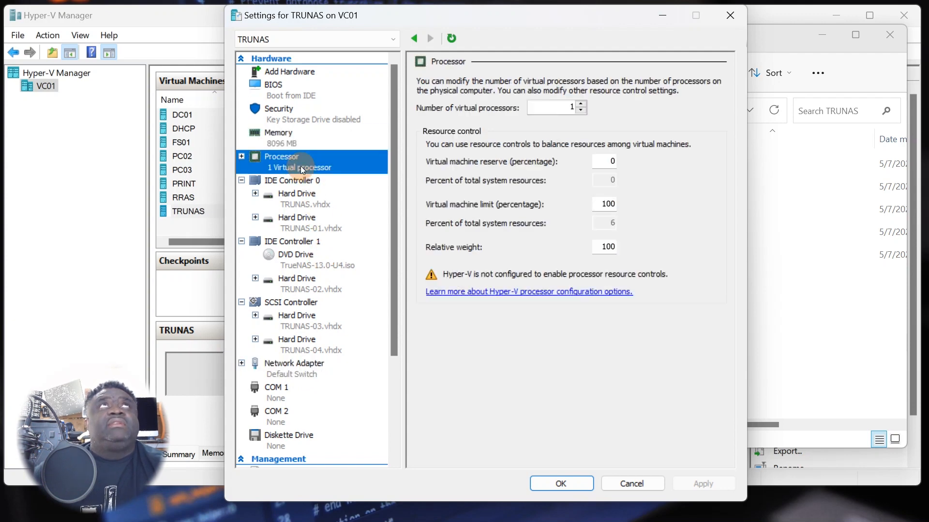
{"action": "left_click", "coordinate": [581, 104]}
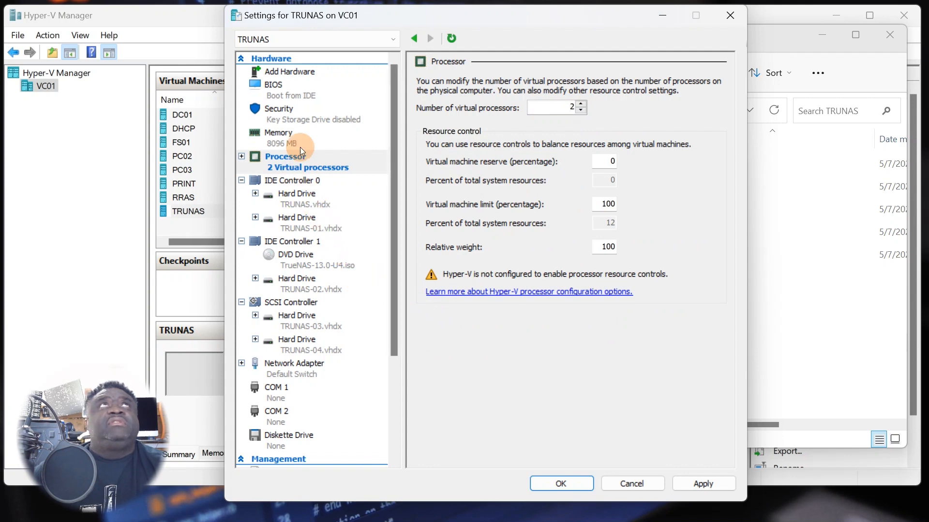
{"action": "left_click", "coordinate": [702, 484]}
- Close the settings, connect to TRUNAS and start the VM to reach Console Setup
{"action": "left_click", "coordinate": [545, 483]}
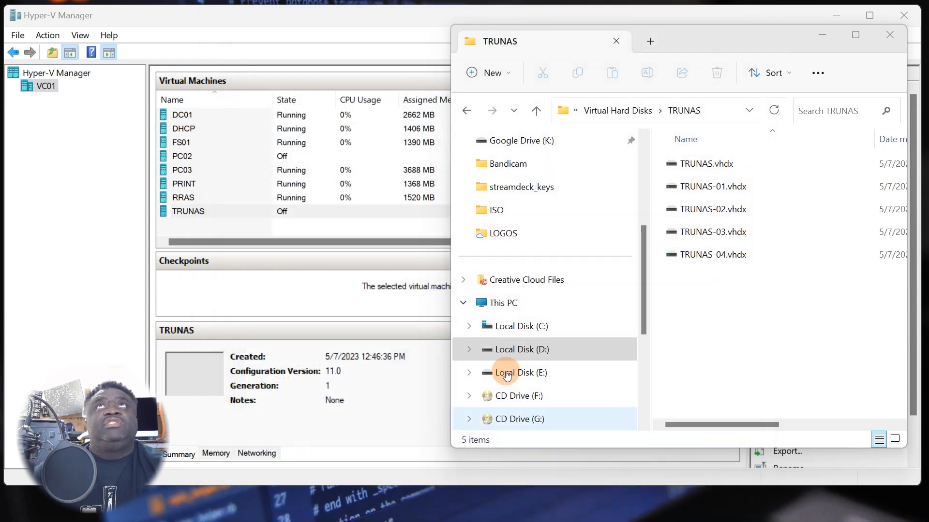
{"action": "left_click", "coordinate": [268, 224]}
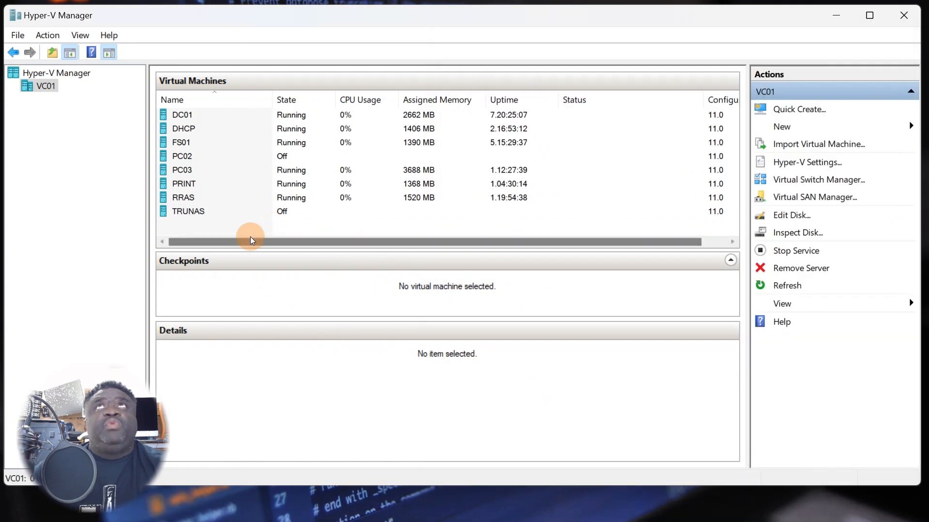
{"action": "left_click", "coordinate": [198, 210]}
{"action": "left_click", "coordinate": [188, 210]}
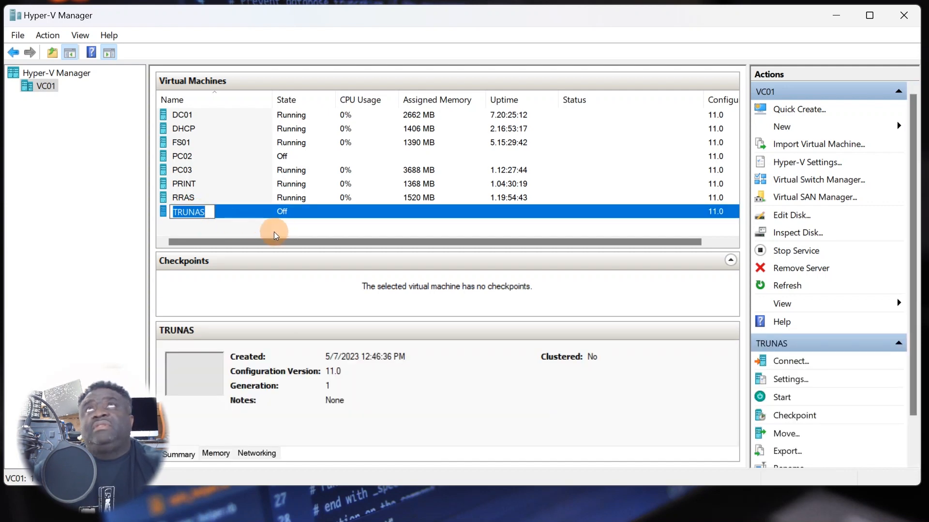
{"action": "key", "text": "Return"}
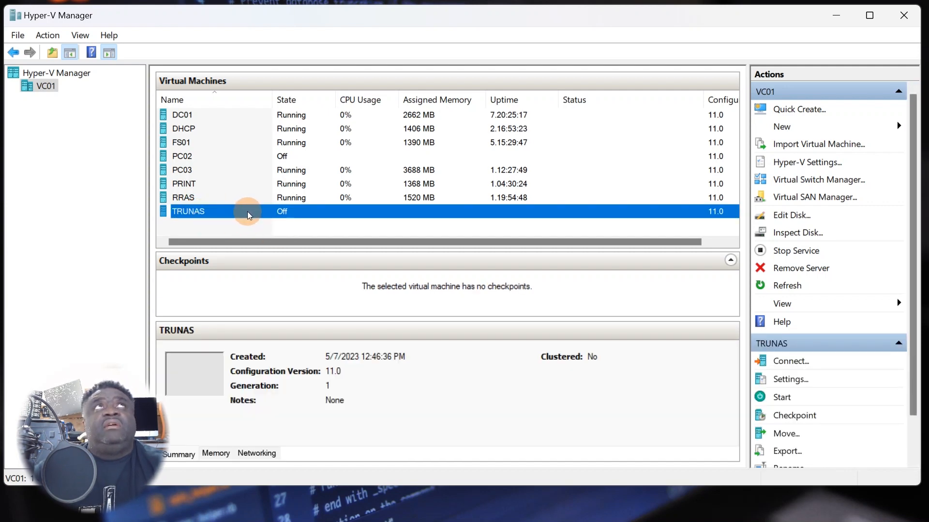
{"action": "double_click", "coordinate": [248, 213]}
{"action": "left_click_drag", "start_coordinate": [423, 59], "coordinate": [396, 78]}
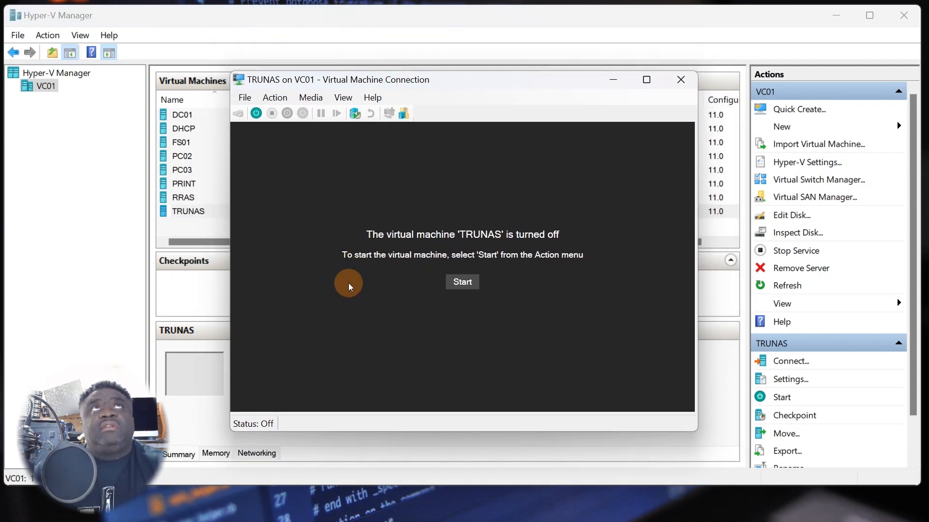
{"action": "left_click", "coordinate": [464, 282]}
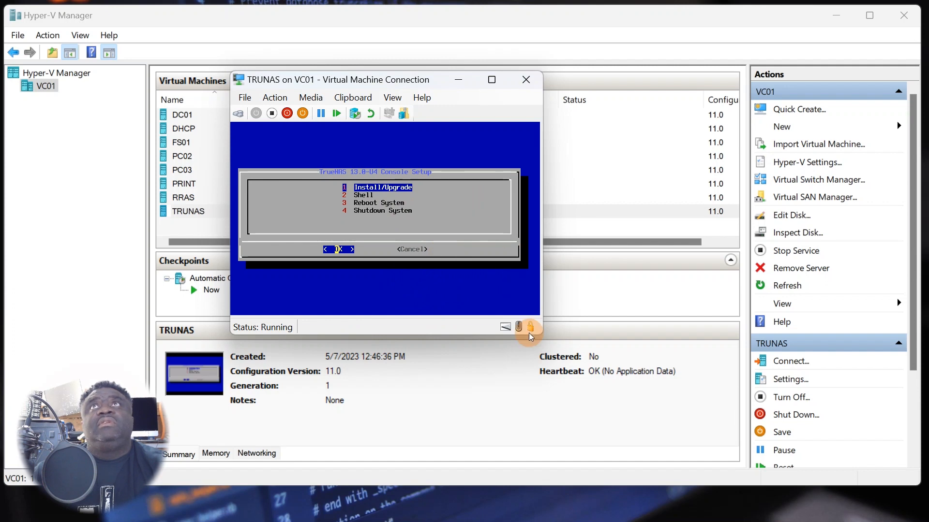
{"action": "left_click_drag", "start_coordinate": [415, 90], "coordinate": [452, 178]}
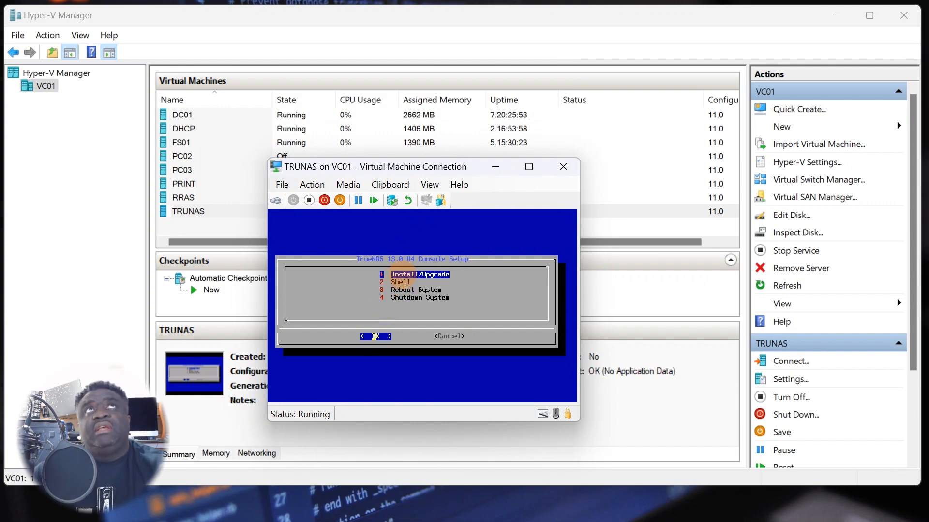
- Choose Install/Upgrade and select da0 as the TrueNAS installation drive
{"action": "key", "text": "Return"}
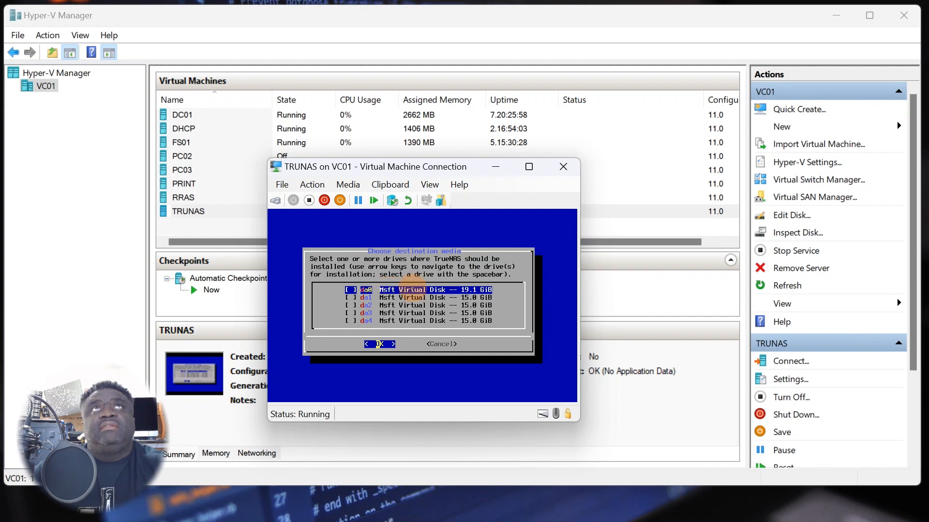
{"action": "key", "text": "space"}
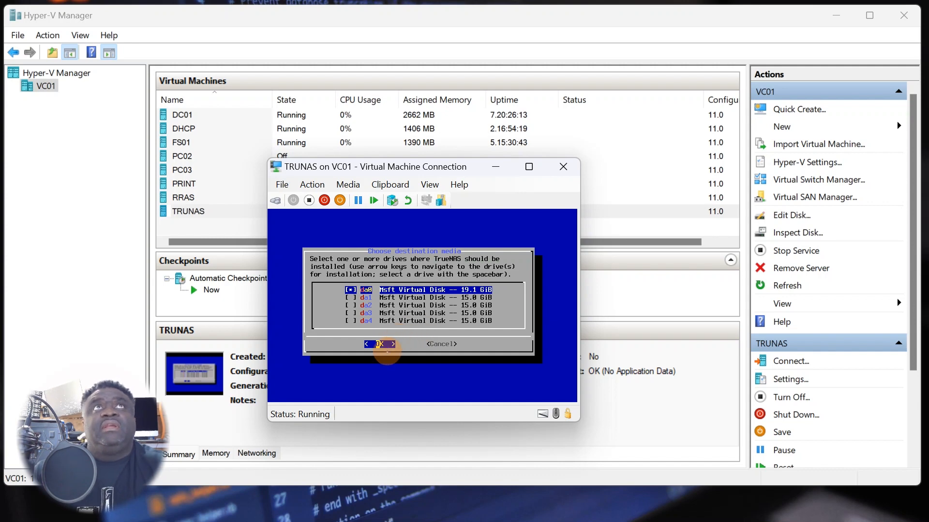
{"action": "key", "text": "Return"}
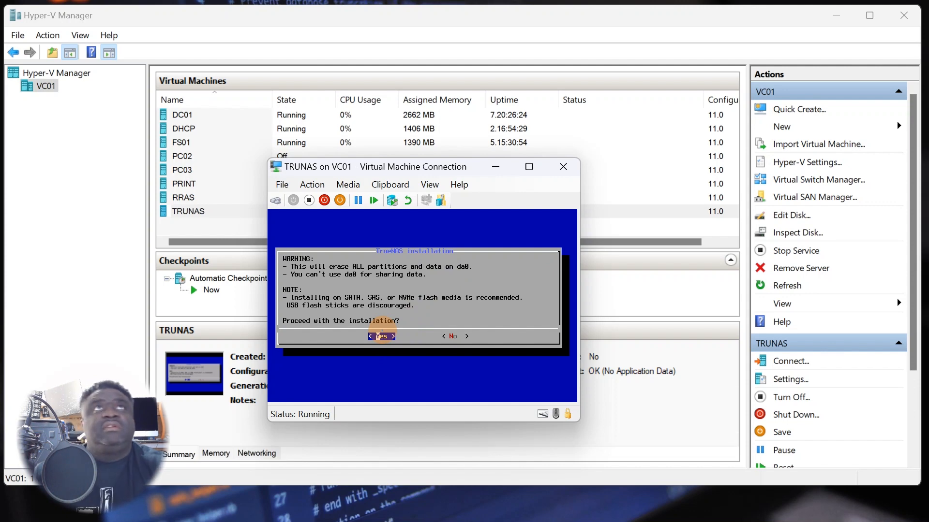
{"action": "key", "text": "Return"}
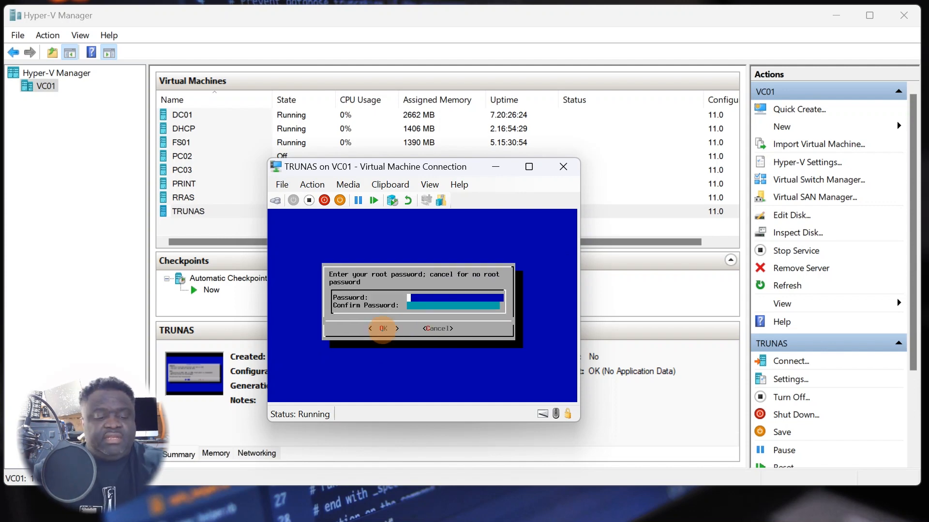
- Enter and confirm the root password, then continue the installation
{"action": "type", "text": "****"}
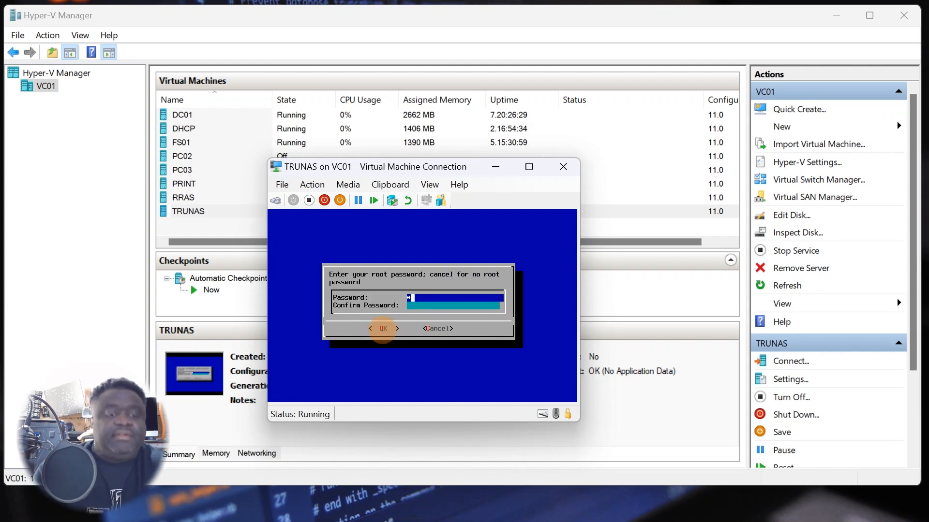
{"action": "type", "text": "********"}
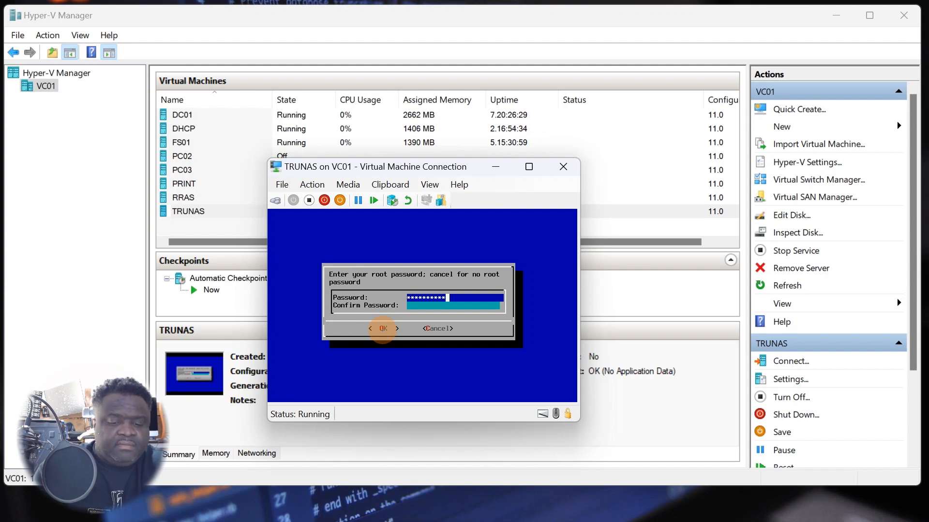
{"action": "key", "text": "Down"}
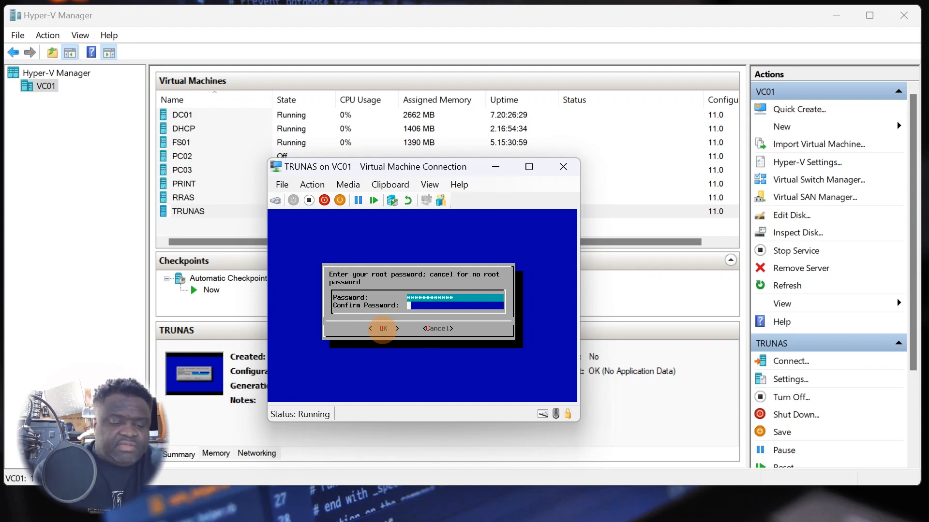
{"action": "type", "text": "******"}
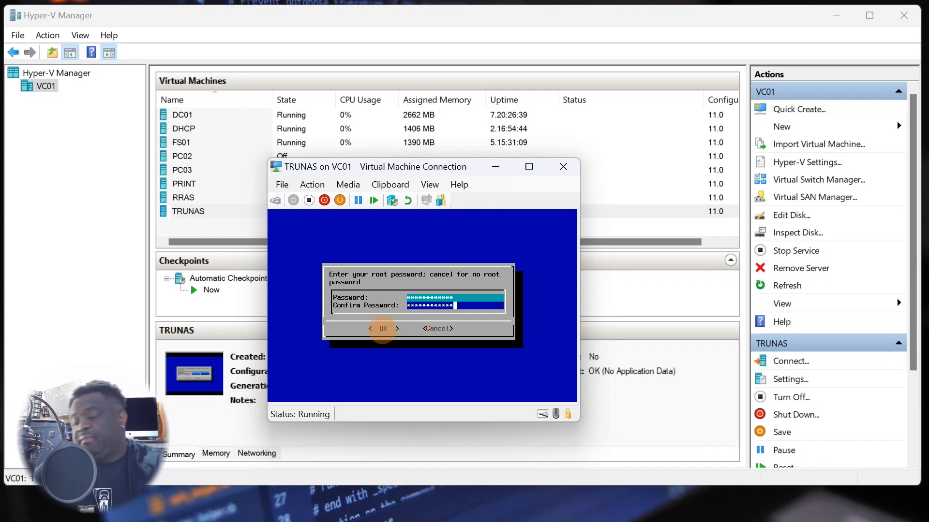
{"action": "key", "text": "Return"}
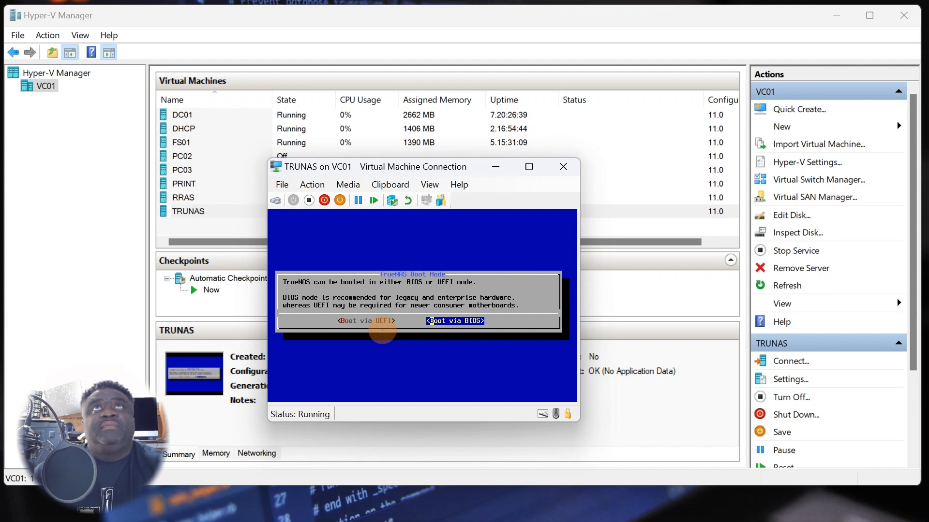
- Install in BIOS boot mode and eject the TrueNAS-13.0-U4.iso from the DVD drive
{"action": "key", "text": "Return"}
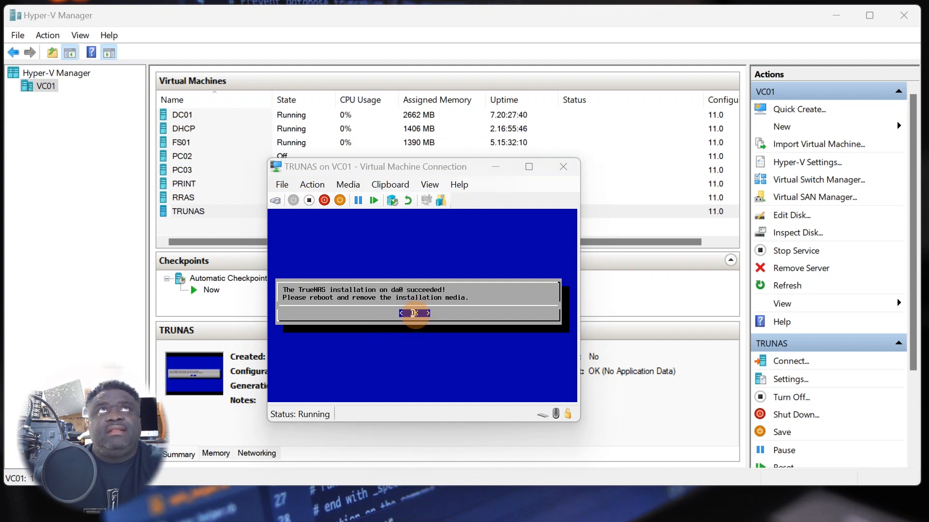
{"action": "left_click", "coordinate": [349, 185]}
{"action": "mouse_move", "coordinate": [382, 200]}
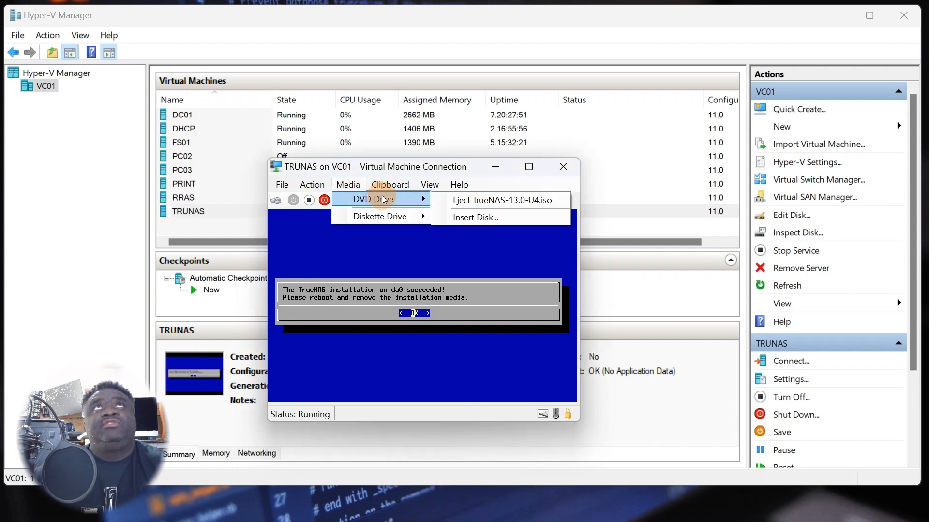
{"action": "left_click", "coordinate": [464, 202]}
{"action": "left_click", "coordinate": [348, 184]}
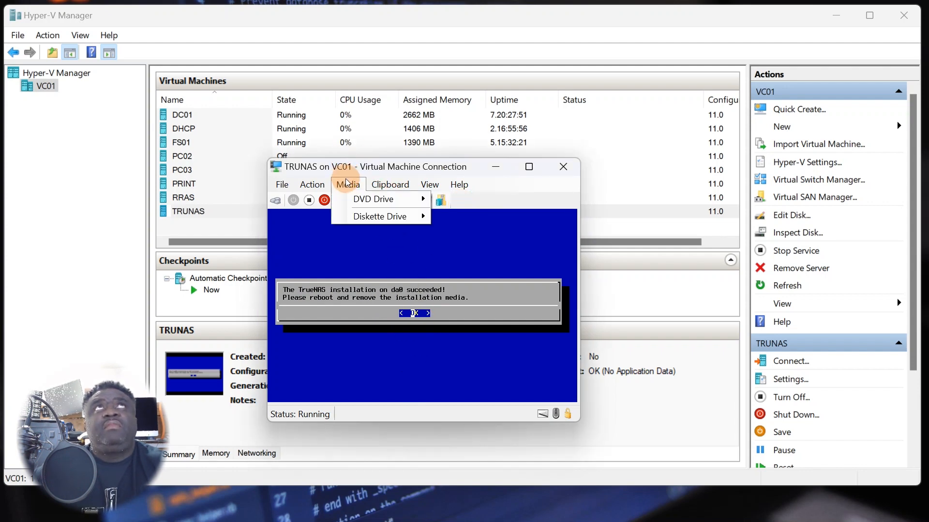
{"action": "mouse_move", "coordinate": [374, 201]}
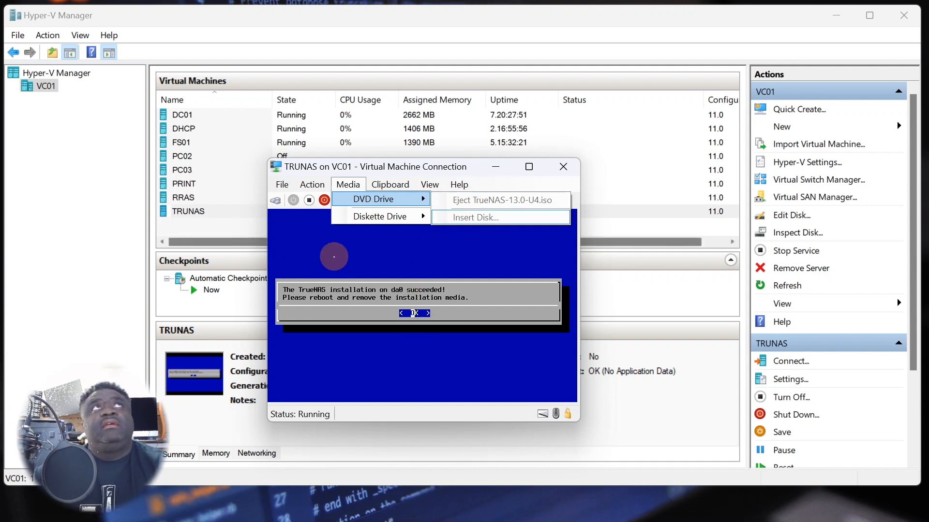
- Dismiss the installation-succeeded message and choose Reboot System
{"action": "key", "text": "Return"}
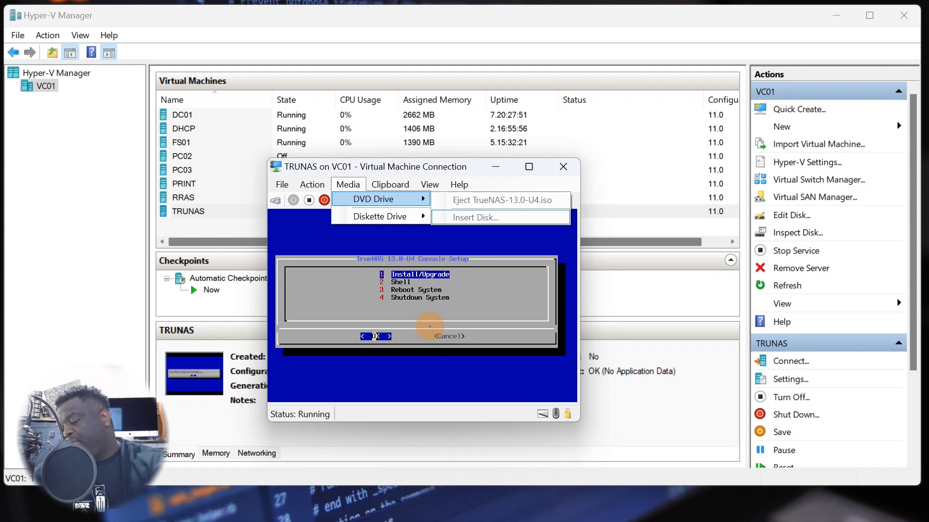
{"action": "key", "text": "Down"}
{"action": "key", "text": "Down"}
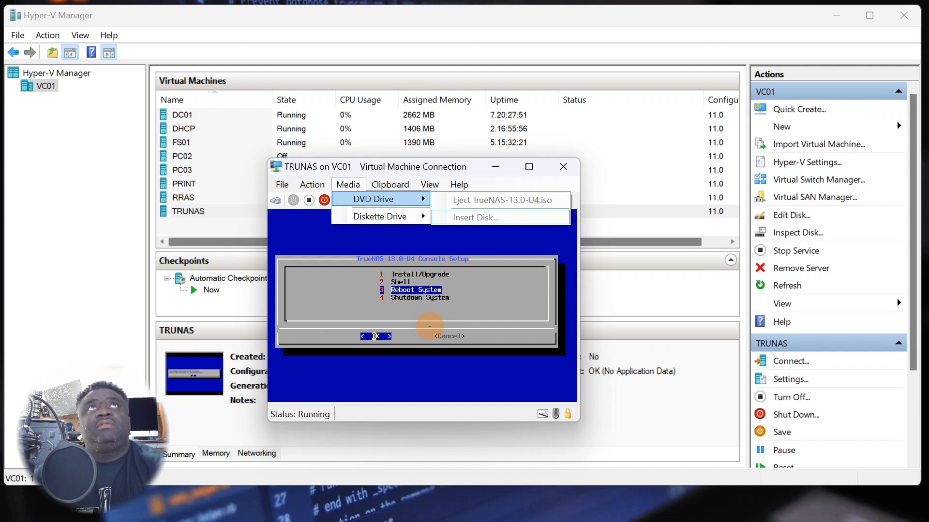
{"action": "key", "text": "Return"}
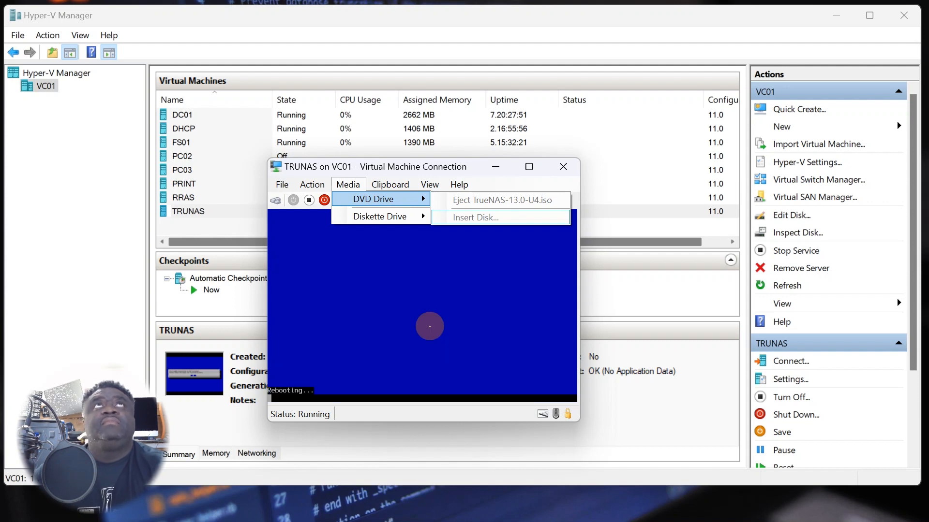
- Wait for TrueNAS to boot to its console menu at 172.16.1.103, then move its window top-right
{"action": "left_click", "coordinate": [452, 167]}
{"action": "left_click_drag", "start_coordinate": [451, 167], "coordinate": [487, 102]}
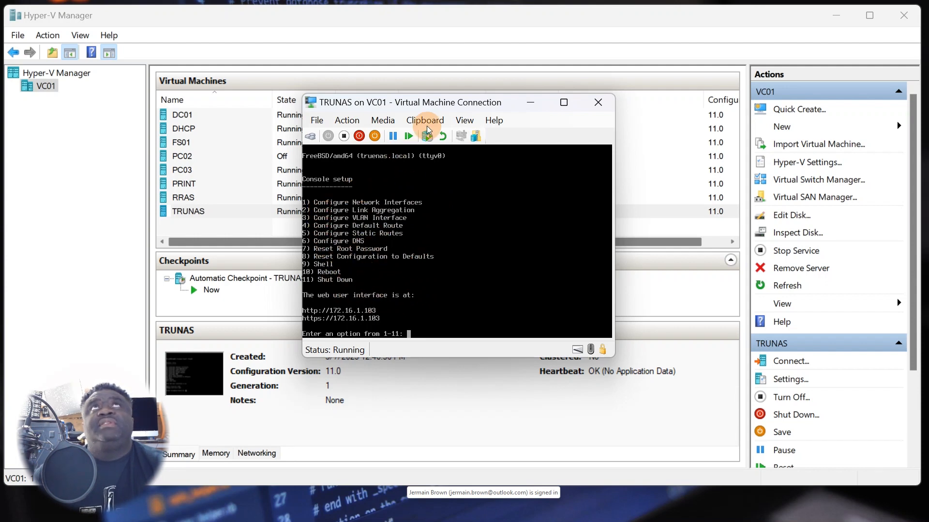
{"action": "left_click_drag", "start_coordinate": [449, 106], "coordinate": [745, 25]}
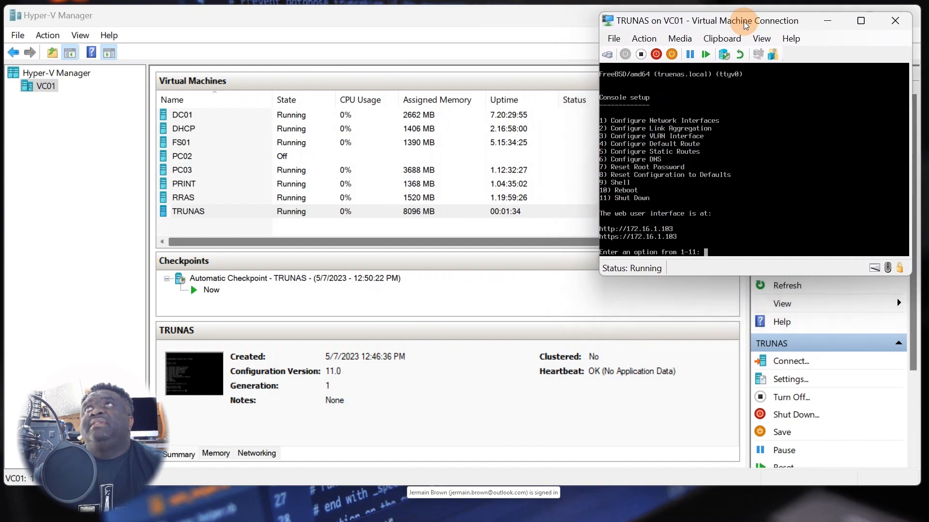
- Connect to PC03, sign in, and close the old TrueNAS and search tabs in Edge
{"action": "left_click", "coordinate": [200, 169]}
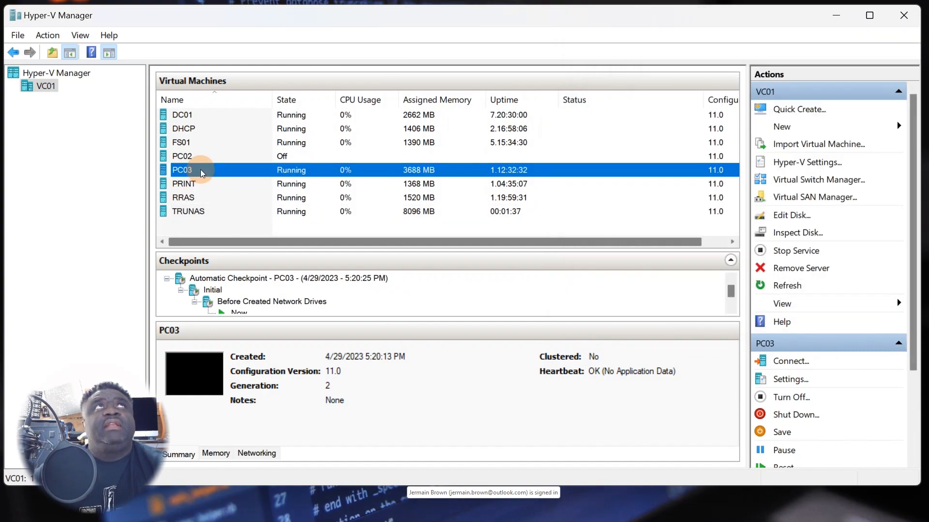
{"action": "double_click", "coordinate": [199, 170]}
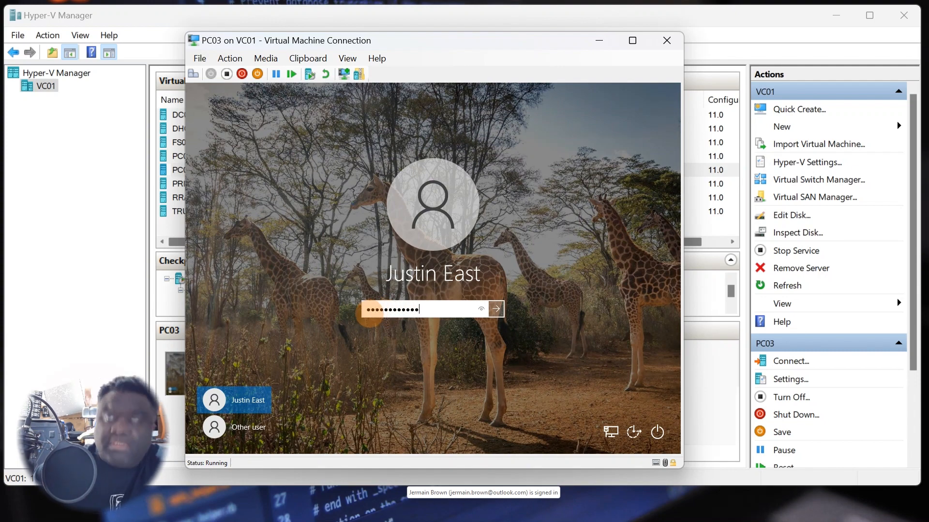
{"action": "key", "text": "Return"}
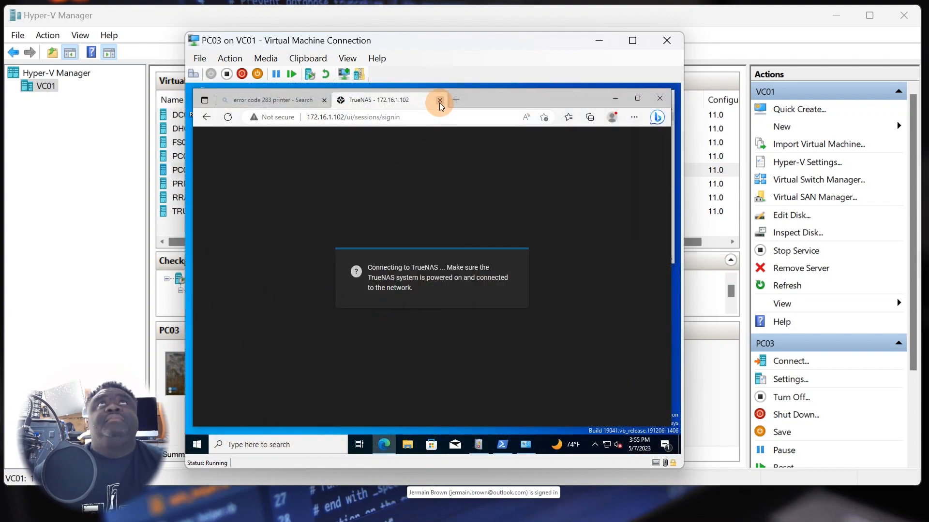
{"action": "left_click", "coordinate": [440, 101]}
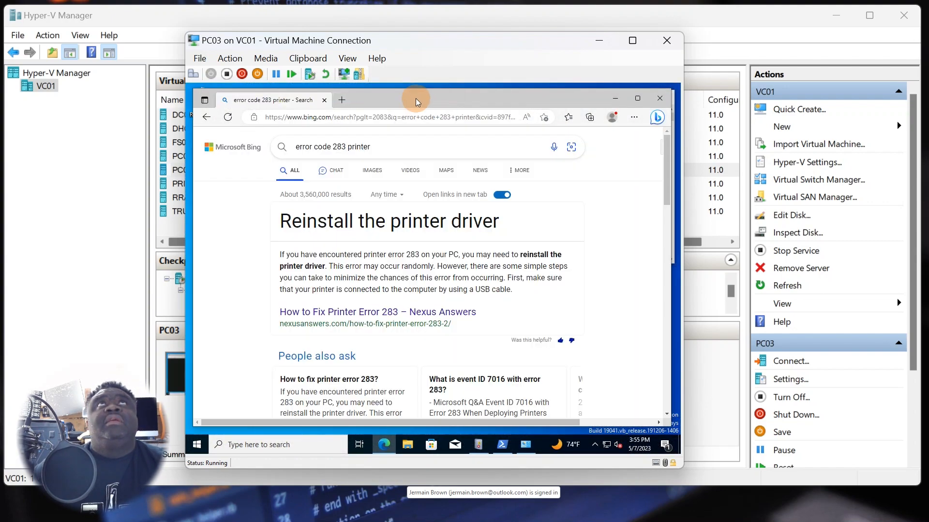
{"action": "left_click", "coordinate": [324, 100]}
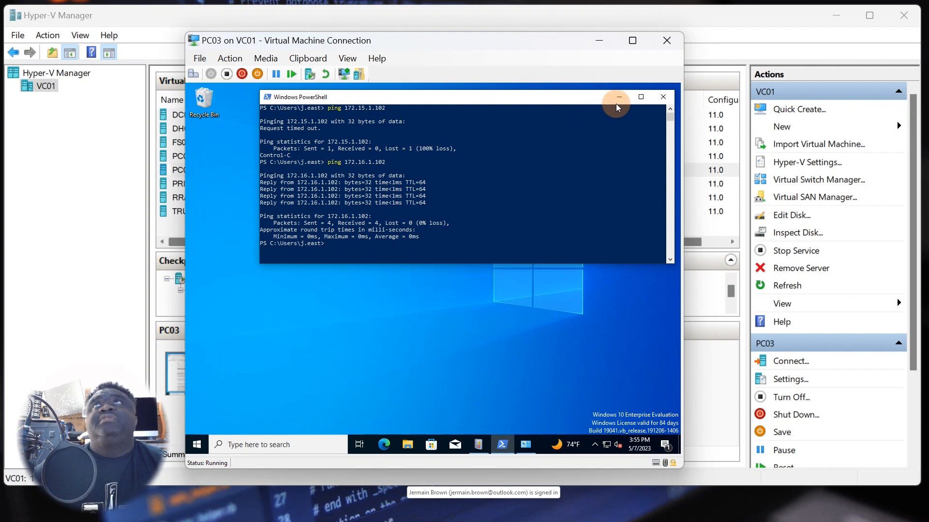
- Ping 172.16.1.103 from PowerShell, confirm full replies, then minimize PowerShell and Hyper-V Manager
{"action": "left_click_drag", "start_coordinate": [616, 104], "coordinate": [490, 174]}
{"action": "left_click", "coordinate": [405, 222]}
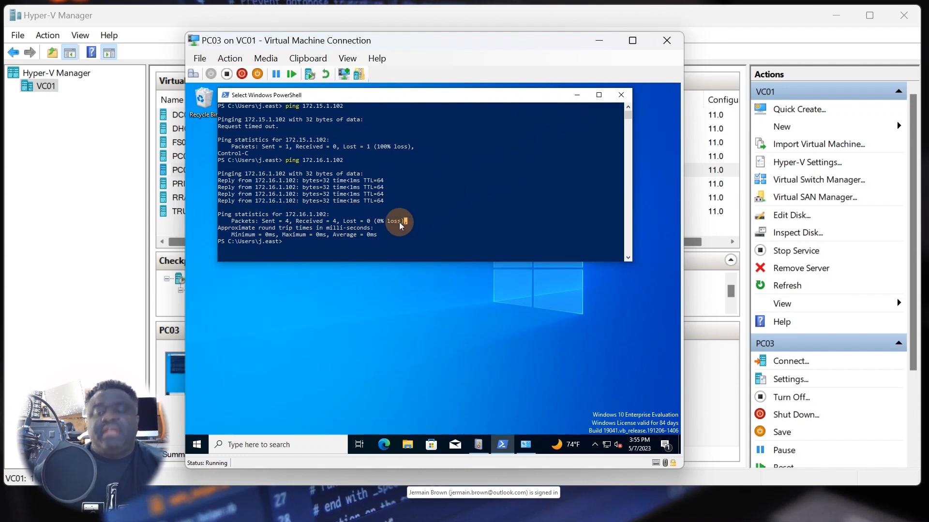
{"action": "key", "text": "Up"}
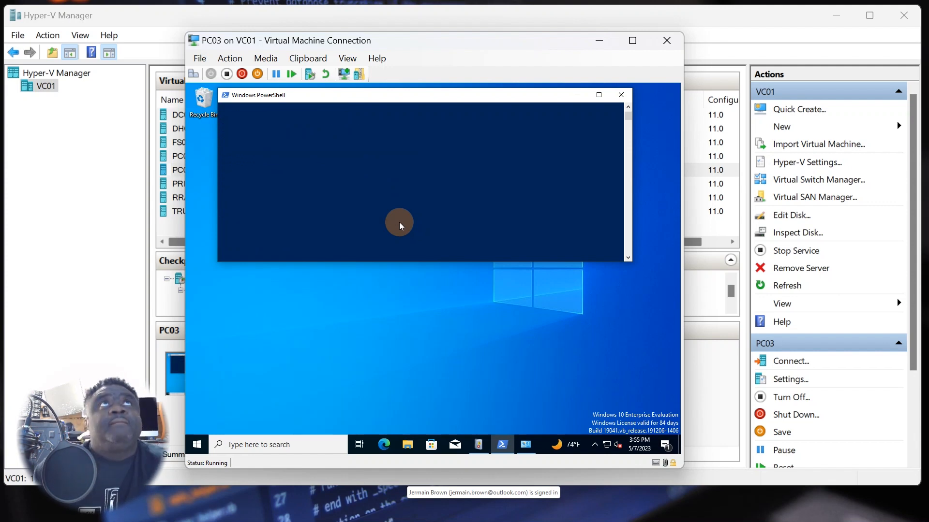
{"action": "scroll", "coordinate": [390, 217], "scroll_direction": "up", "scroll_amount": 7}
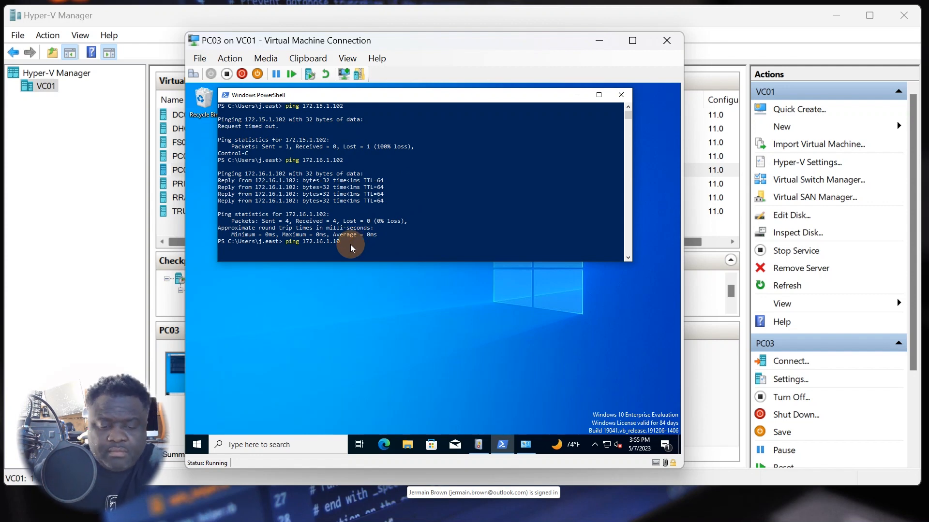
{"action": "key", "text": "Return"}
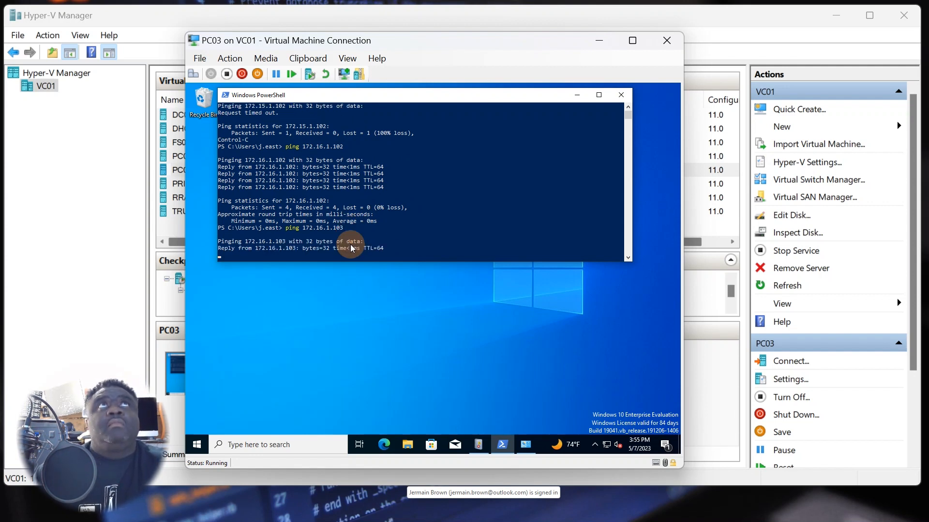
{"action": "left_click_drag", "start_coordinate": [373, 263], "coordinate": [360, 363]}
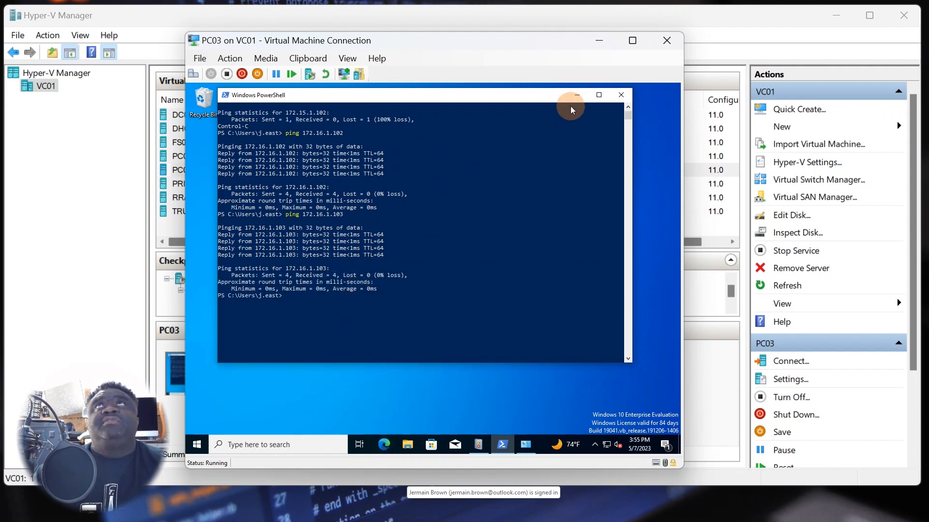
{"action": "left_click", "coordinate": [577, 95]}
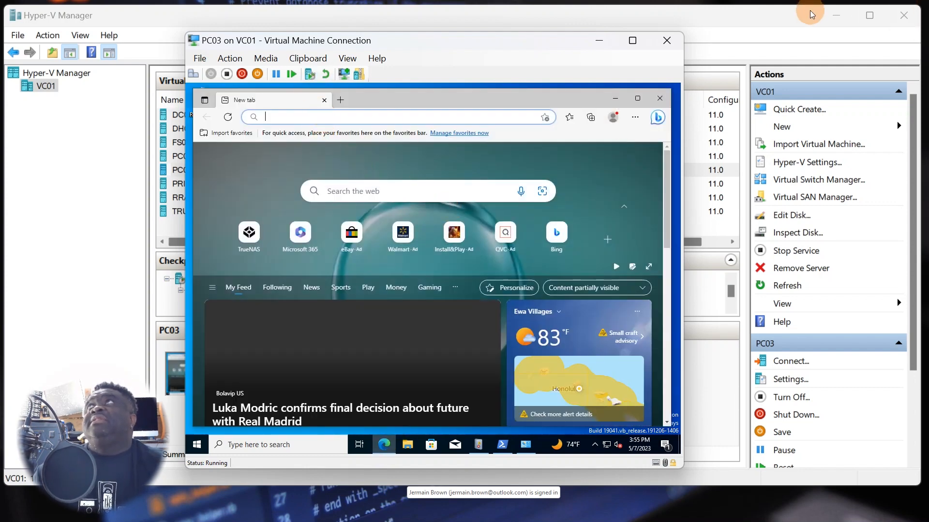
{"action": "left_click", "coordinate": [831, 36]}
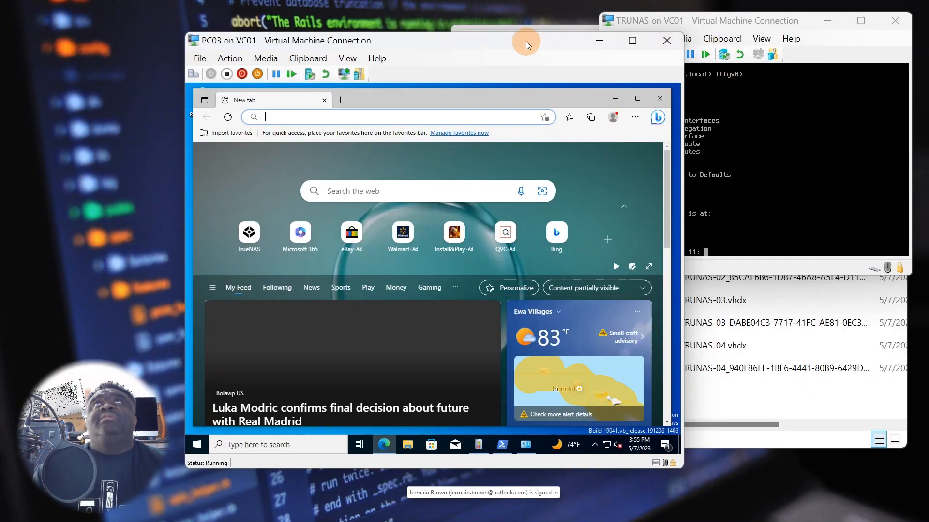
- Enter 172.16.1.103 in Edge's address bar to reach the TrueNAS sign-in page
{"action": "left_click_drag", "start_coordinate": [526, 42], "coordinate": [437, 13]}
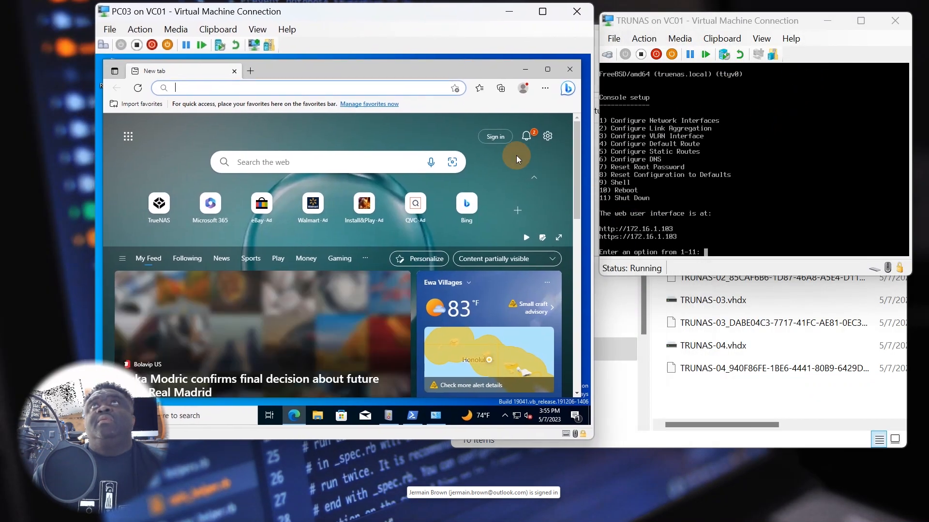
{"action": "left_click", "coordinate": [290, 92]}
{"action": "type", "text": "1"}
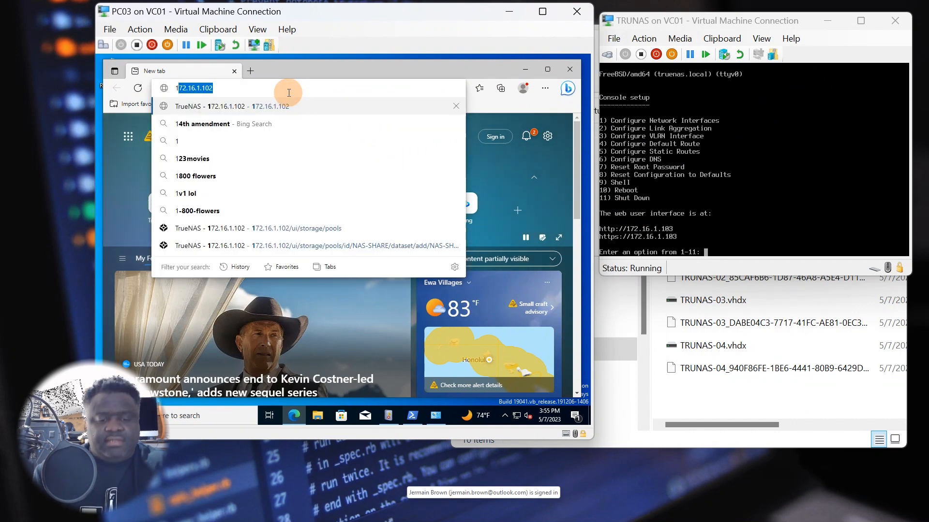
{"action": "type", "text": "21"}
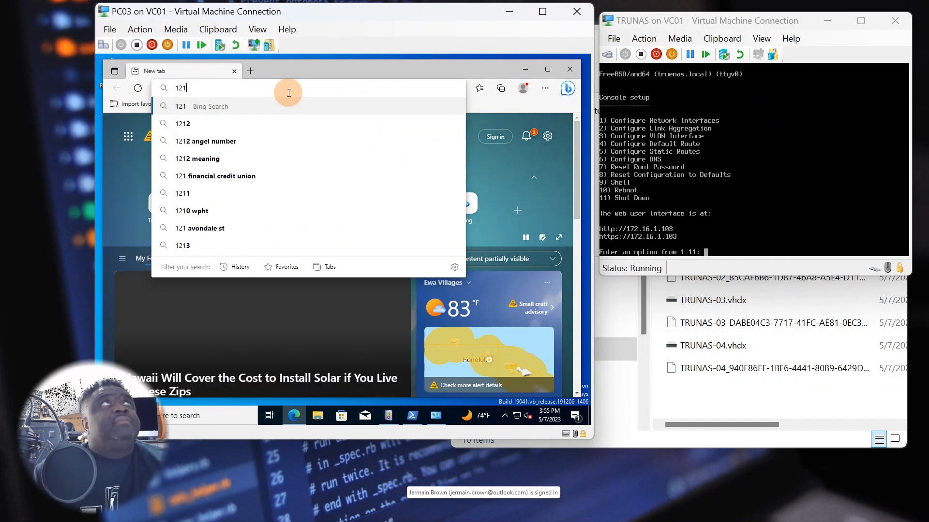
{"action": "key", "text": "BackSpace"}
{"action": "key", "text": "BackSpace"}
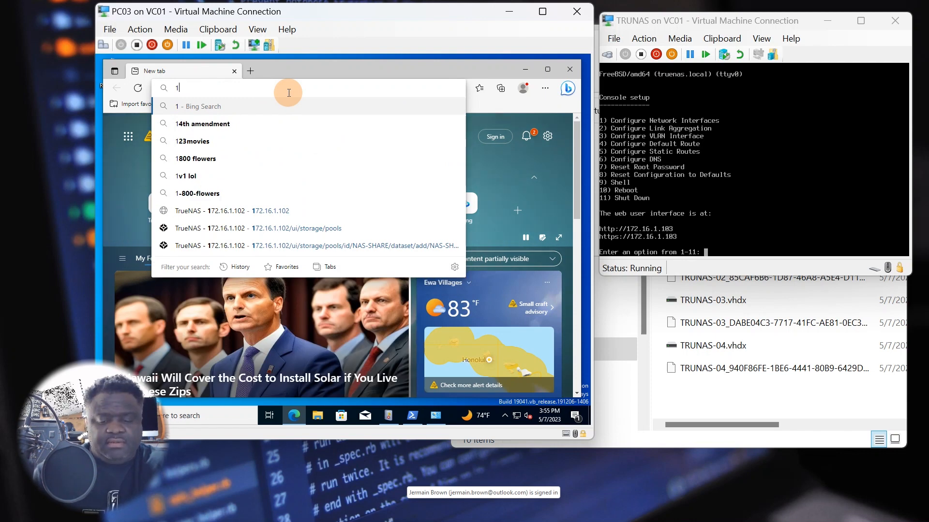
{"action": "type", "text": "72."}
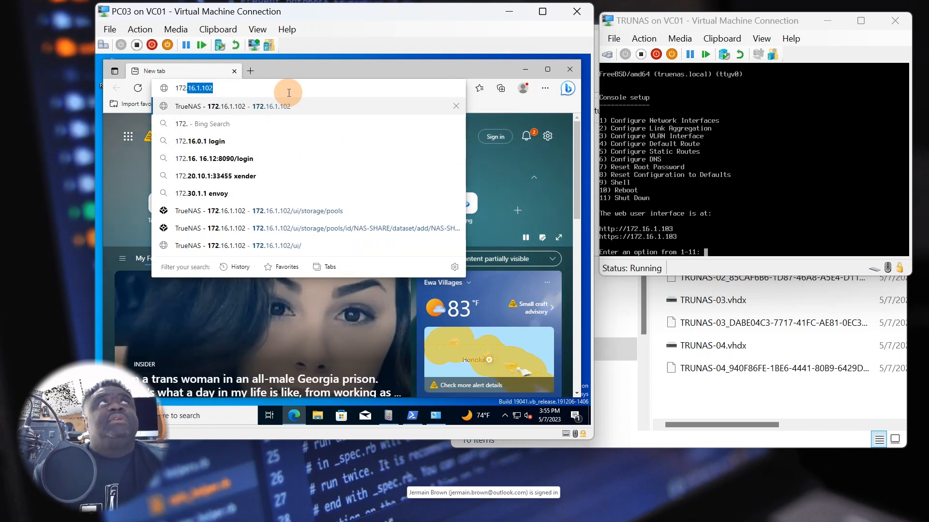
{"action": "type", "text": "16."}
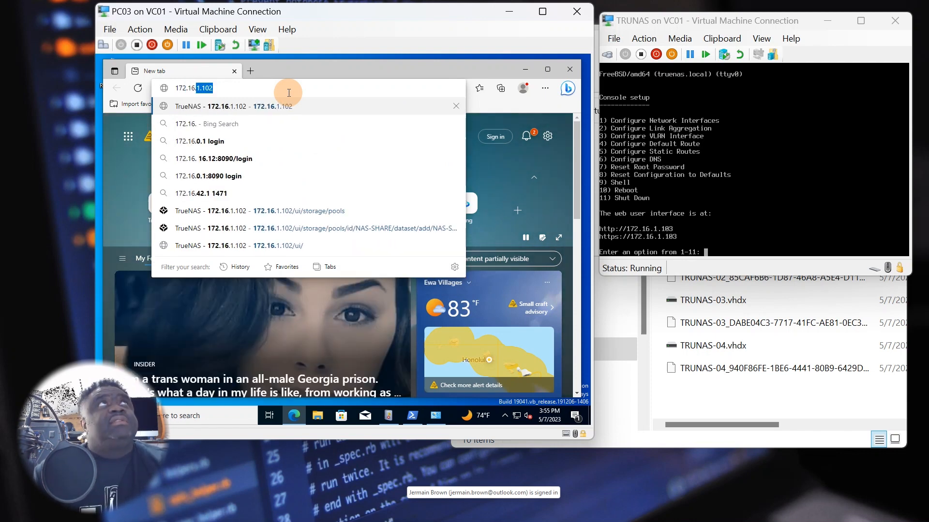
{"action": "type", "text": "1.103"}
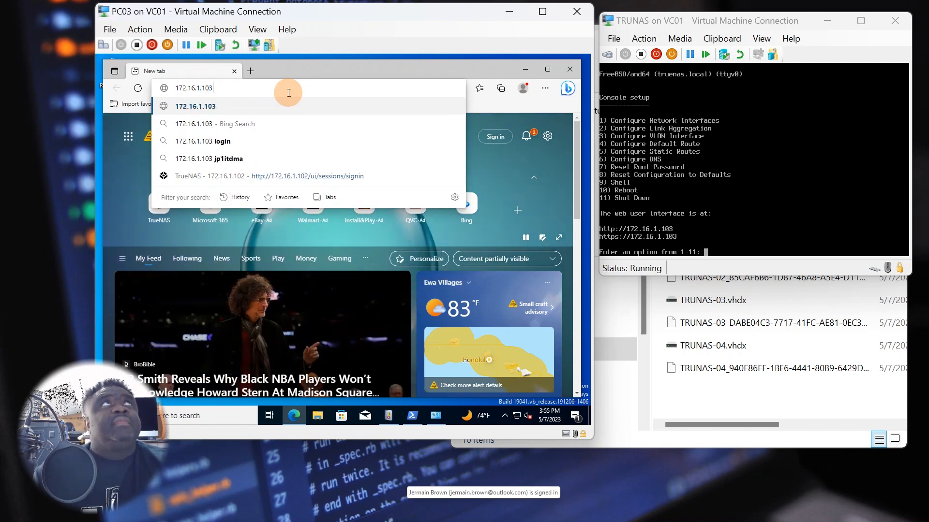
{"action": "key", "text": "Return"}
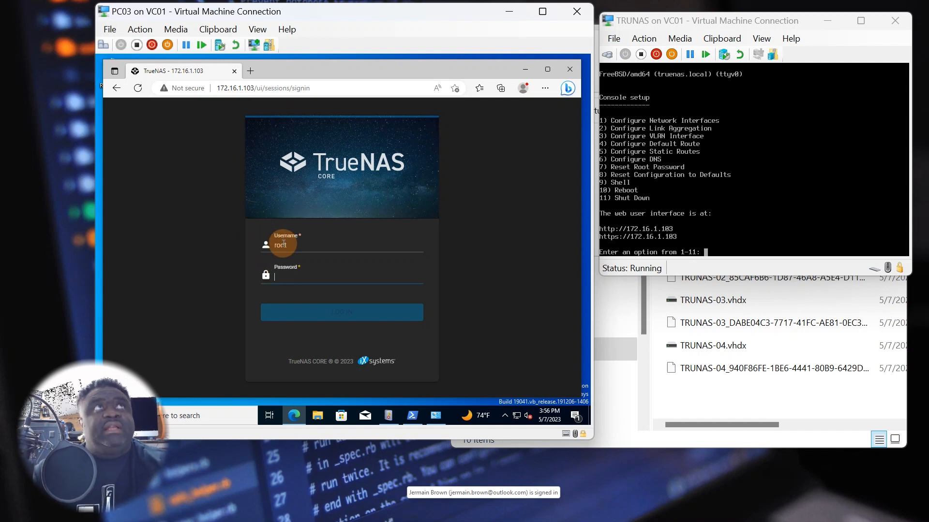
- Log in as root with the password and decline Edge's offer to save it
{"action": "type", "text": "•"}
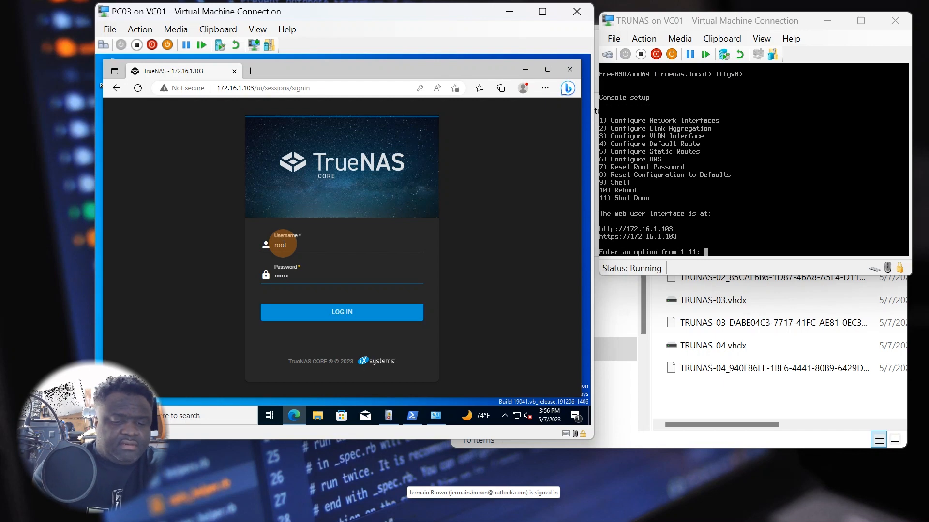
{"action": "key", "text": "Return"}
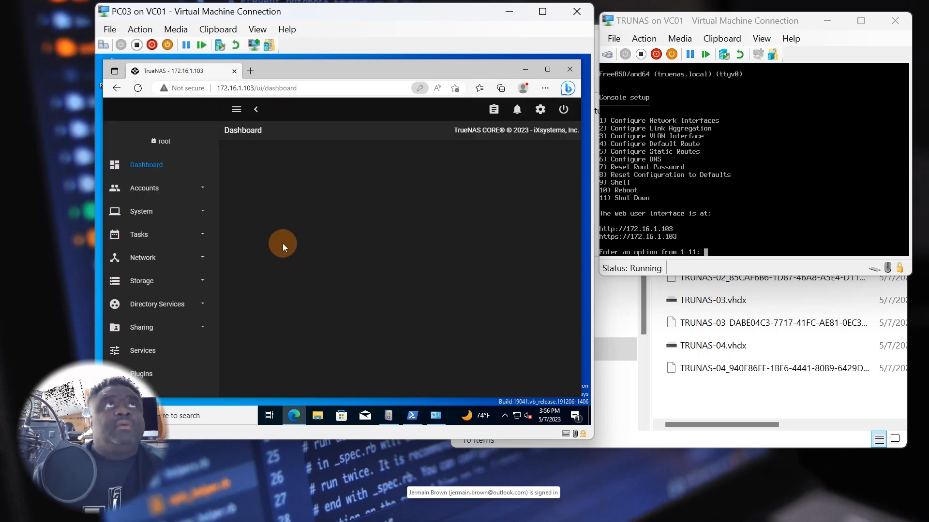
{"action": "left_click", "coordinate": [424, 185]}
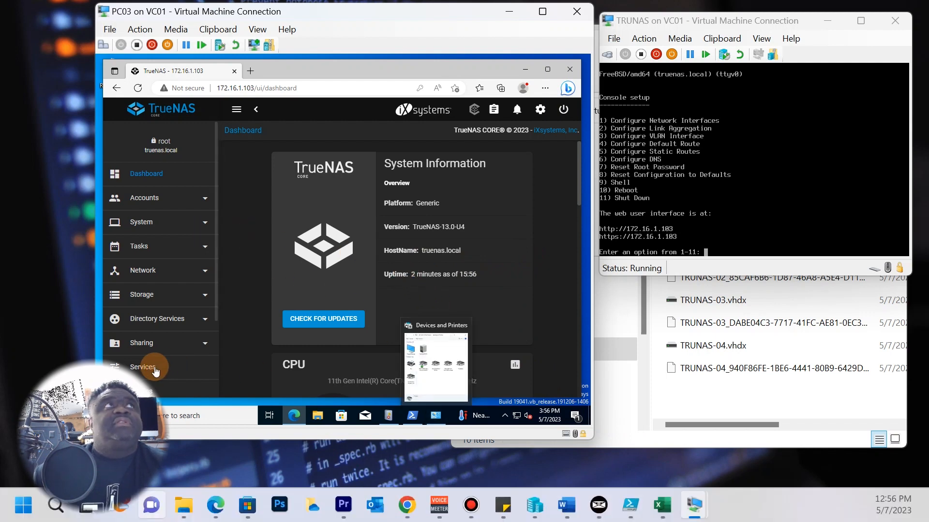
- Review the dashboard: TrueNAS-13.0-U4, 7.9 GiB memory, hn0 at 172.16.1.103/16
{"action": "scroll", "coordinate": [425, 262], "scroll_direction": "down", "scroll_amount": 7}
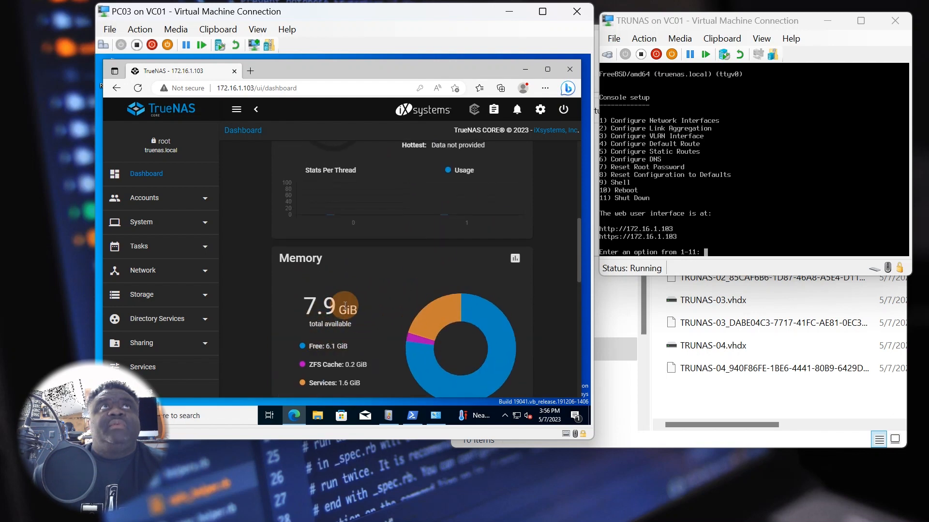
{"action": "scroll", "coordinate": [351, 326], "scroll_direction": "down", "scroll_amount": 2}
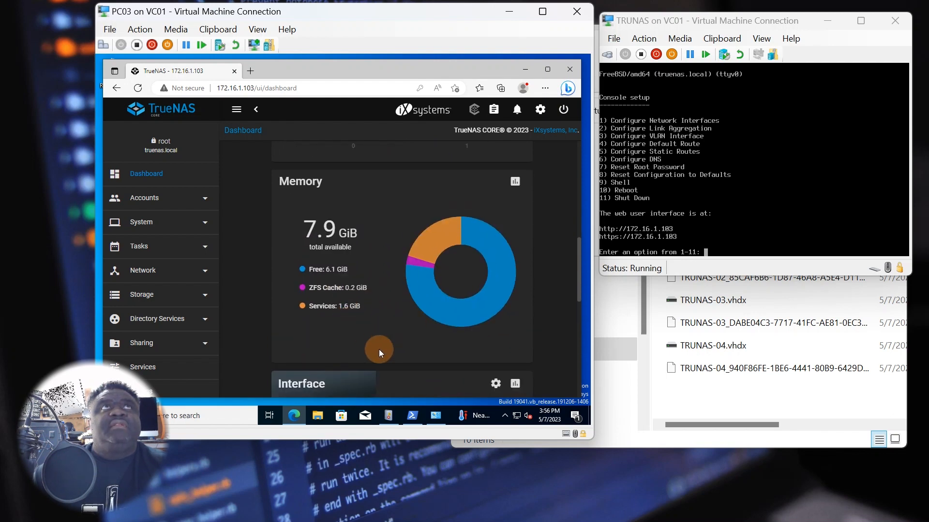
{"action": "scroll", "coordinate": [376, 346], "scroll_direction": "up", "scroll_amount": 3}
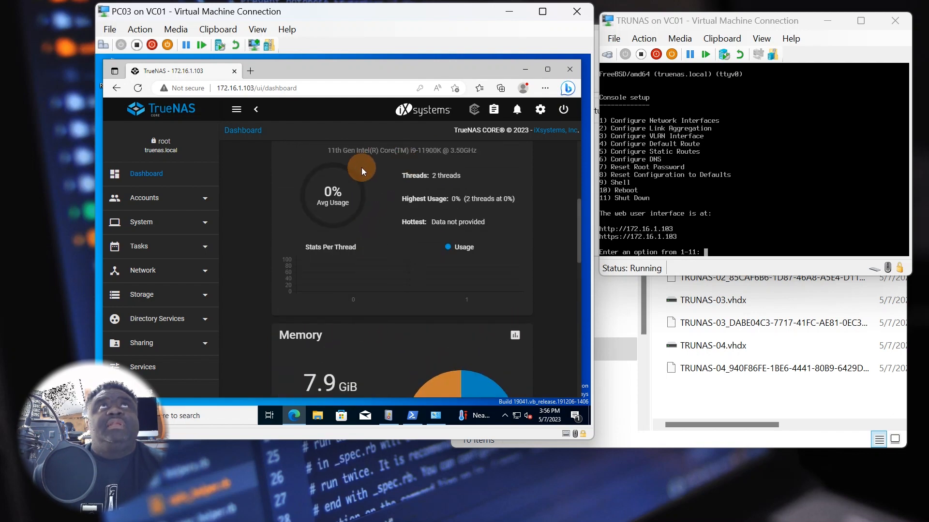
{"action": "scroll", "coordinate": [359, 224], "scroll_direction": "up", "scroll_amount": 3}
{"action": "scroll", "coordinate": [367, 245], "scroll_direction": "down", "scroll_amount": 10}
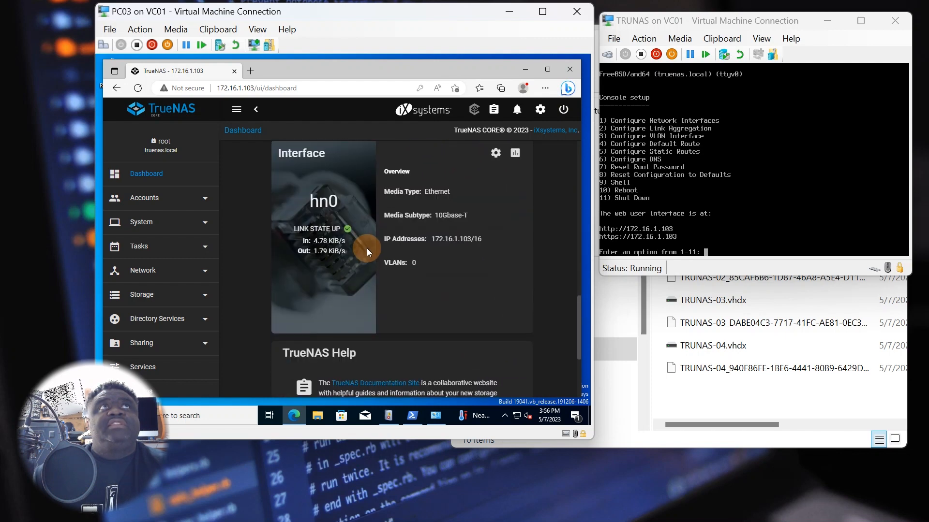
- Go to Network > Interfaces, expand the hn0 row, and open its Edit form
{"action": "left_click", "coordinate": [194, 273]}
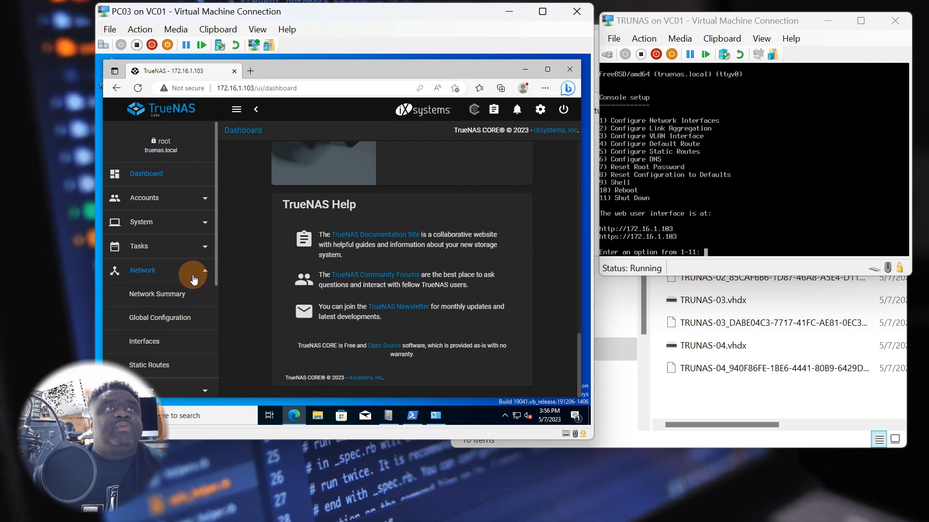
{"action": "scroll", "coordinate": [194, 280], "scroll_direction": "down", "scroll_amount": 2}
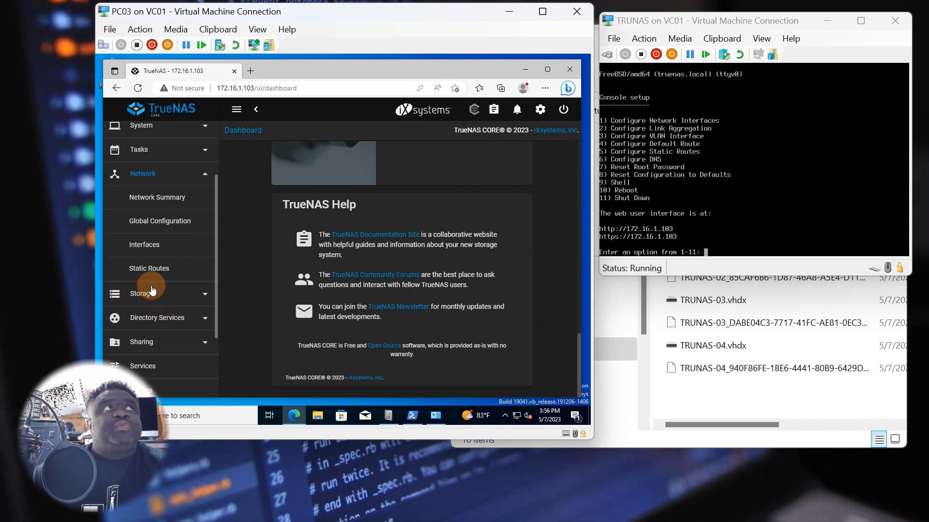
{"action": "left_click", "coordinate": [149, 249]}
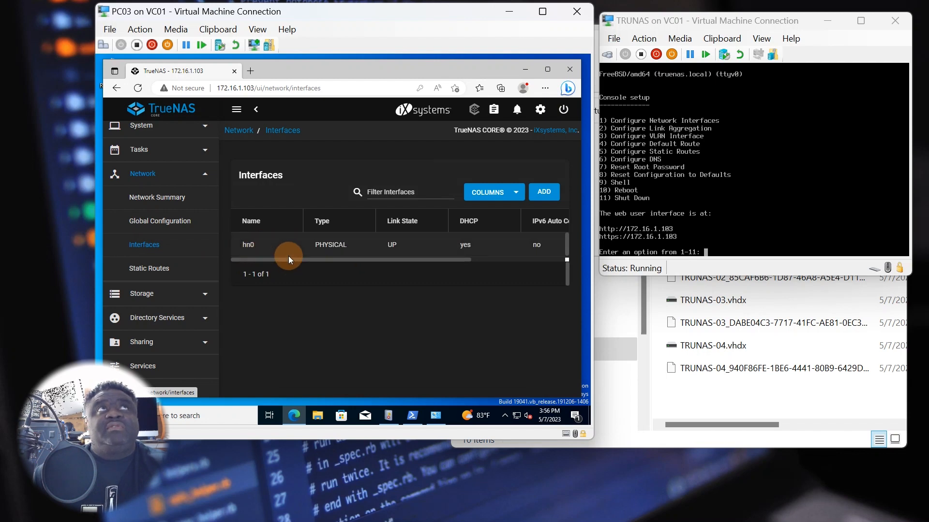
{"action": "left_click_drag", "start_coordinate": [443, 260], "coordinate": [560, 268]}
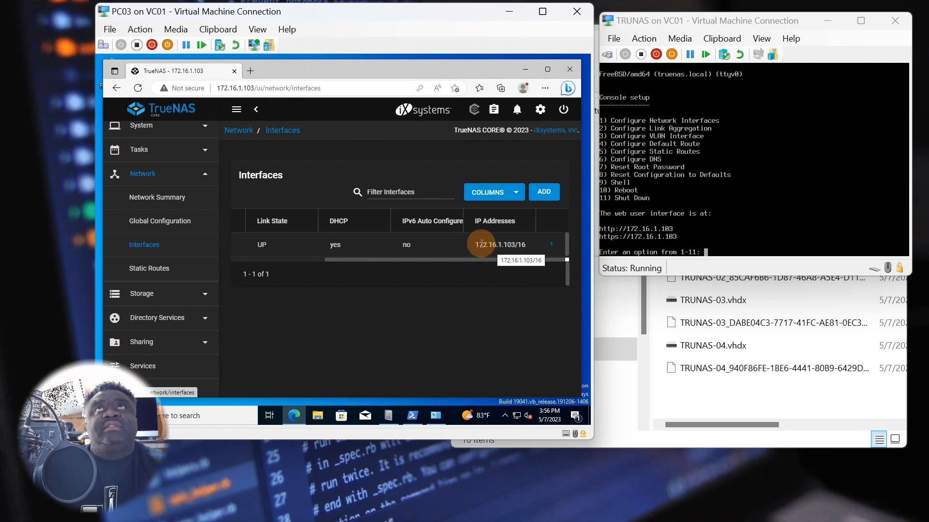
{"action": "left_click", "coordinate": [550, 247]}
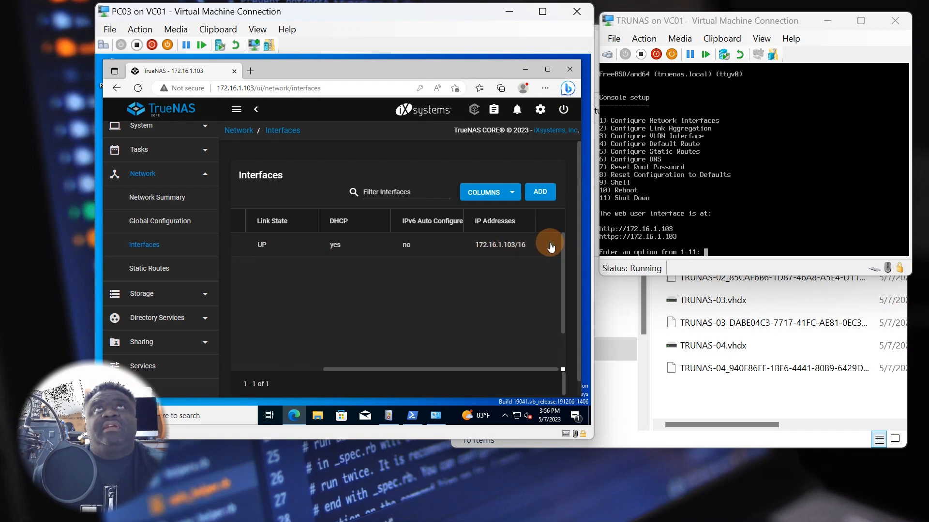
{"action": "left_click", "coordinate": [552, 247]}
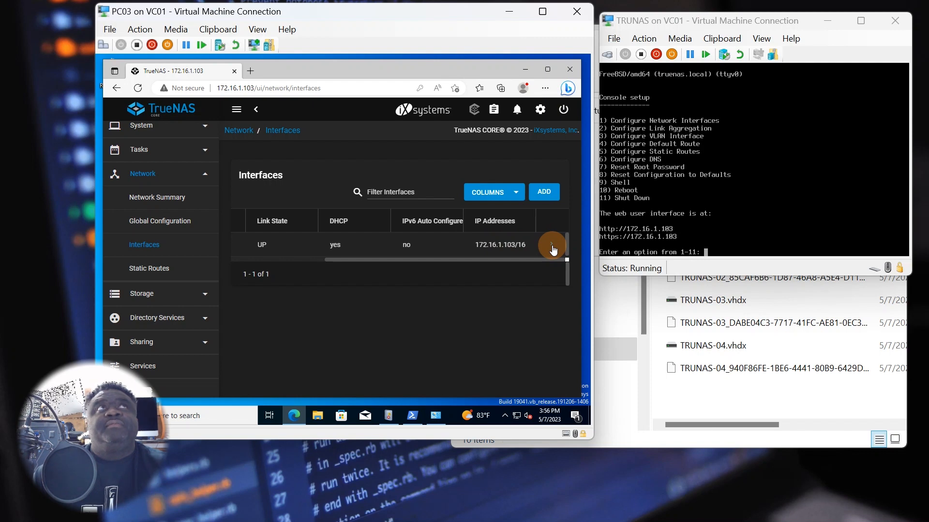
{"action": "left_click", "coordinate": [552, 247]}
{"action": "left_click_drag", "start_coordinate": [486, 369], "coordinate": [346, 369]}
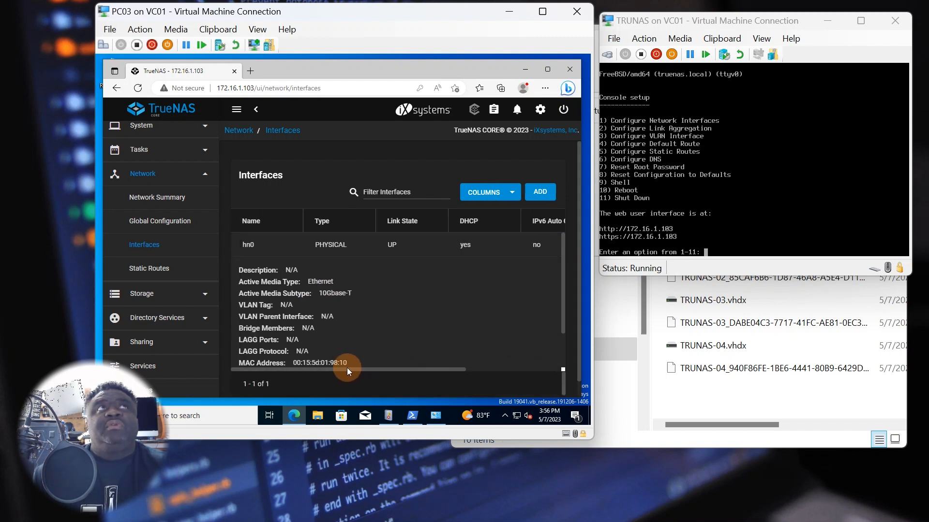
{"action": "scroll", "coordinate": [327, 318], "scroll_direction": "down", "scroll_amount": 2}
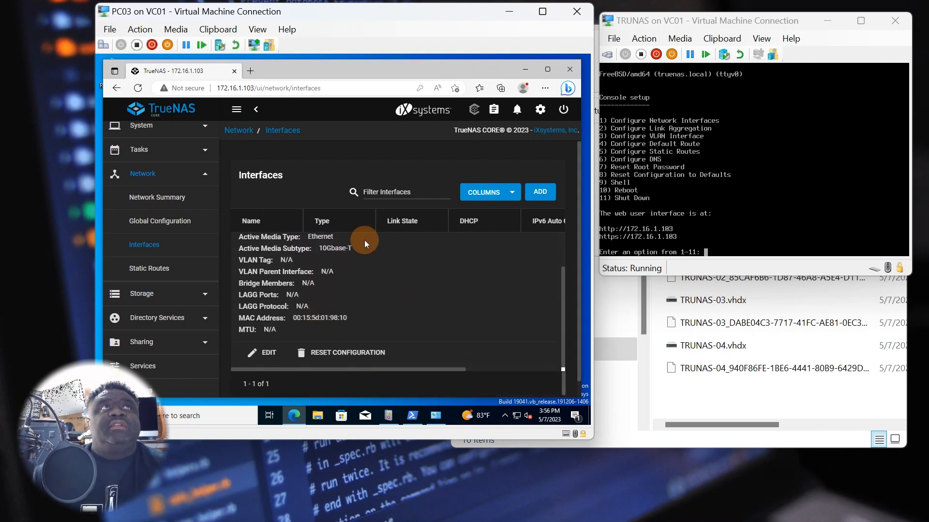
{"action": "left_click", "coordinate": [263, 352]}
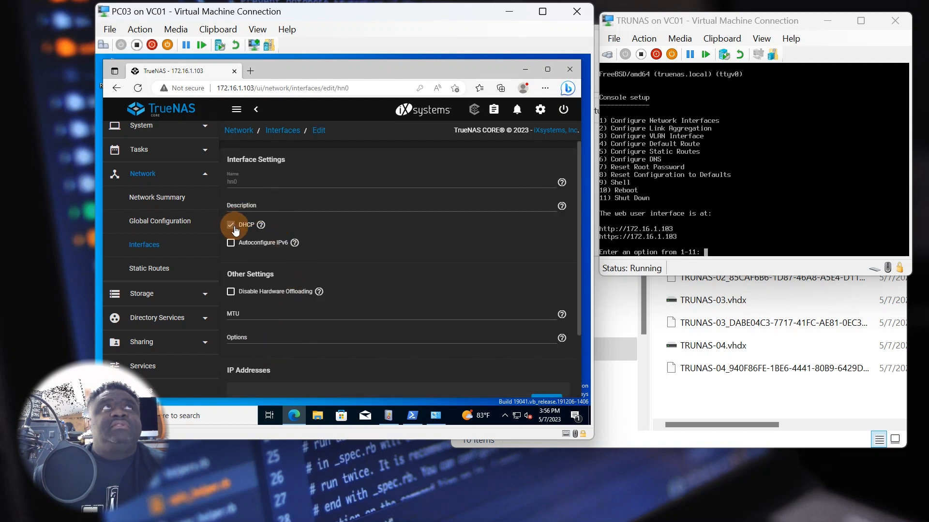
- Disable DHCP on hn0 and give it the static address 172.16.1.92 with a /16 mask
{"action": "scroll", "coordinate": [247, 252], "scroll_direction": "down", "scroll_amount": 2}
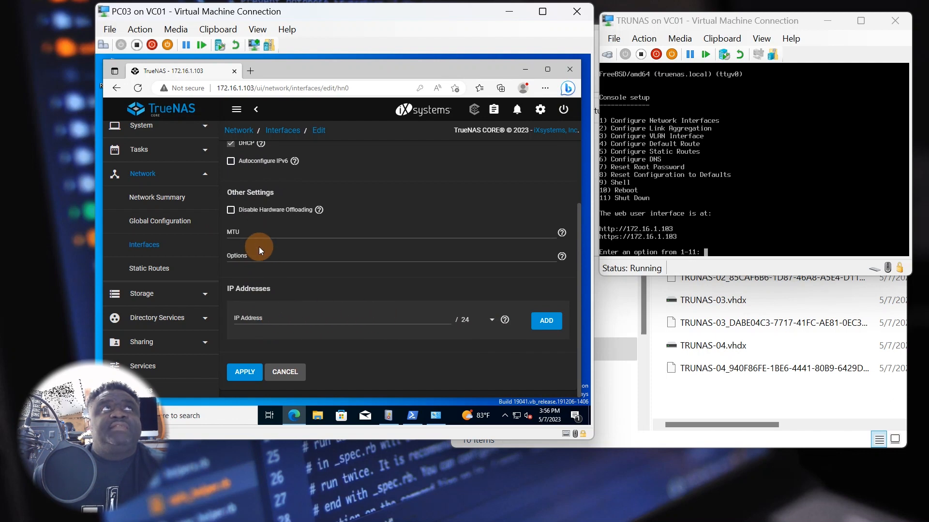
{"action": "scroll", "coordinate": [256, 261], "scroll_direction": "up", "scroll_amount": 2}
{"action": "left_click", "coordinate": [230, 224]}
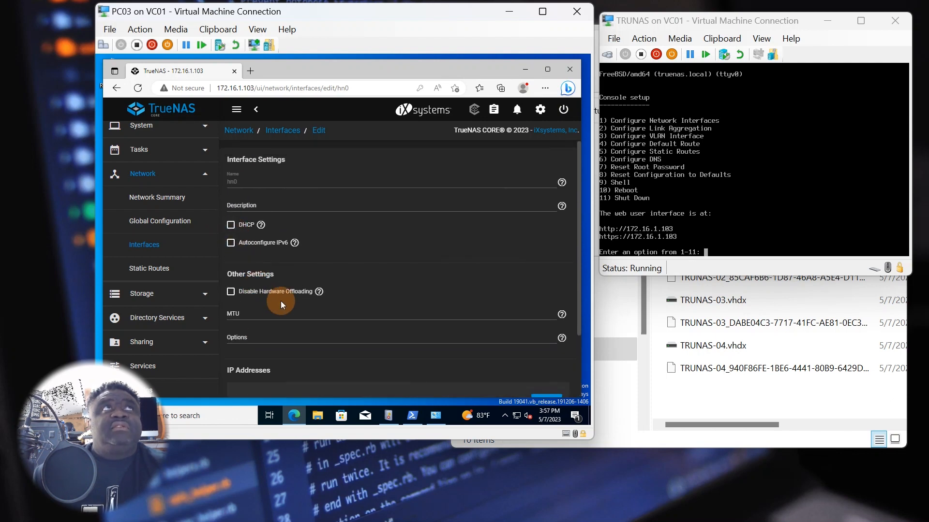
{"action": "scroll", "coordinate": [279, 299], "scroll_direction": "down", "scroll_amount": 2}
{"action": "left_click", "coordinate": [249, 323]}
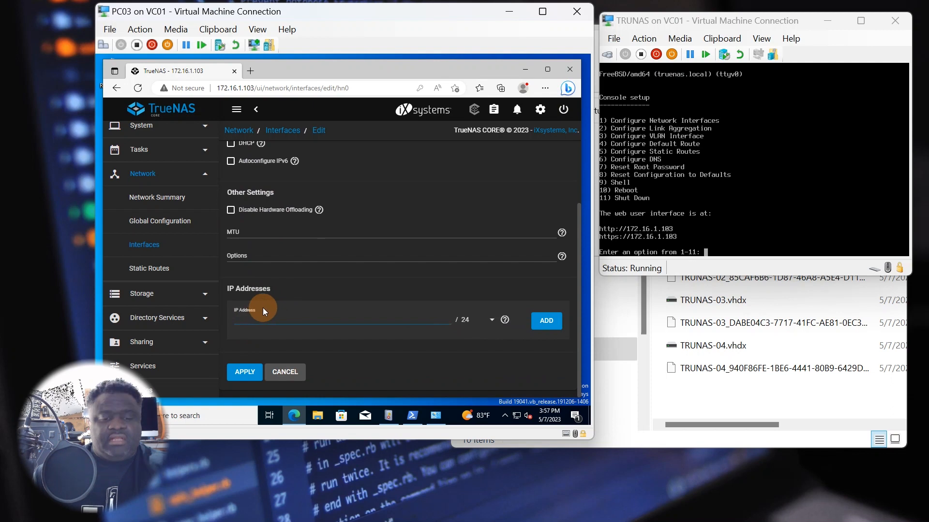
{"action": "type", "text": "1"}
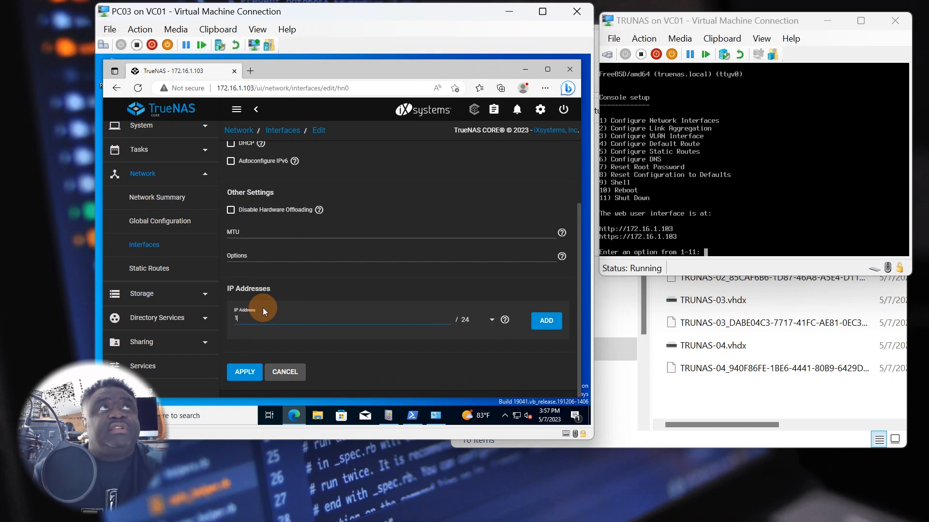
{"action": "type", "text": "72"}
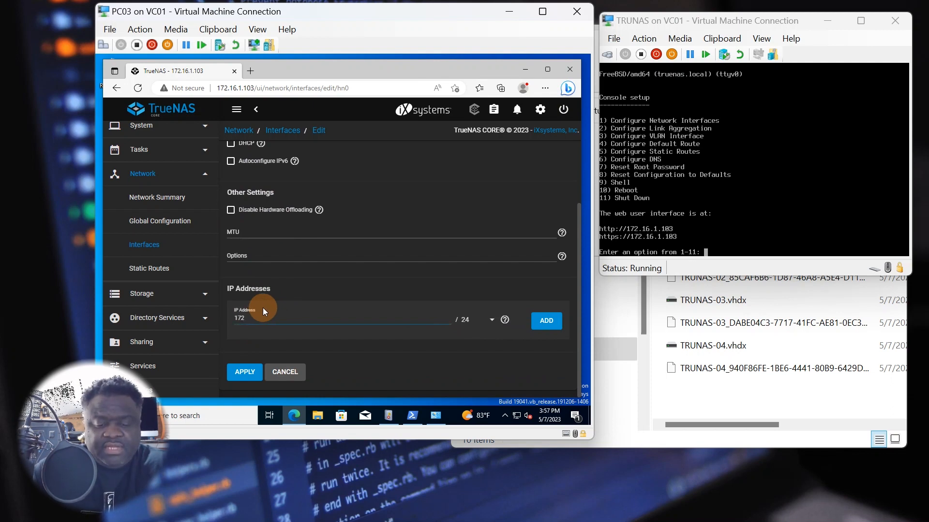
{"action": "type", "text": ".16"}
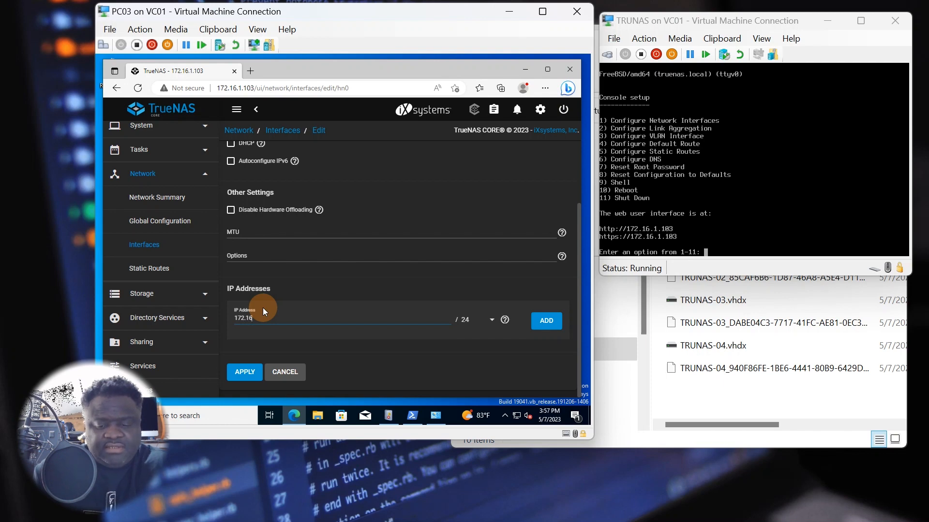
{"action": "type", "text": ".1."}
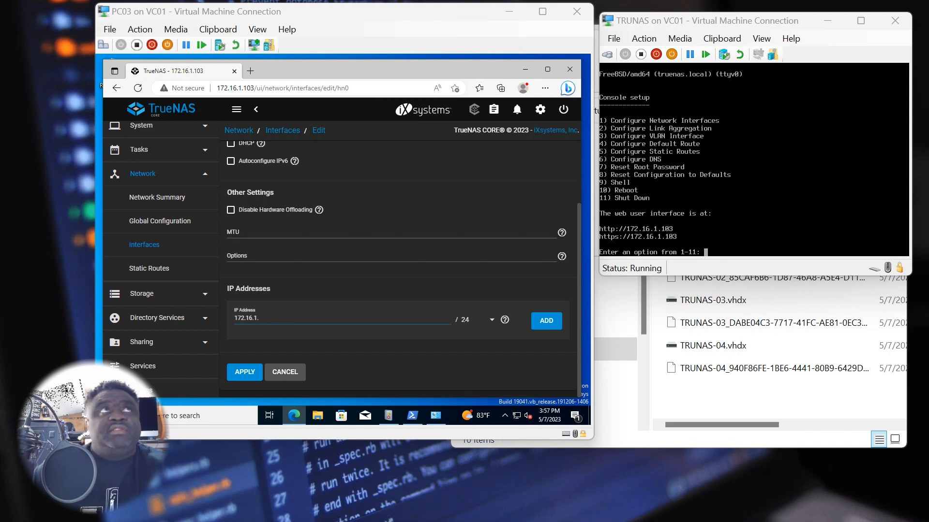
{"action": "left_click", "coordinate": [273, 319]}
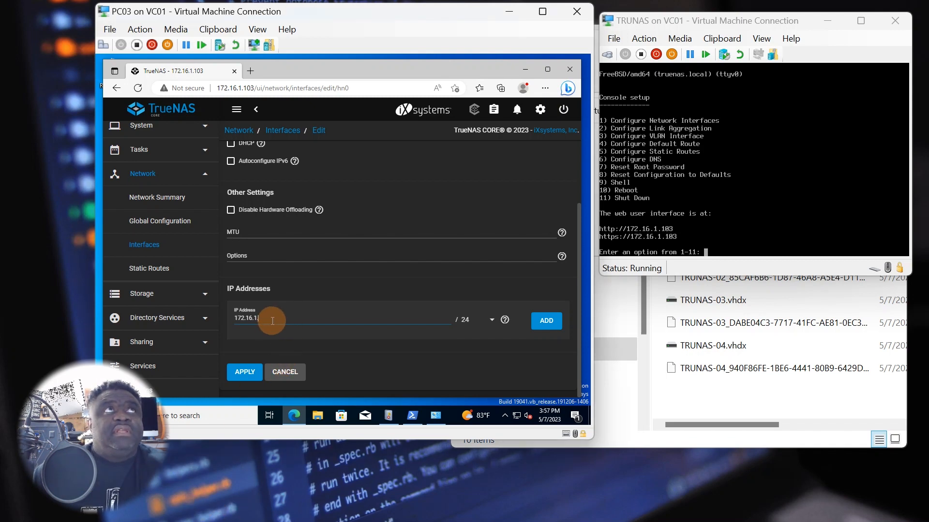
{"action": "type", "text": "92"}
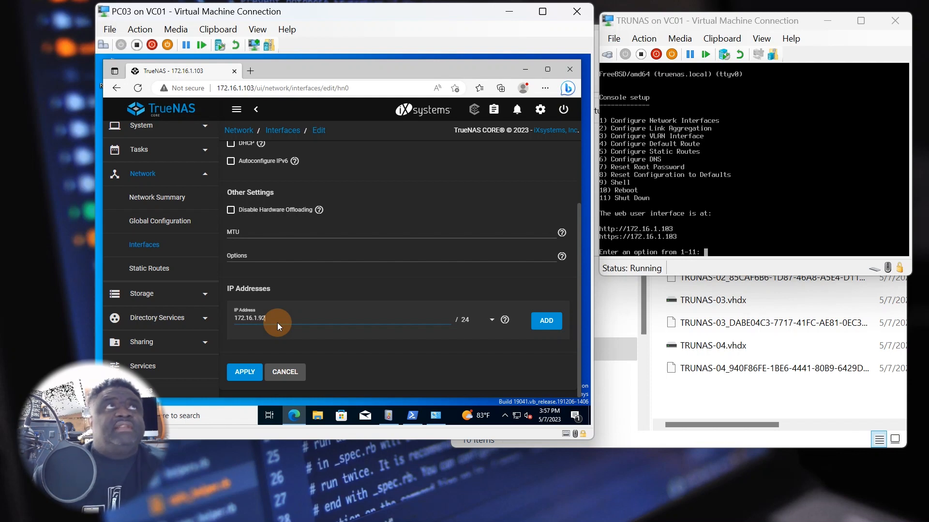
{"action": "left_click", "coordinate": [492, 320]}
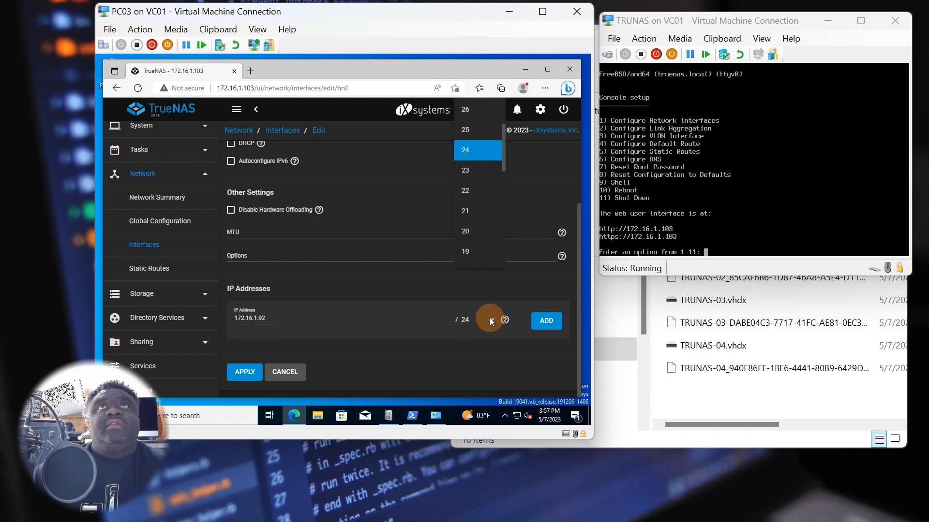
{"action": "scroll", "coordinate": [477, 212], "scroll_direction": "up", "scroll_amount": 3}
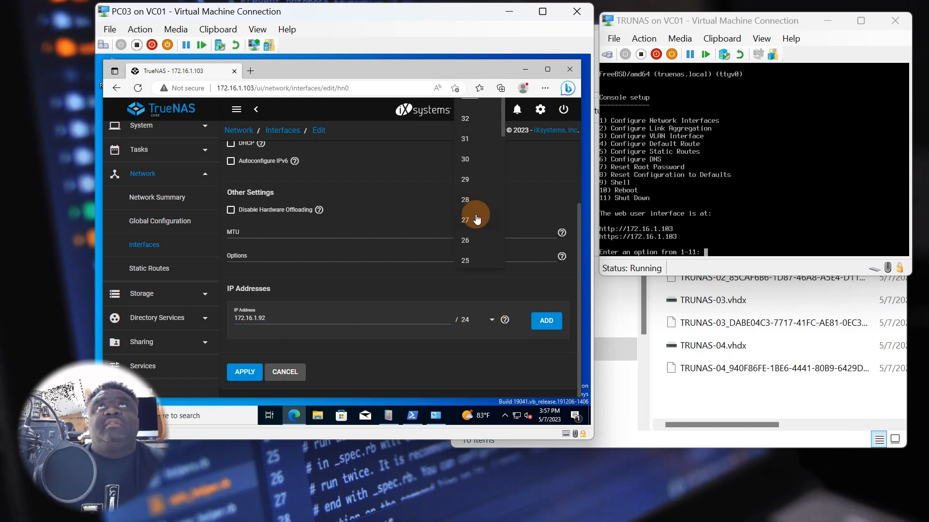
{"action": "scroll", "coordinate": [477, 218], "scroll_direction": "down", "scroll_amount": 6}
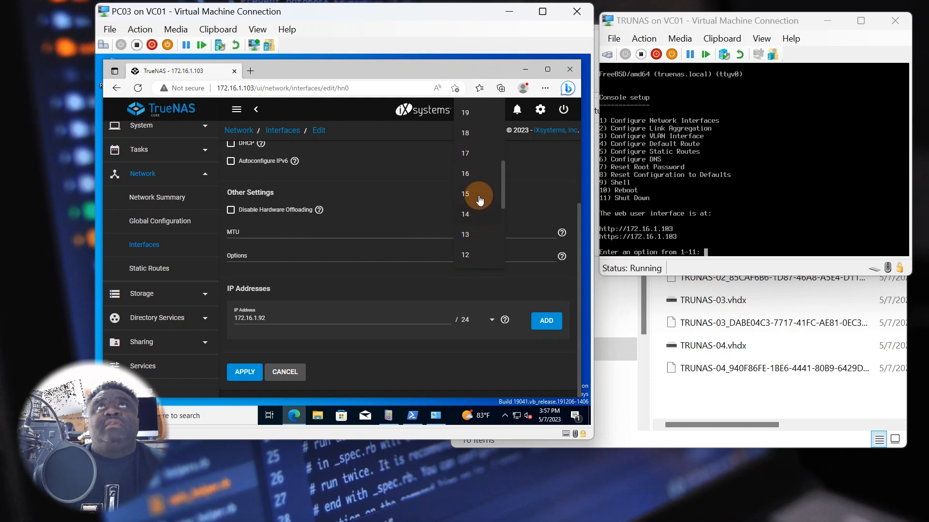
{"action": "left_click", "coordinate": [477, 175]}
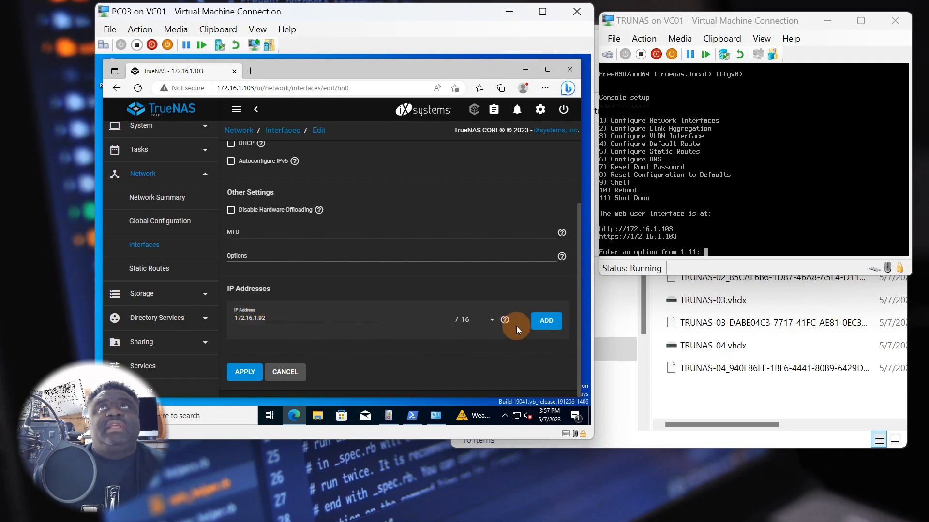
- Save the hn0 static-address settings so they show as unapplied changes
{"action": "left_click", "coordinate": [541, 326]}
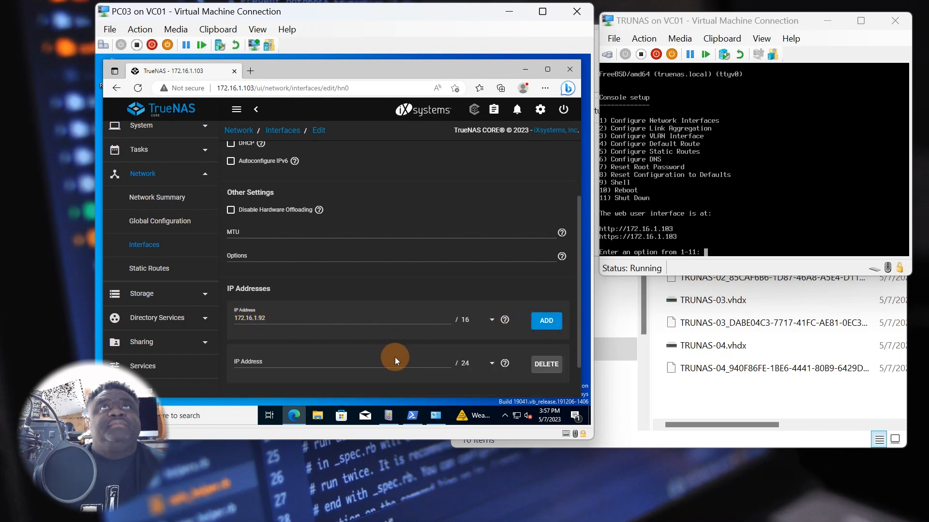
{"action": "scroll", "coordinate": [395, 357], "scroll_direction": "down", "scroll_amount": 1}
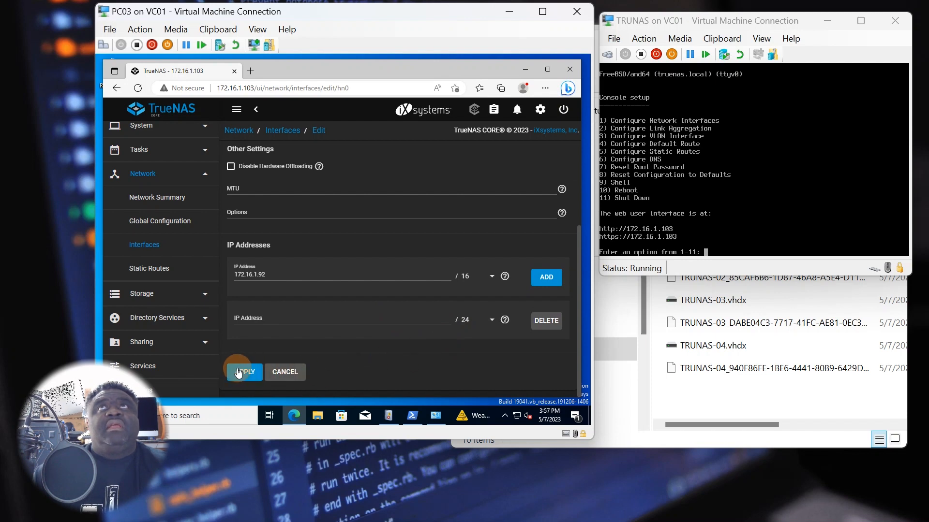
{"action": "scroll", "coordinate": [394, 310], "scroll_direction": "up", "scroll_amount": 3}
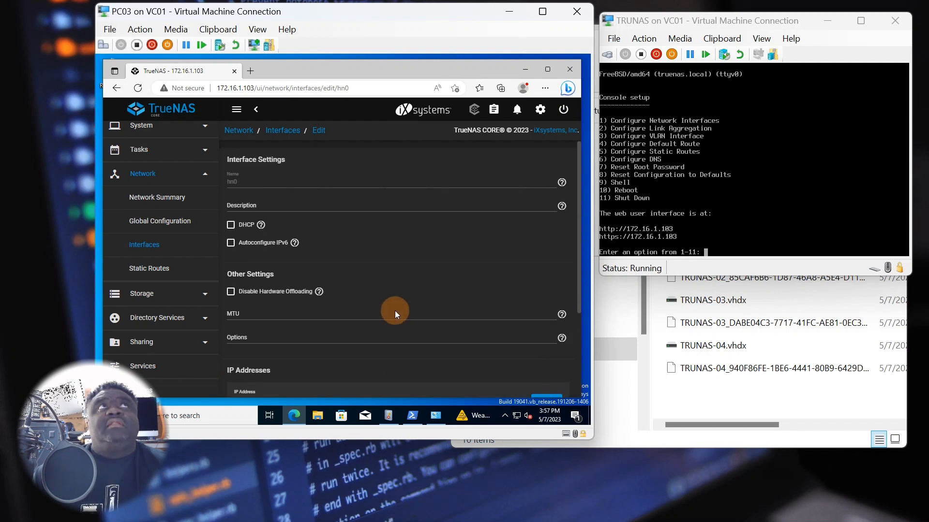
{"action": "scroll", "coordinate": [394, 311], "scroll_direction": "down", "scroll_amount": 3}
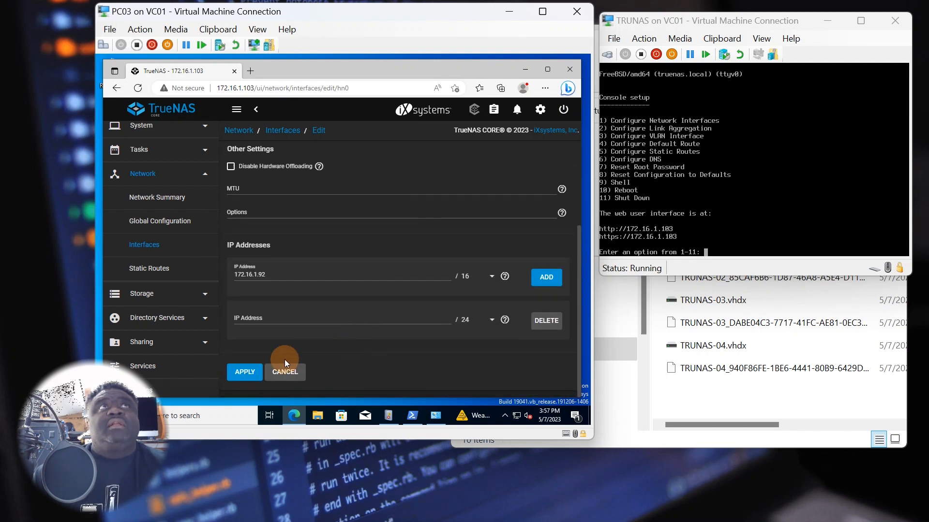
{"action": "left_click", "coordinate": [245, 372]}
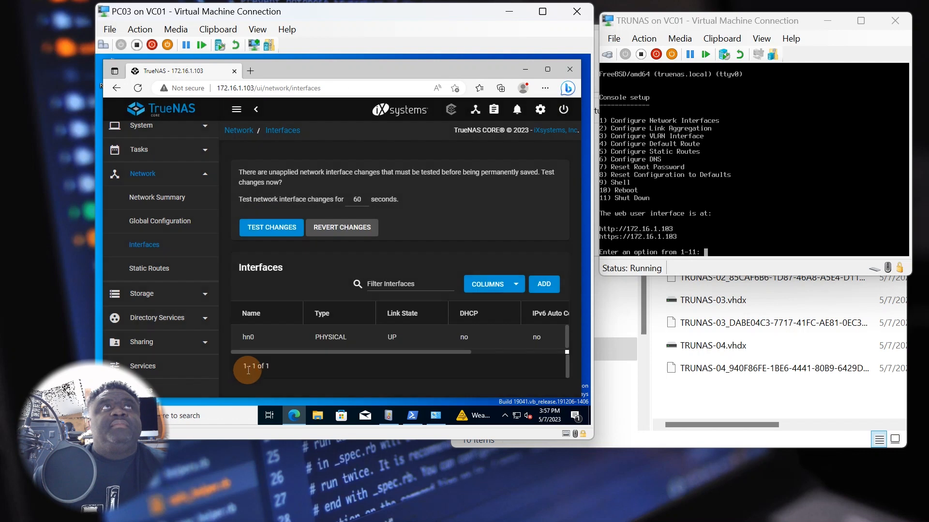
- Test the pending interface changes, confirming that connectivity may drop
{"action": "left_click", "coordinate": [282, 230]}
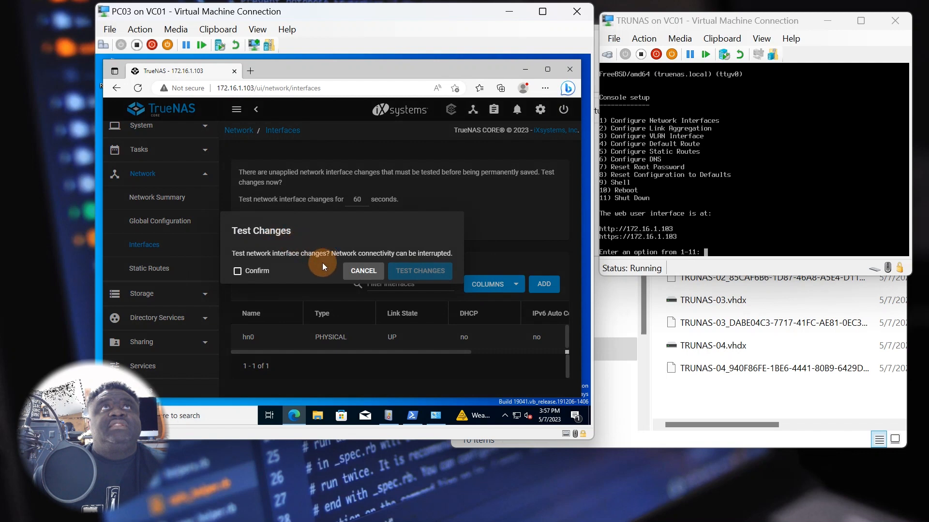
{"action": "left_click", "coordinate": [264, 271]}
{"action": "left_click", "coordinate": [405, 270]}
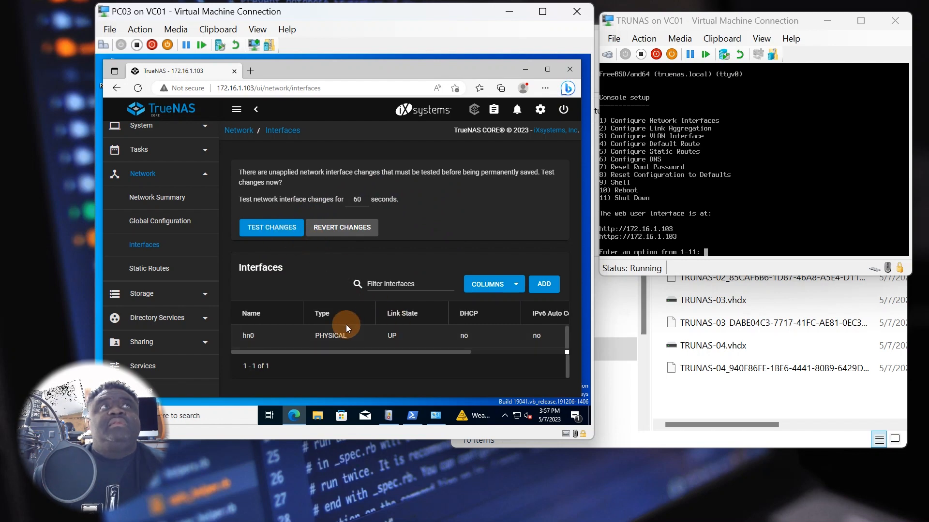
- Load 172.16.1.92 in a new Edge tab to reach the TrueNAS sign-in page
{"action": "left_click", "coordinate": [250, 70]}
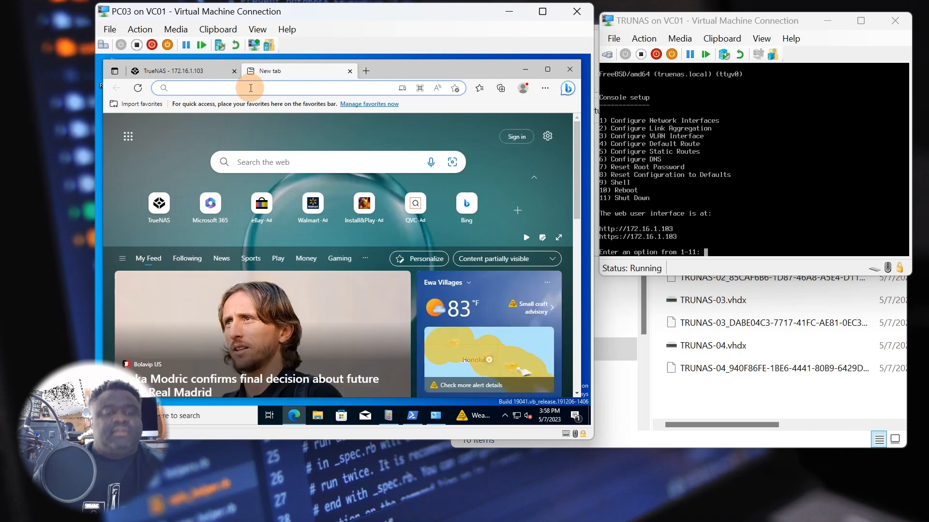
{"action": "type", "text": "172.16.1.103"}
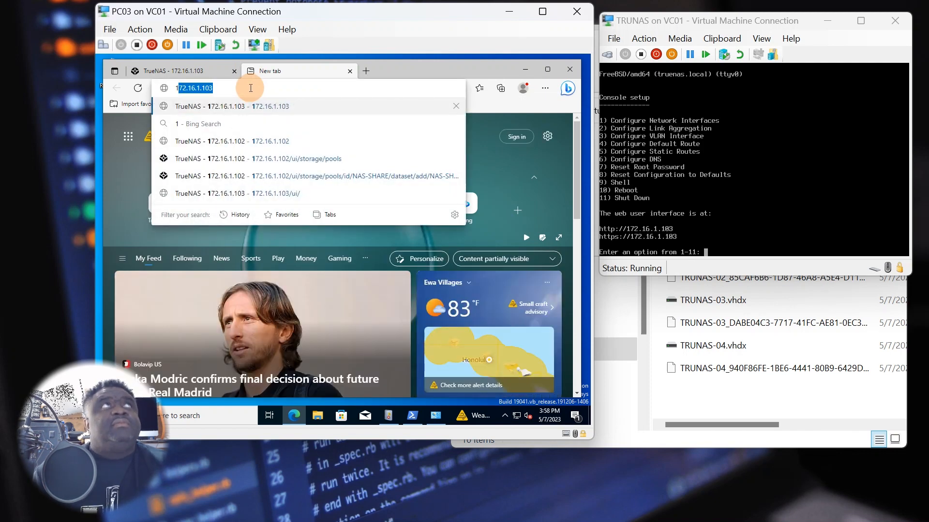
{"action": "key", "text": "Right"}
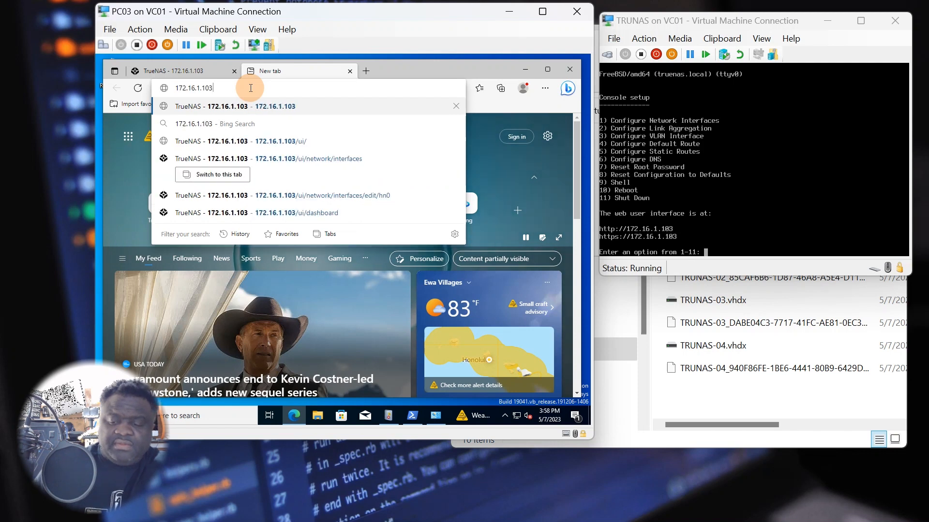
{"action": "key", "text": "BackSpace"}
{"action": "key", "text": "BackSpace"}
{"action": "key", "text": "BackSpace"}
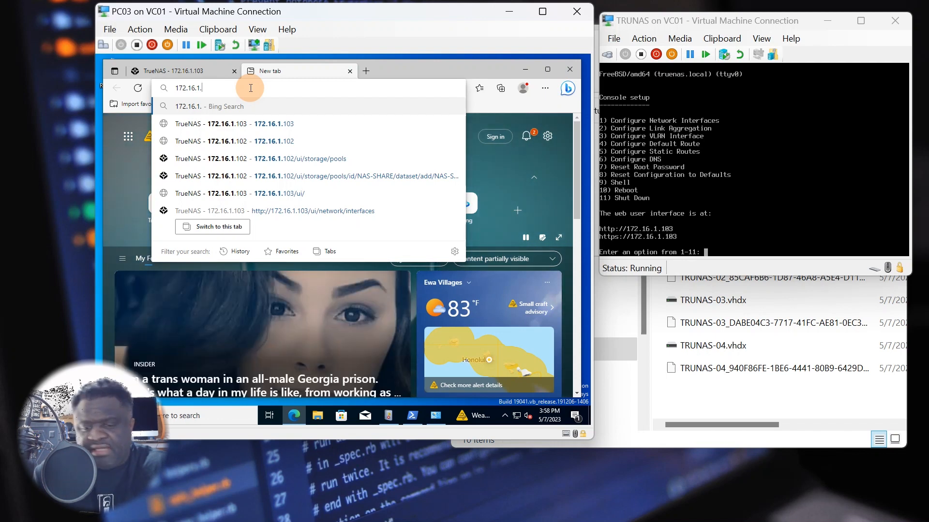
{"action": "type", "text": "92"}
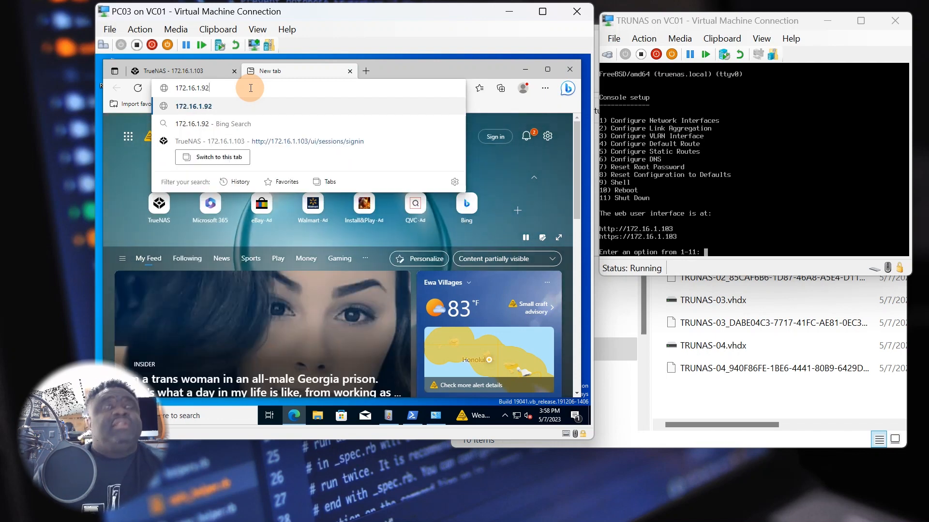
{"action": "key", "text": "Return"}
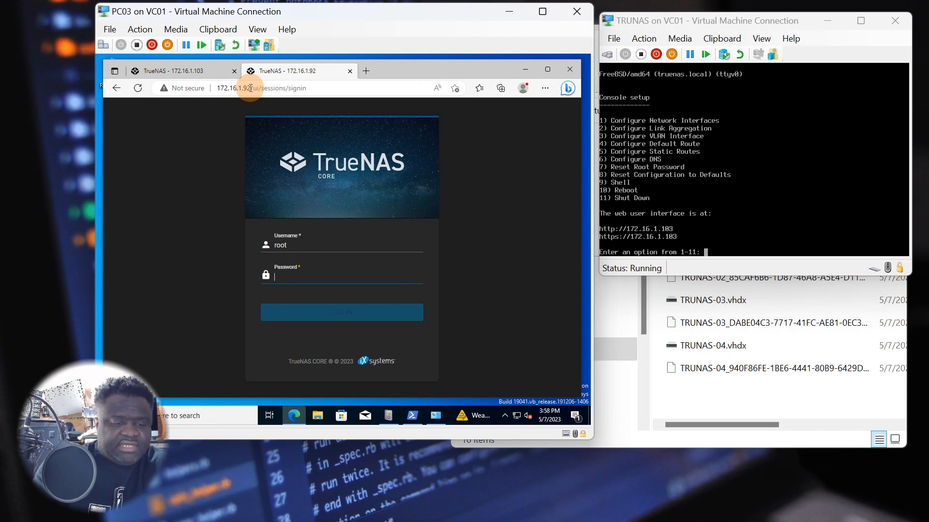
- Log in as root at 172.16.1.92 and decline saving the password
{"action": "type", "text": "•••"}
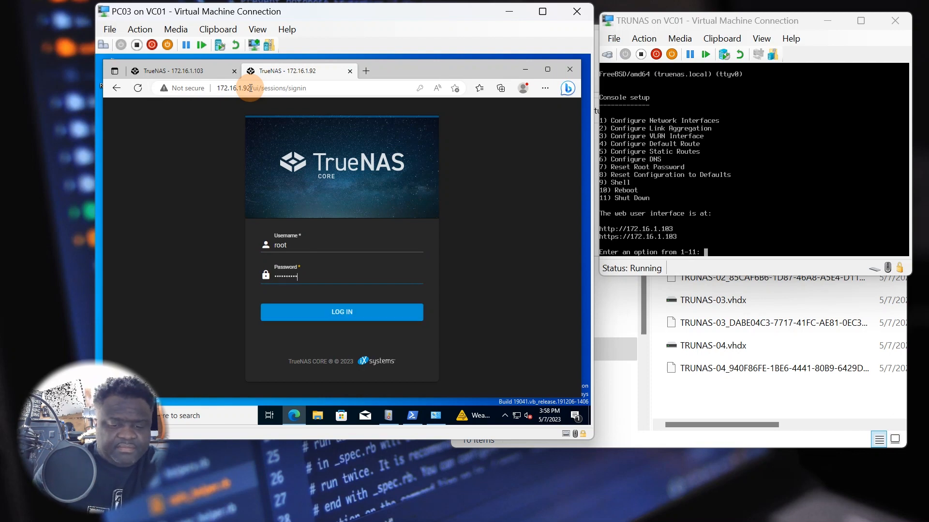
{"action": "key", "text": "Return"}
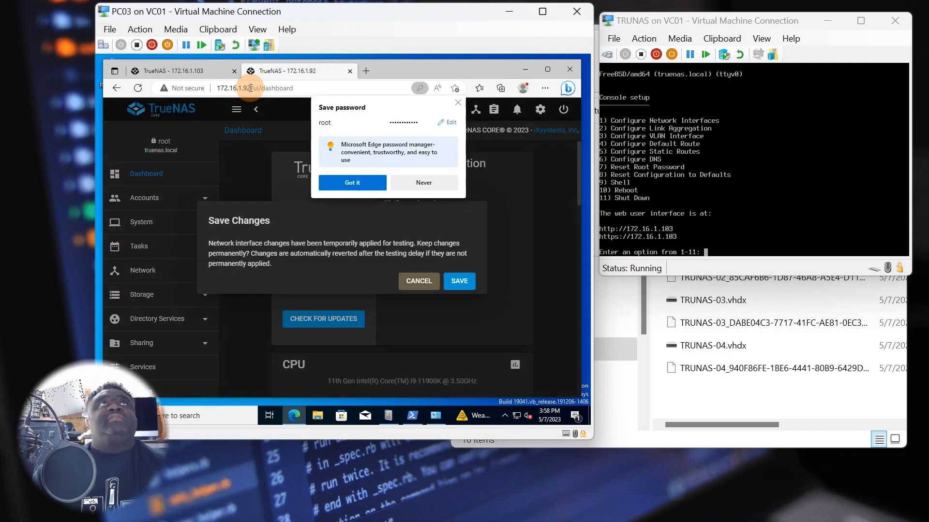
{"action": "left_click", "coordinate": [422, 183]}
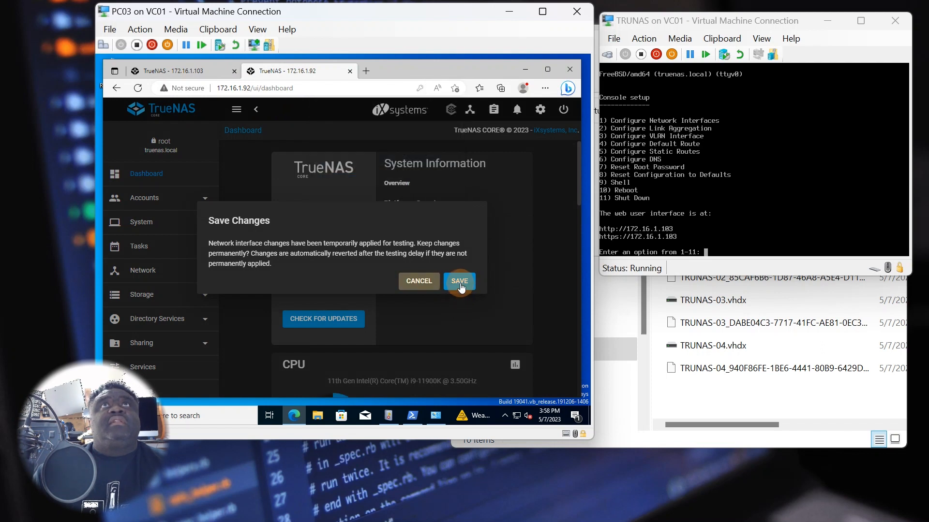
- Make the hn0 changes permanent, close the 172.16.1.103 tab, and bring up the Network CutSheet
{"action": "left_click", "coordinate": [460, 282]}
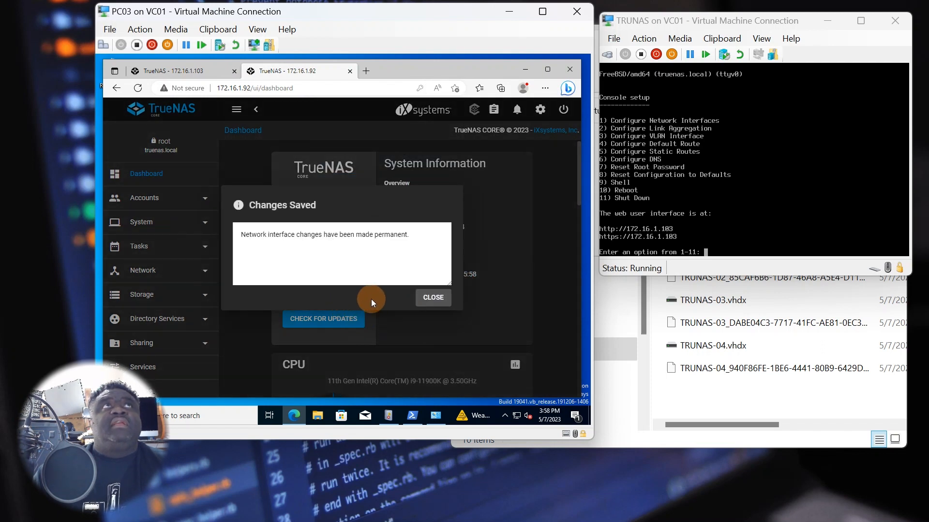
{"action": "left_click", "coordinate": [434, 299]}
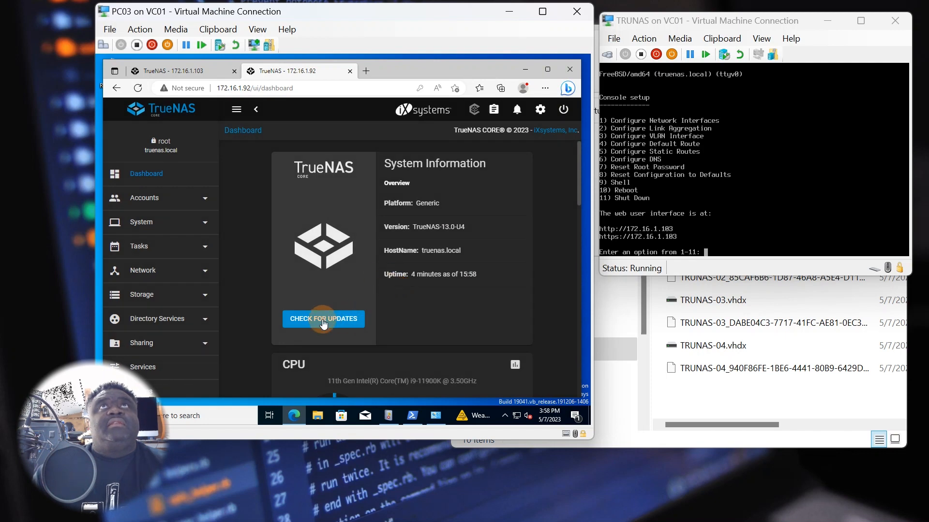
{"action": "scroll", "coordinate": [324, 324], "scroll_direction": "down", "scroll_amount": 3}
{"action": "left_click", "coordinate": [206, 71]}
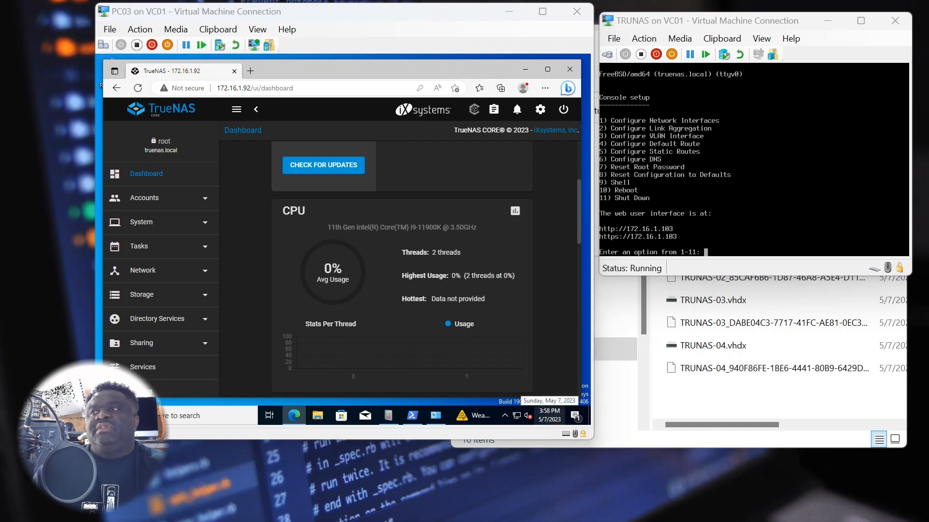
{"action": "left_click_drag", "start_coordinate": [919, 518], "coordinate": [732, 84]}
- Fill the NAS row (E20:G20) and PRINT row (I25:J25) green in the cut sheet
{"action": "left_click", "coordinate": [466, 425]}
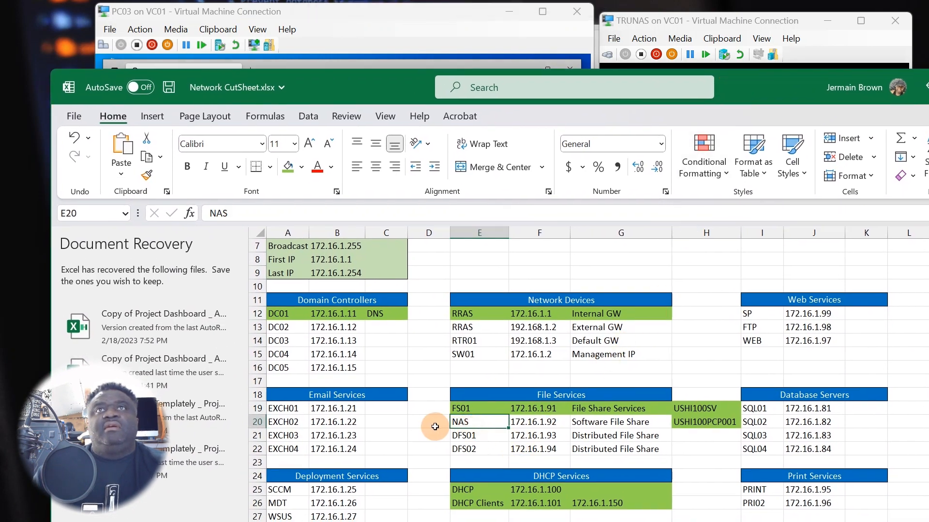
{"action": "left_click", "coordinate": [431, 425]}
{"action": "left_click_drag", "start_coordinate": [462, 425], "coordinate": [622, 425]}
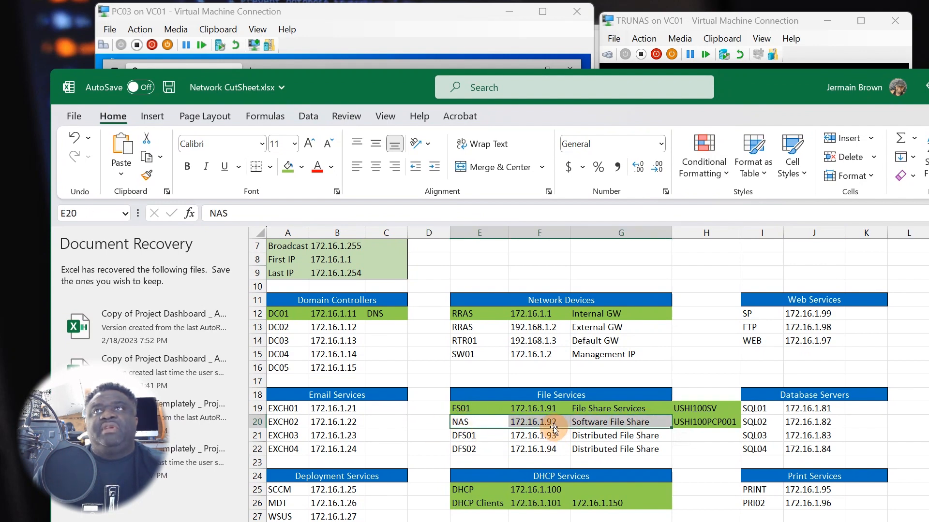
{"action": "left_click", "coordinate": [287, 167]}
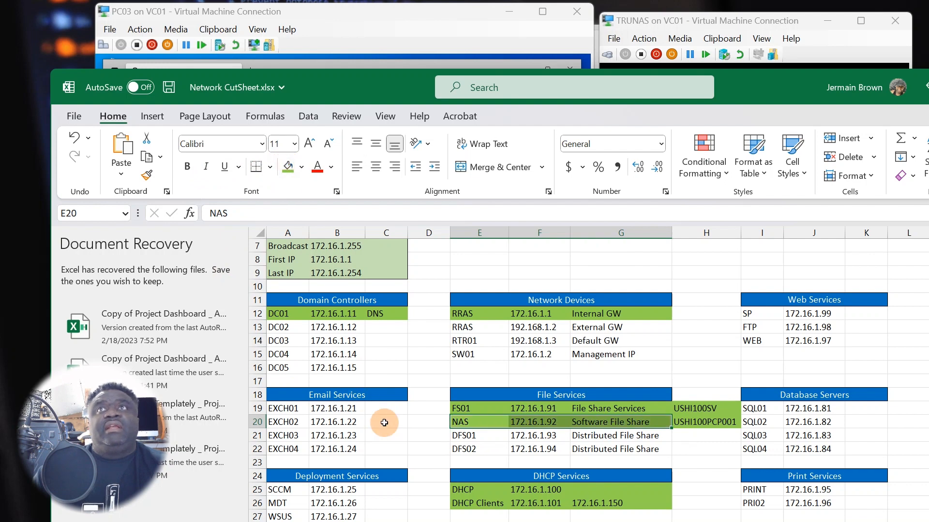
{"action": "left_click", "coordinate": [431, 449]}
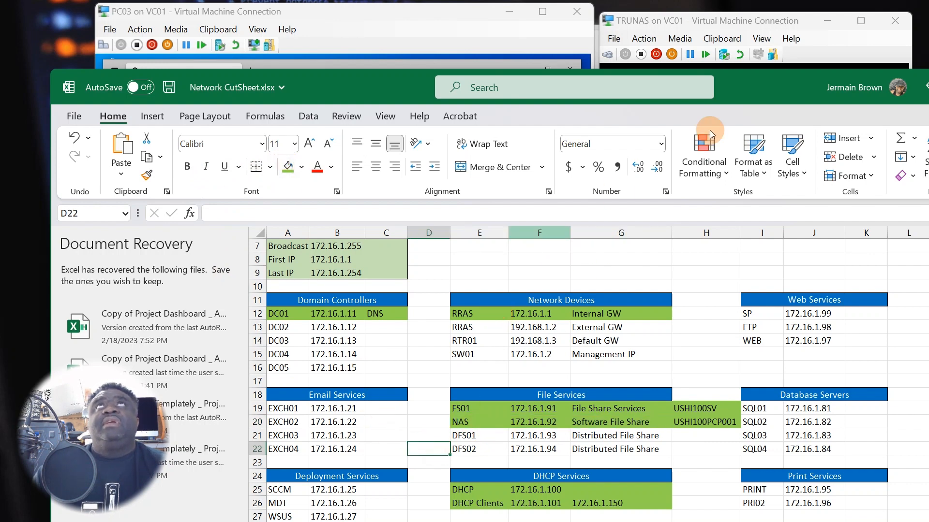
{"action": "left_click_drag", "start_coordinate": [787, 83], "coordinate": [702, 60]}
{"action": "left_click_drag", "start_coordinate": [673, 468], "coordinate": [769, 465]}
{"action": "left_click", "coordinate": [204, 148]}
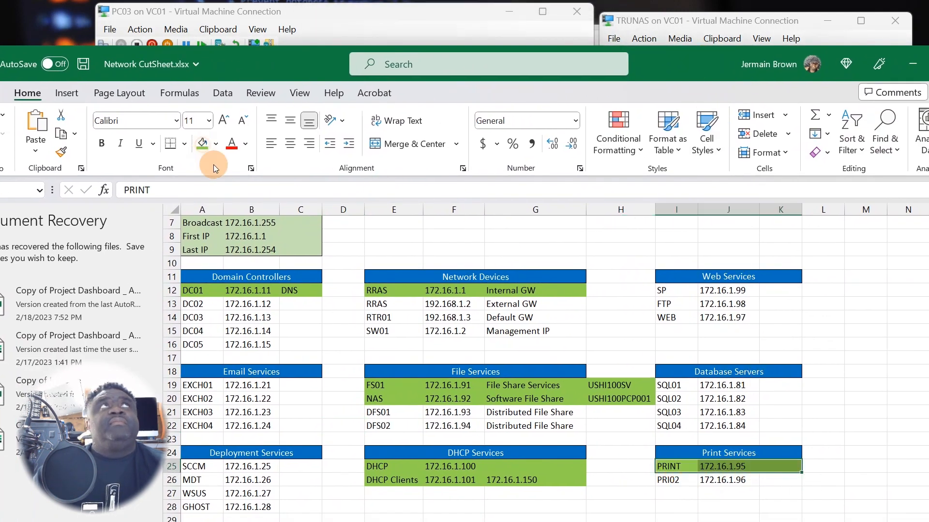
{"action": "left_click", "coordinate": [813, 440]}
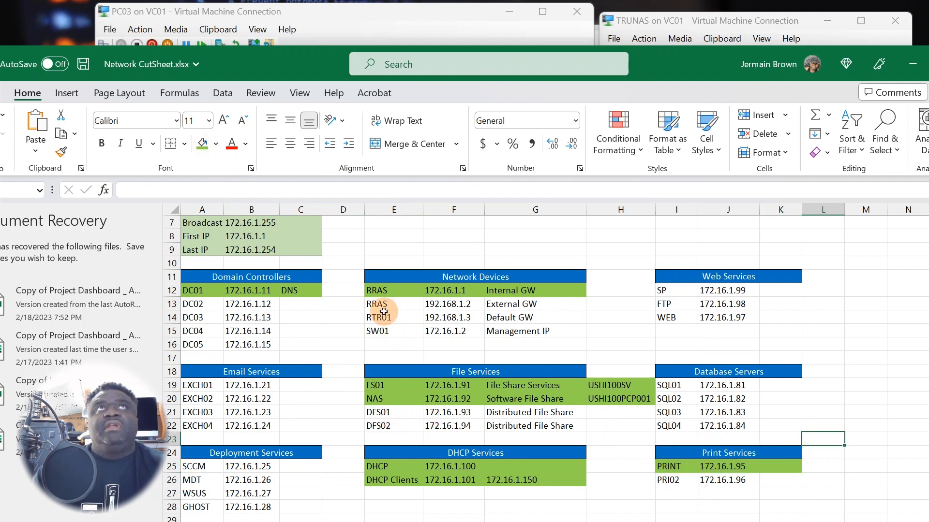
- Fill the RRAS External GW row (E13:G13) green and minimize the workbook
{"action": "left_click_drag", "start_coordinate": [380, 305], "coordinate": [520, 305]}
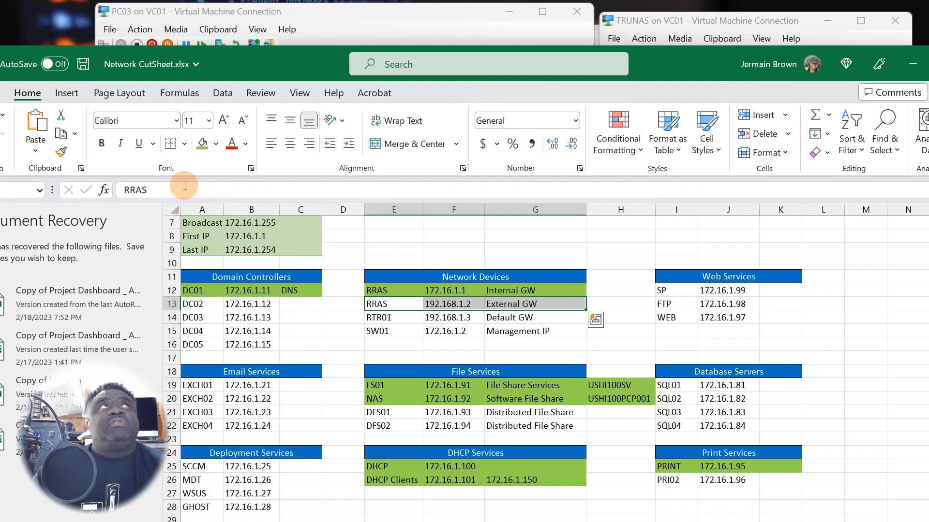
{"action": "left_click", "coordinate": [201, 144]}
{"action": "left_click", "coordinate": [410, 331]}
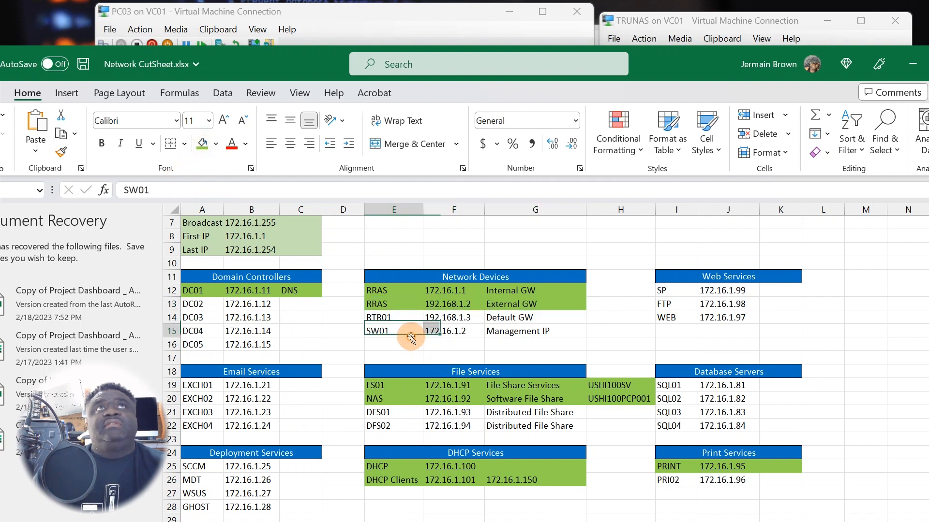
{"action": "left_click", "coordinate": [591, 344]}
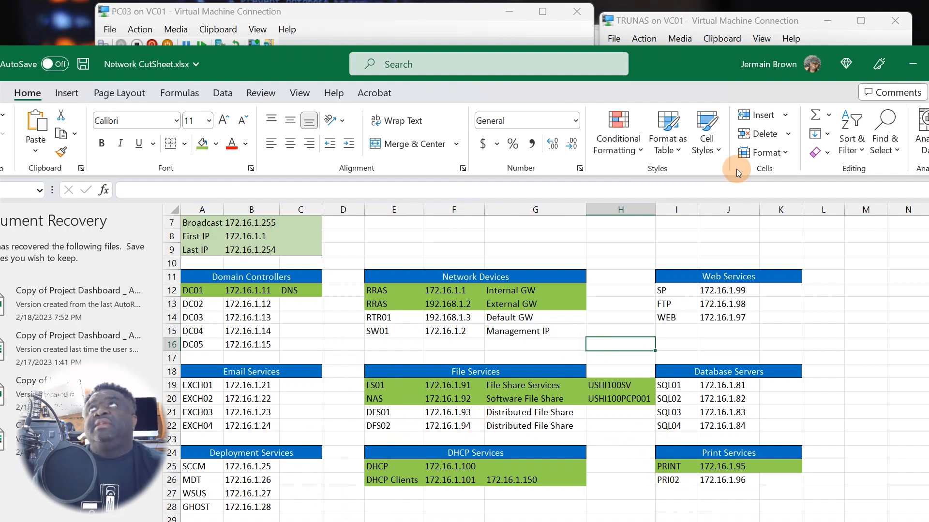
{"action": "left_click_drag", "start_coordinate": [684, 54], "coordinate": [599, 51]}
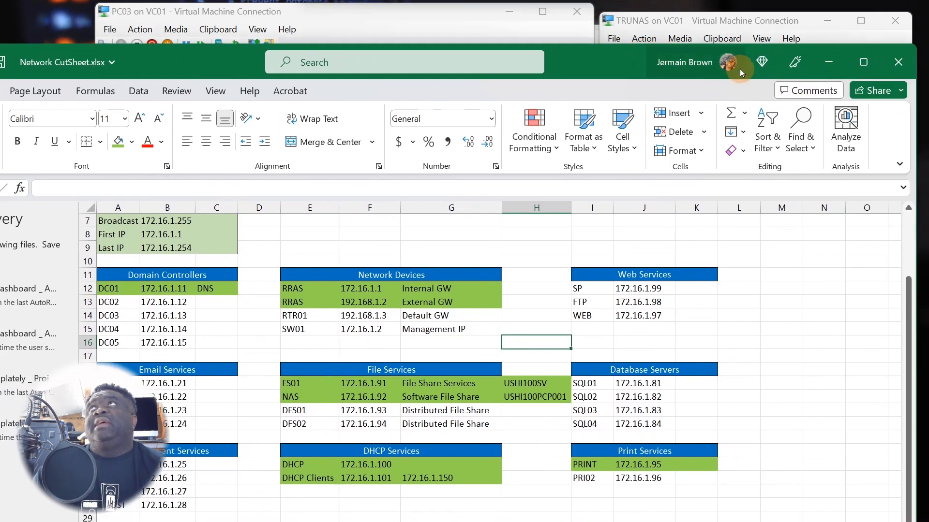
{"action": "left_click", "coordinate": [819, 61]}
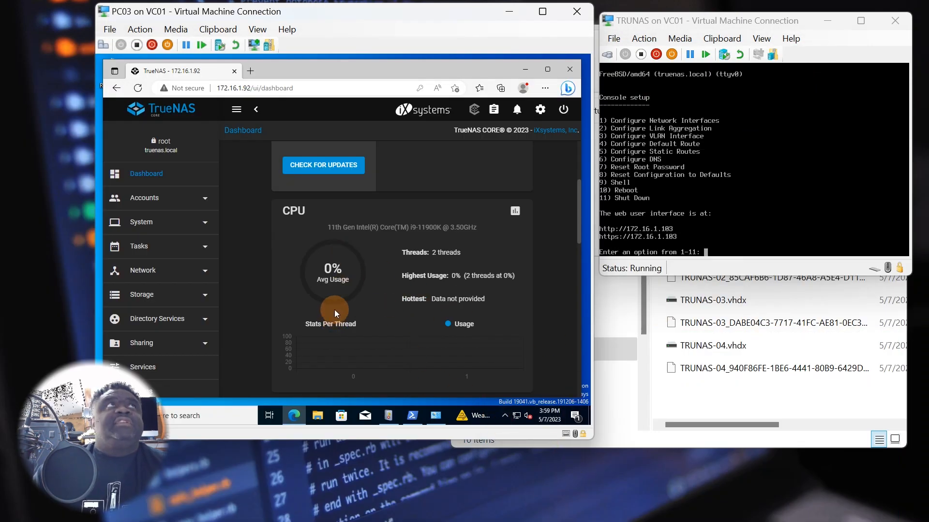
- Expand Storage in the TrueNAS sidebar and open Pools, which lists no pools yet
{"action": "scroll", "coordinate": [334, 312], "scroll_direction": "down", "scroll_amount": 10}
{"action": "scroll", "coordinate": [329, 320], "scroll_direction": "down", "scroll_amount": 6}
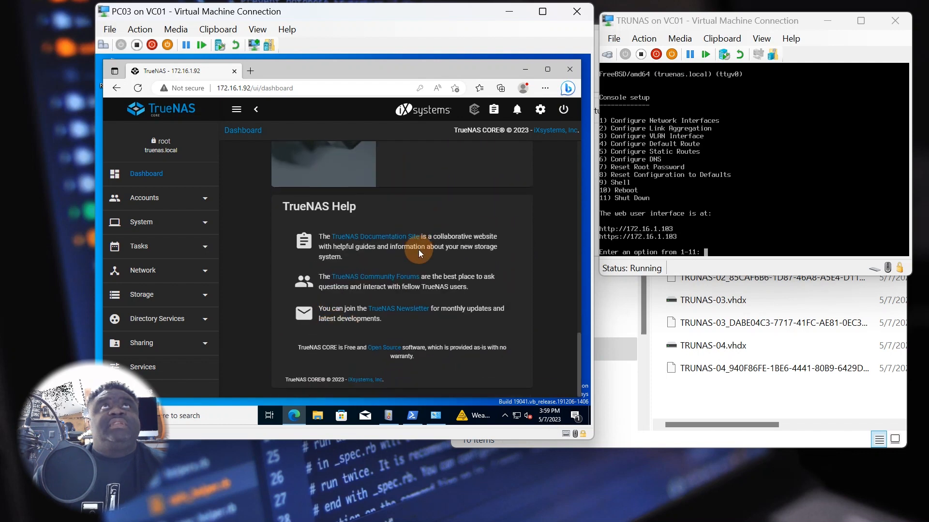
{"action": "scroll", "coordinate": [370, 247], "scroll_direction": "up", "scroll_amount": 12}
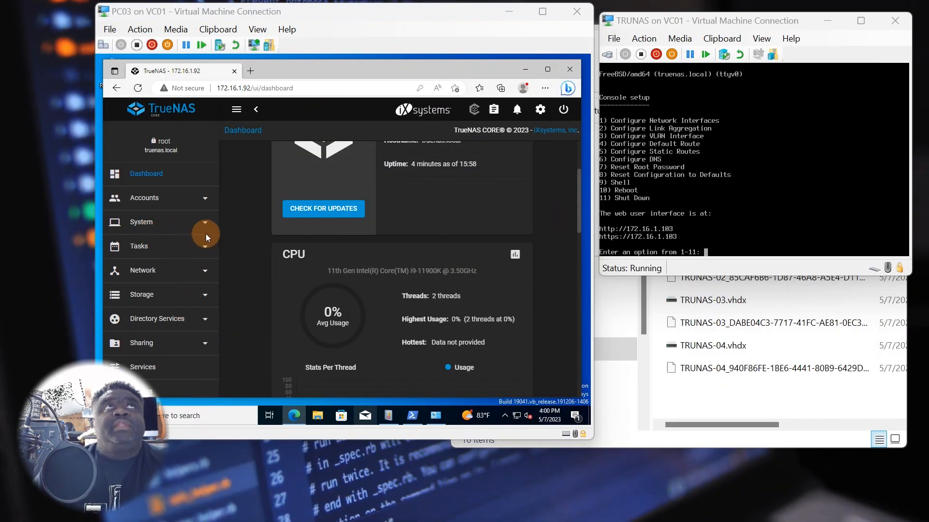
{"action": "left_click", "coordinate": [167, 298]}
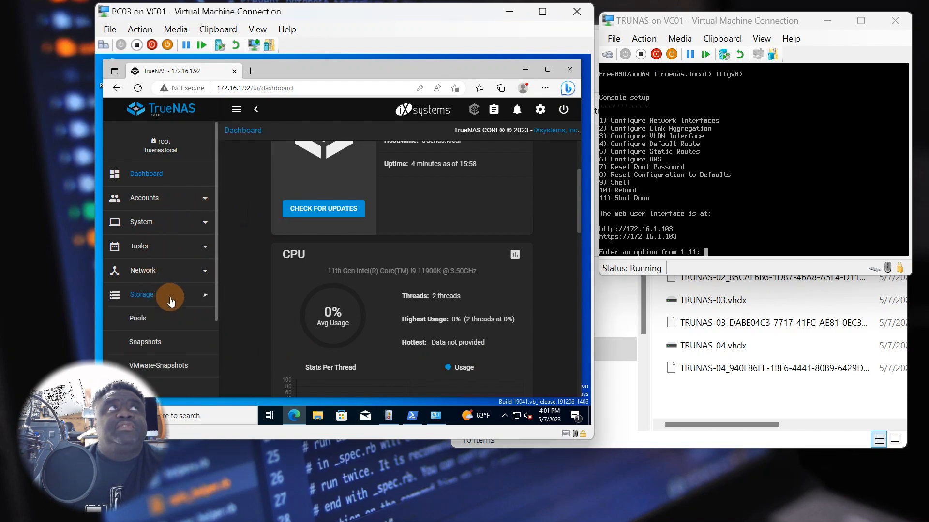
{"action": "left_click", "coordinate": [145, 318]}
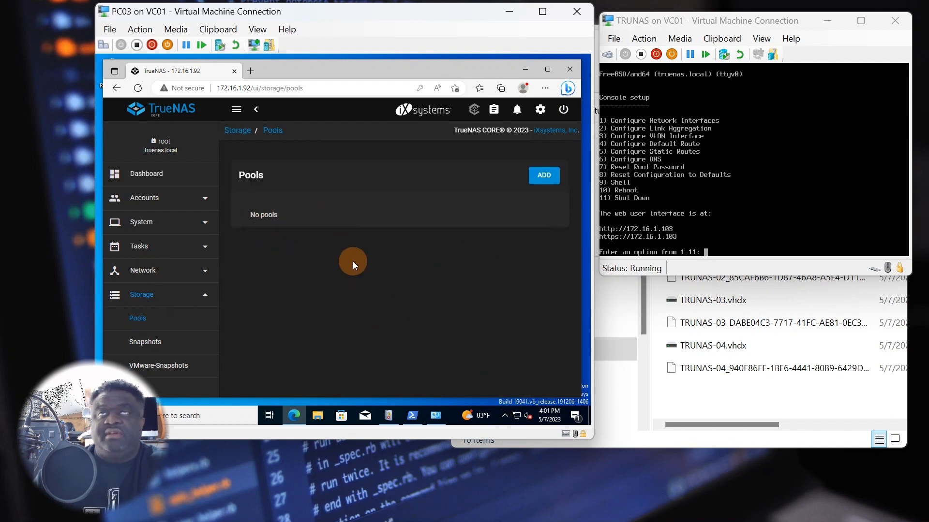
{"action": "left_click", "coordinate": [543, 175]}
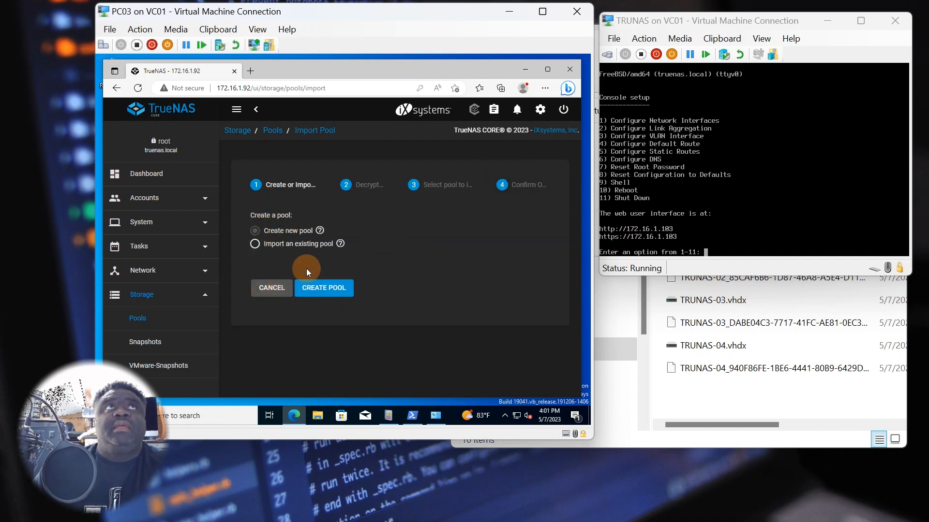
{"action": "left_click", "coordinate": [327, 289]}
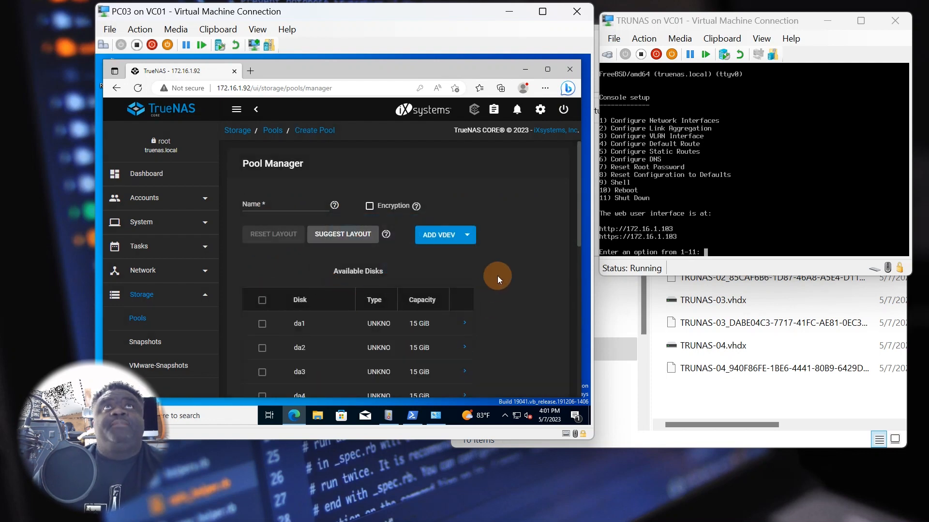
{"action": "scroll", "coordinate": [499, 292], "scroll_direction": "down", "scroll_amount": 1}
{"action": "scroll", "coordinate": [496, 290], "scroll_direction": "up", "scroll_amount": 2}
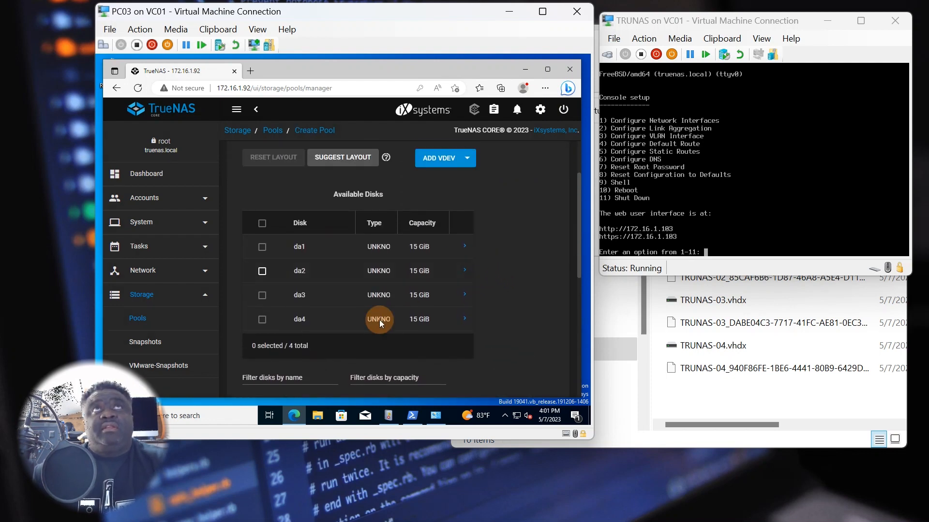
{"action": "scroll", "coordinate": [319, 285], "scroll_direction": "up", "scroll_amount": 2}
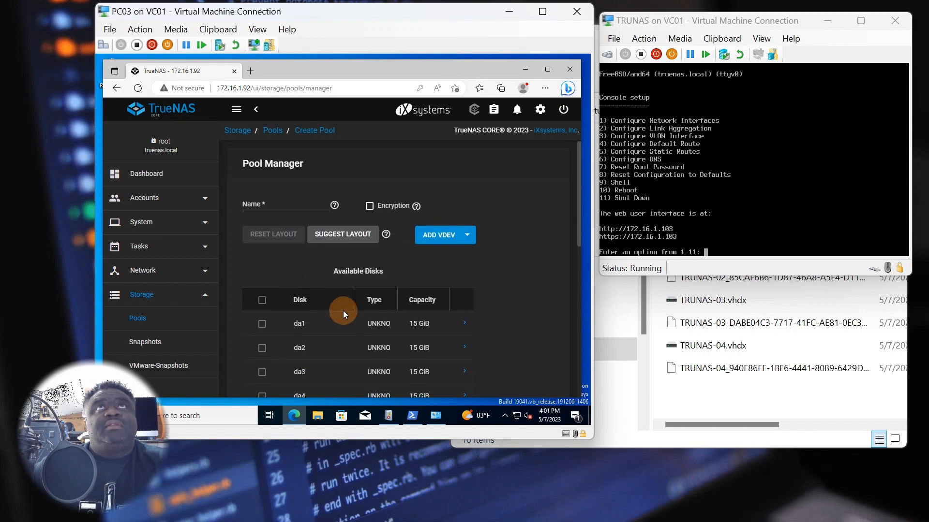
{"action": "scroll", "coordinate": [351, 321], "scroll_direction": "down", "scroll_amount": 1}
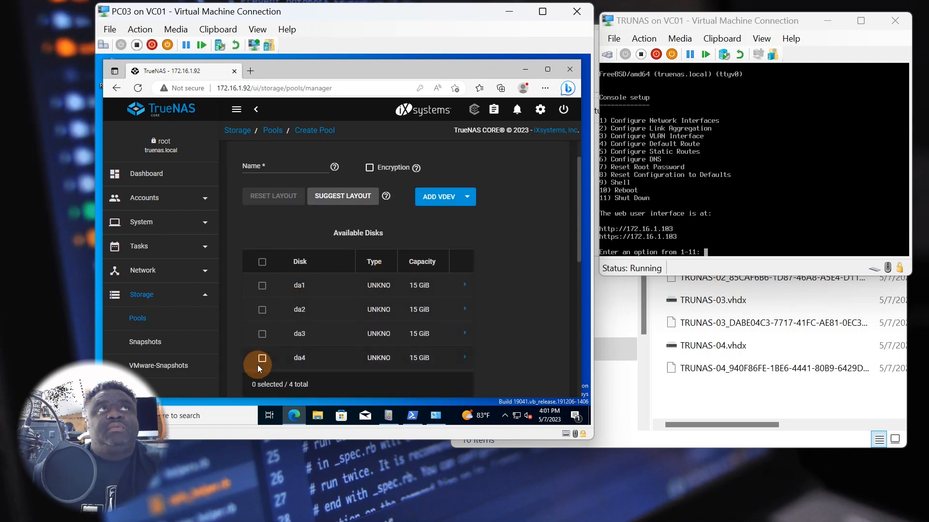
{"action": "scroll", "coordinate": [302, 274], "scroll_direction": "down", "scroll_amount": 2}
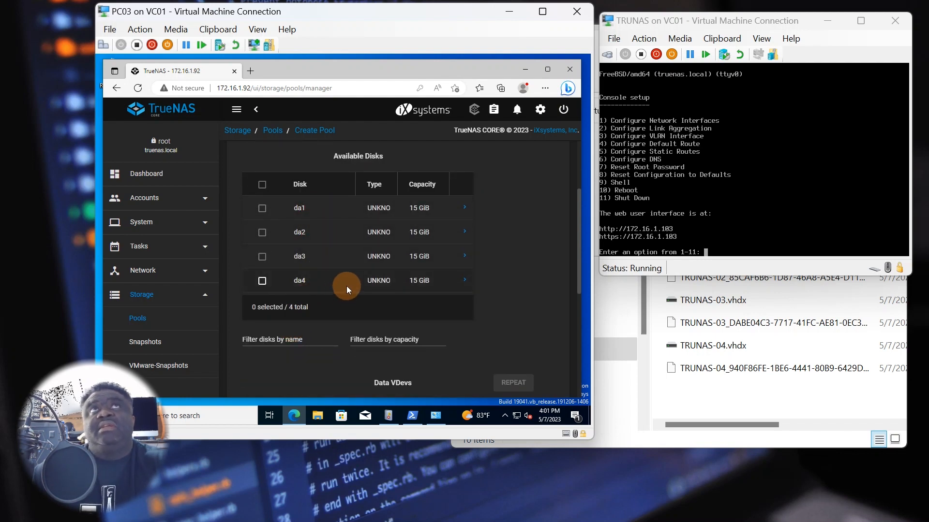
{"action": "scroll", "coordinate": [346, 286], "scroll_direction": "up", "scroll_amount": 1}
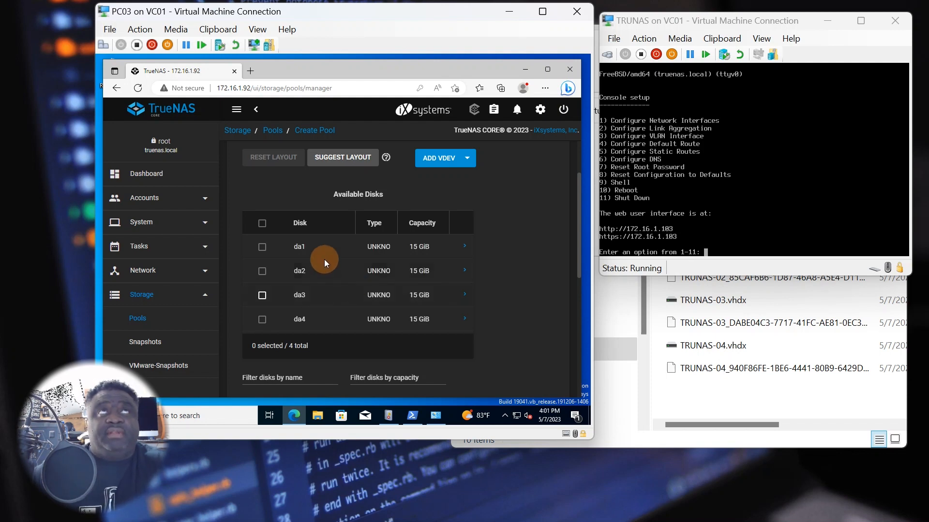
{"action": "scroll", "coordinate": [331, 258], "scroll_direction": "up", "scroll_amount": 1}
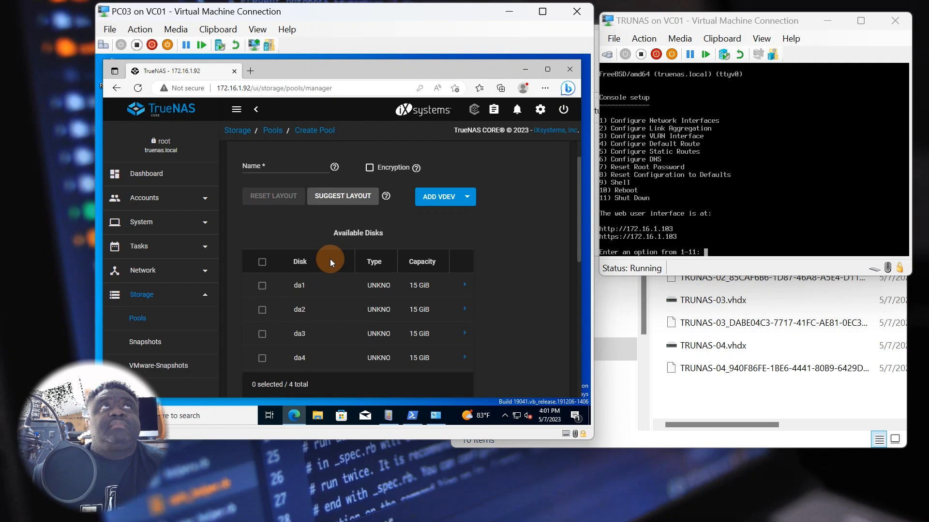
- Apply the suggested layout, name the pool STORAGE, and put all four disks da1–da4 in the data vdev
{"action": "left_click", "coordinate": [338, 196]}
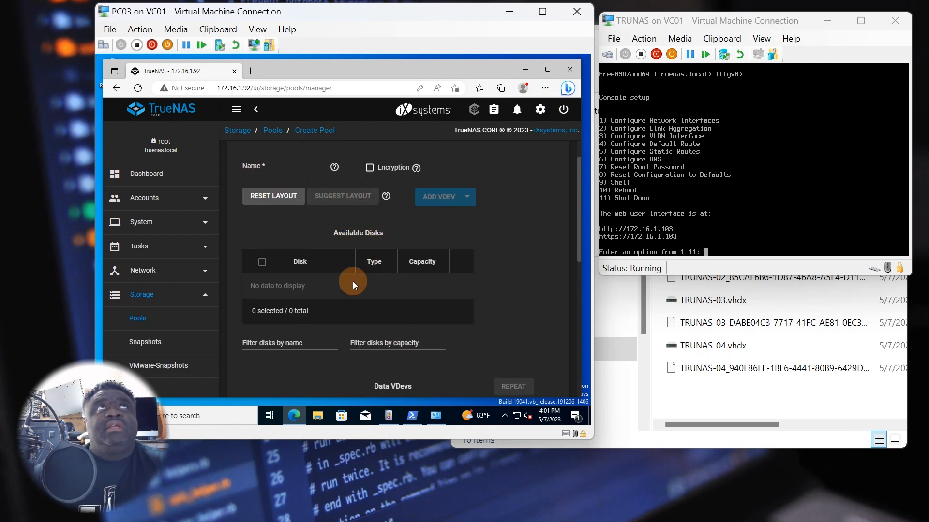
{"action": "scroll", "coordinate": [353, 281], "scroll_direction": "down", "scroll_amount": 3}
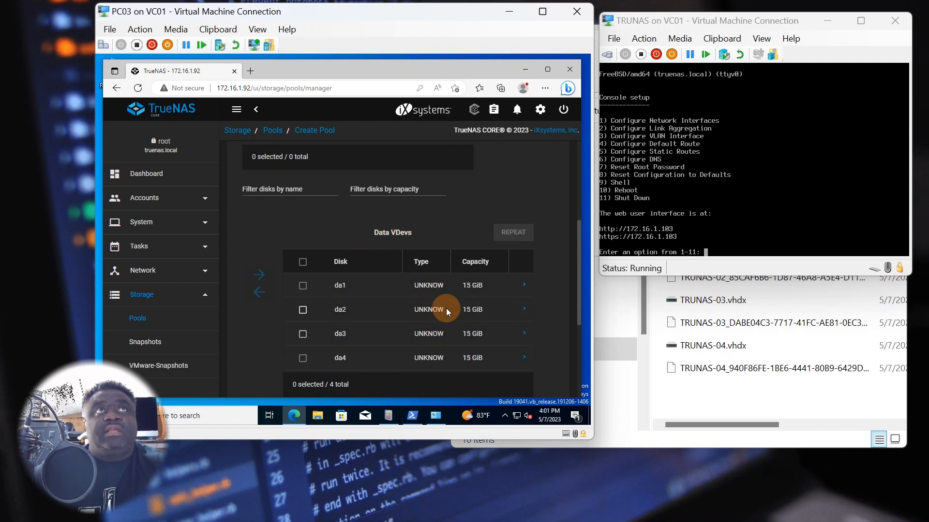
{"action": "scroll", "coordinate": [416, 338], "scroll_direction": "up", "scroll_amount": 3}
{"action": "scroll", "coordinate": [292, 257], "scroll_direction": "up", "scroll_amount": 1}
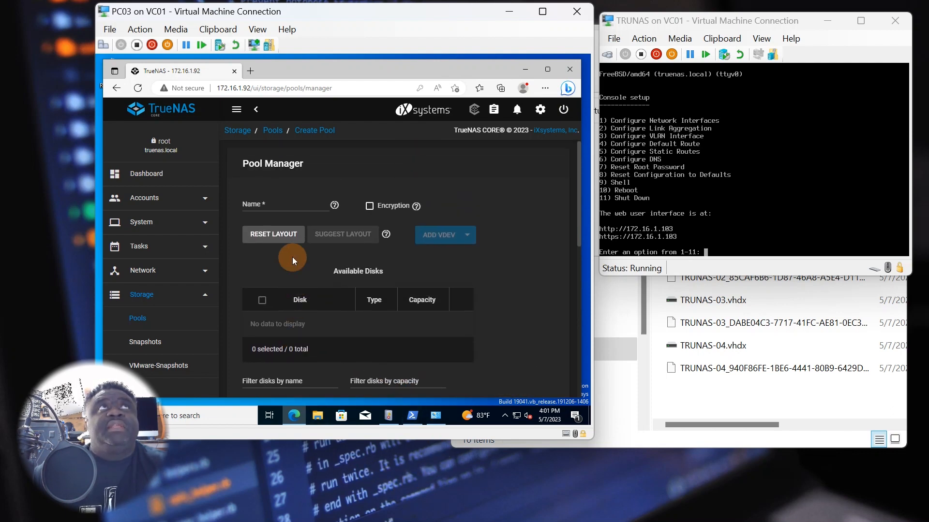
{"action": "left_click", "coordinate": [273, 199]}
{"action": "left_click", "coordinate": [277, 198]}
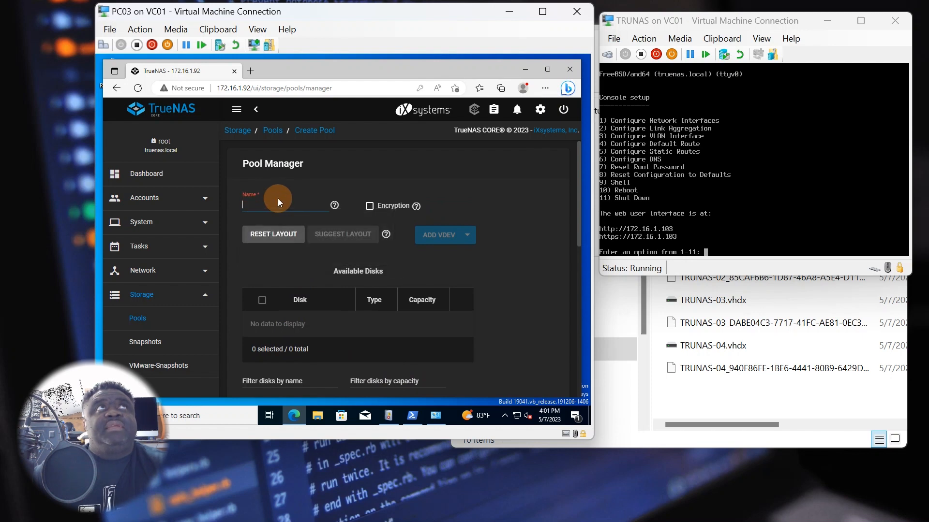
{"action": "type", "text": "STORAGE"}
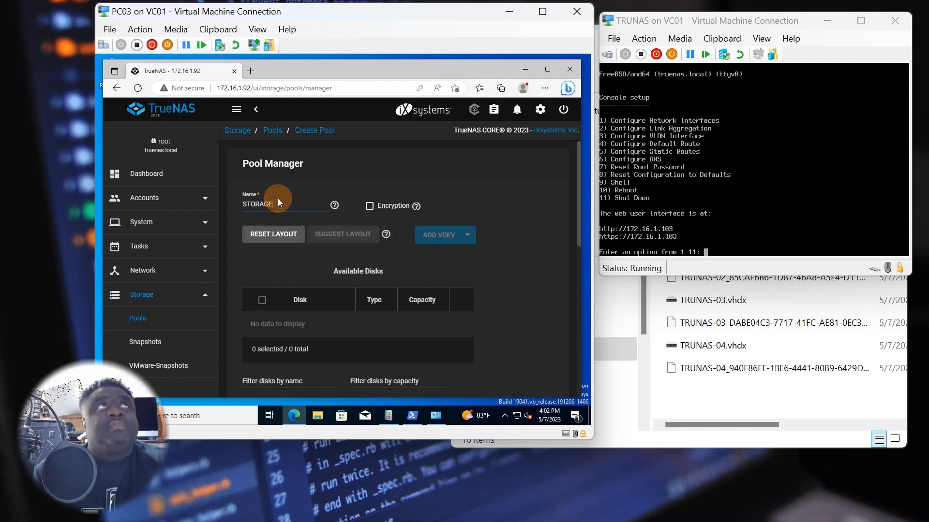
{"action": "scroll", "coordinate": [502, 302], "scroll_direction": "down", "scroll_amount": 5}
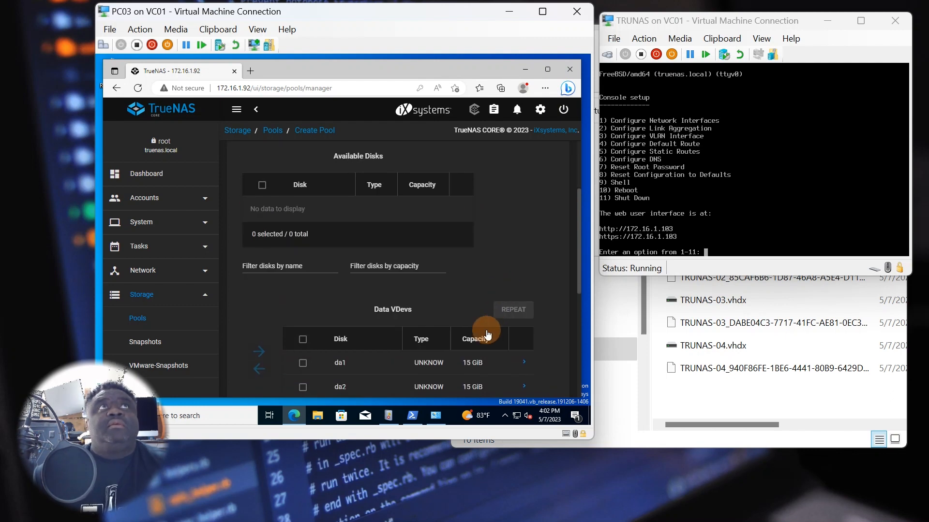
{"action": "left_click", "coordinate": [302, 256]}
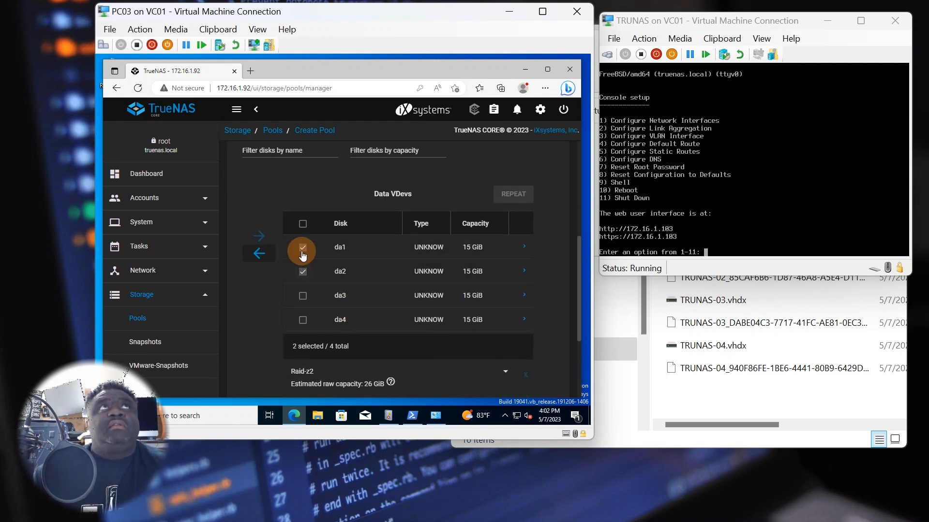
{"action": "left_click", "coordinate": [302, 224]}
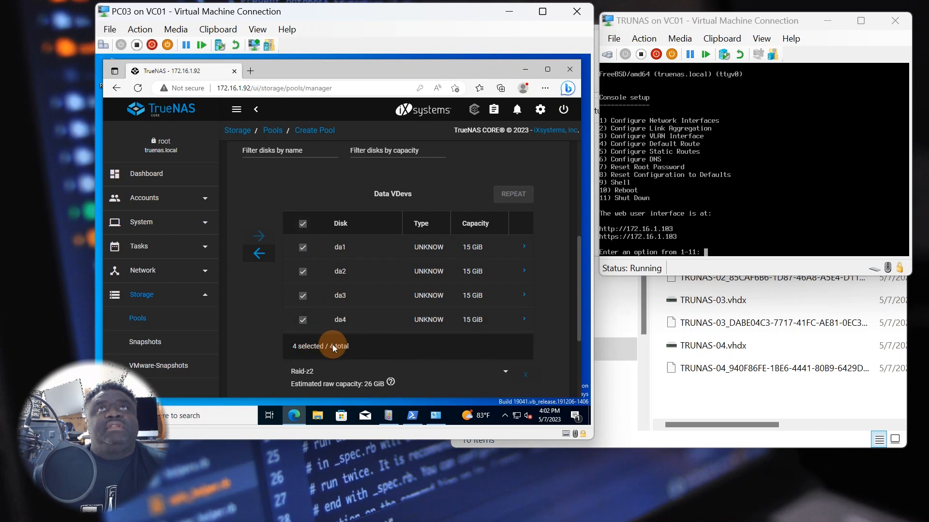
- Choose the Raid-z2 vdev layout and check its estimated raw capacity of about 26 GiB
{"action": "scroll", "coordinate": [478, 309], "scroll_direction": "down", "scroll_amount": 2}
{"action": "left_click", "coordinate": [501, 296]}
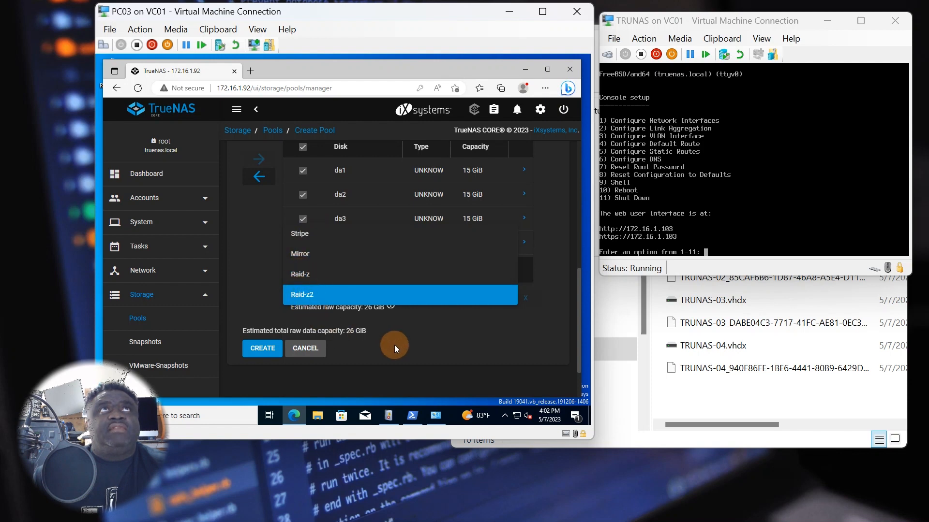
{"action": "left_click", "coordinate": [390, 330]}
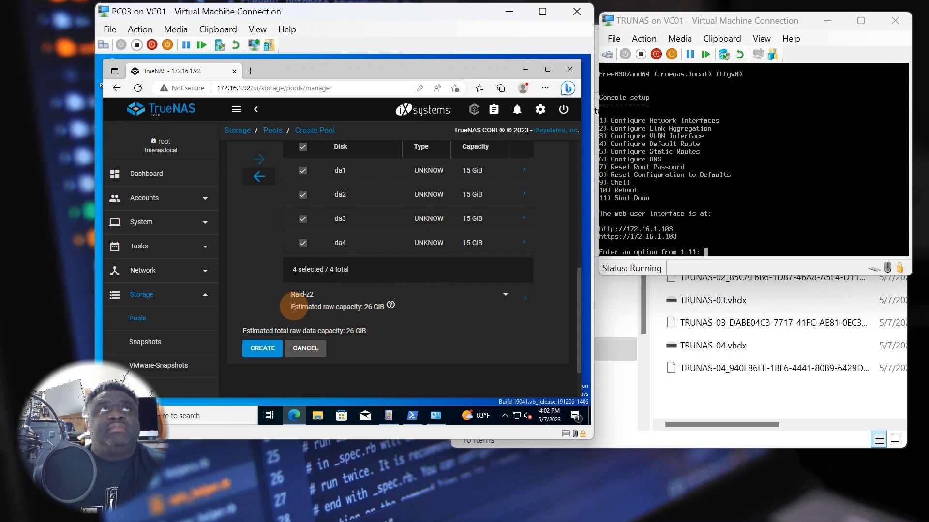
{"action": "left_click_drag", "start_coordinate": [291, 312], "coordinate": [360, 317]}
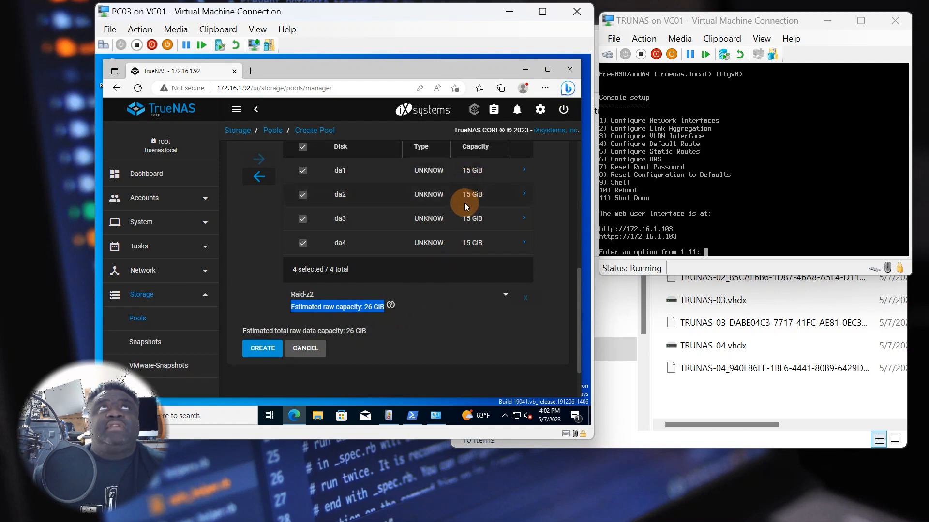
{"action": "left_click", "coordinate": [503, 293]}
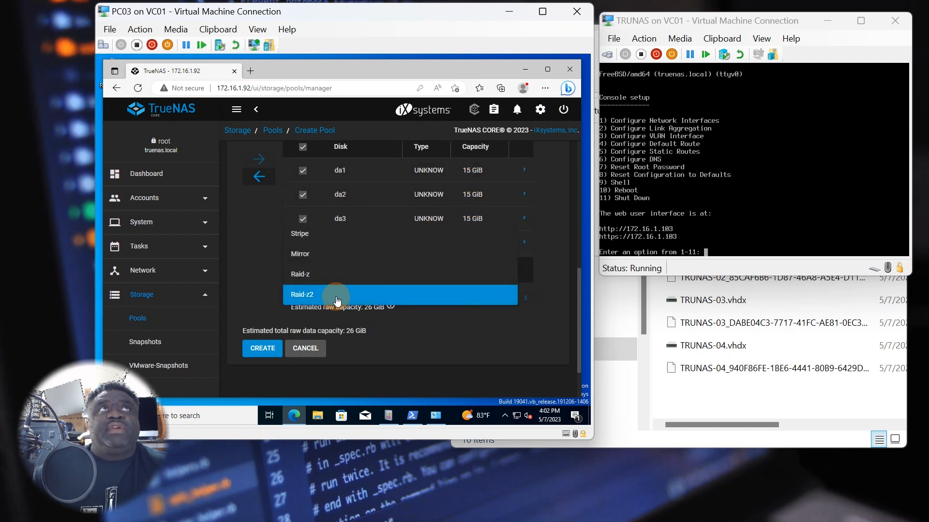
{"action": "left_click", "coordinate": [371, 300]}
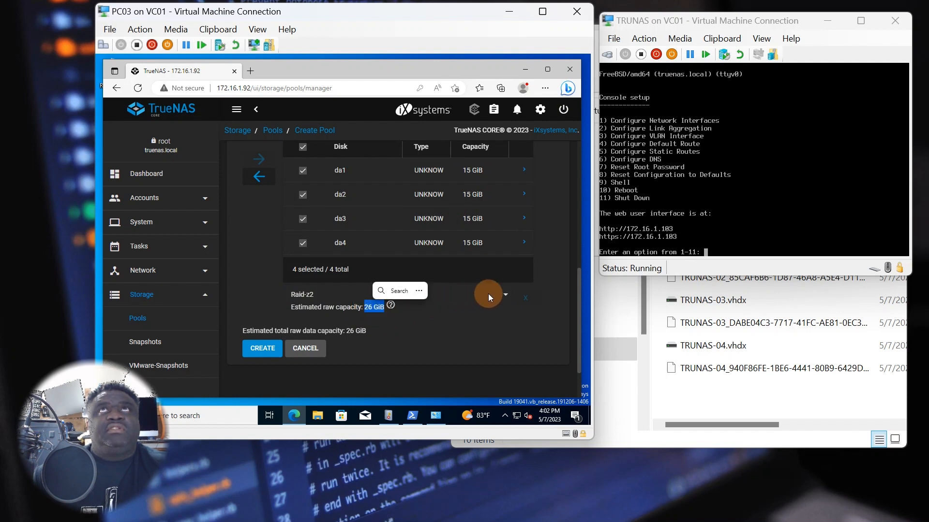
- Compare capacity under the Stripe, Mirror and Raid-z layouts, then return to Raid-z2
{"action": "left_click", "coordinate": [504, 294]}
{"action": "left_click", "coordinate": [362, 237]}
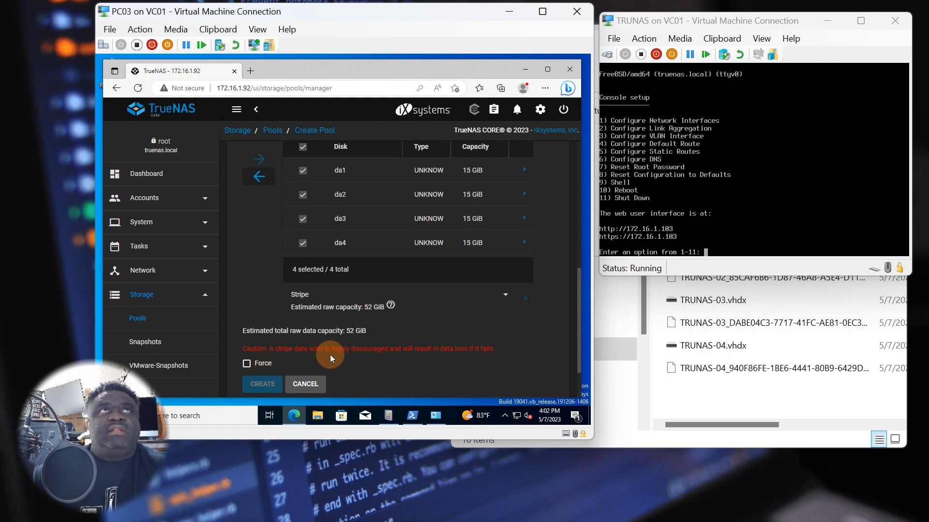
{"action": "left_click", "coordinate": [501, 297]}
{"action": "left_click", "coordinate": [338, 312]}
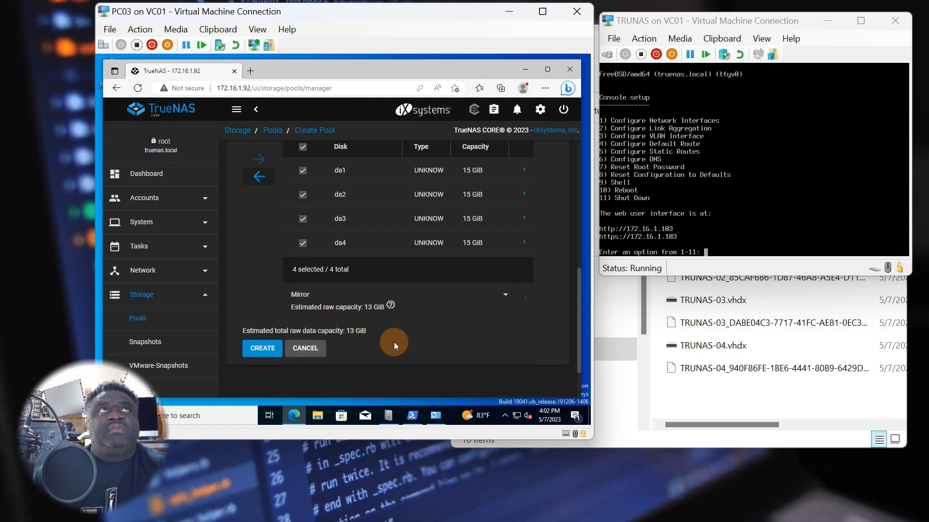
{"action": "left_click", "coordinate": [494, 300]}
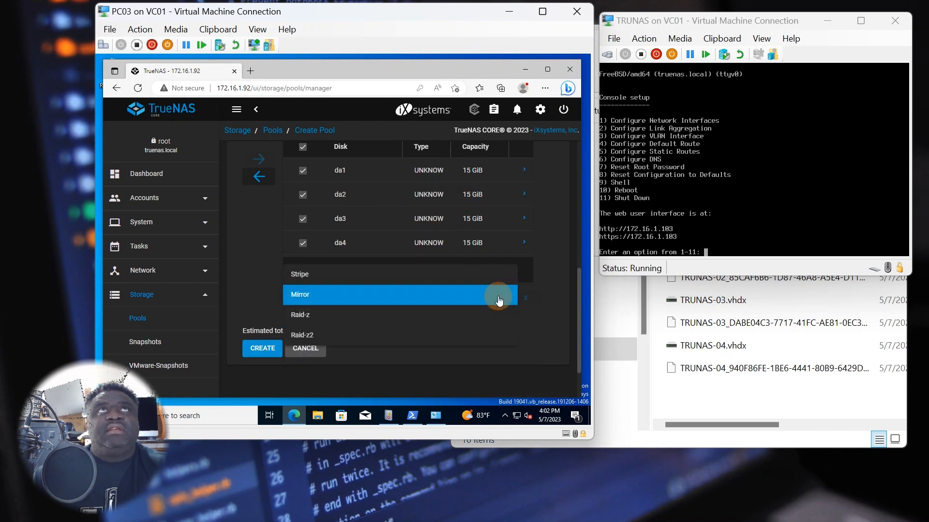
{"action": "left_click", "coordinate": [348, 317]}
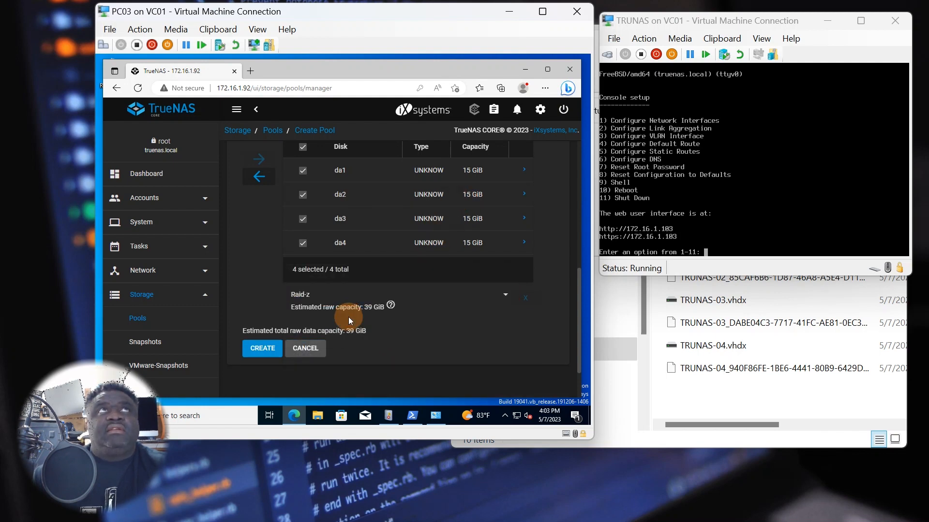
{"action": "left_click", "coordinate": [503, 295]}
{"action": "left_click", "coordinate": [391, 317]}
{"action": "scroll", "coordinate": [426, 326], "scroll_direction": "down", "scroll_amount": 1}
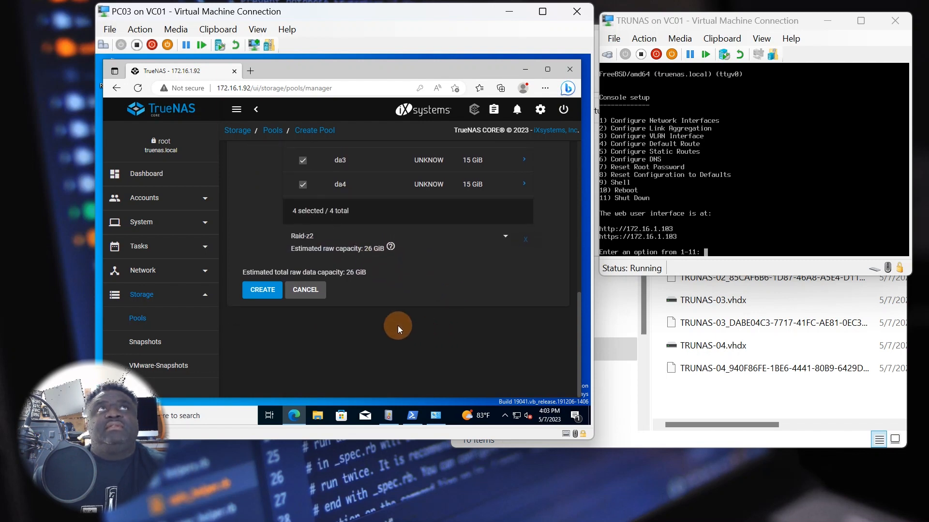
{"action": "scroll", "coordinate": [292, 330], "scroll_direction": "up", "scroll_amount": 2}
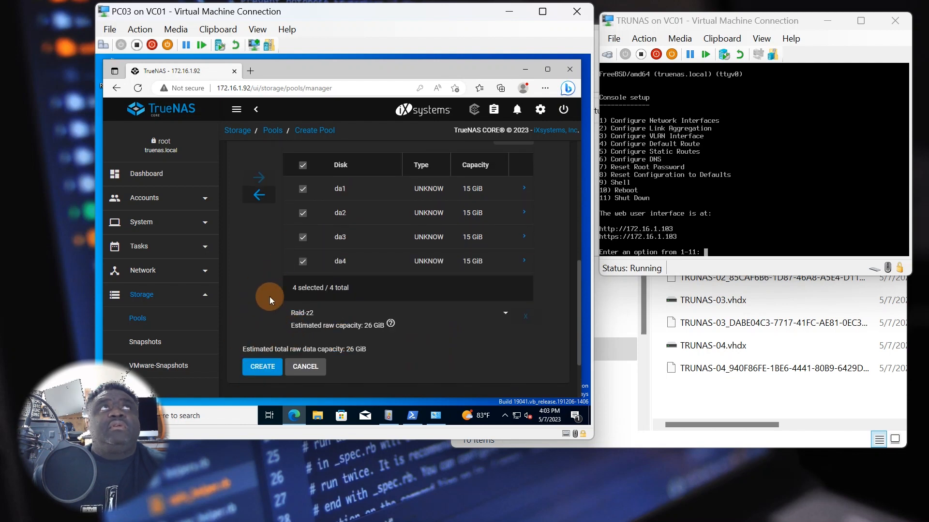
- Create the STORAGE pool, confirming that the disks will be erased
{"action": "left_click", "coordinate": [261, 369]}
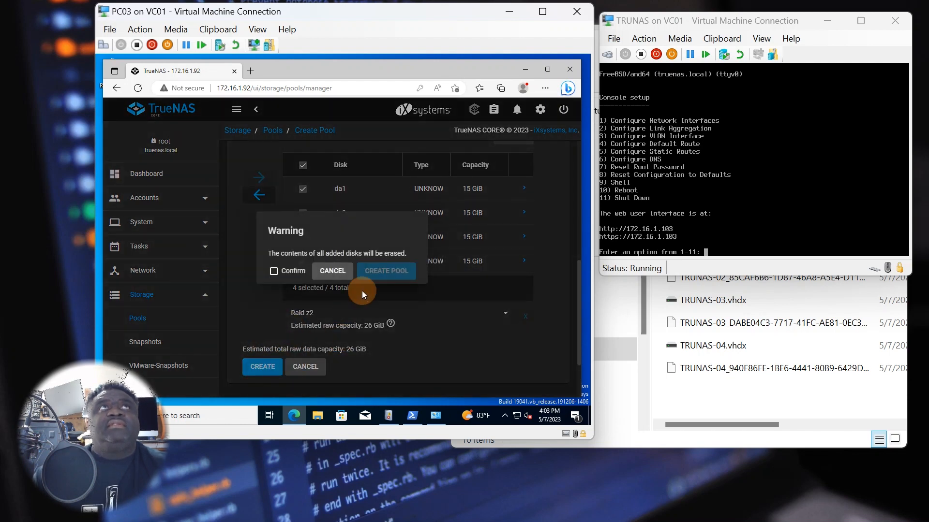
{"action": "left_click", "coordinate": [296, 281]}
{"action": "left_click", "coordinate": [386, 271]}
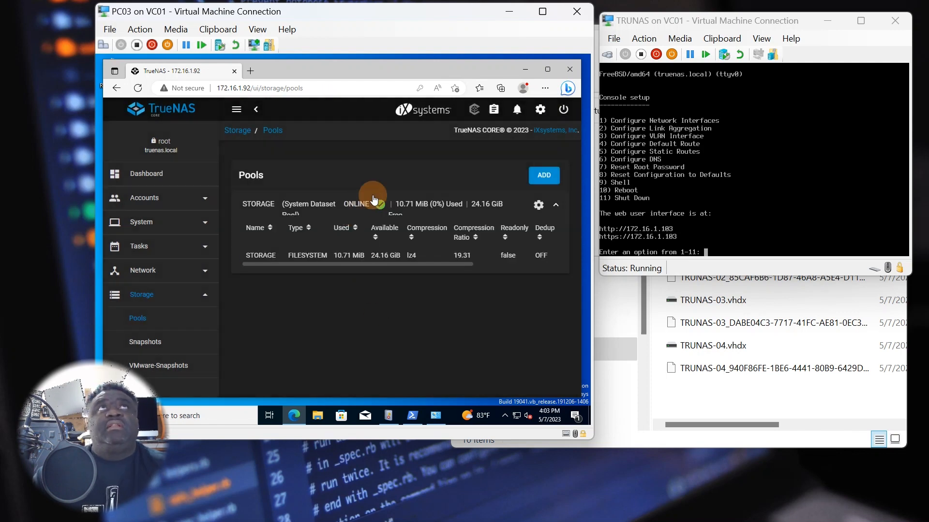
- Review the STORAGE dataset on the Pools page: online, 24.16 GiB available, lz4 compression
{"action": "left_click", "coordinate": [347, 254]}
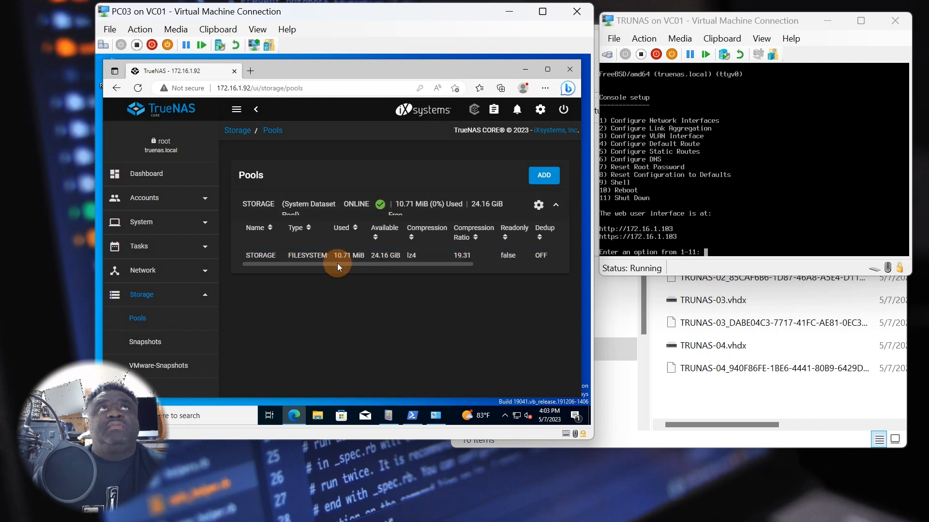
{"action": "left_click_drag", "start_coordinate": [337, 263], "coordinate": [424, 261]}
{"action": "left_click_drag", "start_coordinate": [474, 263], "coordinate": [310, 259]}
{"action": "left_click", "coordinate": [275, 256]}
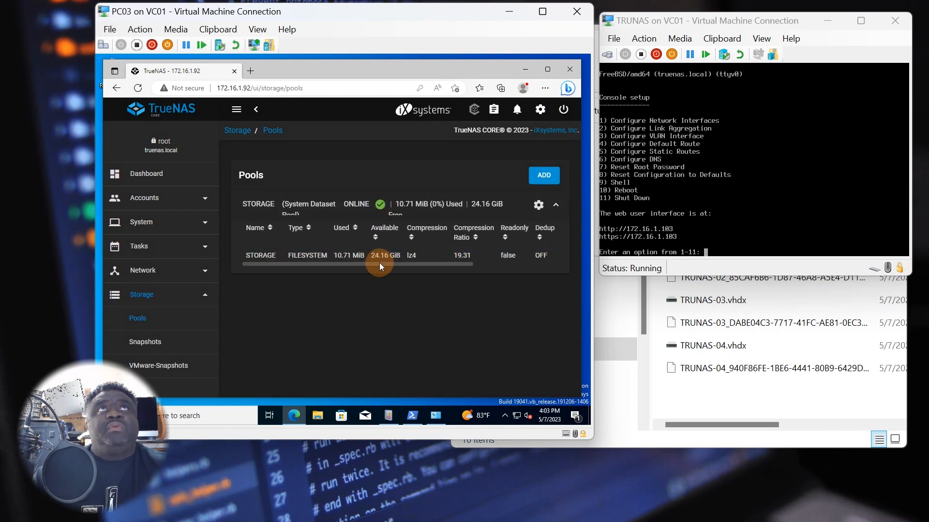
{"action": "left_click_drag", "start_coordinate": [379, 262], "coordinate": [505, 266]}
{"action": "left_click", "coordinate": [549, 255]}
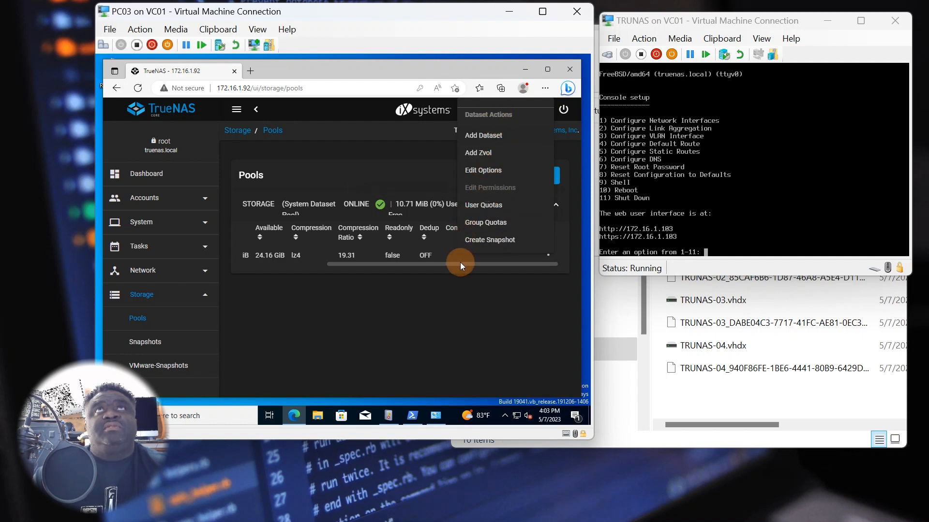
- Add a new Windows (SMB) share with its path set to /mnt/STORAGE
{"action": "left_click", "coordinate": [407, 269]}
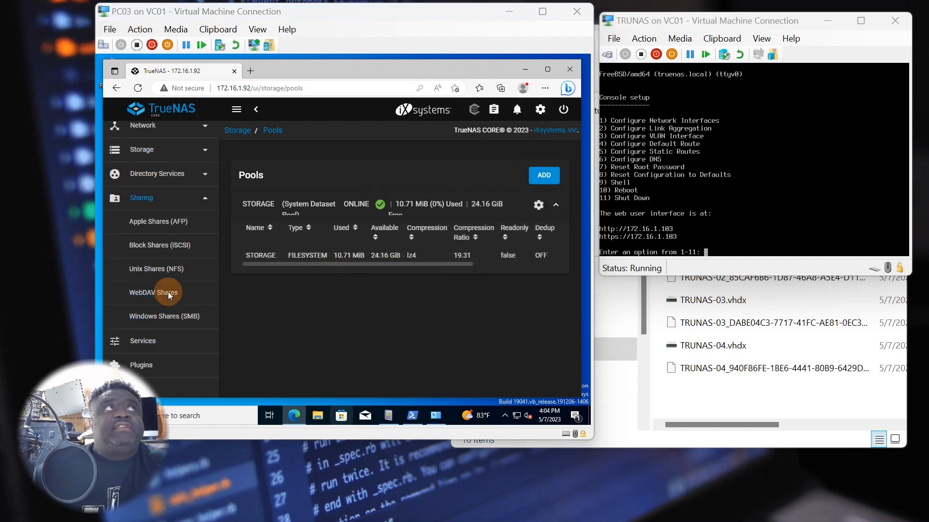
{"action": "left_click", "coordinate": [181, 199]}
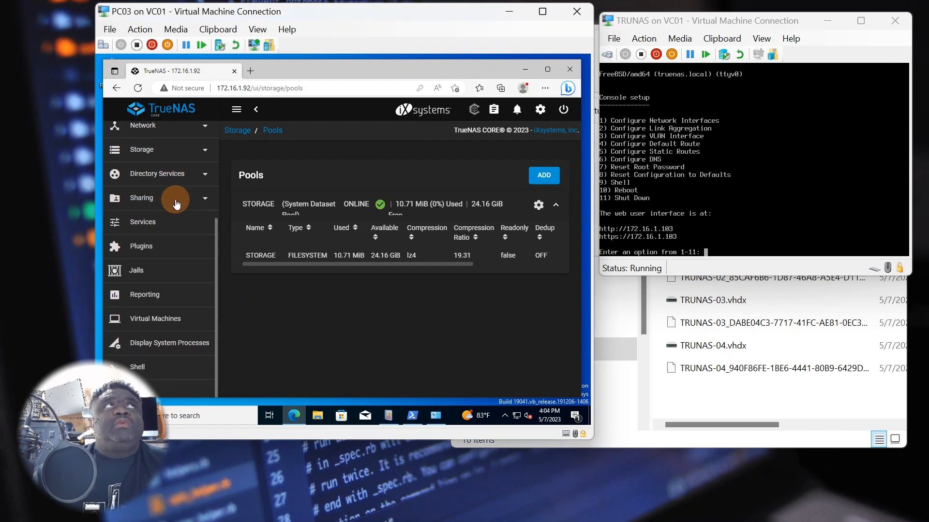
{"action": "left_click", "coordinate": [167, 198]}
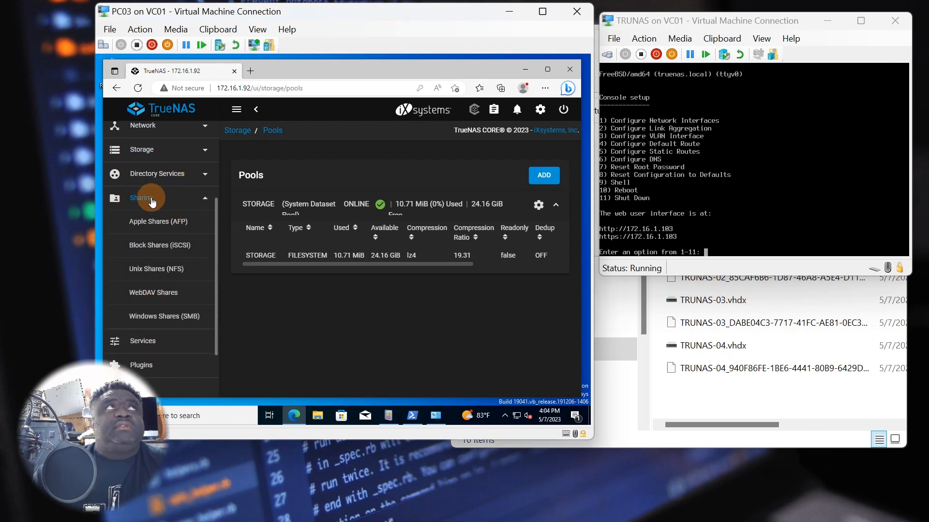
{"action": "left_click", "coordinate": [155, 320]}
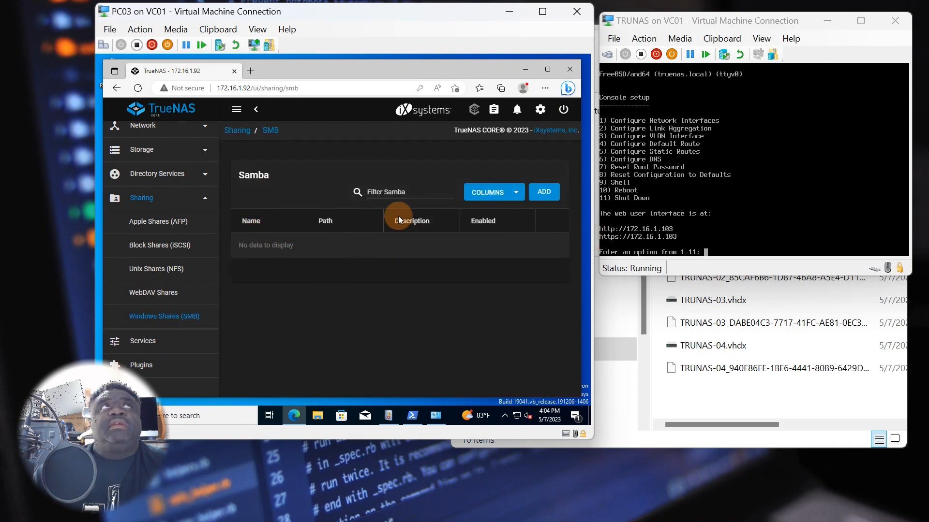
{"action": "left_click", "coordinate": [544, 192]}
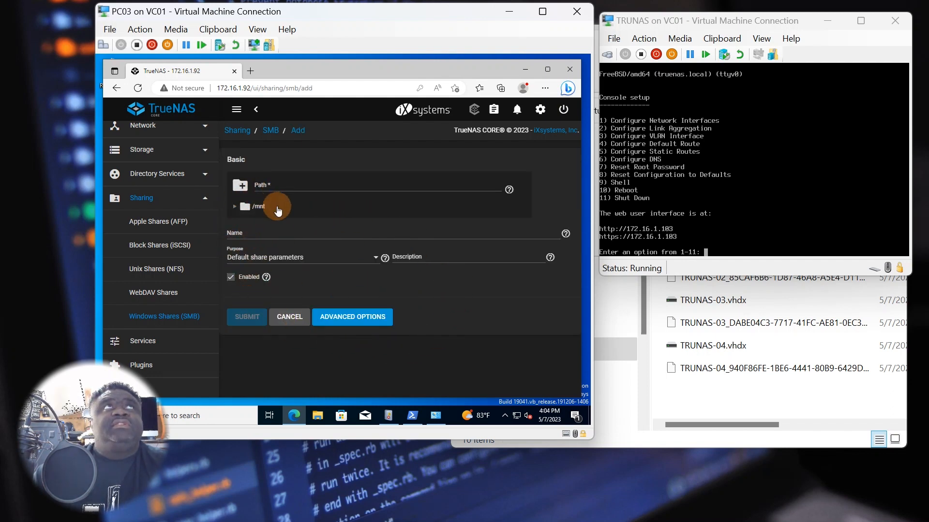
{"action": "left_click", "coordinate": [235, 207]}
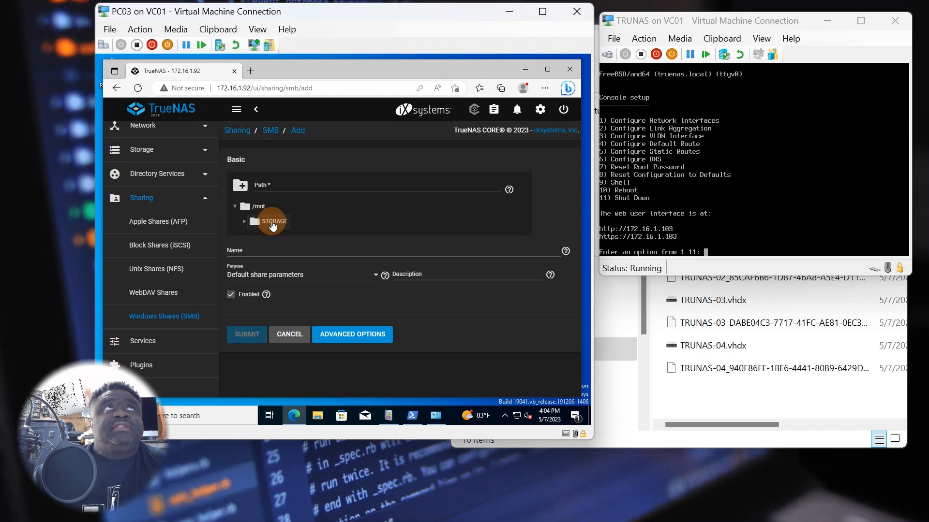
{"action": "left_click", "coordinate": [273, 224]}
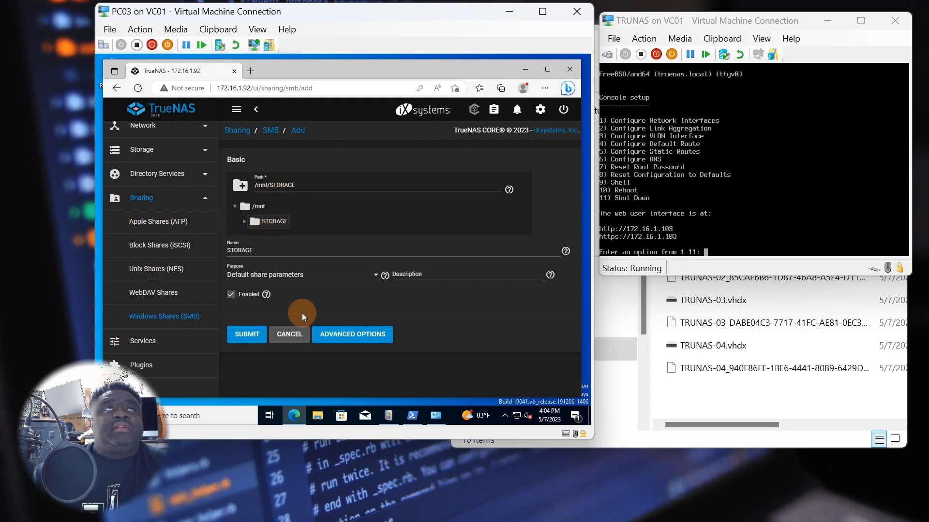
- Review the advanced options, submit the STORAGE share, and enable the SMB service
{"action": "left_click", "coordinate": [371, 336]}
{"action": "scroll", "coordinate": [389, 345], "scroll_direction": "down", "scroll_amount": 1}
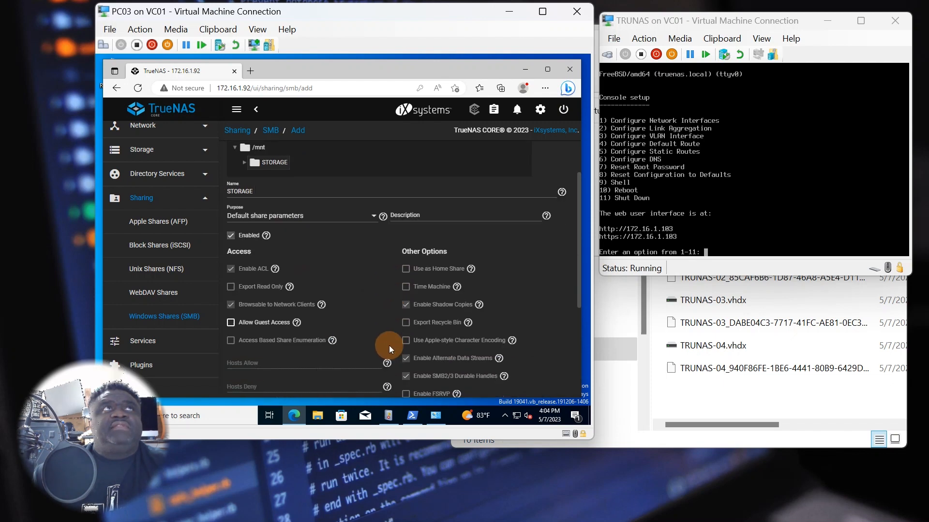
{"action": "scroll", "coordinate": [389, 346], "scroll_direction": "down", "scroll_amount": 1}
{"action": "scroll", "coordinate": [377, 339], "scroll_direction": "down", "scroll_amount": 1}
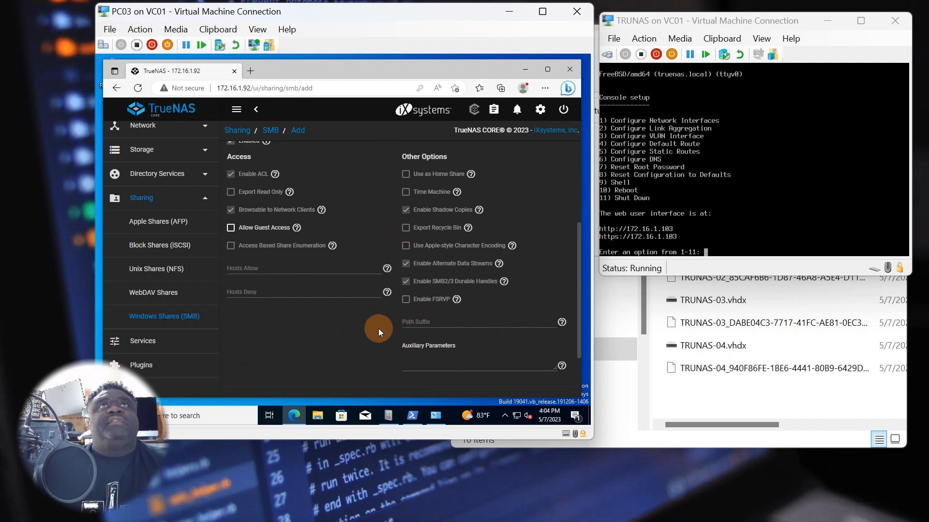
{"action": "scroll", "coordinate": [378, 333], "scroll_direction": "up", "scroll_amount": 2}
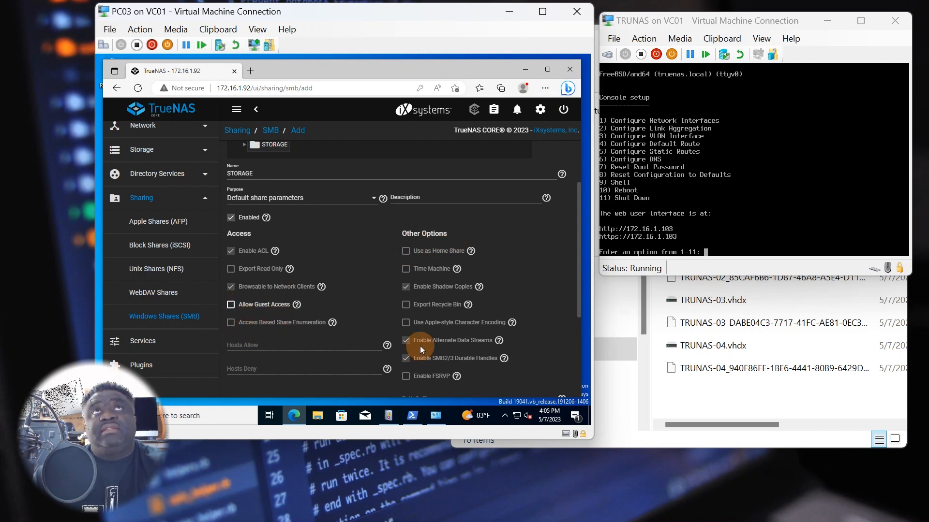
{"action": "scroll", "coordinate": [419, 349], "scroll_direction": "down", "scroll_amount": 2}
{"action": "scroll", "coordinate": [399, 350], "scroll_direction": "up", "scroll_amount": 3}
{"action": "scroll", "coordinate": [395, 352], "scroll_direction": "down", "scroll_amount": 4}
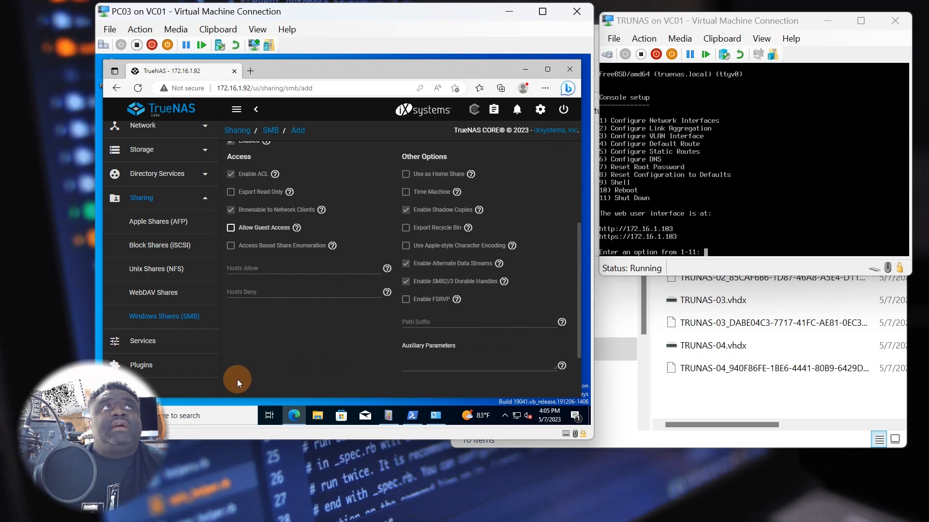
{"action": "left_click", "coordinate": [247, 332]}
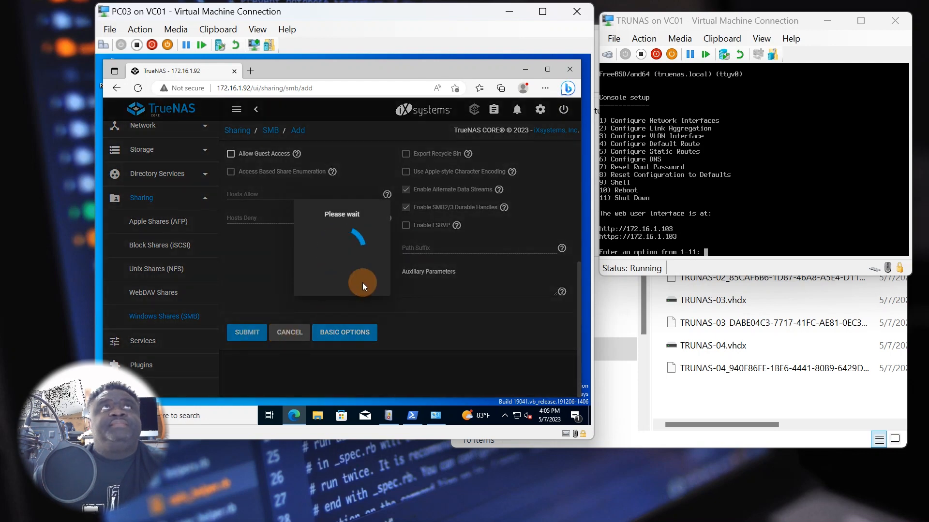
{"action": "left_click", "coordinate": [353, 268]}
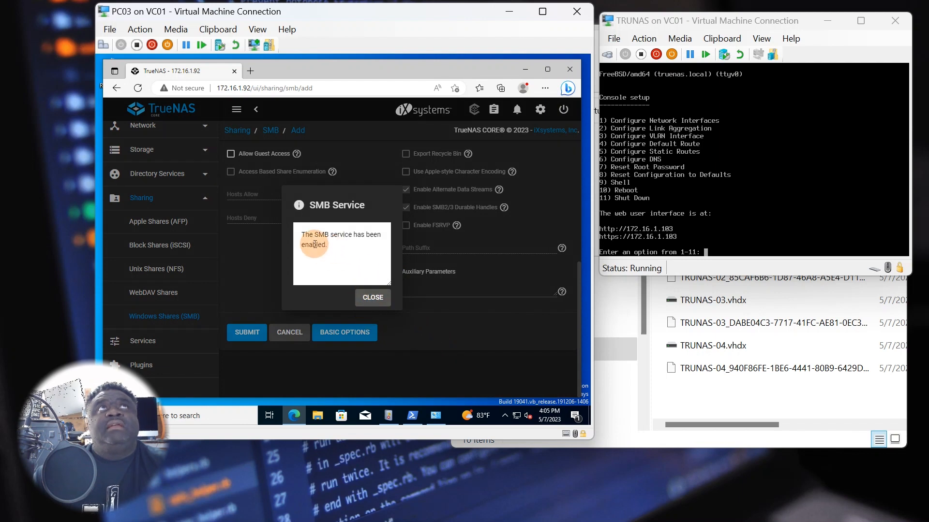
{"action": "left_click", "coordinate": [372, 298]}
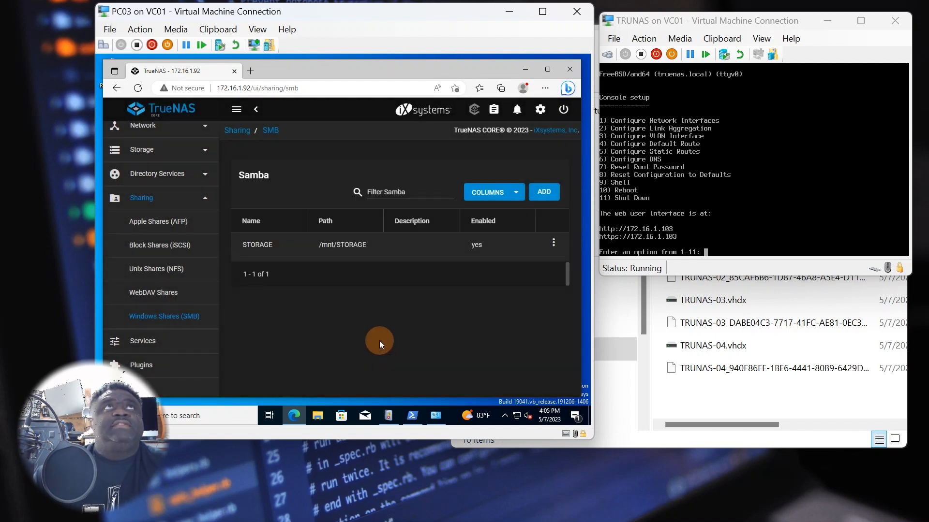
{"action": "left_click", "coordinate": [553, 244]}
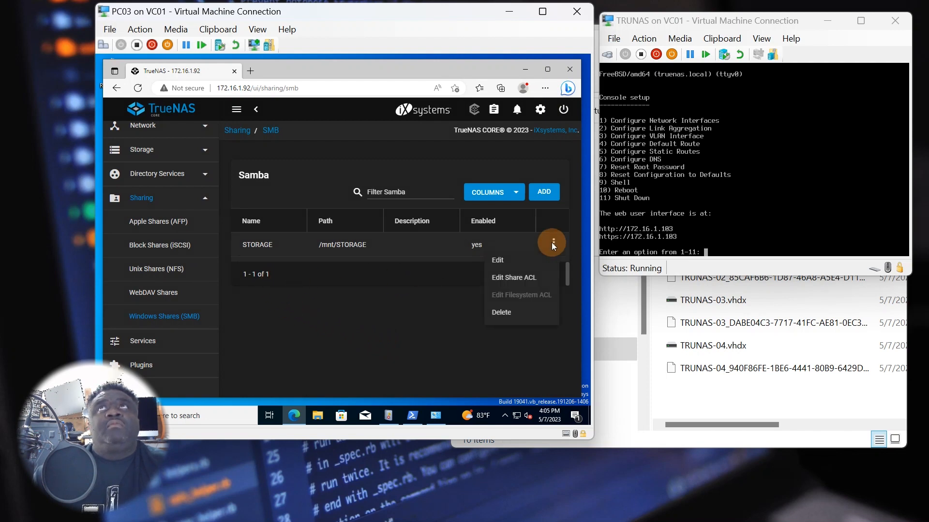
{"action": "left_click", "coordinate": [500, 261]}
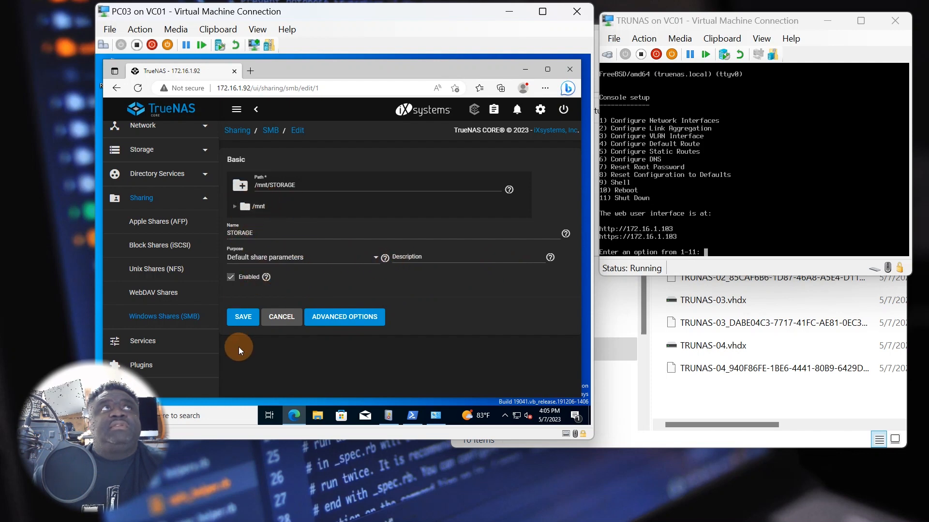
{"action": "left_click", "coordinate": [244, 317]}
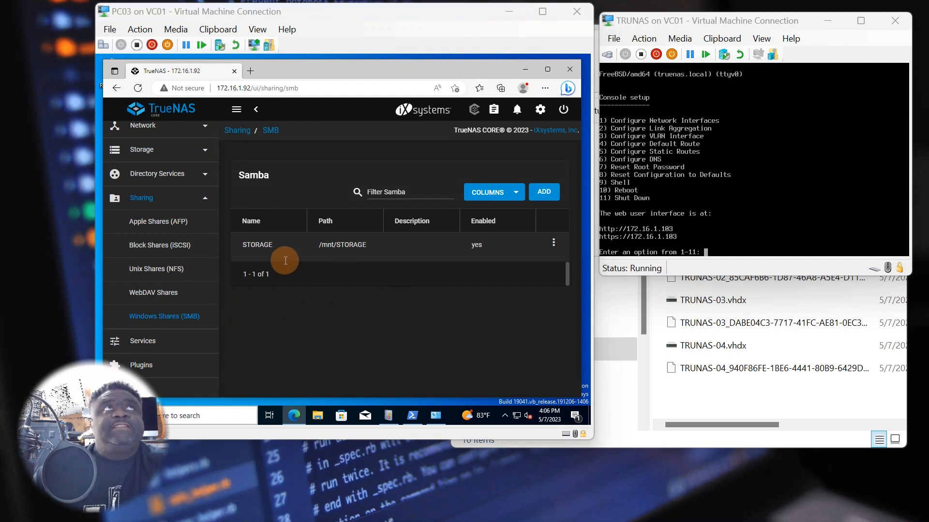
{"action": "left_click", "coordinate": [552, 241]}
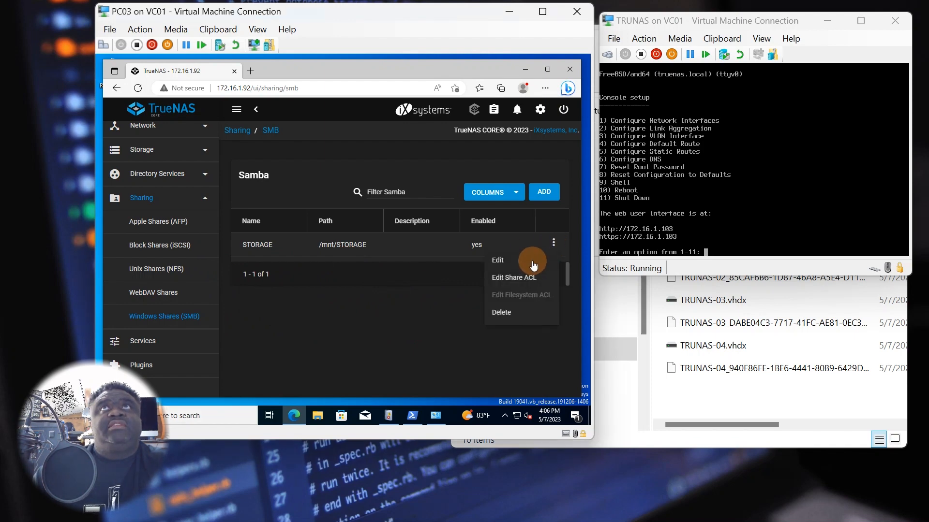
{"action": "left_click", "coordinate": [294, 313]}
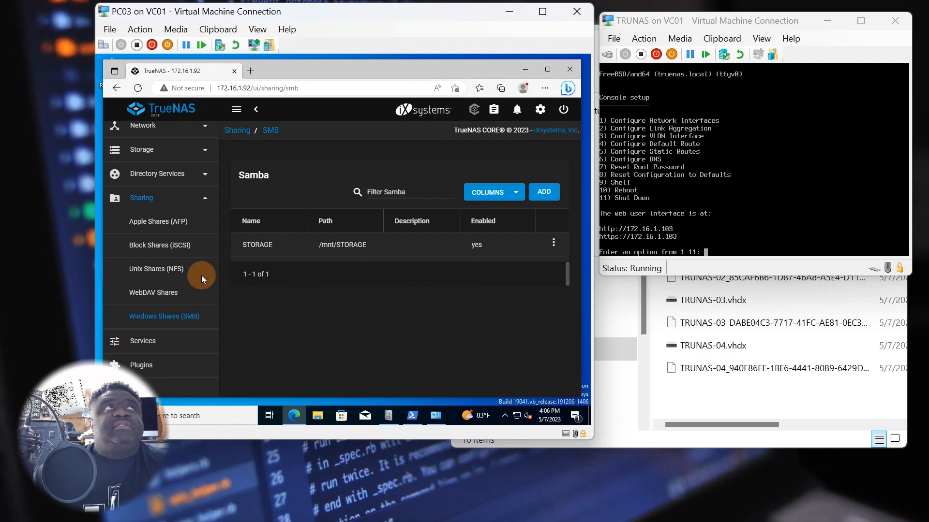
{"action": "left_click", "coordinate": [205, 197]}
{"action": "scroll", "coordinate": [208, 290], "scroll_direction": "up", "scroll_amount": 2}
{"action": "scroll", "coordinate": [208, 295], "scroll_direction": "up", "scroll_amount": 2}
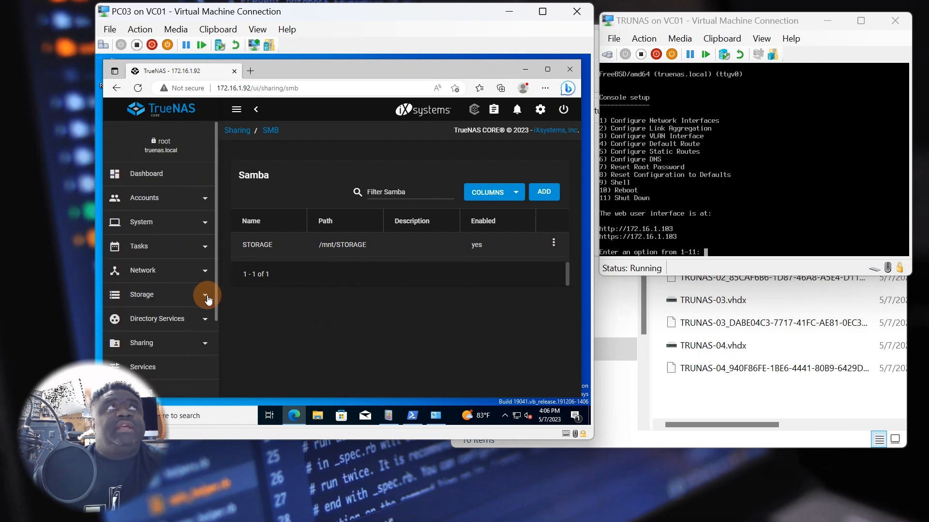
- Go to Accounts > Users, dismiss the built-in users note, and start adding a user
{"action": "left_click", "coordinate": [203, 199]}
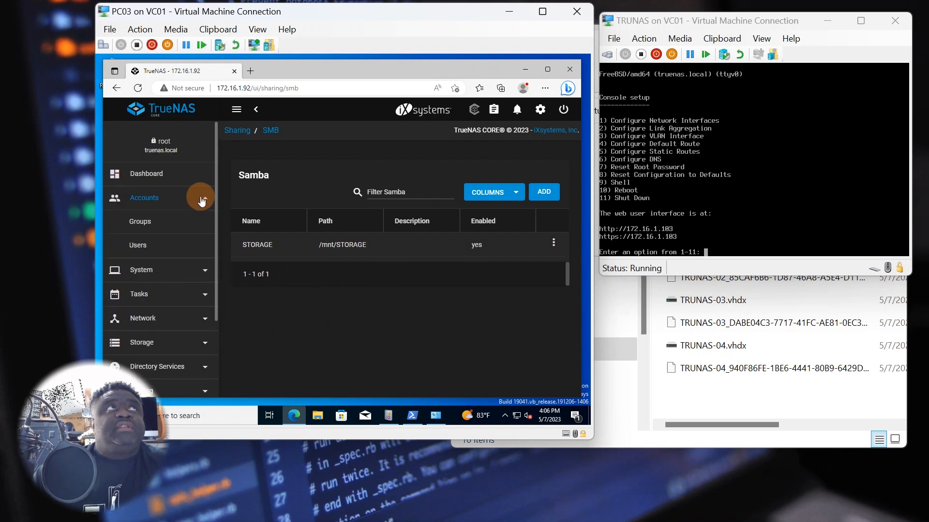
{"action": "left_click", "coordinate": [148, 246]}
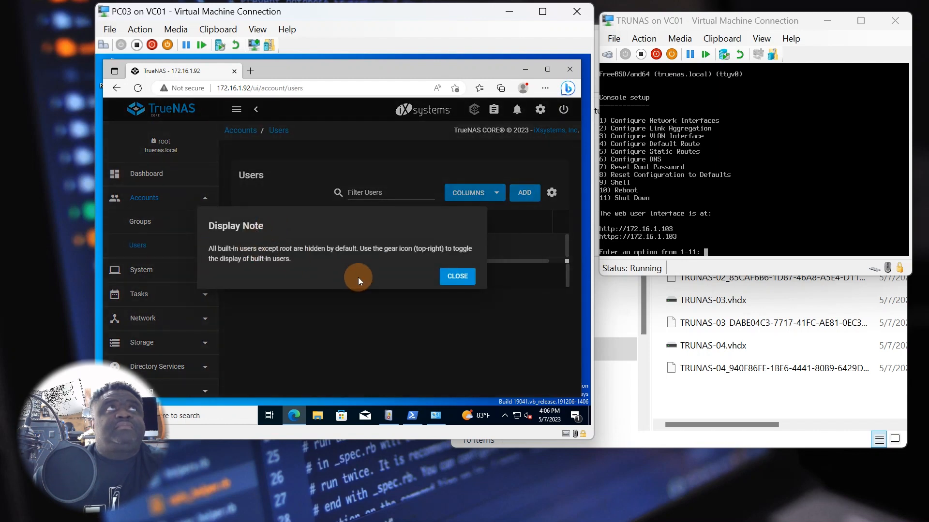
{"action": "left_click", "coordinate": [457, 278]}
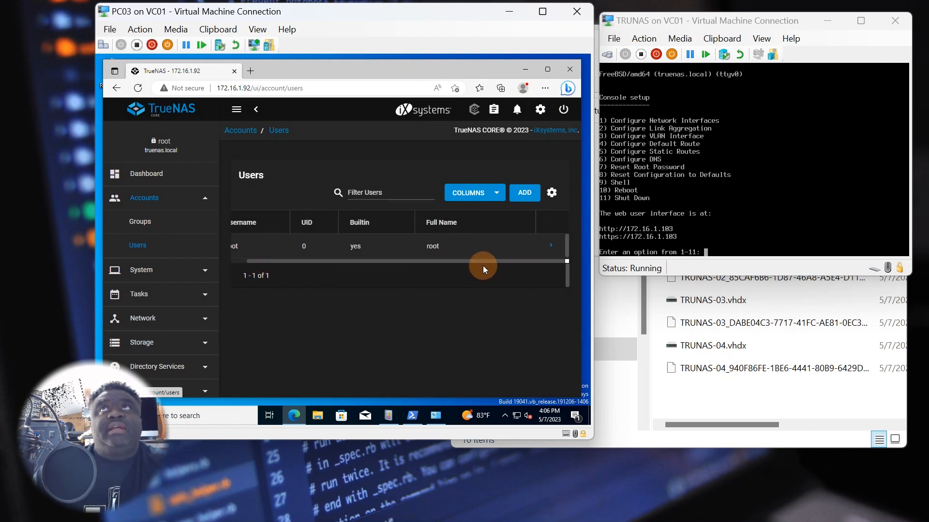
{"action": "left_click", "coordinate": [526, 197]}
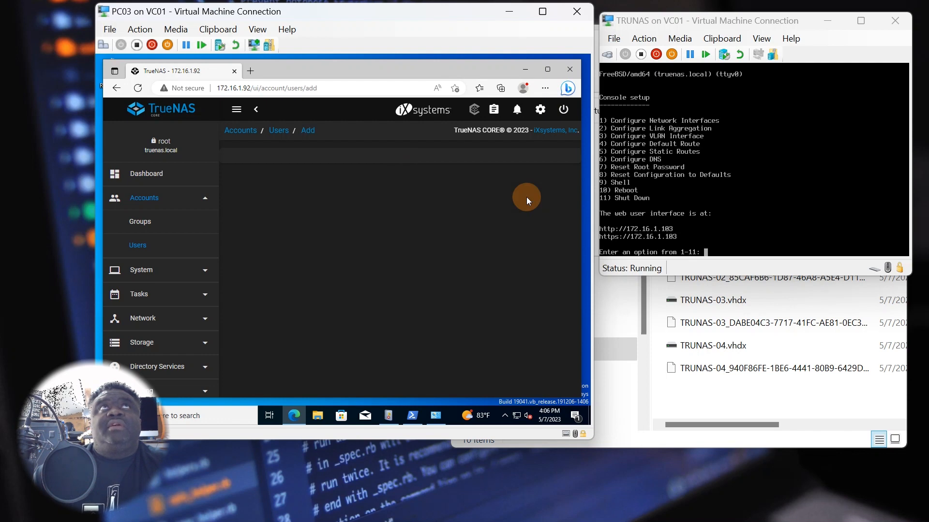
- Autofill the new user's full name, username and e-mail, and enter the matching password
{"action": "left_click", "coordinate": [264, 180]}
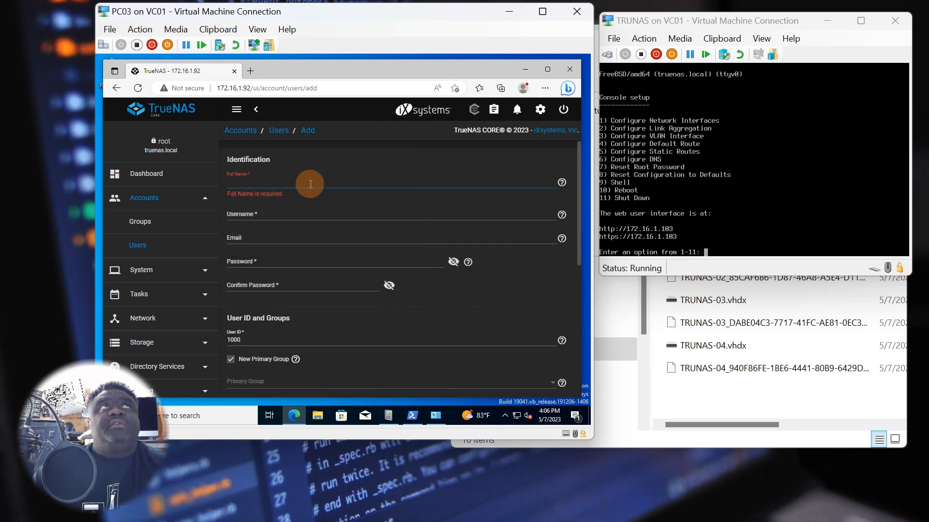
{"action": "left_click", "coordinate": [311, 184]}
{"action": "left_click", "coordinate": [274, 205]}
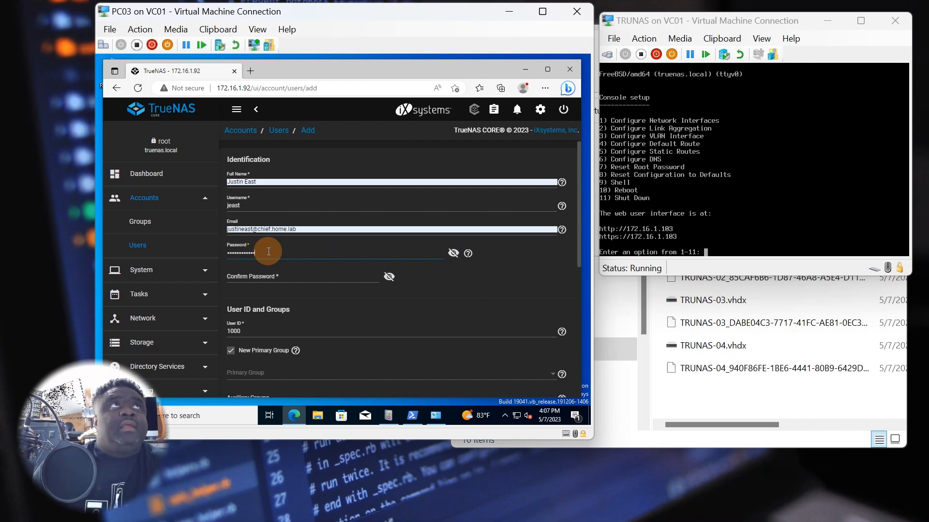
{"action": "left_click", "coordinate": [260, 277]}
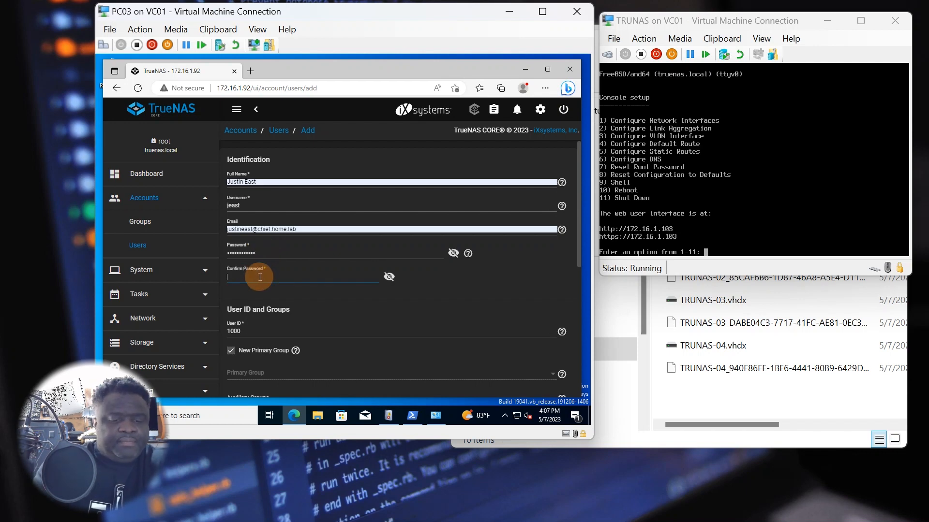
{"action": "type", "text": "P•••••••••"}
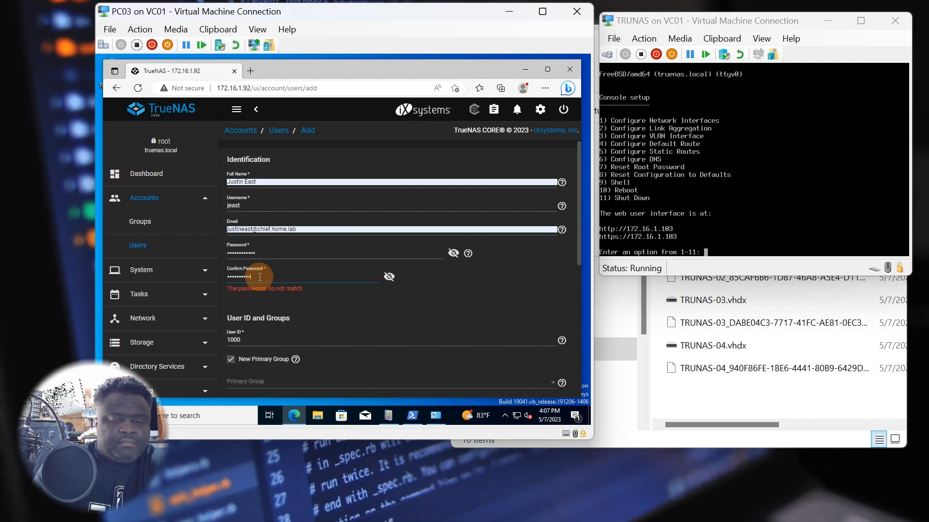
{"action": "type", "text": "••"}
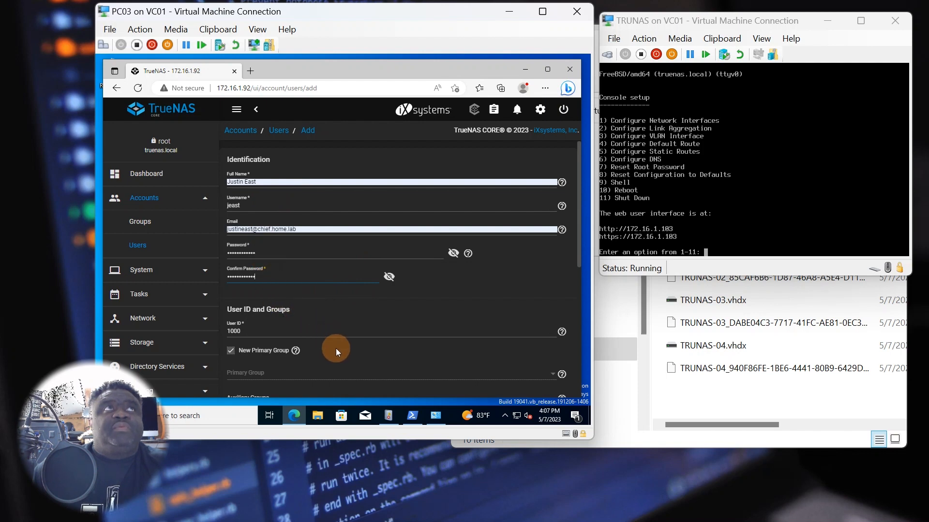
- Enable the Microsoft Account option, keep Samba Authentication on, and submit the new user
{"action": "scroll", "coordinate": [335, 350], "scroll_direction": "down", "scroll_amount": 1}
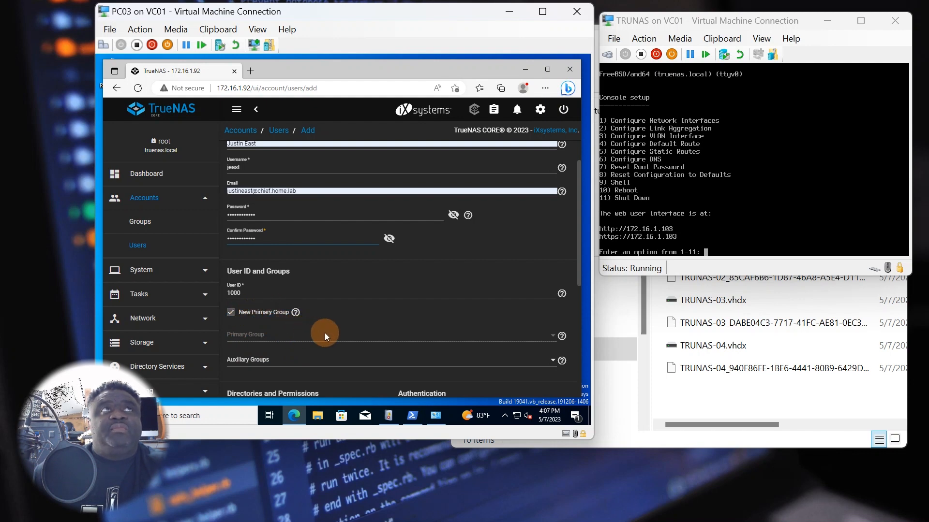
{"action": "scroll", "coordinate": [325, 333], "scroll_direction": "down", "scroll_amount": 2}
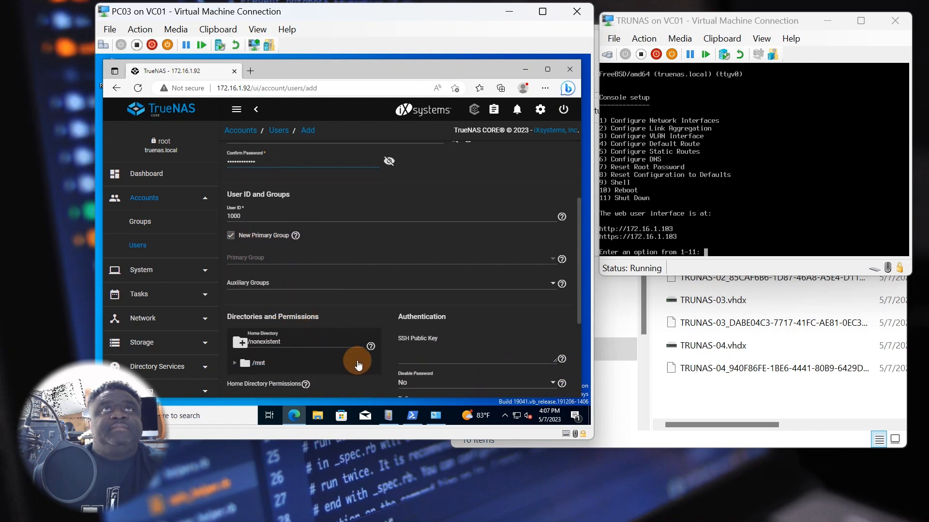
{"action": "scroll", "coordinate": [358, 360], "scroll_direction": "down", "scroll_amount": 5}
{"action": "scroll", "coordinate": [378, 346], "scroll_direction": "up", "scroll_amount": 2}
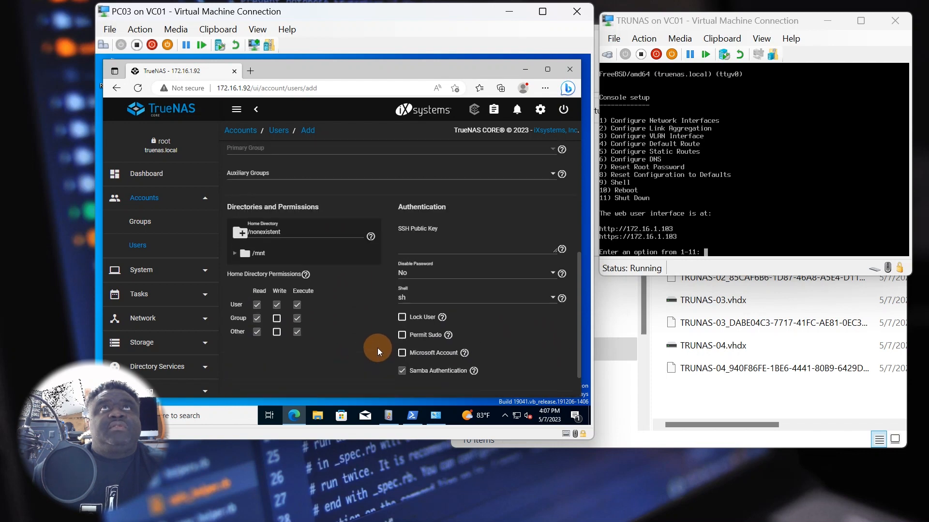
{"action": "left_click", "coordinate": [465, 354]}
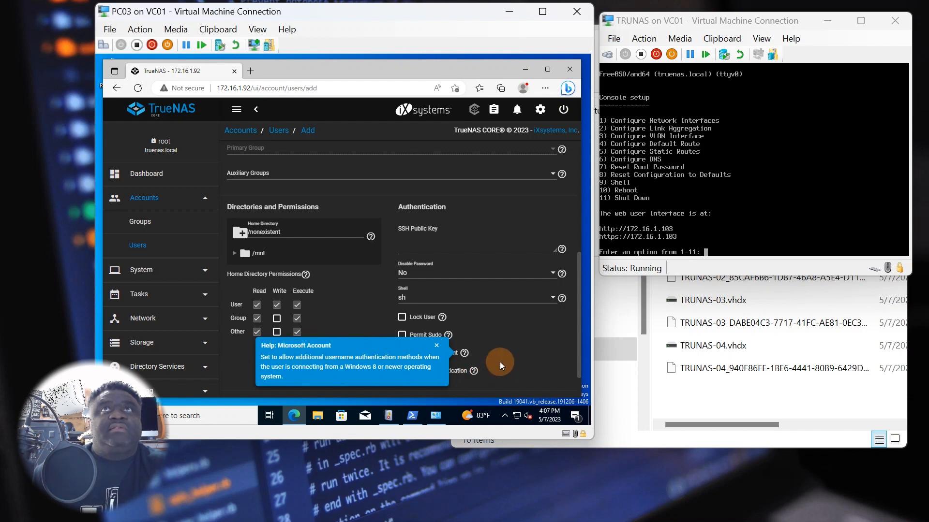
{"action": "left_click", "coordinate": [436, 346]}
{"action": "left_click", "coordinate": [403, 353]}
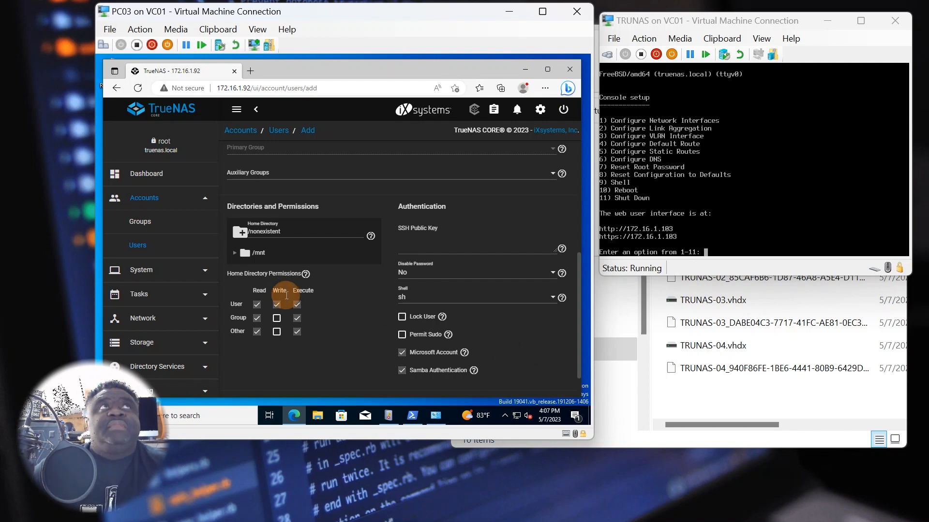
{"action": "scroll", "coordinate": [326, 327], "scroll_direction": "down", "scroll_amount": 2}
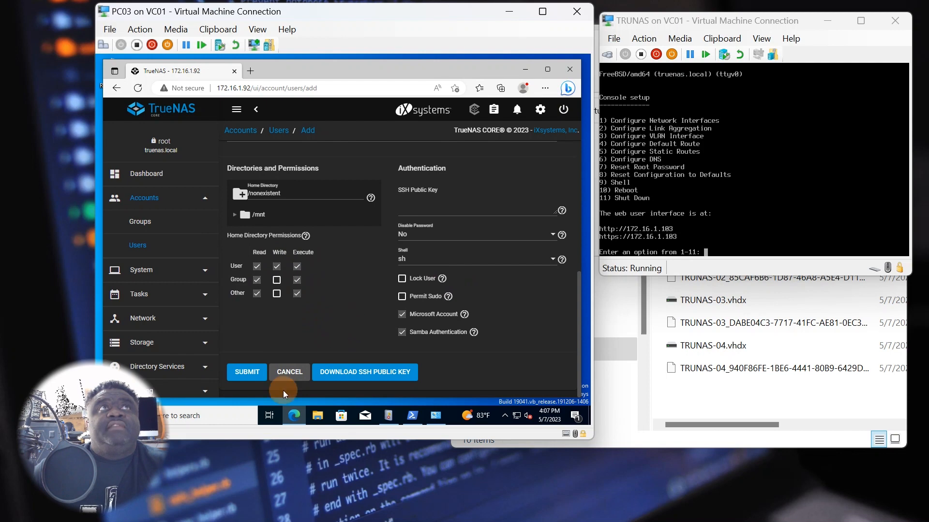
{"action": "left_click", "coordinate": [247, 373]}
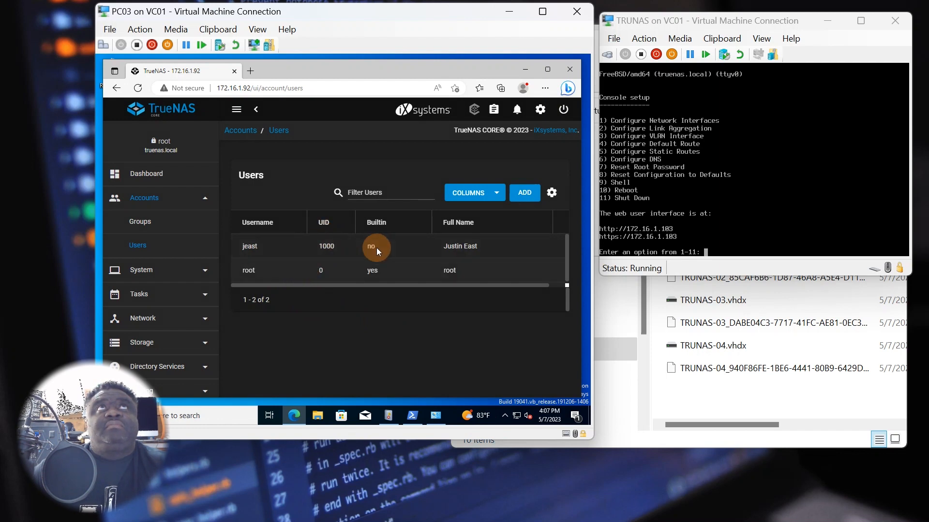
- Scroll across the Users table to inspect the new non-built-in user's row with UID 1000
{"action": "left_click_drag", "start_coordinate": [454, 286], "coordinate": [523, 292]}
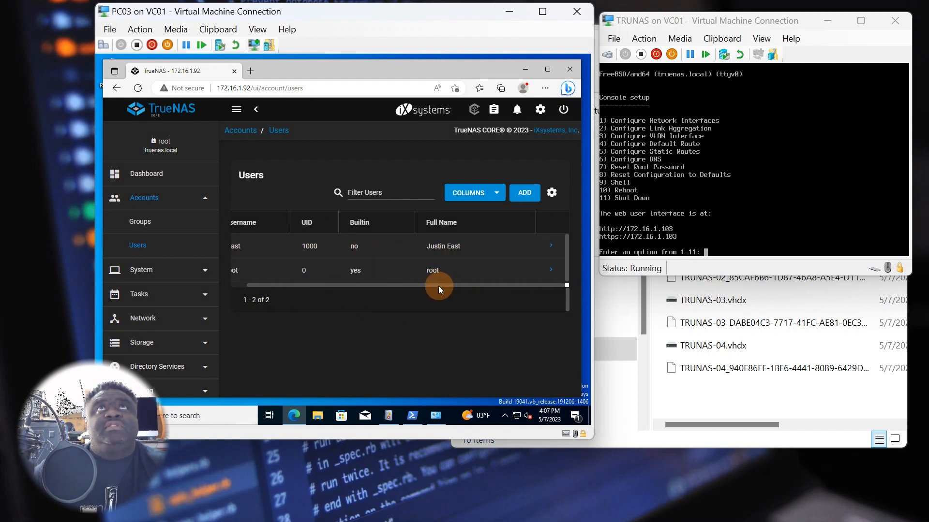
{"action": "left_click_drag", "start_coordinate": [439, 286], "coordinate": [420, 288]}
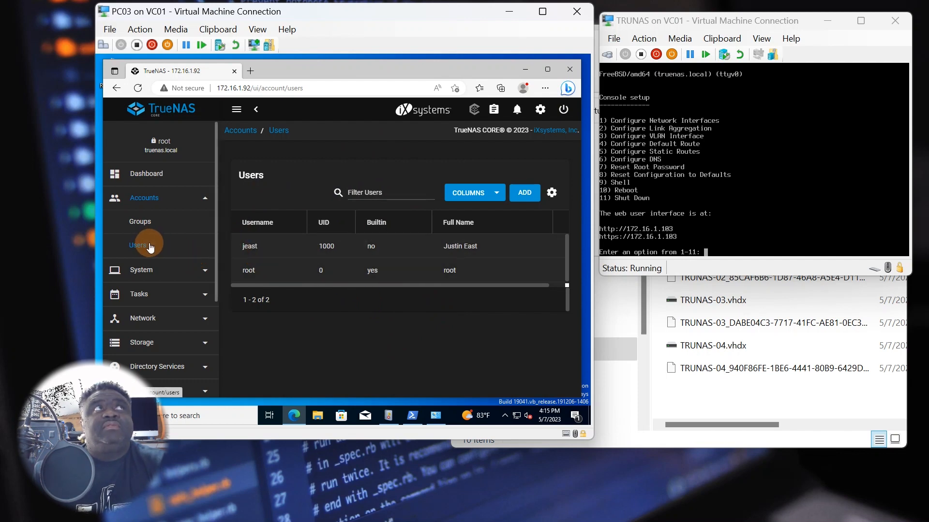
{"action": "scroll", "coordinate": [150, 247], "scroll_direction": "down", "scroll_amount": 2}
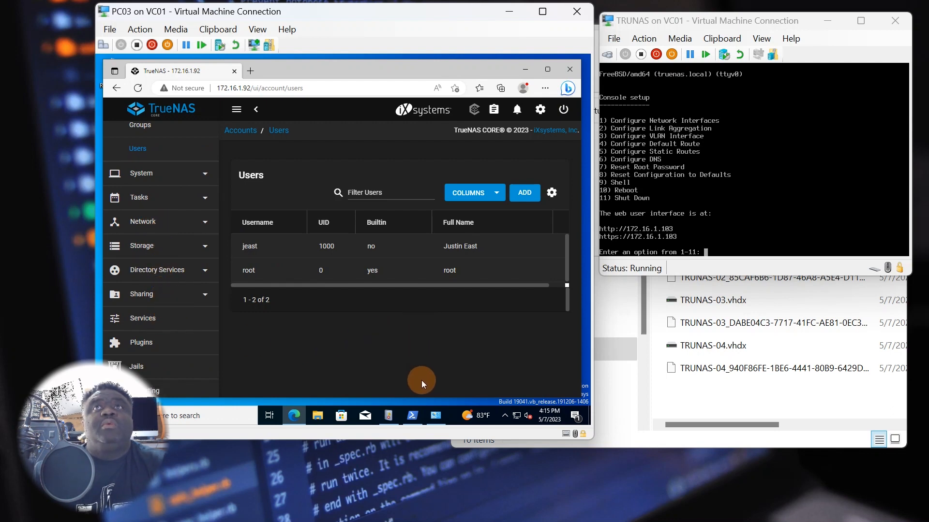
- Minimize the browser and open File Explorer on This PC
{"action": "left_click", "coordinate": [525, 69]}
{"action": "left_click", "coordinate": [311, 415]}
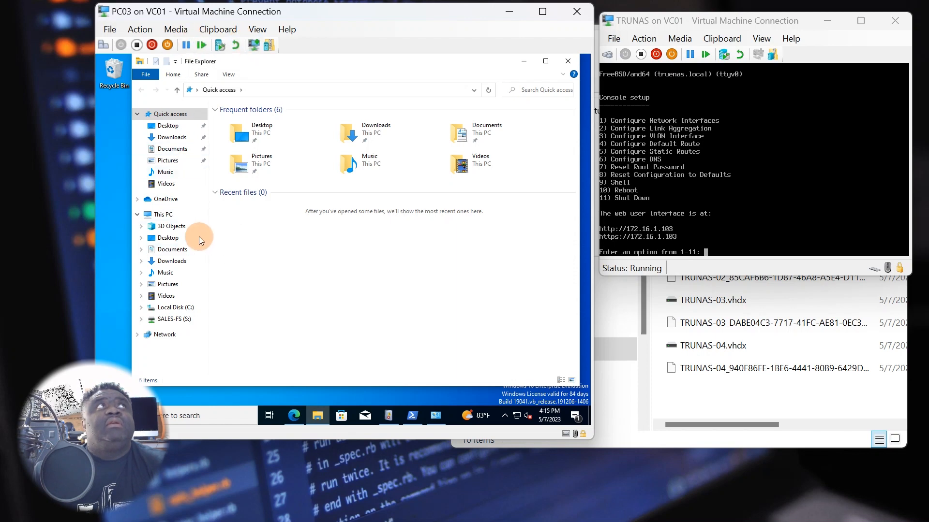
{"action": "left_click", "coordinate": [162, 214]}
{"action": "left_click", "coordinate": [291, 332]}
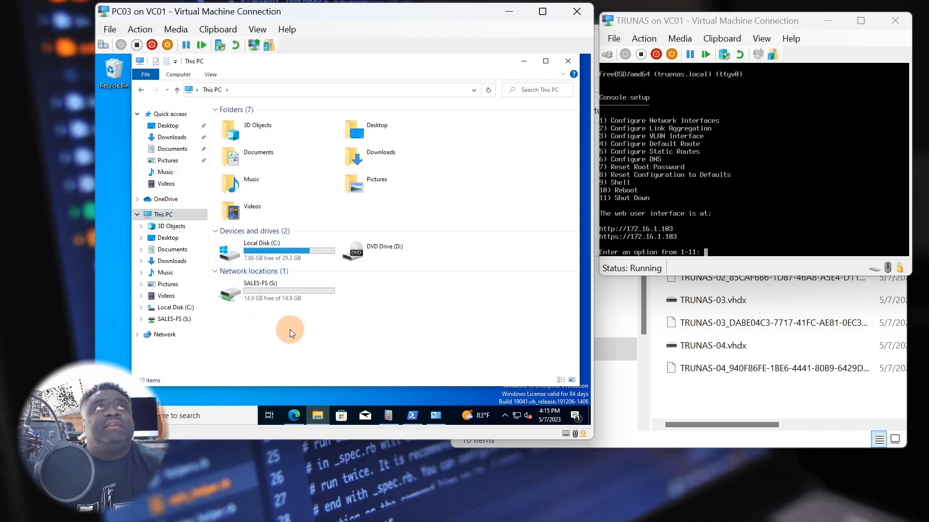
- Start and cancel the Add Network Location wizard, then show the Computer ribbon options
{"action": "right_click", "coordinate": [382, 285]}
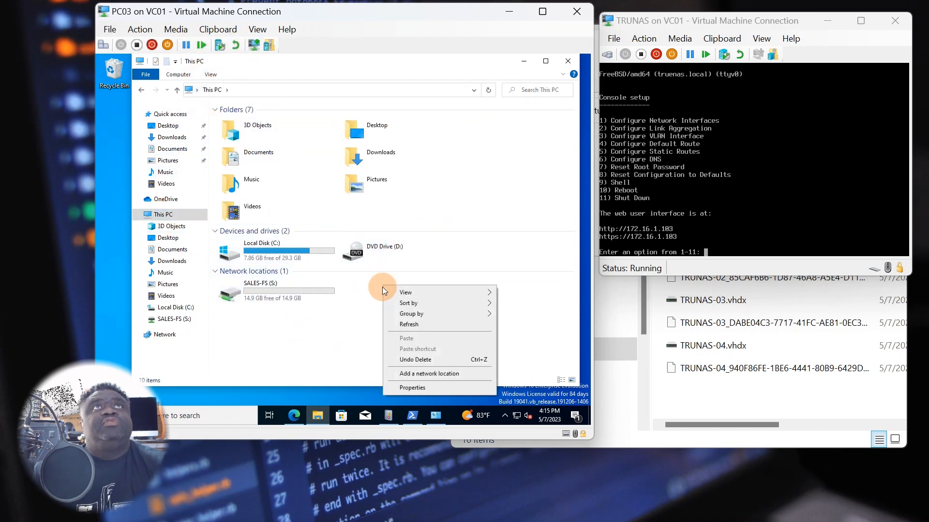
{"action": "left_click", "coordinate": [440, 375]}
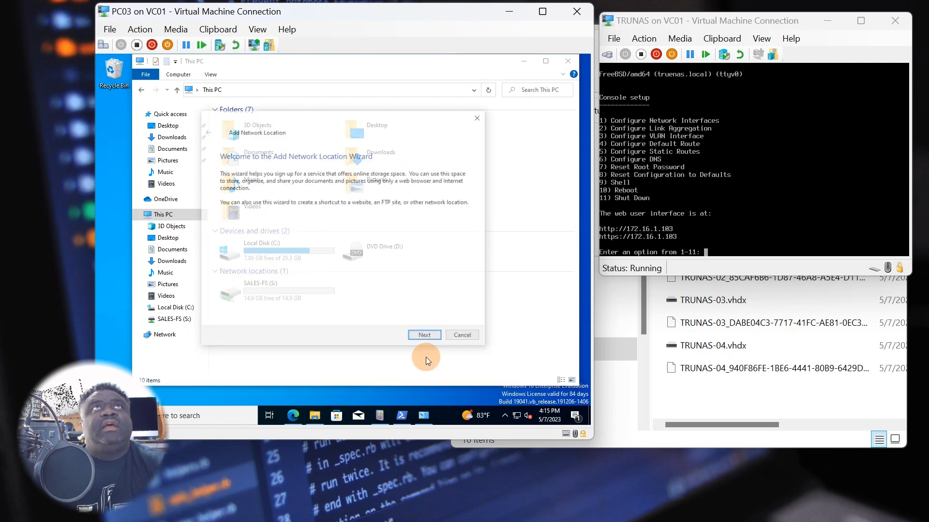
{"action": "left_click", "coordinate": [459, 337]}
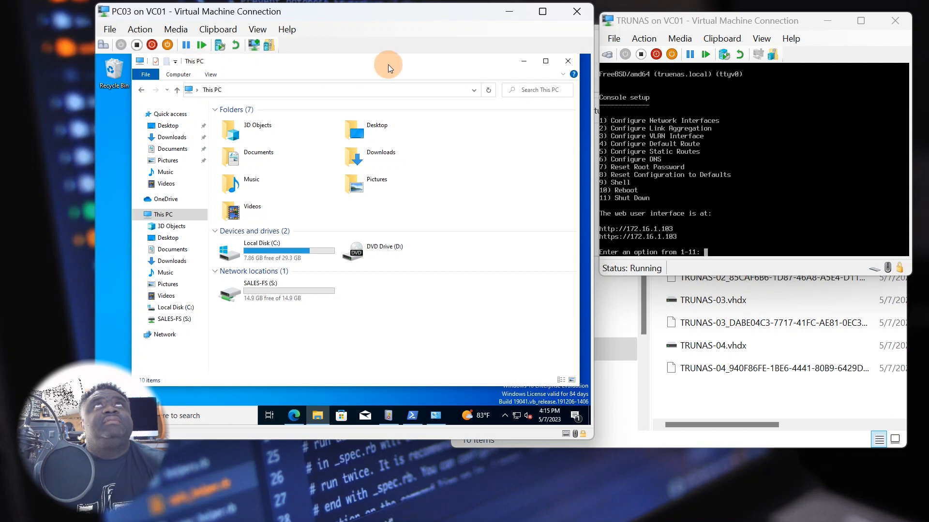
{"action": "mouse_move", "coordinate": [444, 58]}
{"action": "left_mouse_down"}
{"action": "mouse_move", "coordinate": [442, 75]}
{"action": "mouse_move", "coordinate": [446, 66]}
{"action": "left_mouse_up"}
{"action": "left_click", "coordinate": [184, 83]}
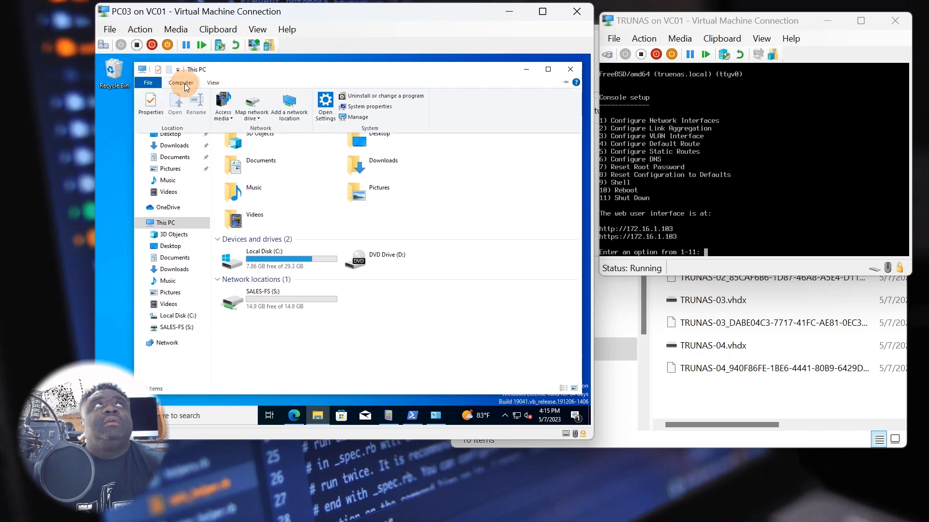
- Start mapping drive Z: to \\172.16.1.92\ and browse that server's shared folders
{"action": "left_click", "coordinate": [251, 116]}
{"action": "left_click", "coordinate": [269, 135]}
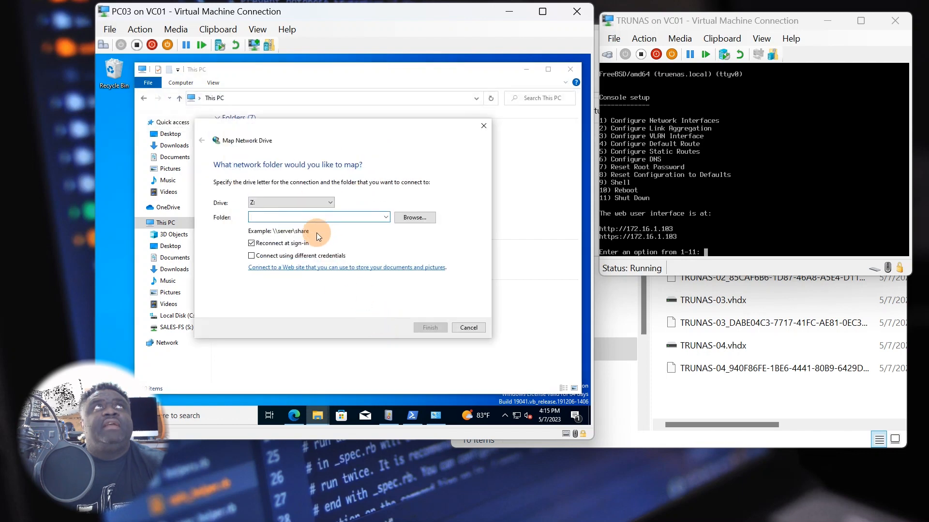
{"action": "type", "text": "\\\\172.16.1.92\\"}
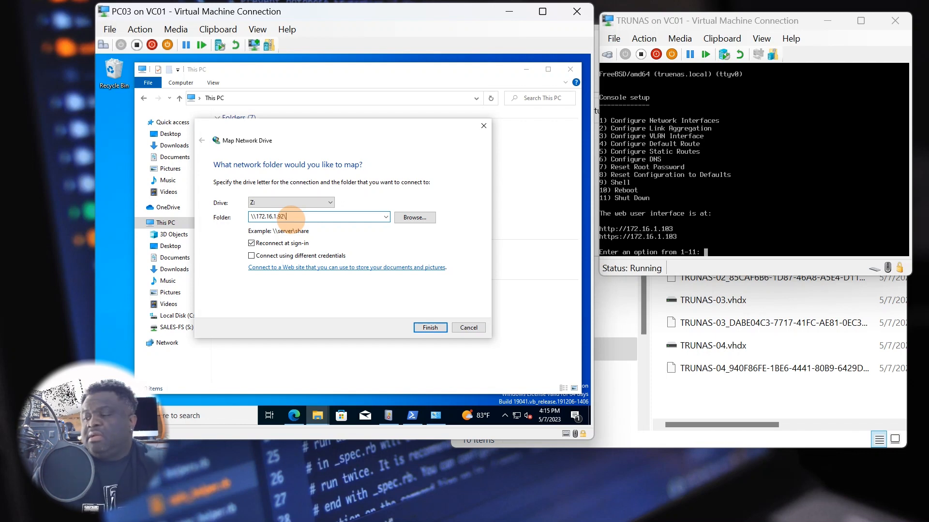
{"action": "left_click", "coordinate": [406, 217]}
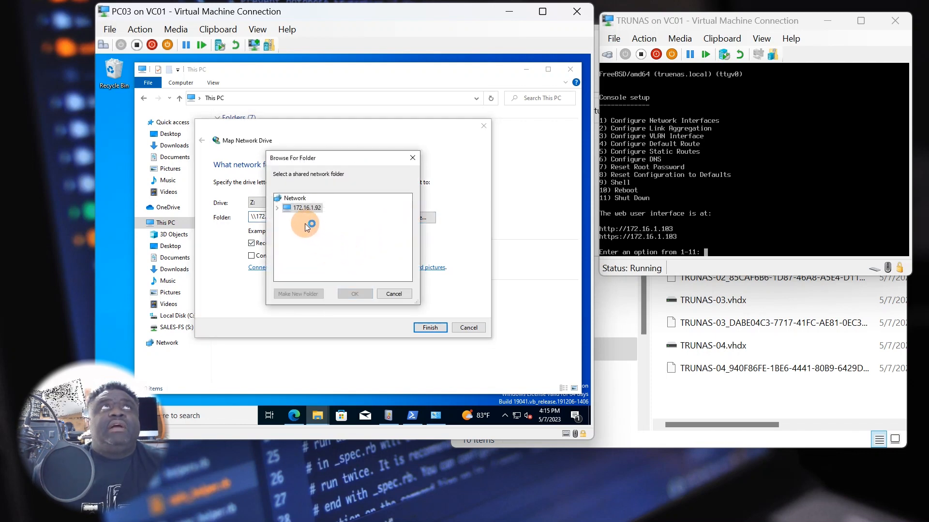
- Select server 172.16.1.92 and try signing in as root
{"action": "left_click", "coordinate": [276, 208]}
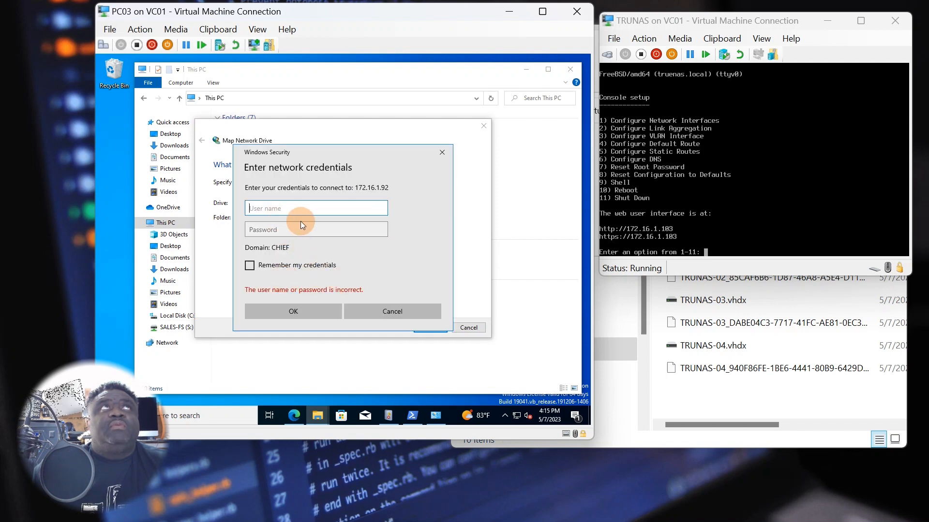
{"action": "type", "text": "r"}
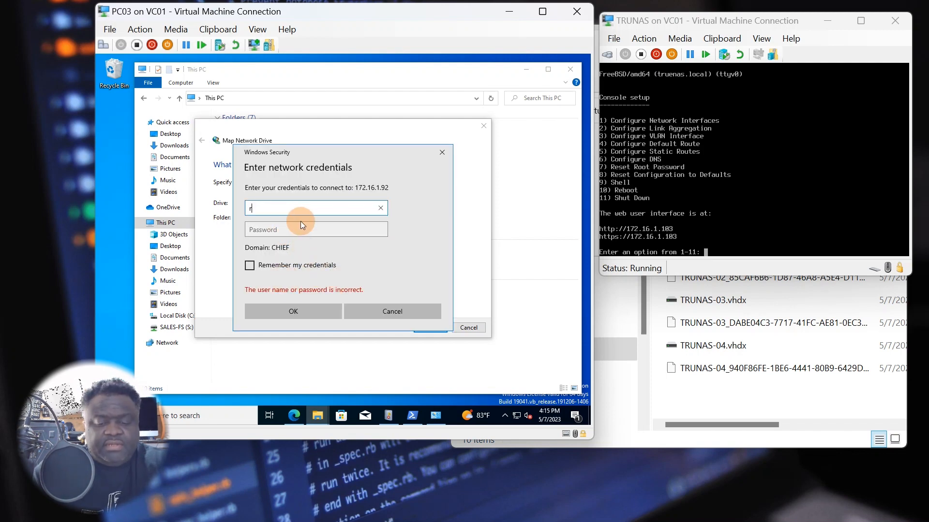
{"action": "type", "text": "oot"}
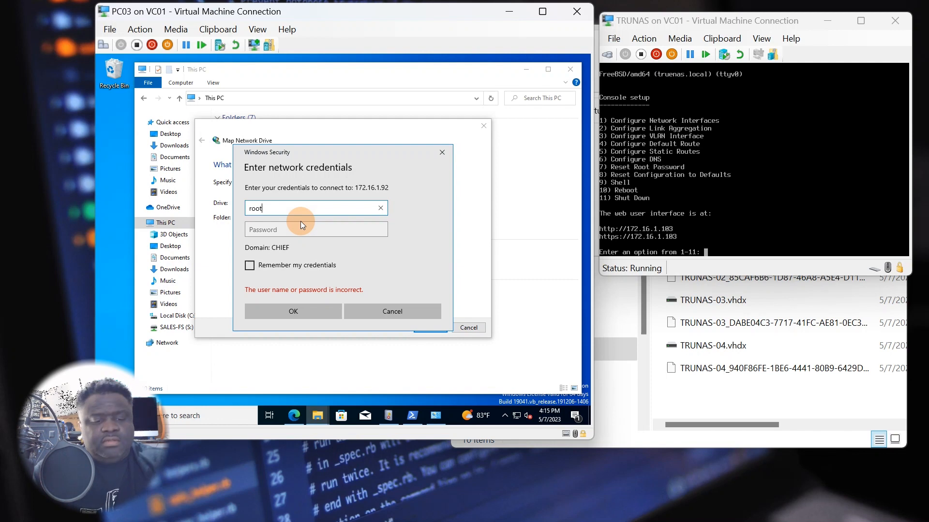
{"action": "key", "text": "Tab"}
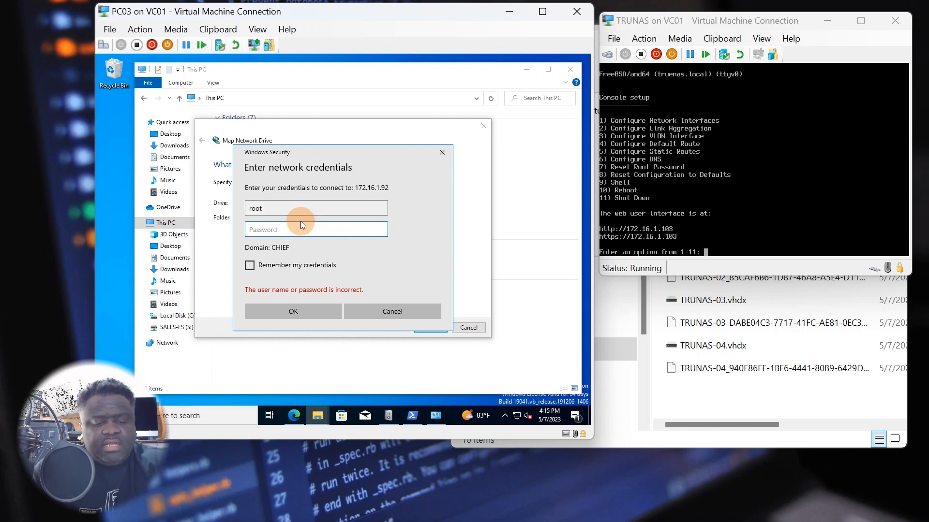
{"action": "type", "text": "******"}
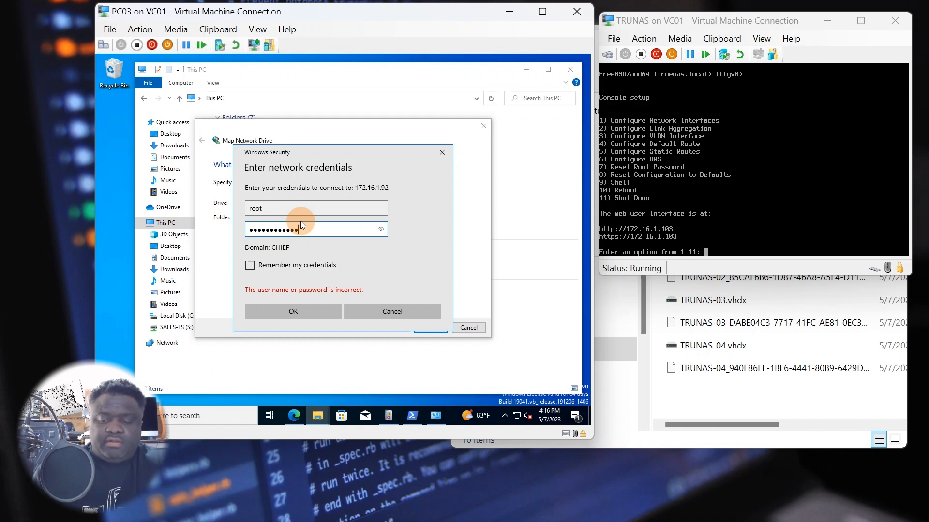
{"action": "key", "text": "Return"}
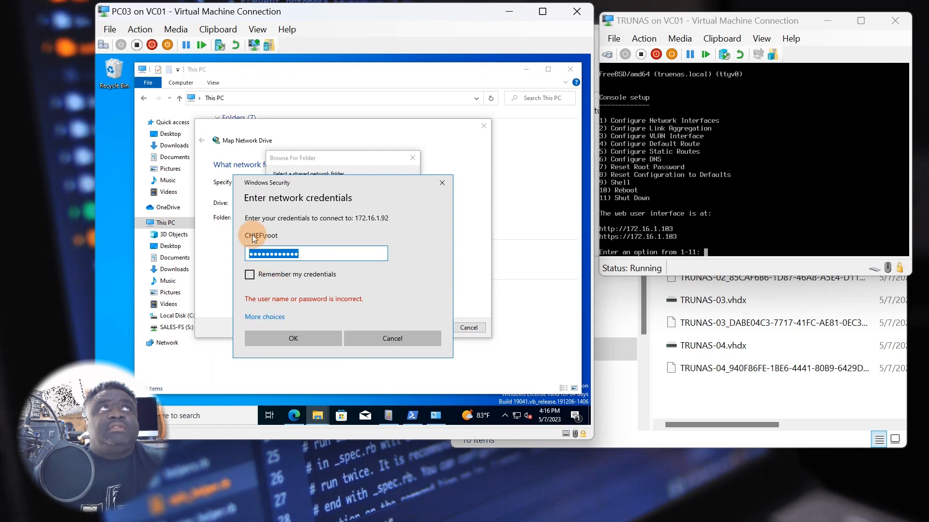
- Sign in with a different account using the new share user's name and password
{"action": "left_click", "coordinate": [266, 318]}
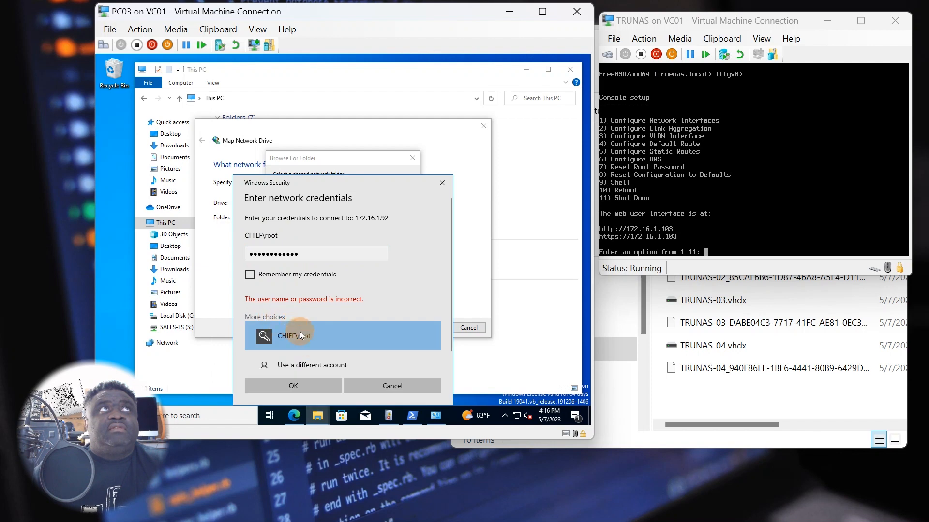
{"action": "left_click", "coordinate": [299, 367]}
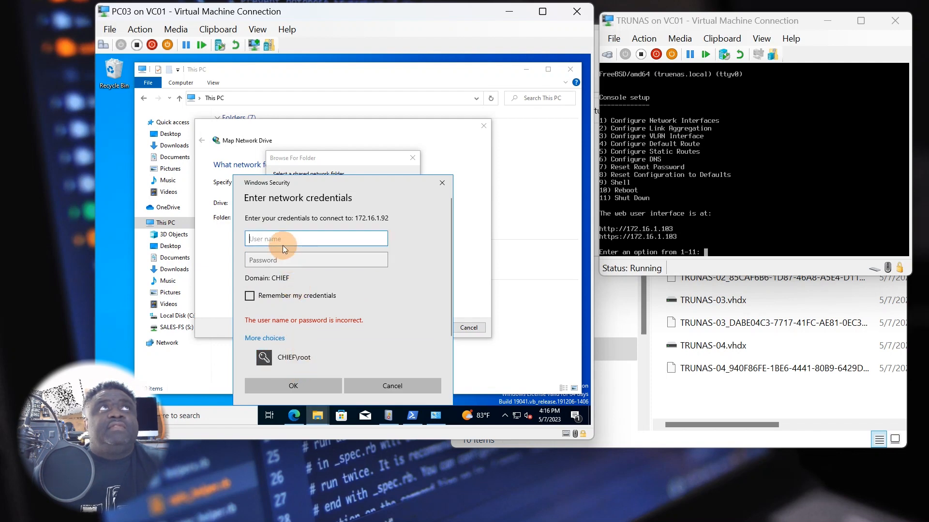
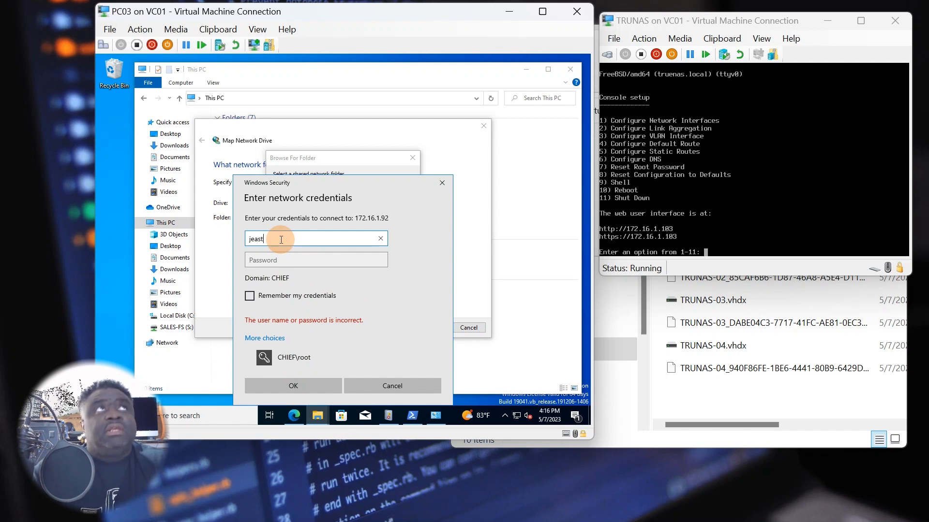
{"action": "key", "text": "Tab"}
{"action": "type", "text": "••"}
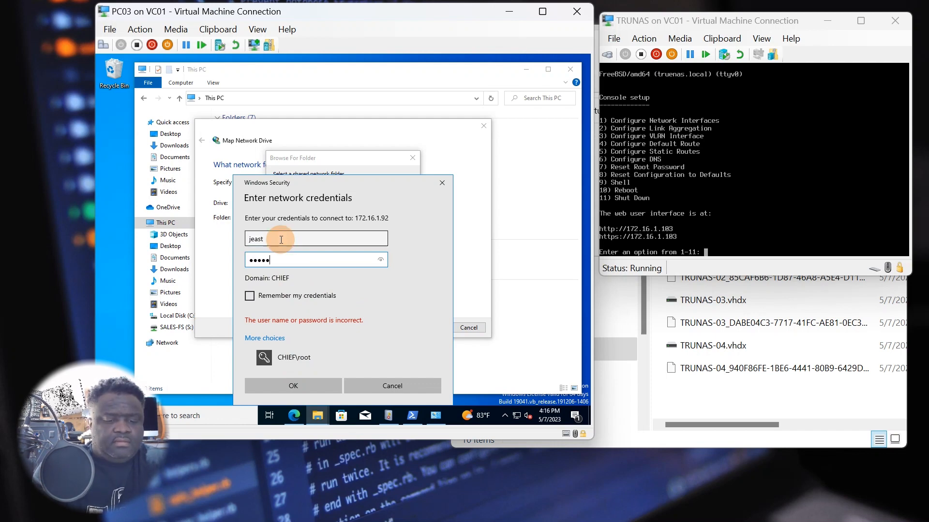
{"action": "type", "text": "••••••••••"}
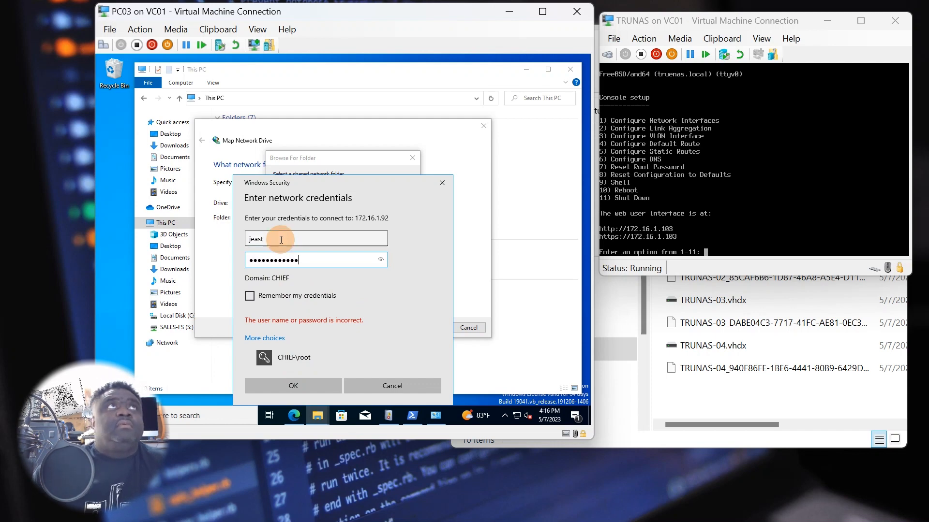
{"action": "left_click", "coordinate": [292, 386]}
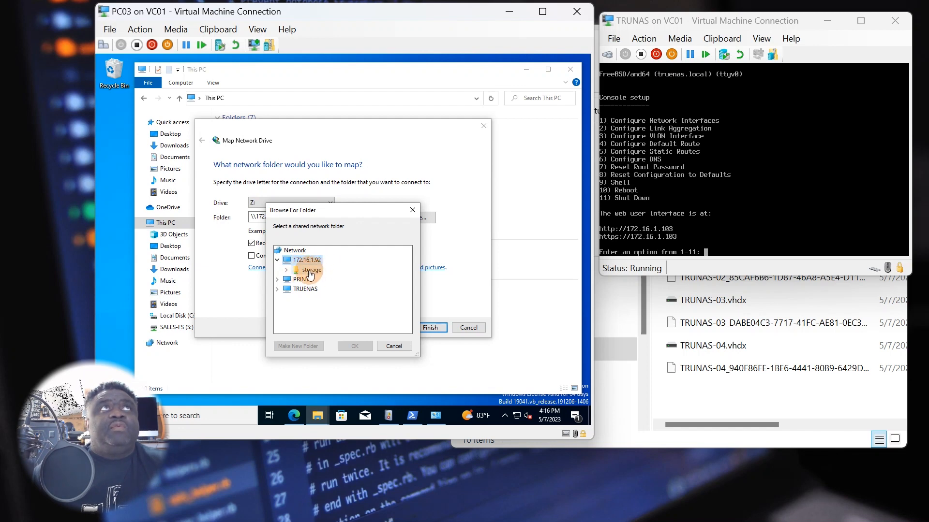
- Map \\172.16.1.92\storage as drive Z: and close the Z: window that opens
{"action": "left_click", "coordinate": [309, 271]}
{"action": "left_click", "coordinate": [353, 346]}
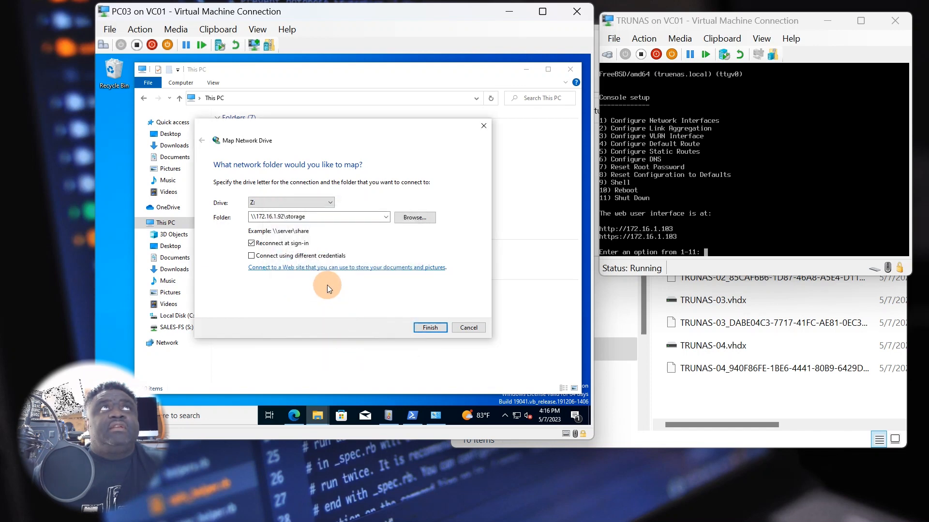
{"action": "double_click", "coordinate": [282, 218]}
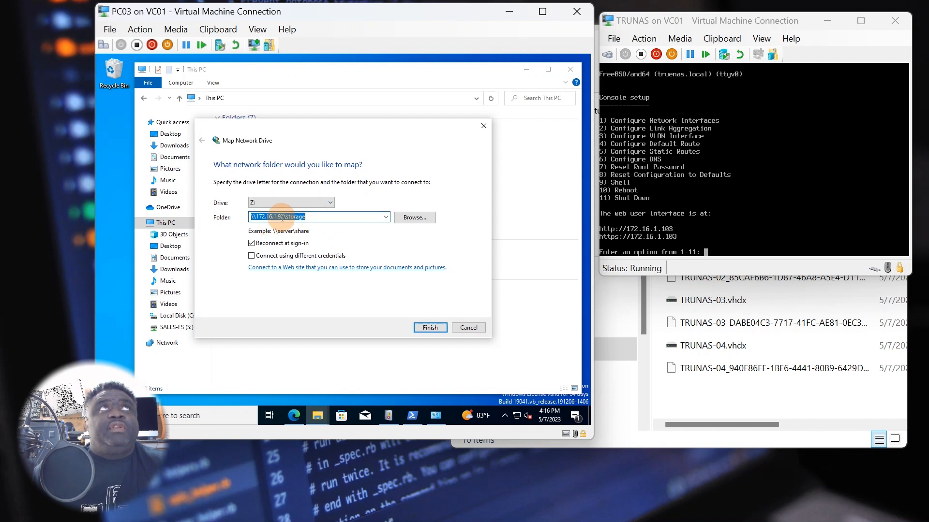
{"action": "left_click", "coordinate": [429, 328]}
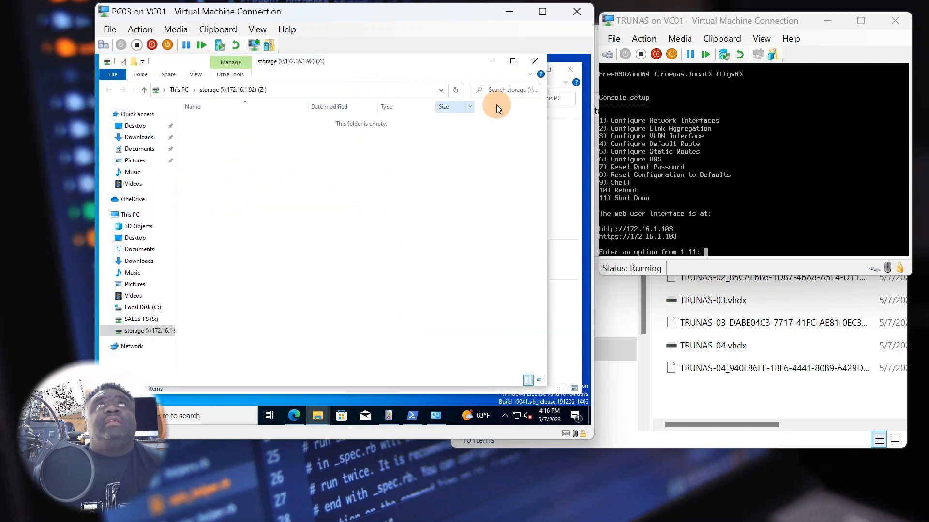
{"action": "left_click", "coordinate": [534, 62]}
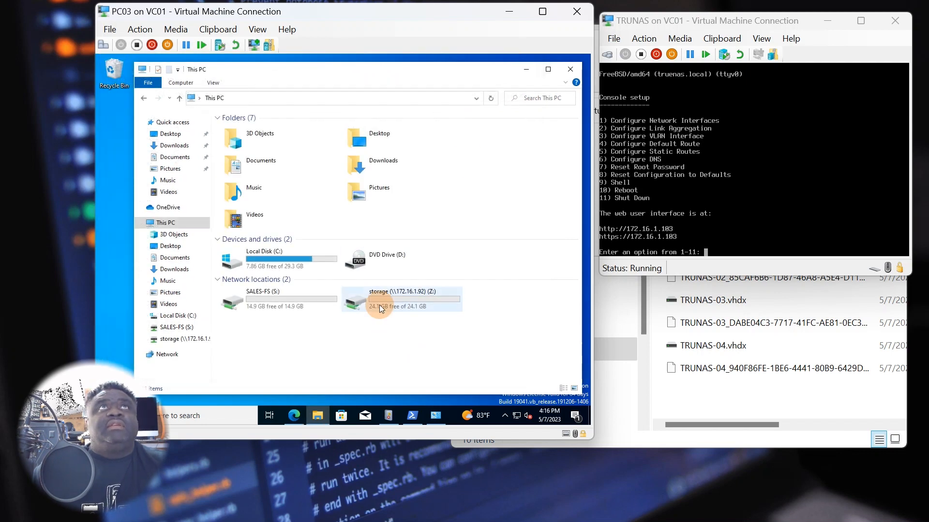
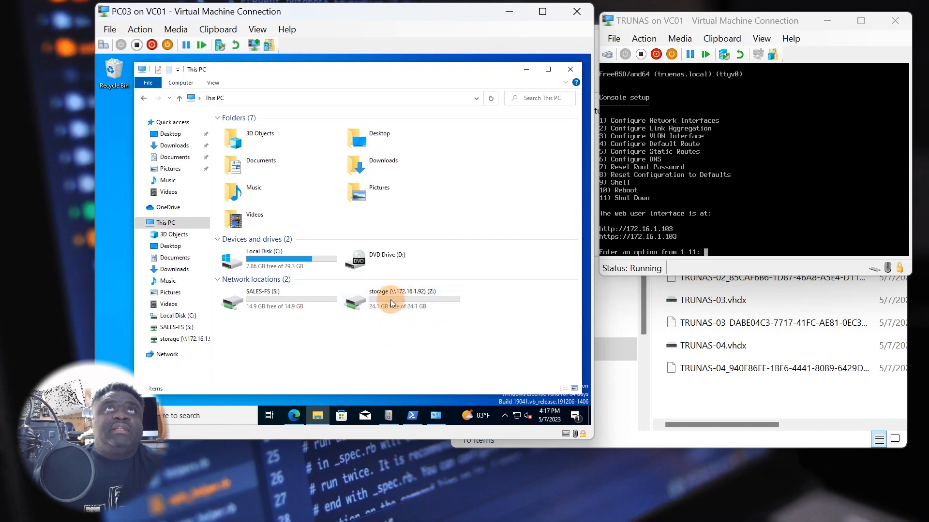
- Disconnect the storage (\\172.16.1.92) Z: network drive, leaving only SALES-FS (S:)
{"action": "left_click", "coordinate": [390, 311]}
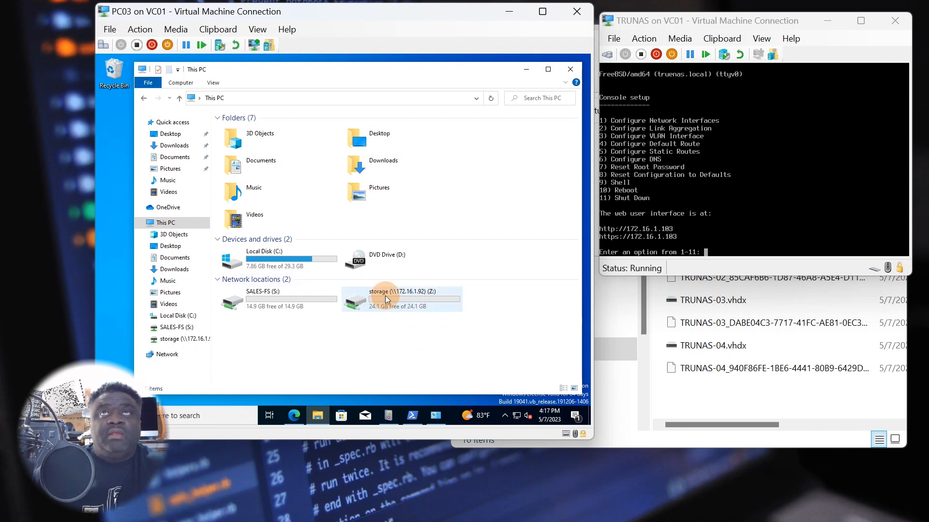
{"action": "left_click", "coordinate": [395, 318]}
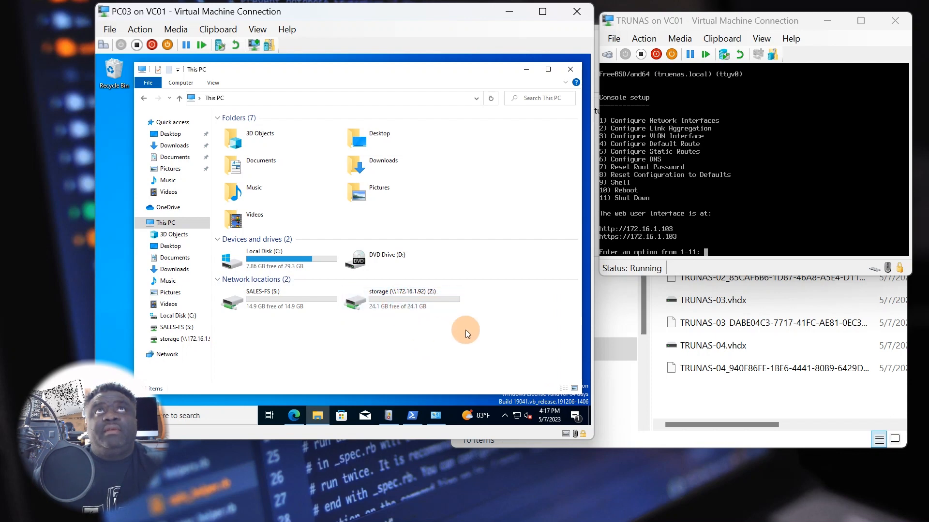
{"action": "right_click", "coordinate": [406, 300]}
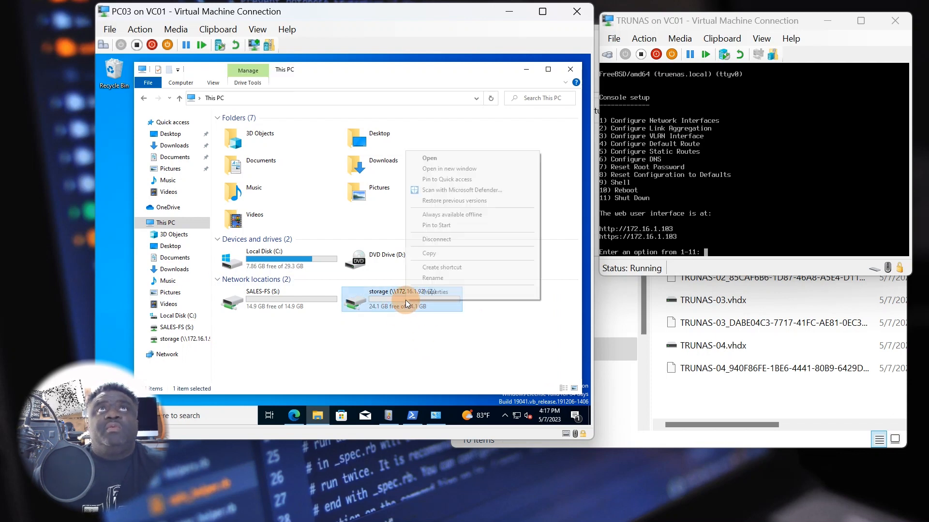
{"action": "left_click", "coordinate": [439, 239]}
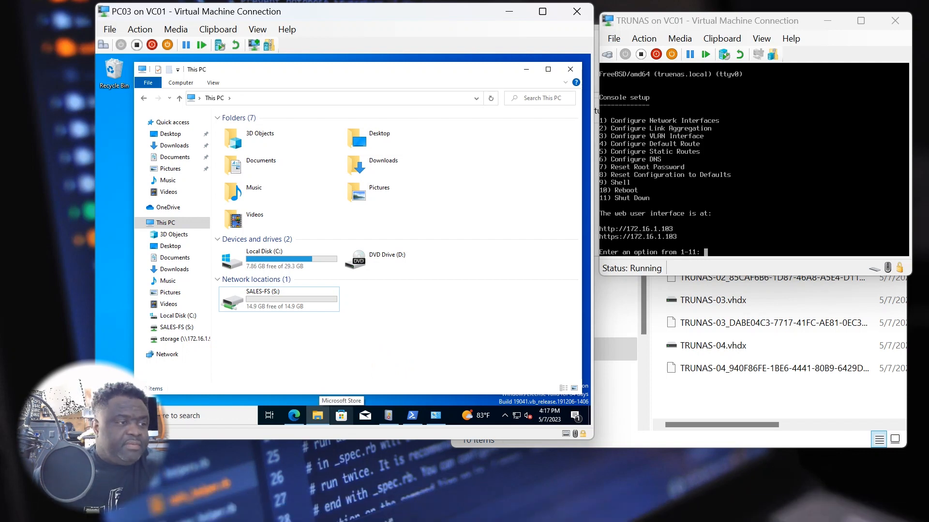
- Connect to the DC01 virtual machine and sign in with Ctrl+Alt+Delete and the password
{"action": "key", "text": "alt+Tab"}
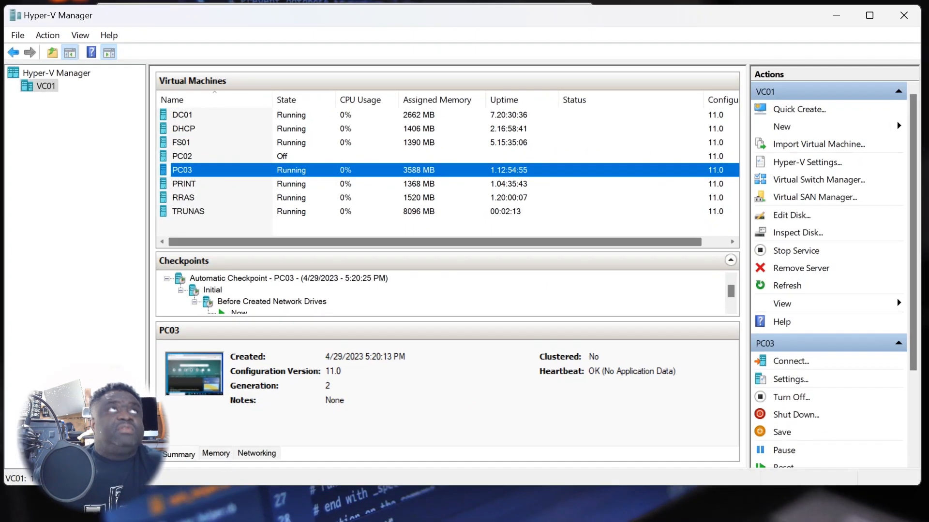
{"action": "double_click", "coordinate": [182, 115]}
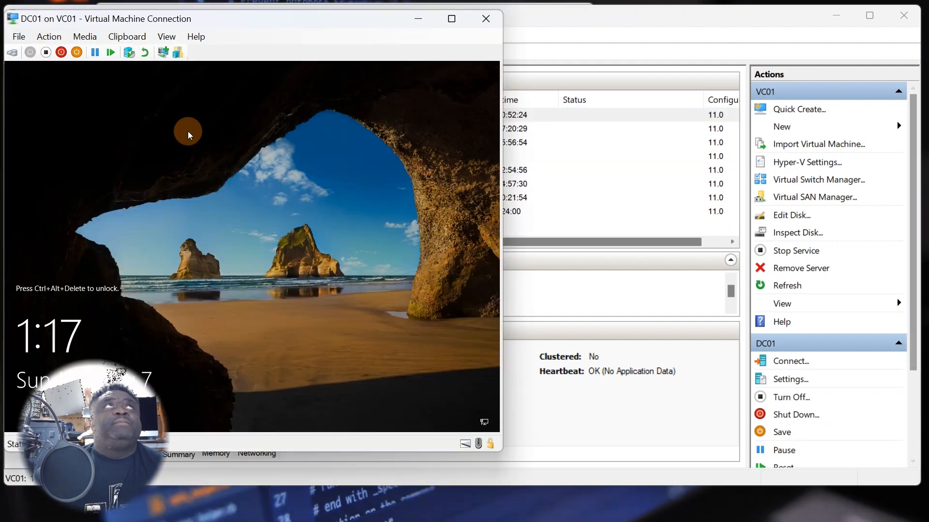
{"action": "left_click", "coordinate": [49, 37]}
{"action": "left_click", "coordinate": [52, 50]}
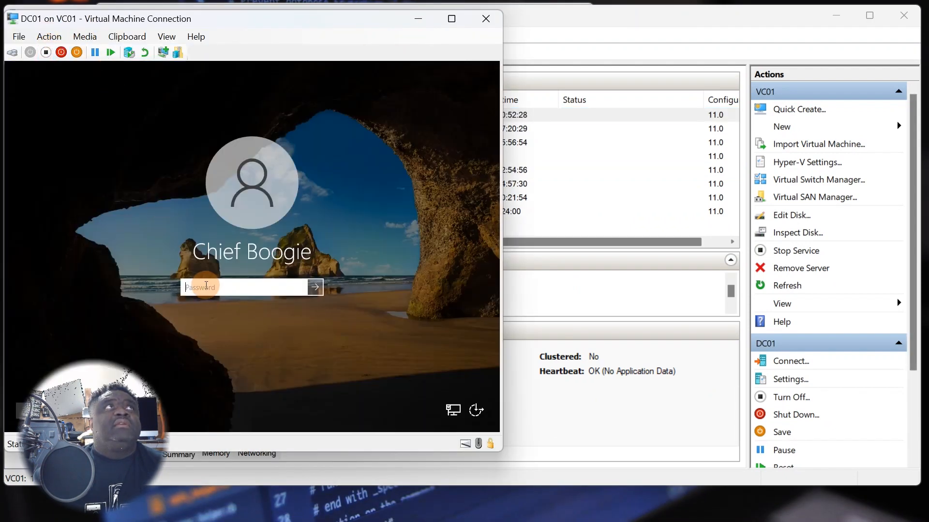
{"action": "type", "text": "•••••"}
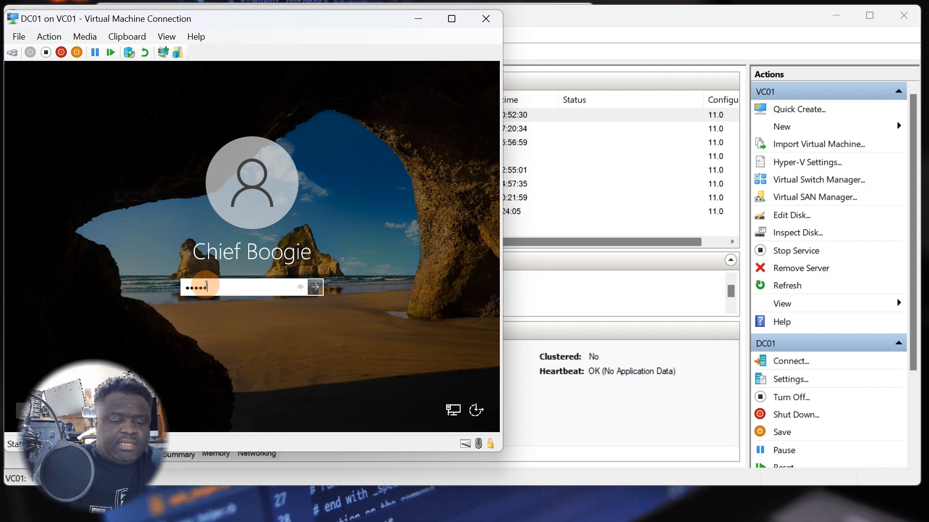
{"action": "type", "text": "•••••"}
{"action": "key", "text": "Return"}
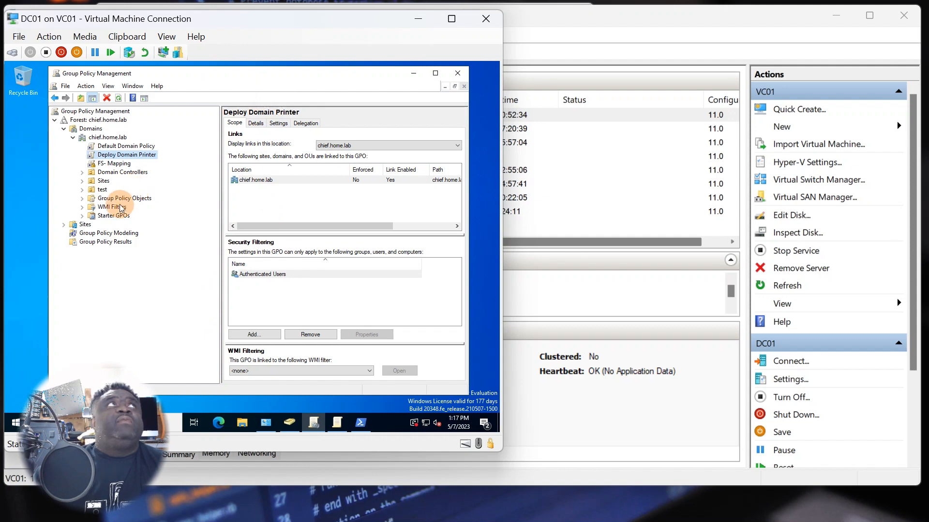
- Expand Group Policy Objects in Group Policy Management and start a new GPO
{"action": "left_click", "coordinate": [111, 165]}
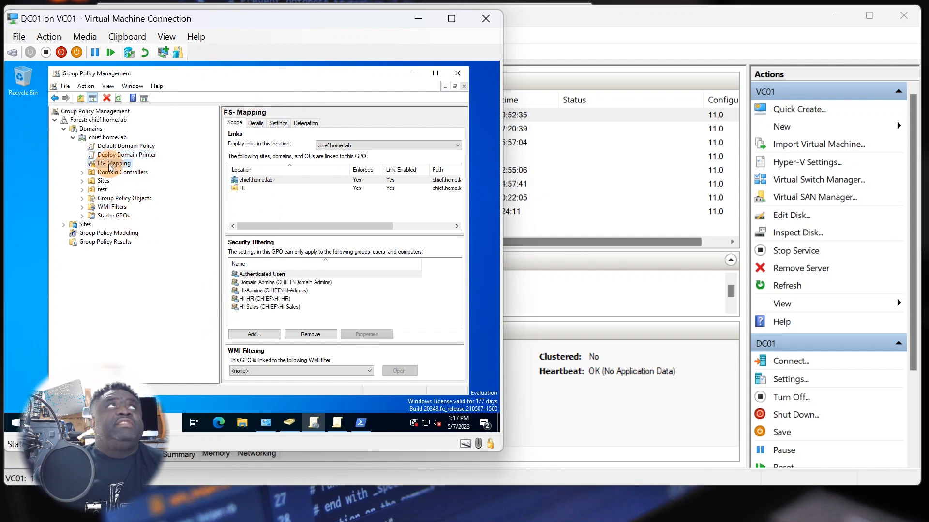
{"action": "right_click", "coordinate": [105, 140]}
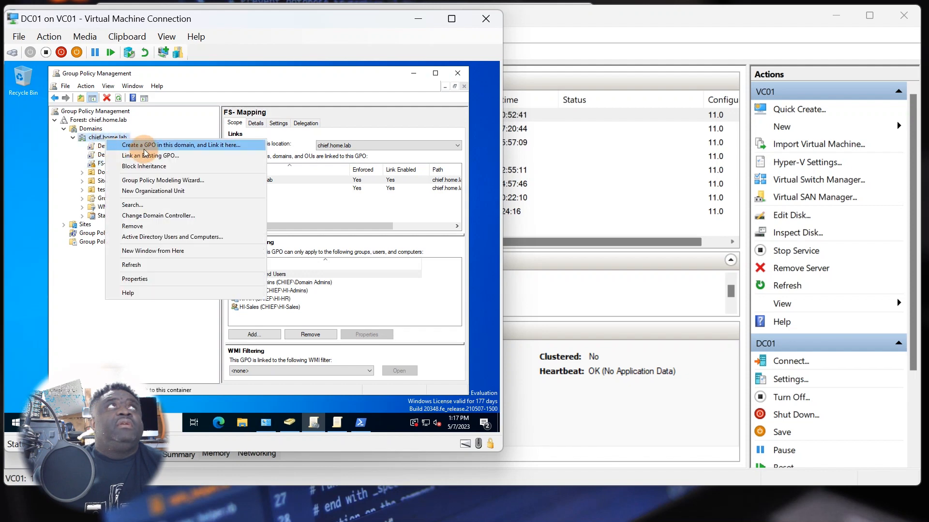
{"action": "left_click", "coordinate": [96, 237]}
{"action": "left_click", "coordinate": [82, 199]}
{"action": "right_click", "coordinate": [124, 199]}
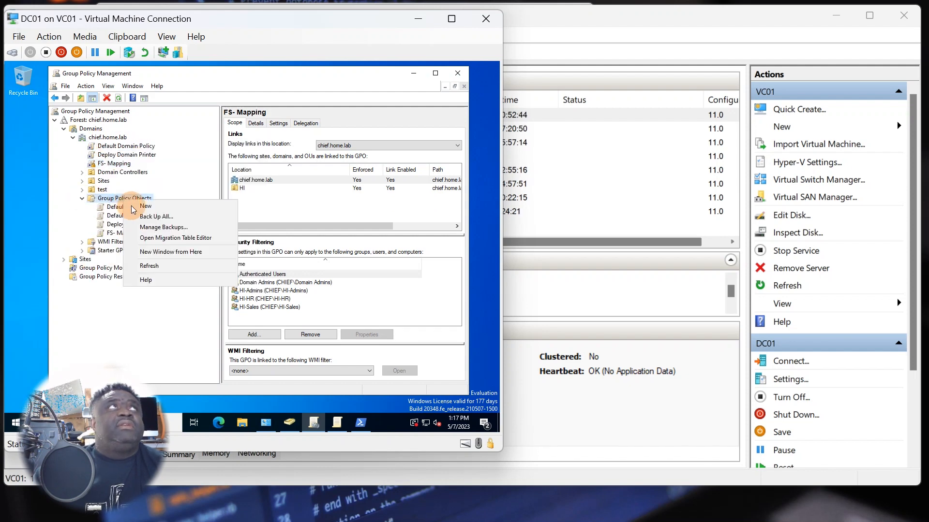
{"action": "left_click", "coordinate": [154, 209]}
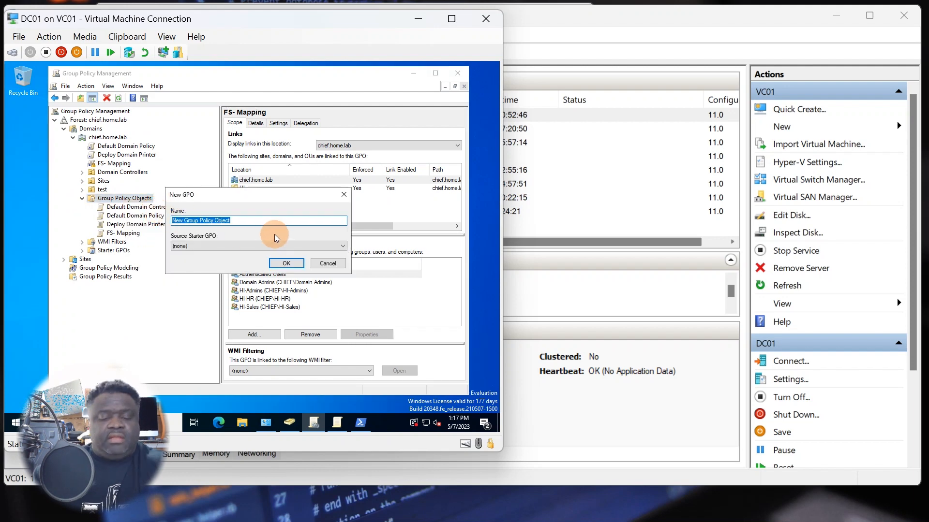
- Create the new GPO named NAS-Storage Drive
{"action": "type", "text": "NAS-STAG"}
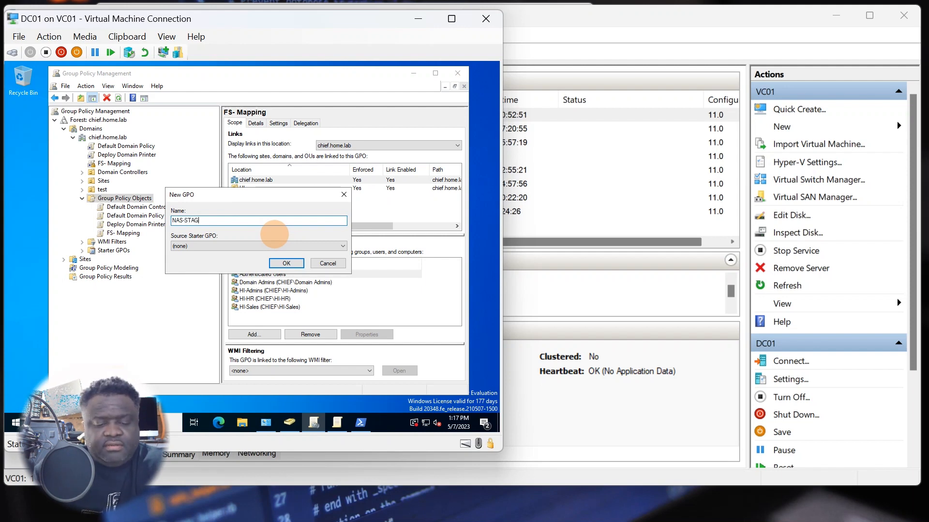
{"action": "key", "text": "BackSpace"}
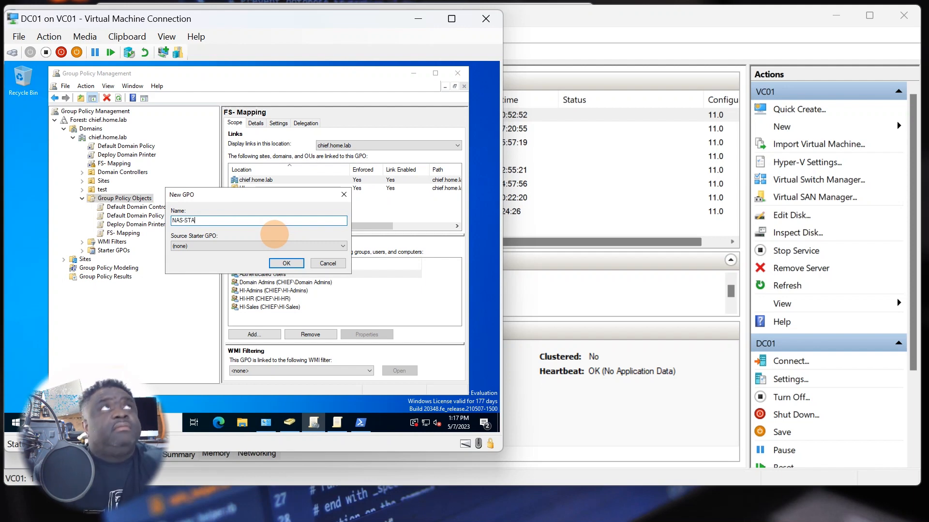
{"action": "type", "text": "t"}
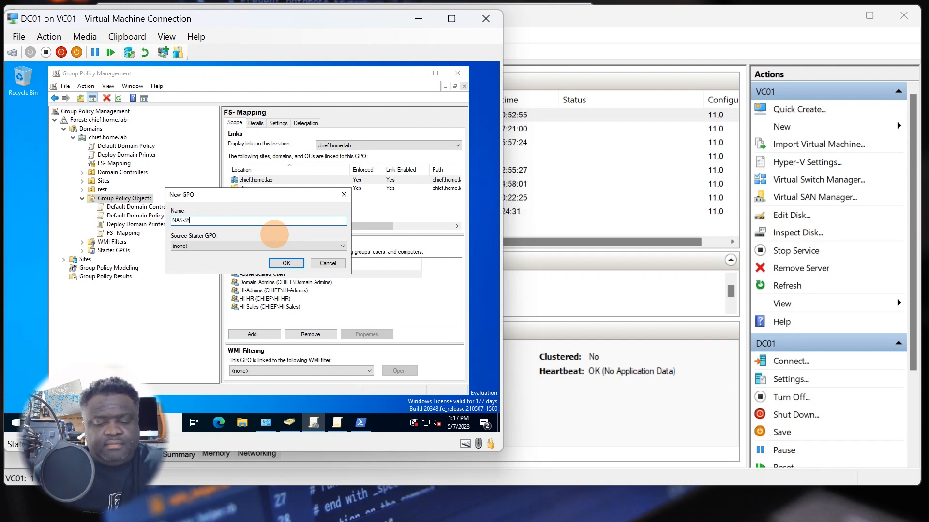
{"action": "type", "text": "orage Di"}
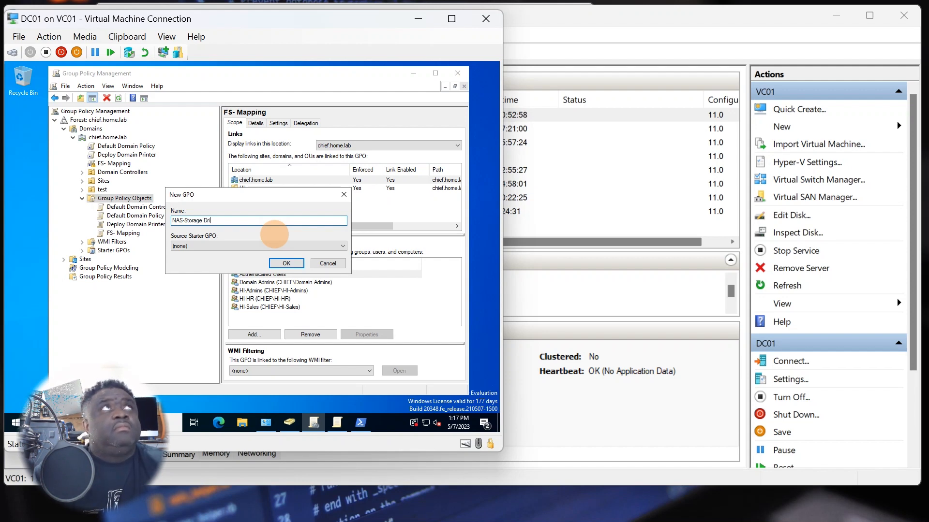
{"action": "type", "text": "ivr"}
{"action": "key", "text": "BackSpace"}
{"action": "type", "text": "e"}
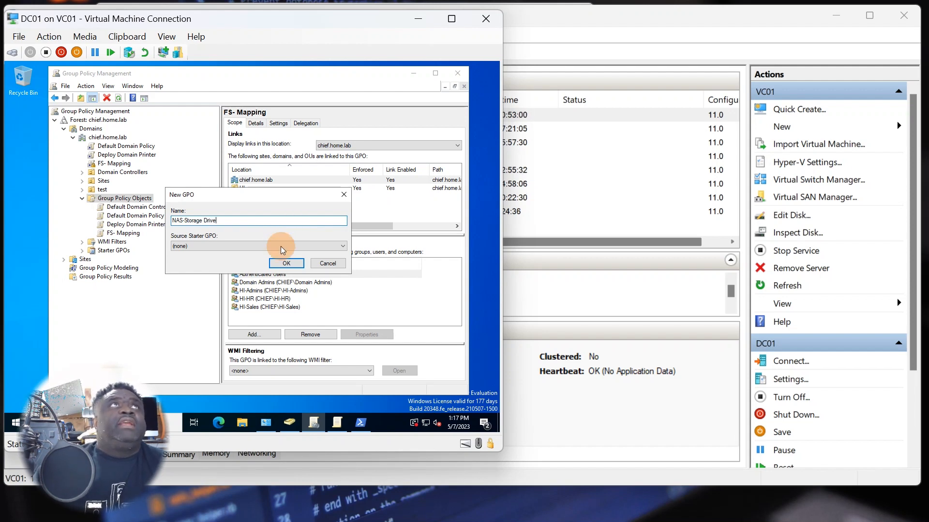
{"action": "left_click", "coordinate": [285, 263]}
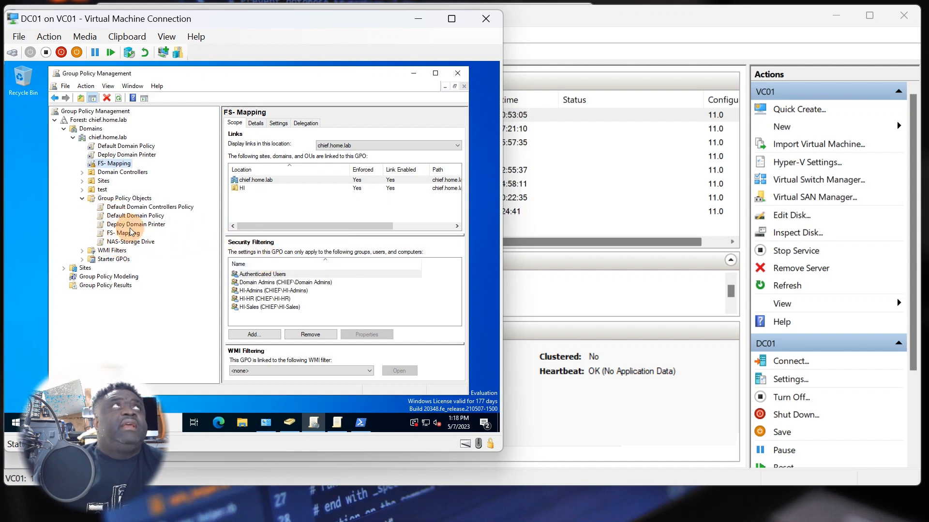
- Link the existing NAS-Storage Drive GPO to the chief.home.lab domain
{"action": "right_click", "coordinate": [115, 138]}
{"action": "left_click", "coordinate": [145, 155]}
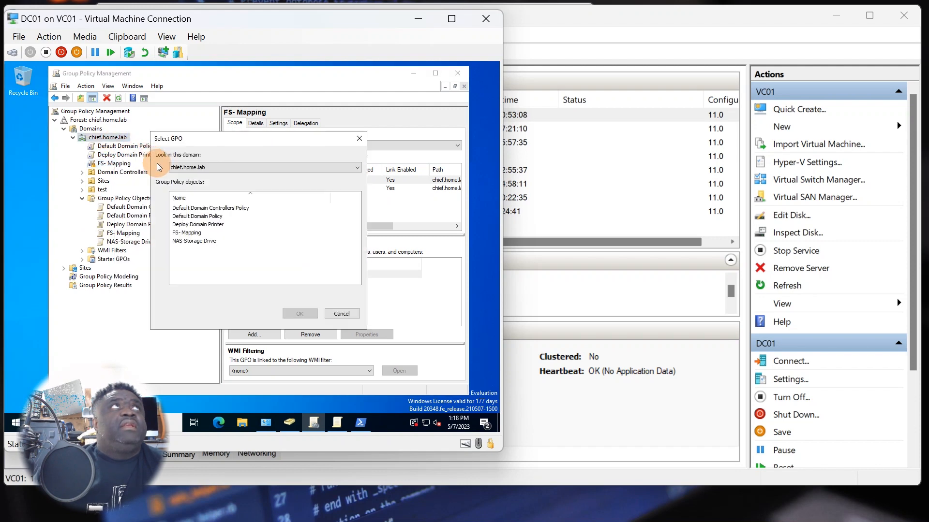
{"action": "left_click", "coordinate": [194, 241]}
{"action": "left_click", "coordinate": [299, 313]}
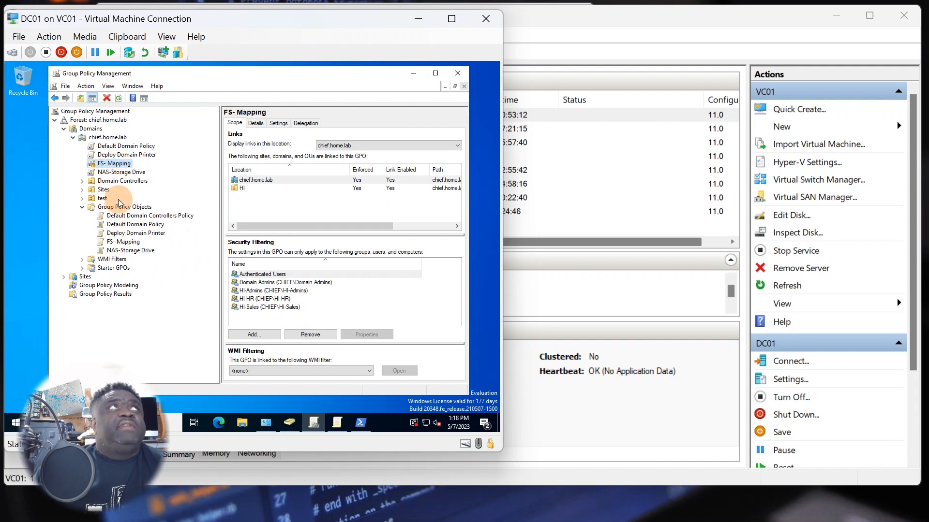
- Open the NAS-Storage Drive GPO in the Group Policy Management Editor
{"action": "right_click", "coordinate": [121, 173]}
{"action": "left_click", "coordinate": [128, 250]}
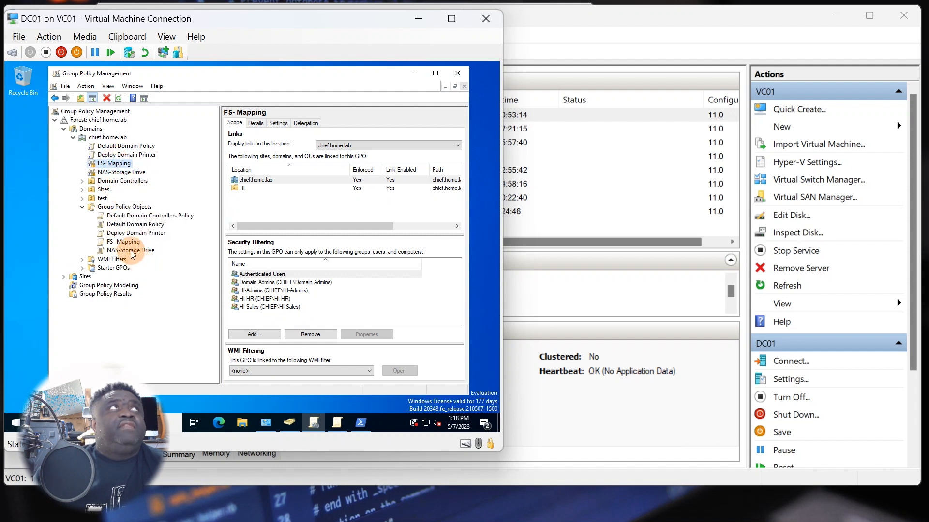
{"action": "right_click", "coordinate": [132, 252]}
{"action": "left_click", "coordinate": [155, 261]}
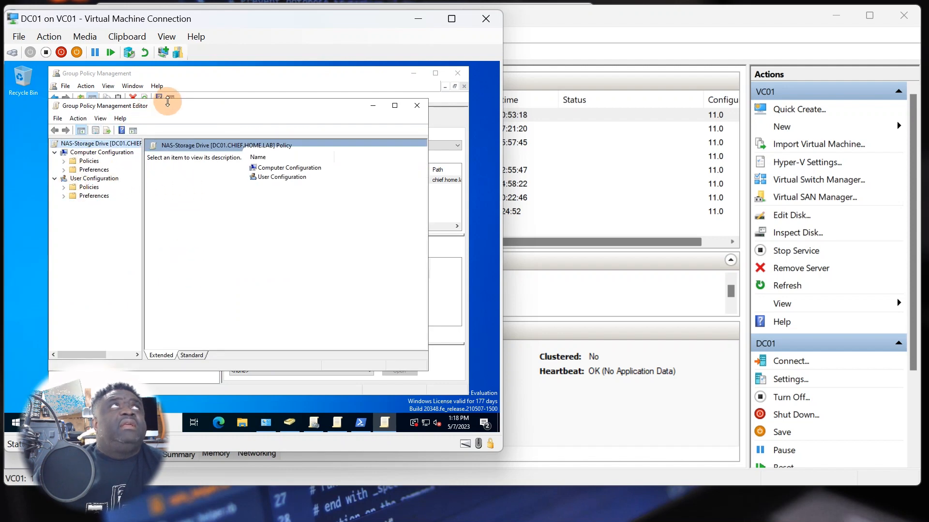
- Go to User Configuration > Preferences > Windows Settings > Drive Maps and add a New Mapped Drive
{"action": "left_click_drag", "start_coordinate": [167, 106], "coordinate": [221, 113]}
{"action": "left_click", "coordinate": [118, 195]}
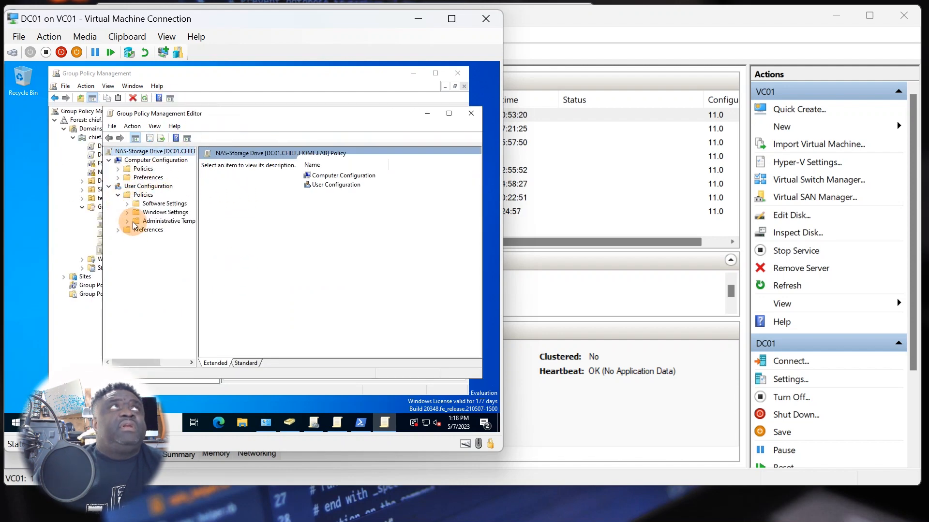
{"action": "left_click", "coordinate": [127, 212]}
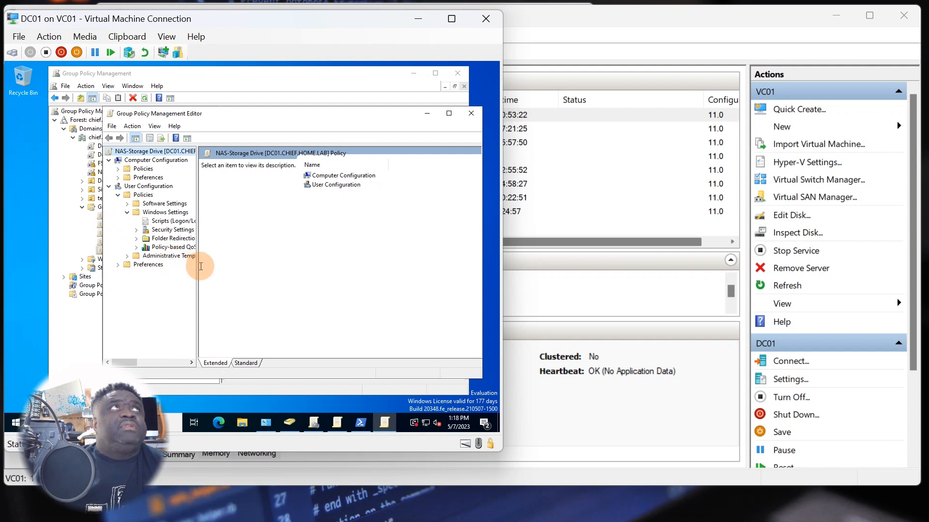
{"action": "left_click_drag", "start_coordinate": [196, 274], "coordinate": [229, 272]}
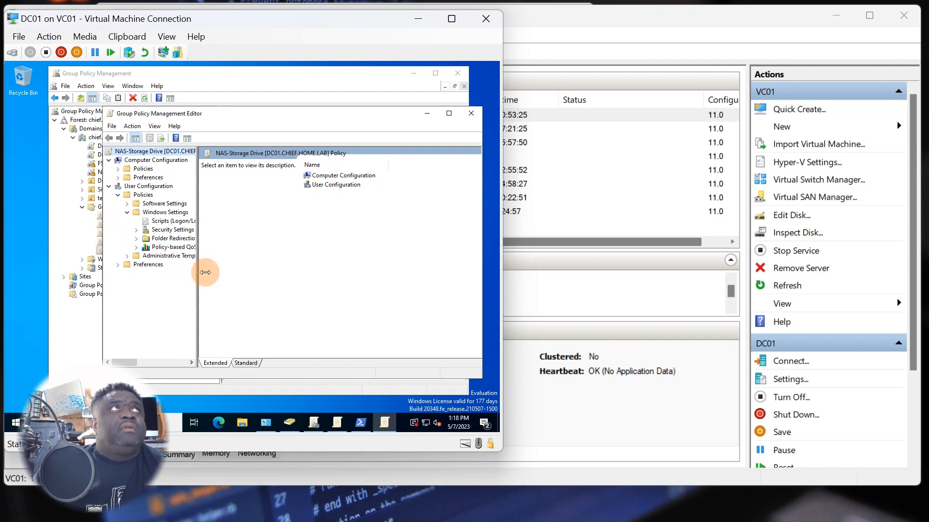
{"action": "left_click", "coordinate": [119, 265]}
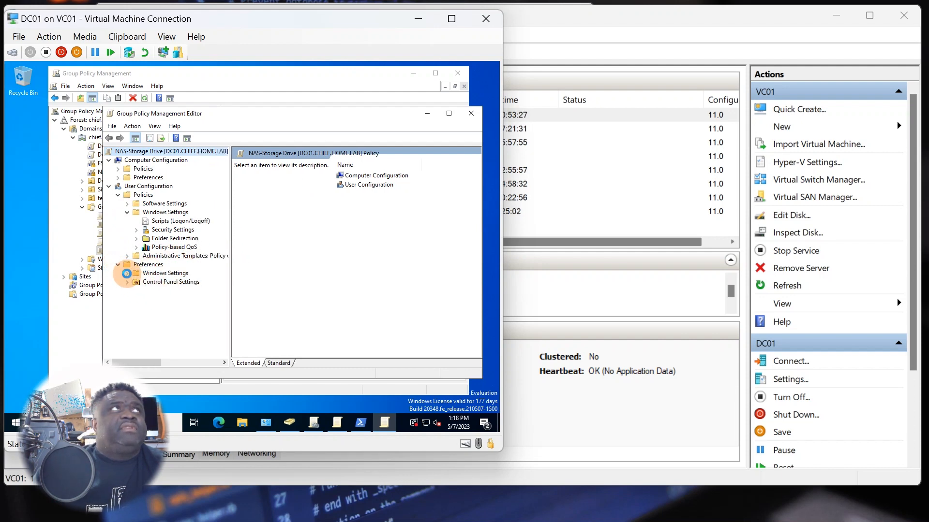
{"action": "left_click", "coordinate": [127, 274]}
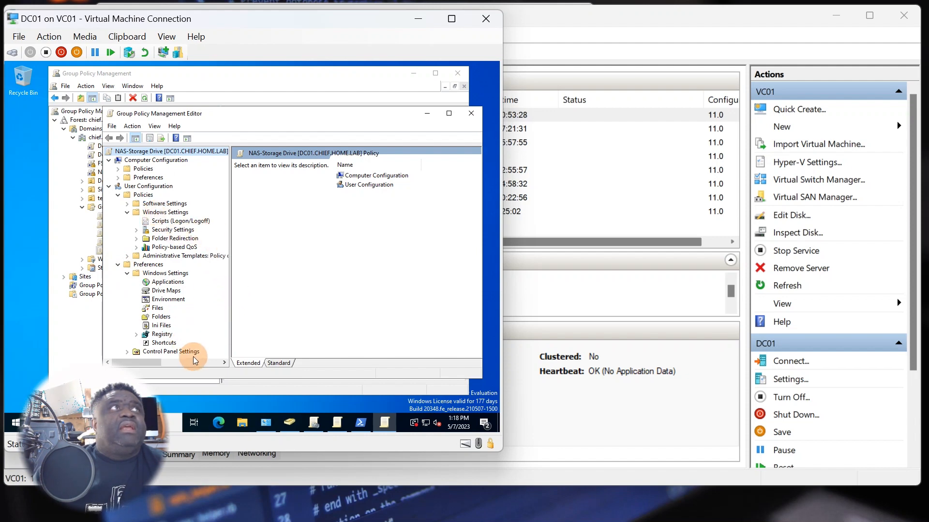
{"action": "left_click", "coordinate": [167, 292]}
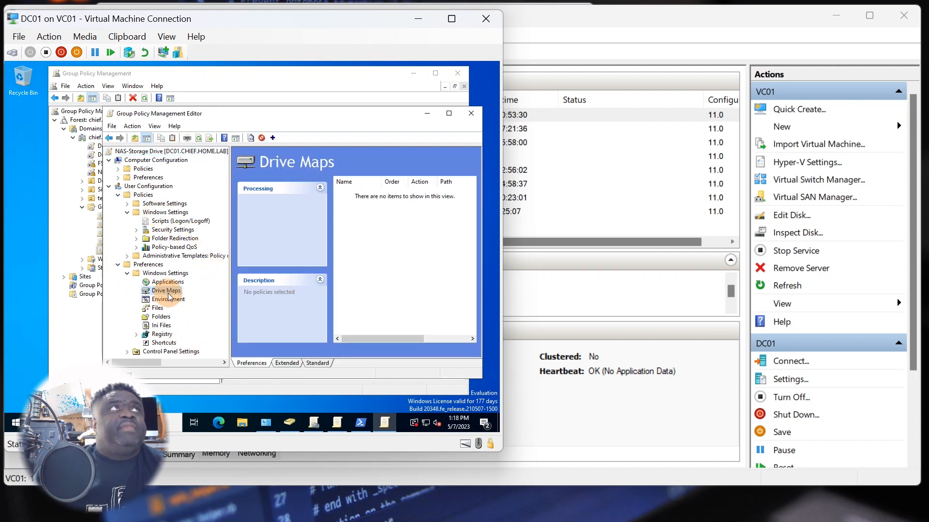
{"action": "right_click", "coordinate": [165, 292]}
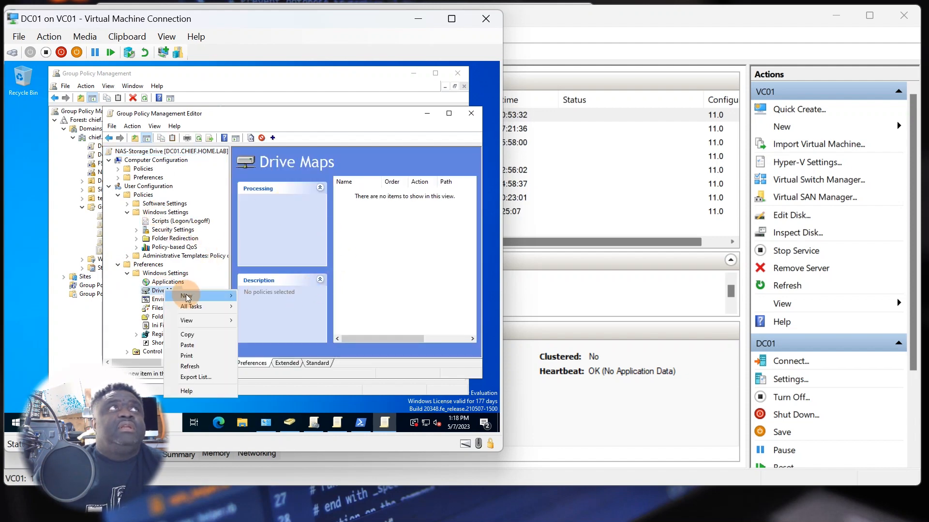
{"action": "mouse_move", "coordinate": [191, 295]}
{"action": "left_click", "coordinate": [270, 296]}
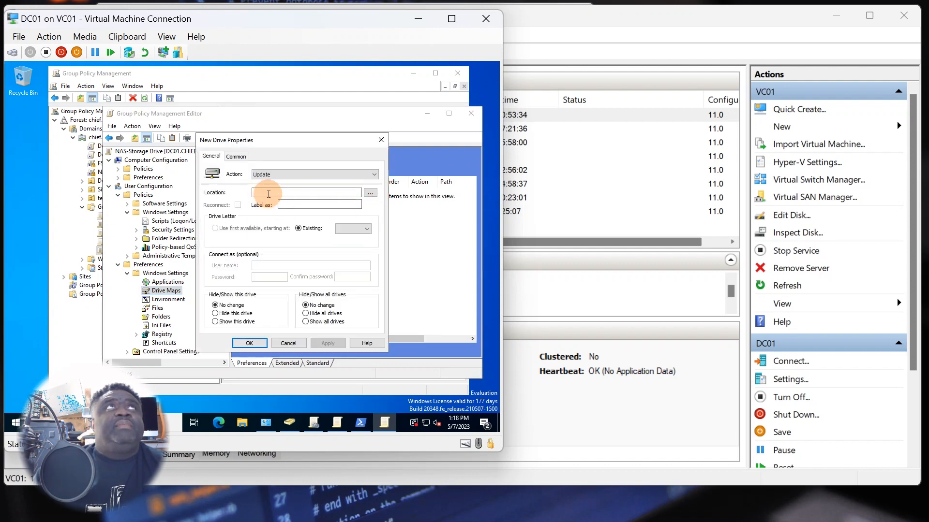
- Set the mapping action to Create, location \\172.16.1.92\Storage, with Reconnect ticked
{"action": "left_click", "coordinate": [265, 174]}
{"action": "left_click", "coordinate": [262, 182]}
{"action": "left_click", "coordinate": [264, 192]}
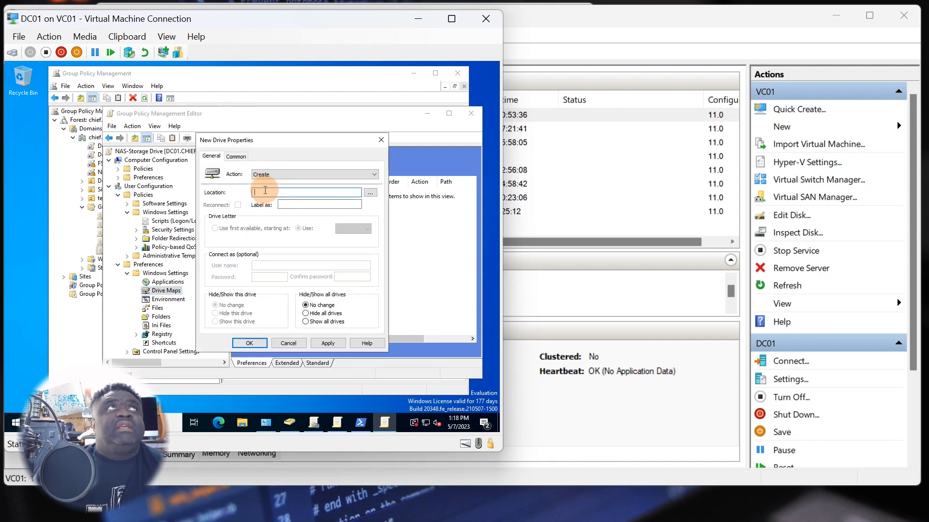
{"action": "type", "text": "\\\\172.16.1.92\\"}
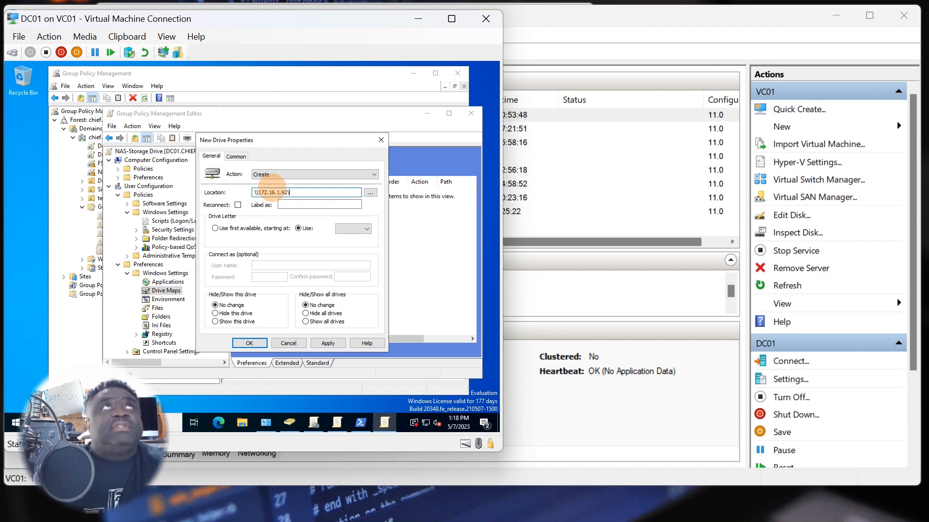
{"action": "type", "text": "Storage"}
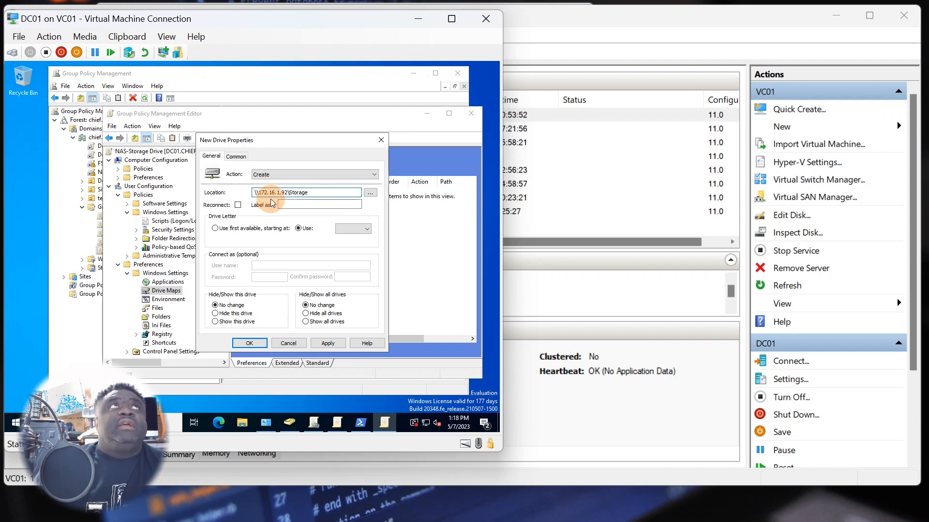
{"action": "left_click", "coordinate": [237, 205]}
- Label the drive NAS STORAGE, assign letter N, and save the mapping
{"action": "left_click", "coordinate": [293, 204]}
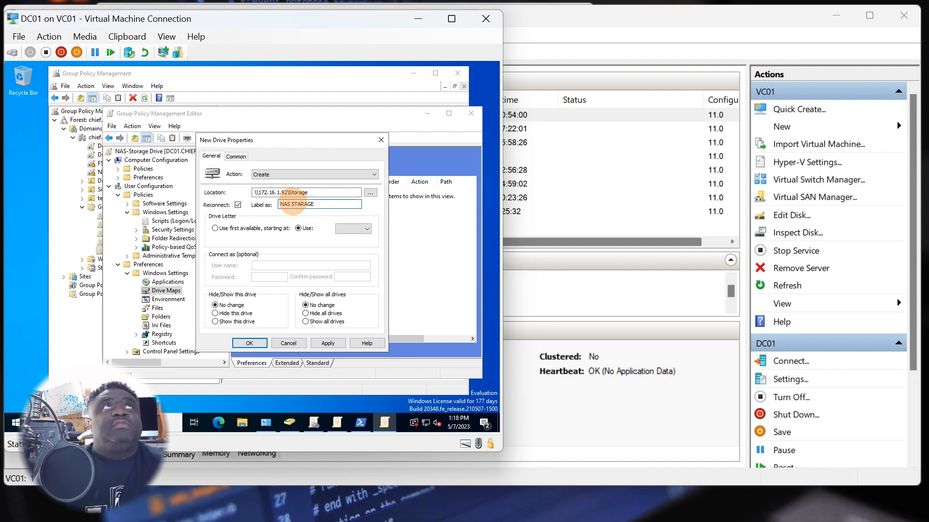
{"action": "key", "text": "BackSpace"}
{"action": "key", "text": "BackSpace"}
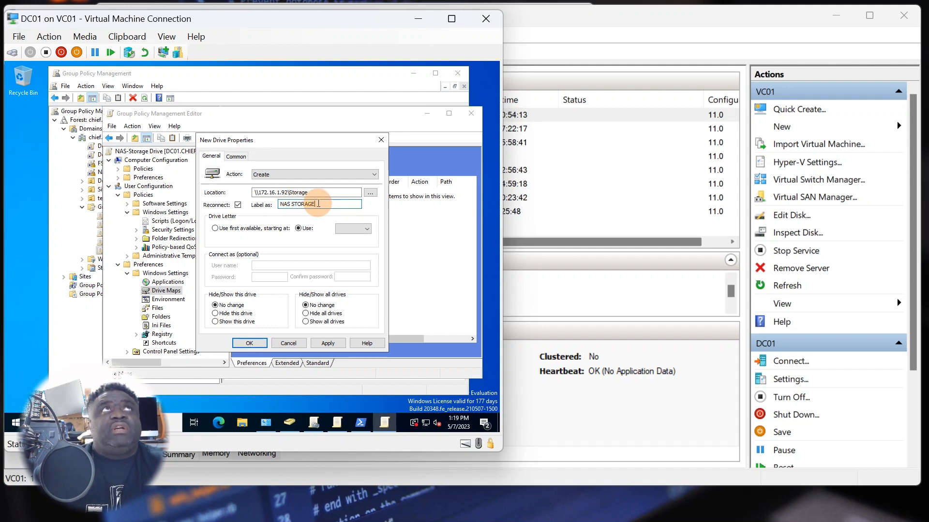
{"action": "left_click", "coordinate": [352, 228]}
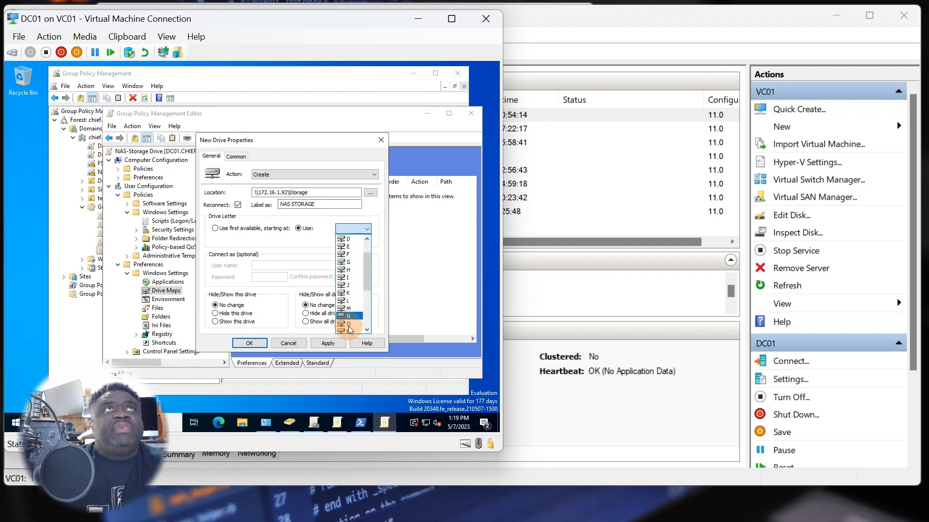
{"action": "scroll", "coordinate": [351, 330], "scroll_direction": "down", "scroll_amount": 4}
{"action": "scroll", "coordinate": [351, 306], "scroll_direction": "up", "scroll_amount": 1}
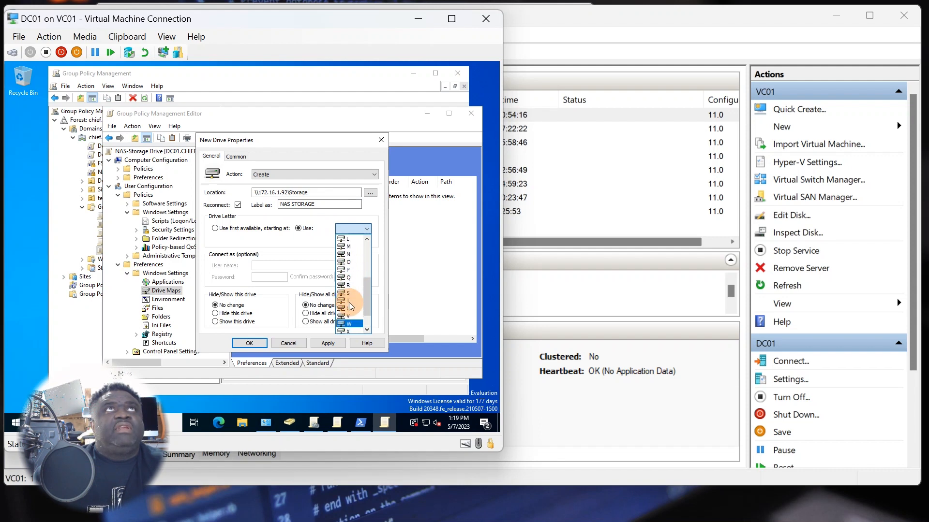
{"action": "left_click", "coordinate": [347, 255]}
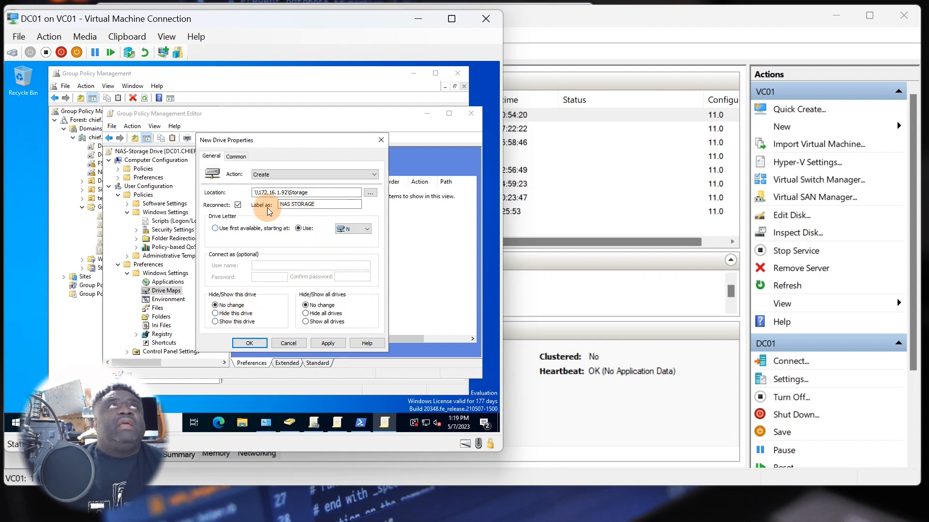
{"action": "left_click", "coordinate": [334, 344]}
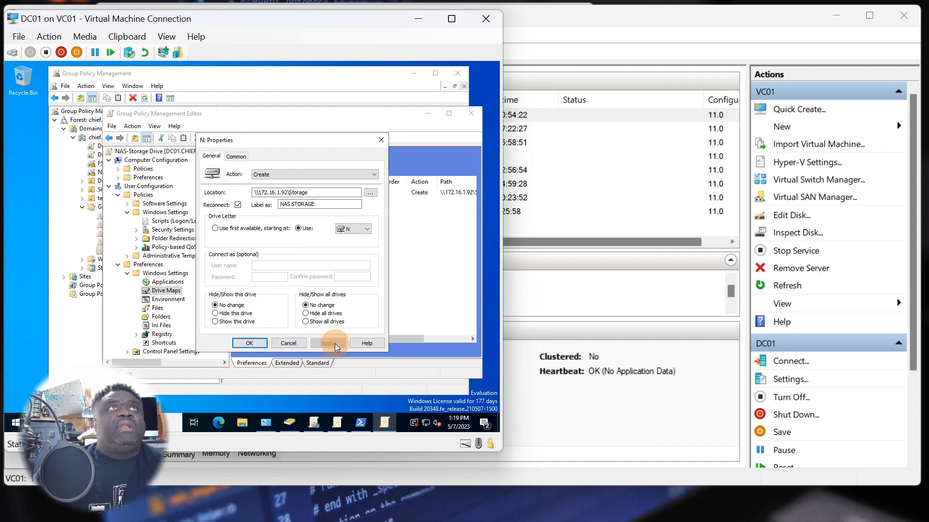
{"action": "left_click", "coordinate": [249, 343]}
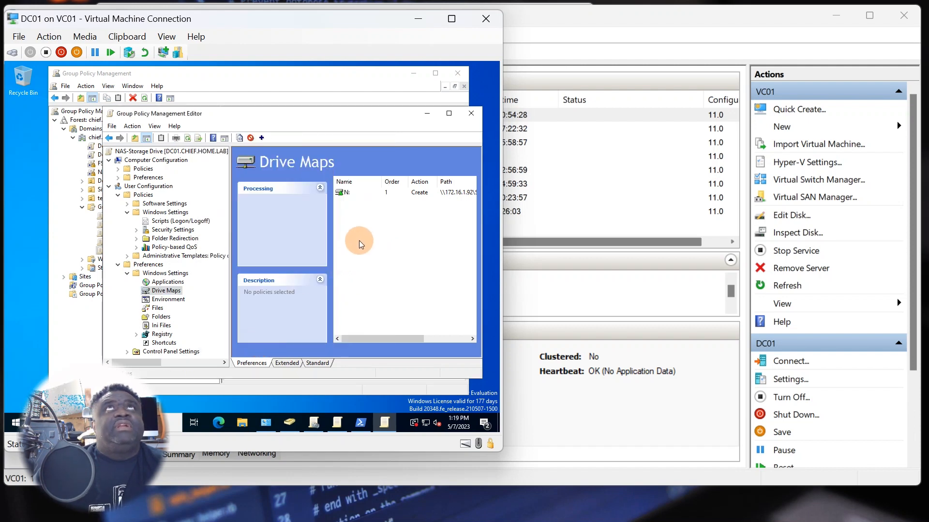
{"action": "left_click", "coordinate": [188, 138]}
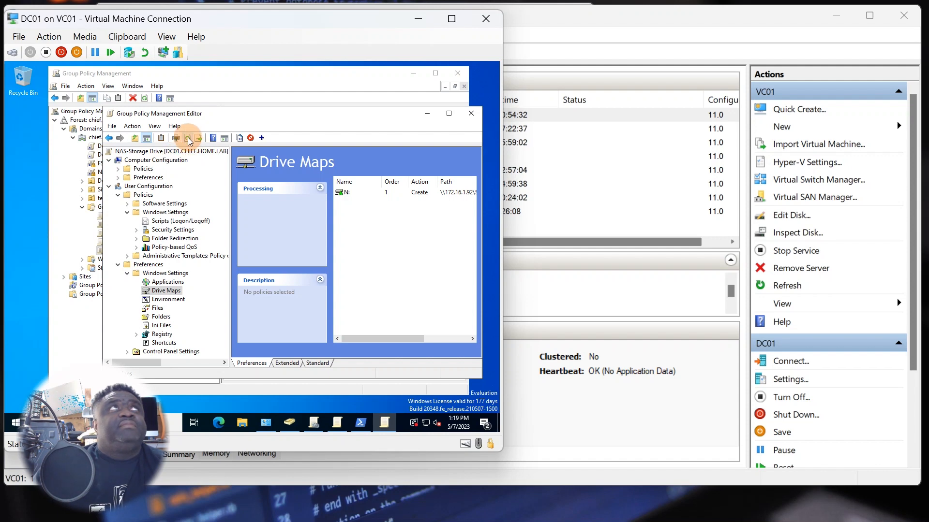
- Close the policy editor and refresh the Group Policy Management view
{"action": "left_click", "coordinate": [471, 113]}
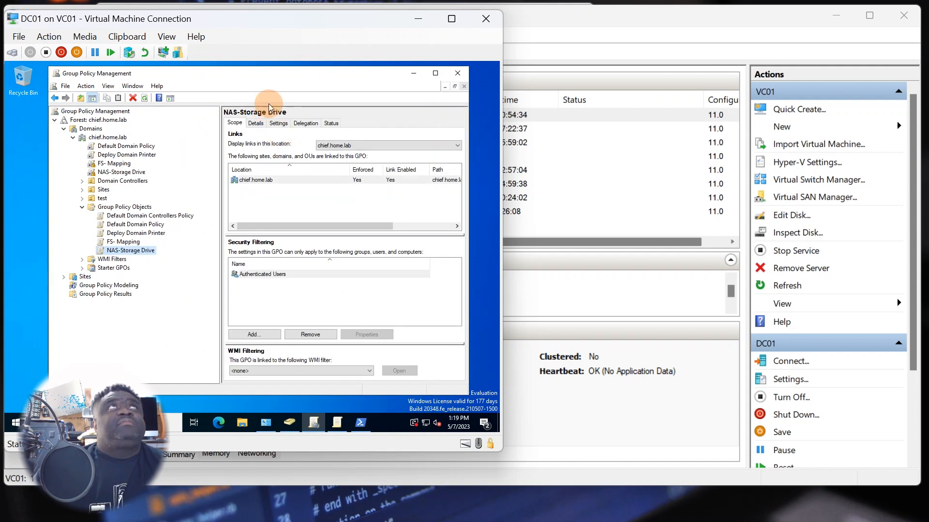
{"action": "left_click", "coordinate": [122, 251]}
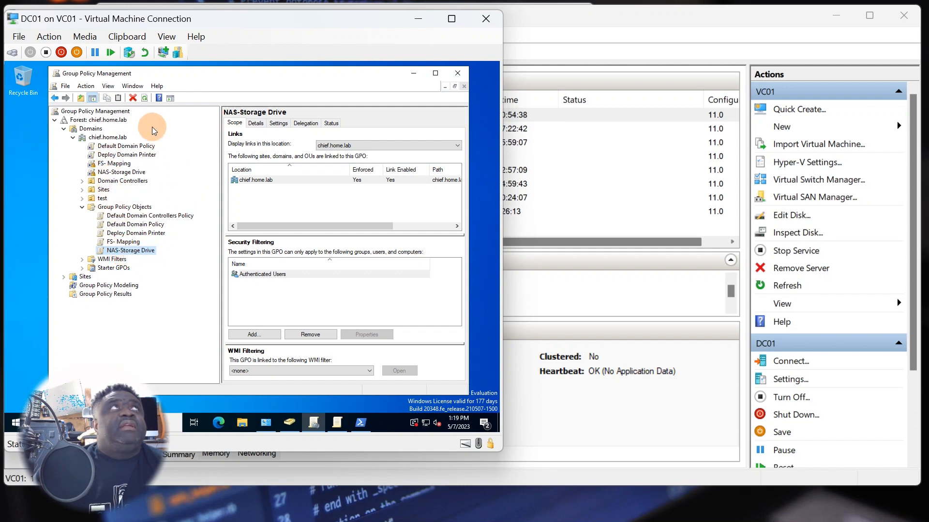
{"action": "left_click", "coordinate": [145, 99]}
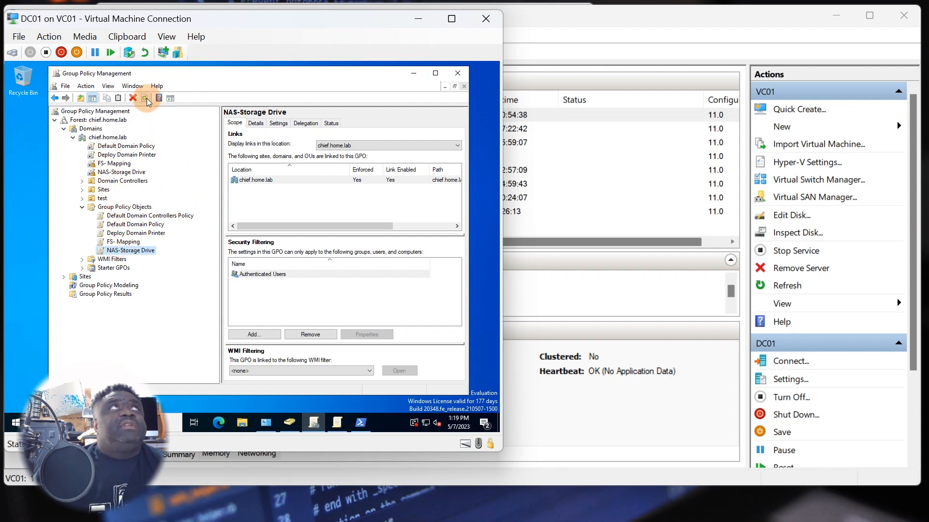
- Run gpupdate /force in PowerShell on DC01, then minimize the DC01 window
{"action": "left_click", "coordinate": [16, 425]}
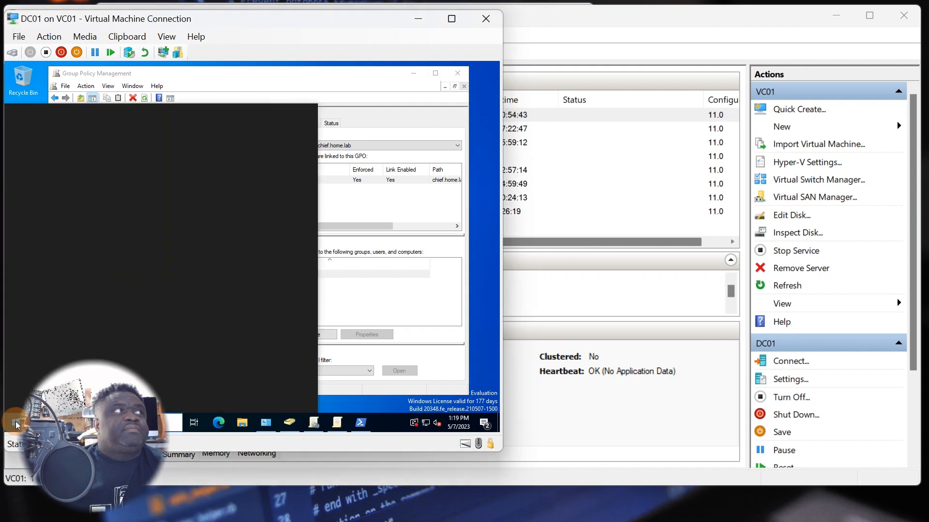
{"action": "left_click", "coordinate": [231, 158]}
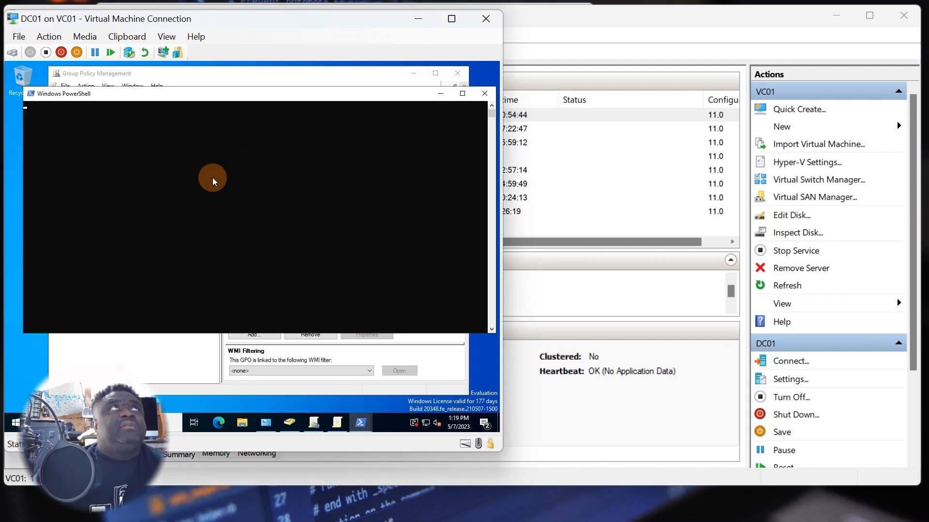
{"action": "left_click", "coordinate": [199, 190]}
{"action": "type", "text": "g"}
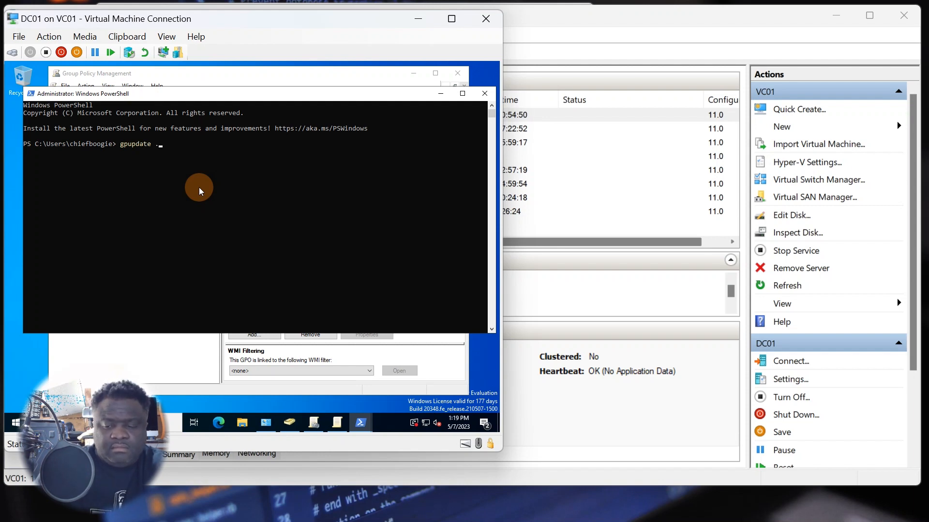
{"action": "type", "text": "pupdate /force"}
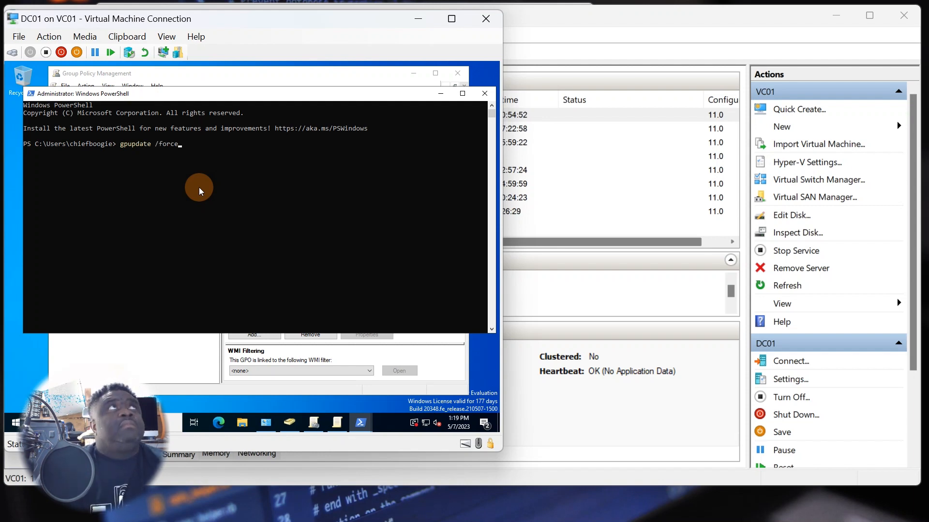
{"action": "key", "text": "Return"}
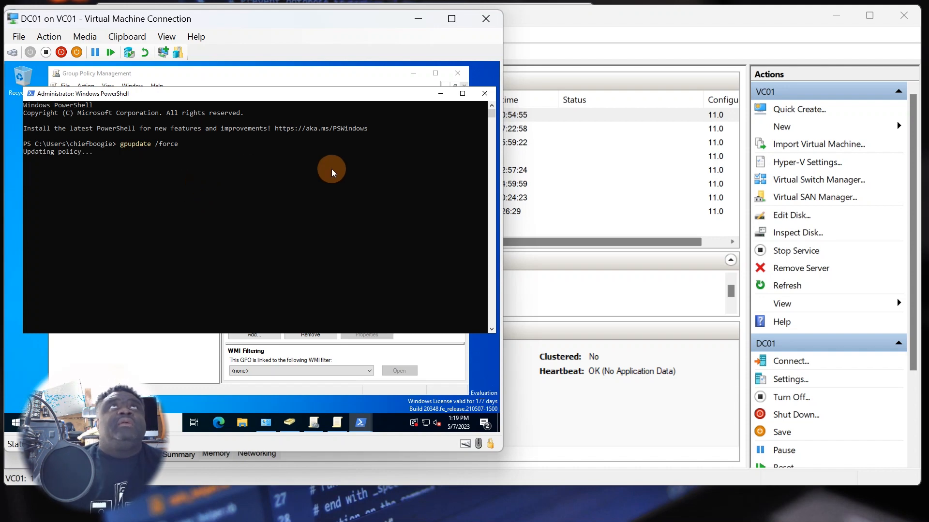
{"action": "left_click", "coordinate": [425, 23]}
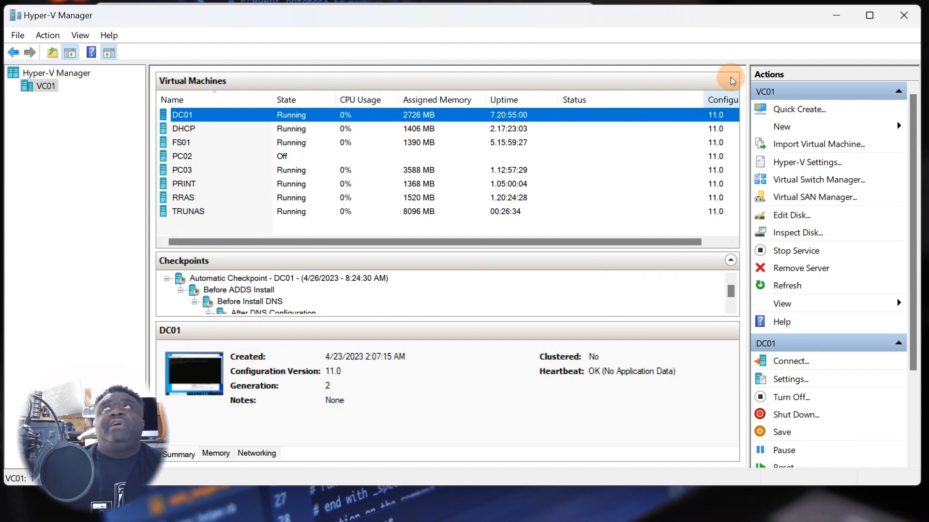
- Open Windows PowerShell on the client machine from the Start search for 'power'
{"action": "left_click", "coordinate": [834, 15]}
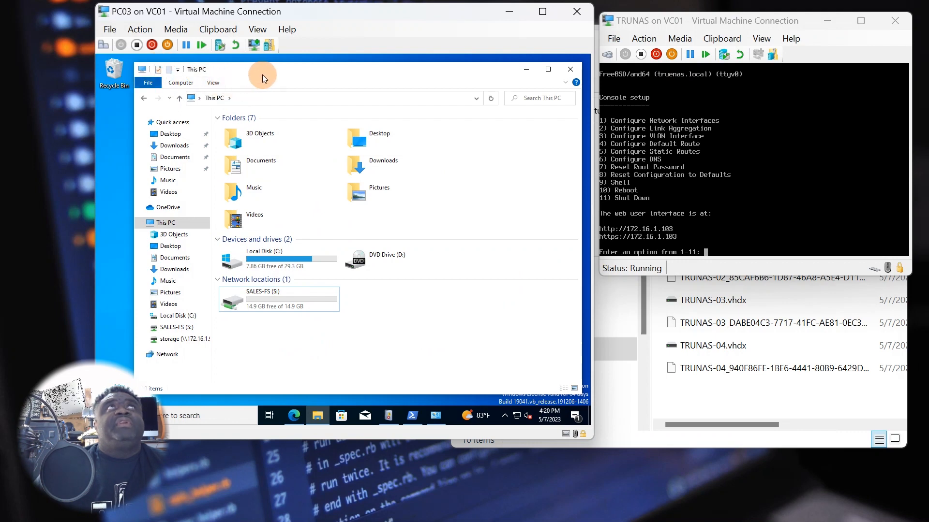
{"action": "left_click_drag", "start_coordinate": [284, 69], "coordinate": [290, 63]}
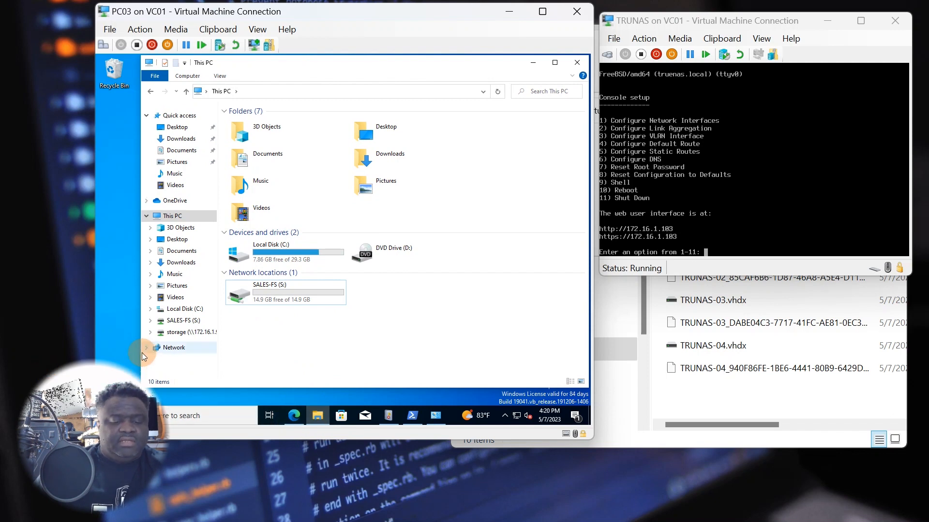
{"action": "key", "text": "super"}
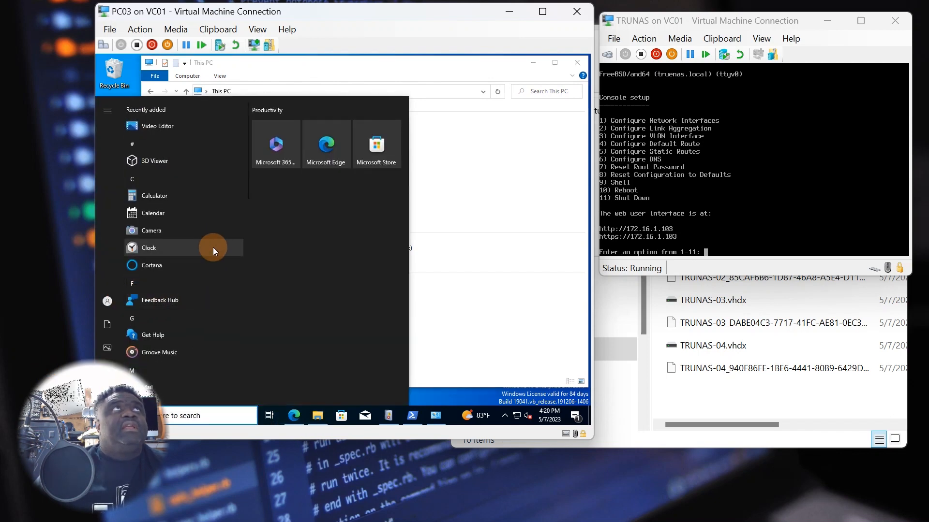
{"action": "type", "text": "power"}
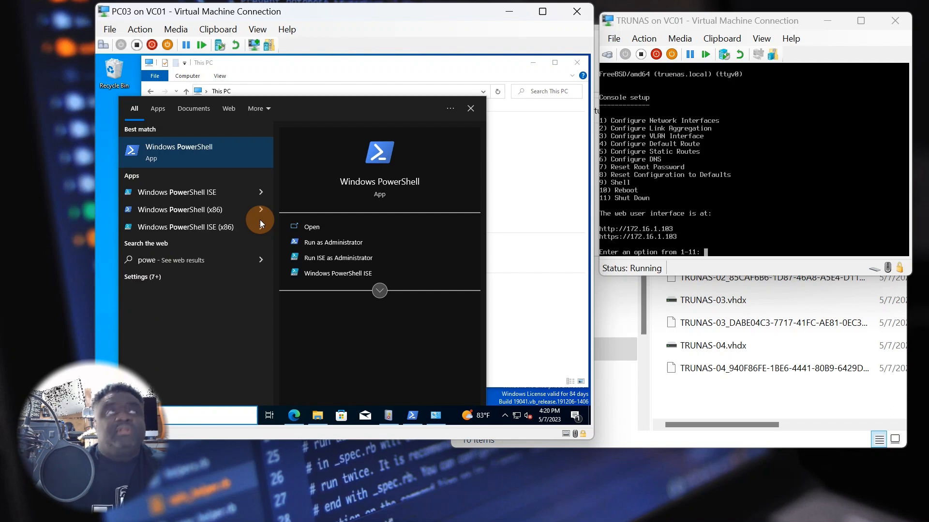
{"action": "left_click", "coordinate": [175, 151]}
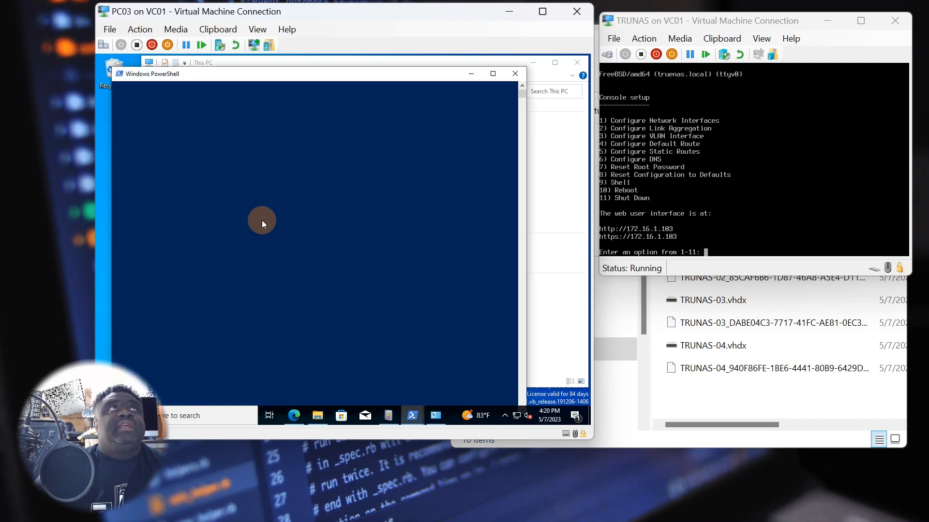
{"action": "mouse_move", "coordinate": [274, 73]}
{"action": "left_mouse_down"}
{"action": "mouse_move", "coordinate": [281, 277]}
{"action": "mouse_move", "coordinate": [270, 68]}
{"action": "left_mouse_up"}
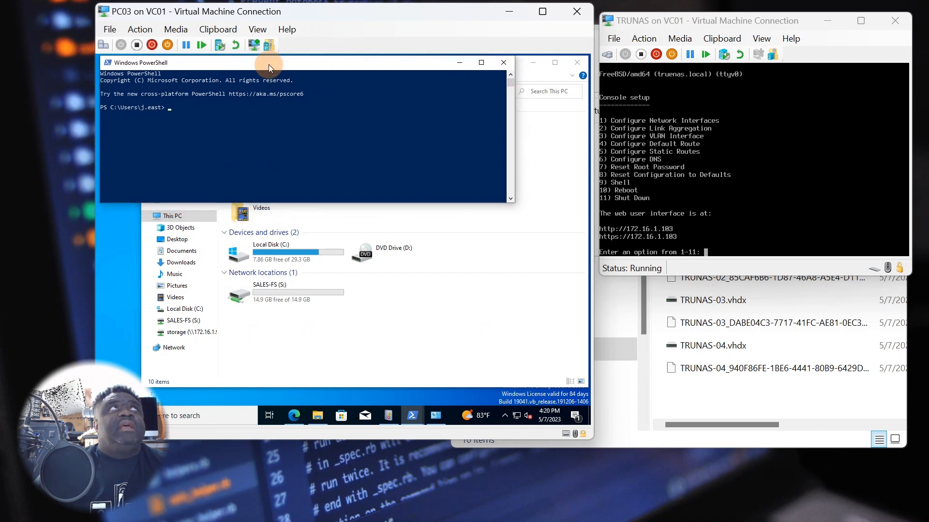
{"action": "left_click_drag", "start_coordinate": [242, 114], "coordinate": [241, 121]}
{"action": "left_click", "coordinate": [208, 114]}
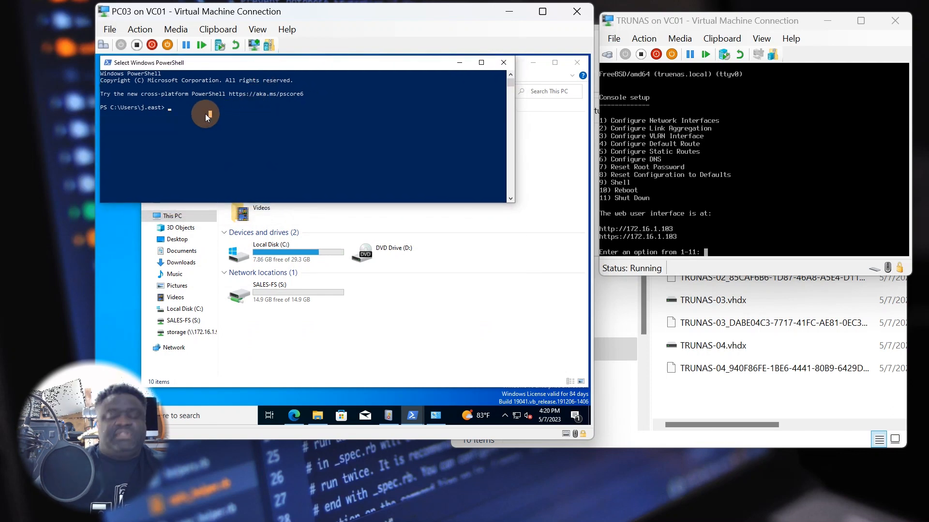
- Run gpupdate /force and open the new NAS STORAGE (N:) drive
{"action": "type", "text": "gp"}
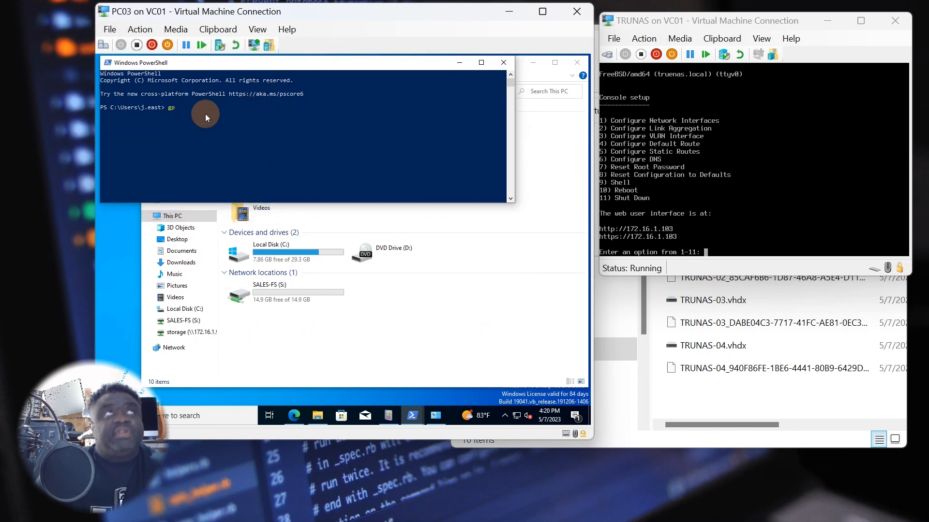
{"action": "type", "text": "update /force"}
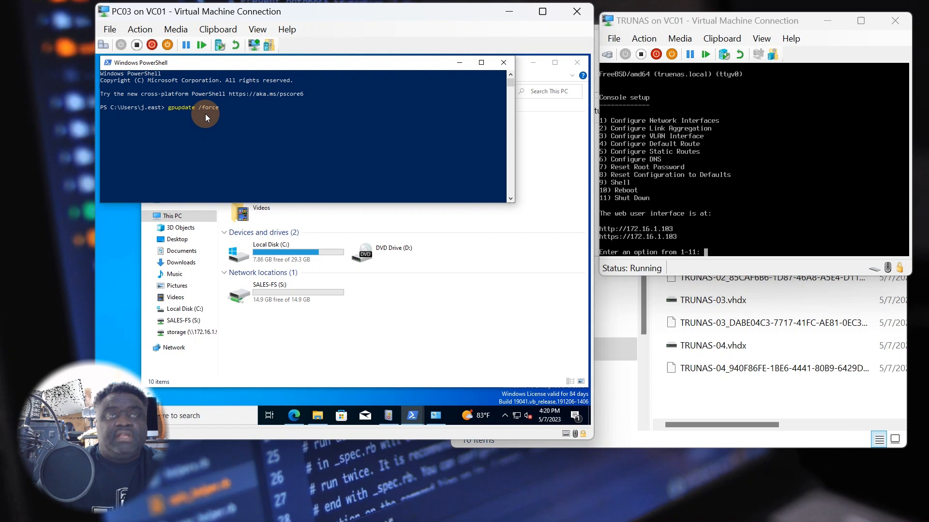
{"action": "key", "text": "Return"}
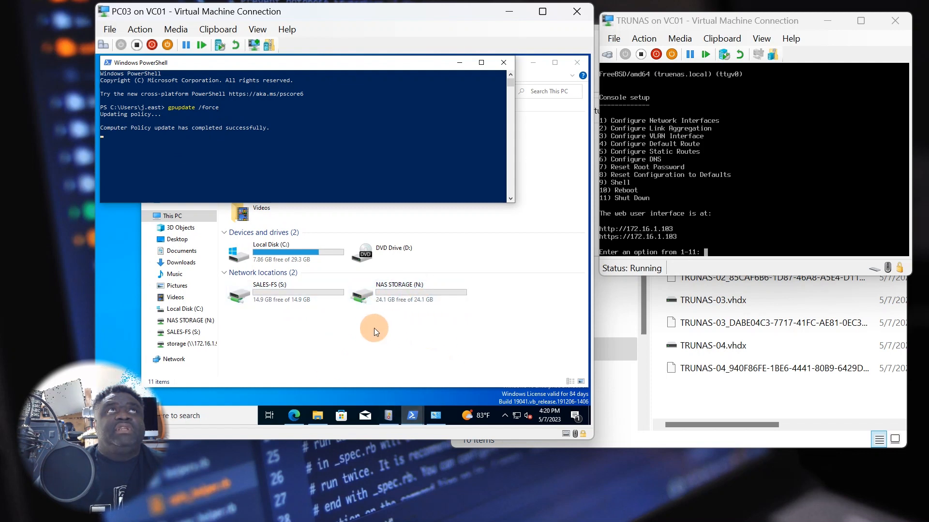
{"action": "double_click", "coordinate": [402, 297]}
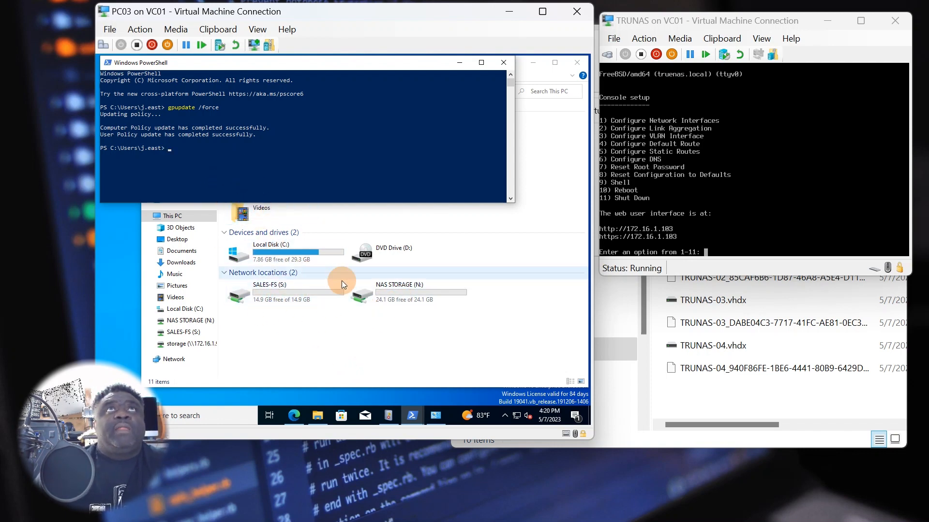
{"action": "double_click", "coordinate": [387, 299]}
- Try New > Folder on the empty N: drive and cancel the Access Denied error
{"action": "right_click", "coordinate": [284, 206]}
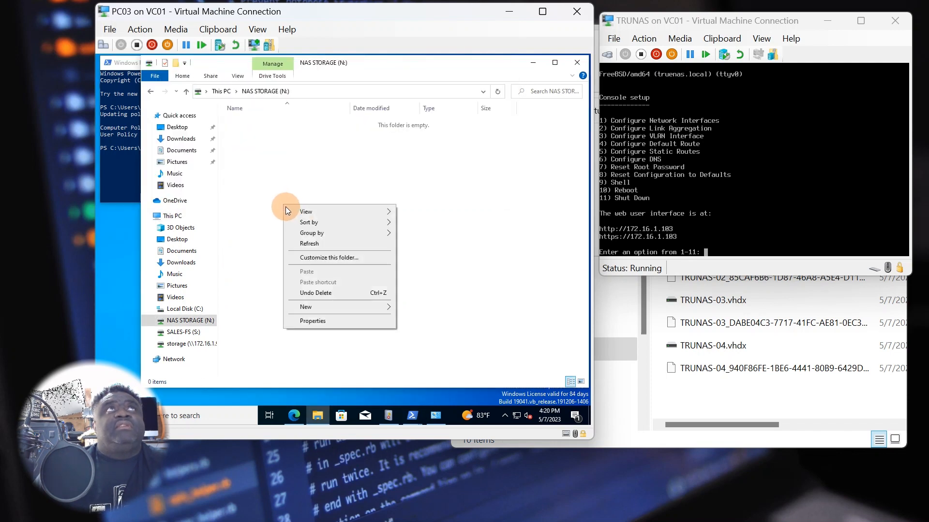
{"action": "mouse_move", "coordinate": [324, 306]}
{"action": "left_click", "coordinate": [412, 310]}
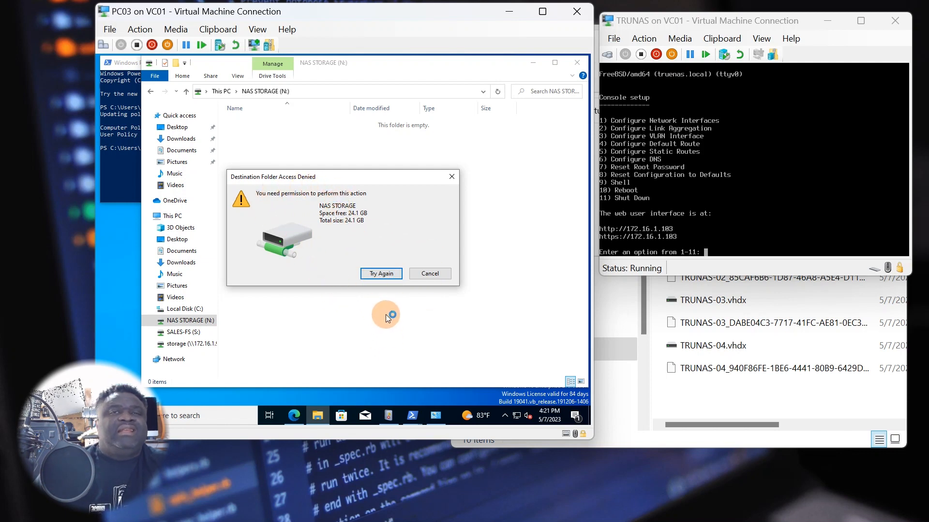
{"action": "left_click", "coordinate": [431, 275]}
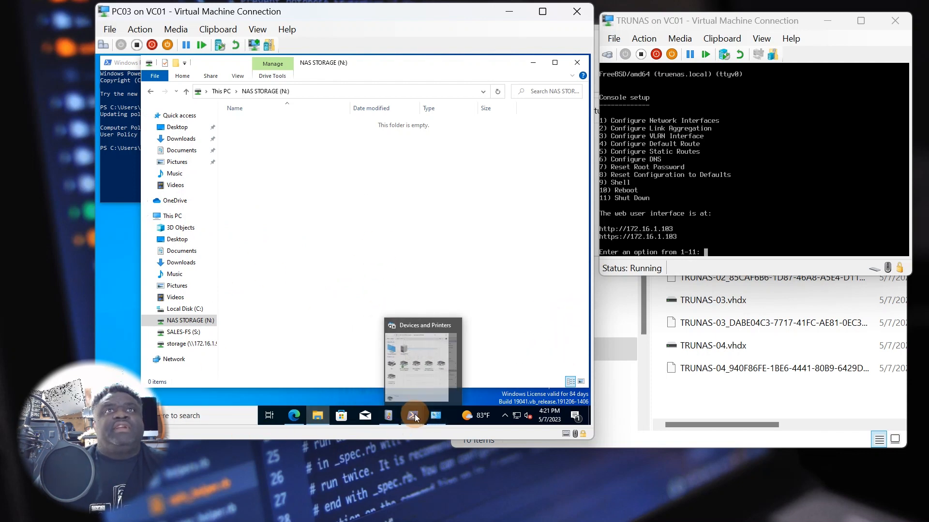
{"action": "mouse_move", "coordinate": [414, 411]}
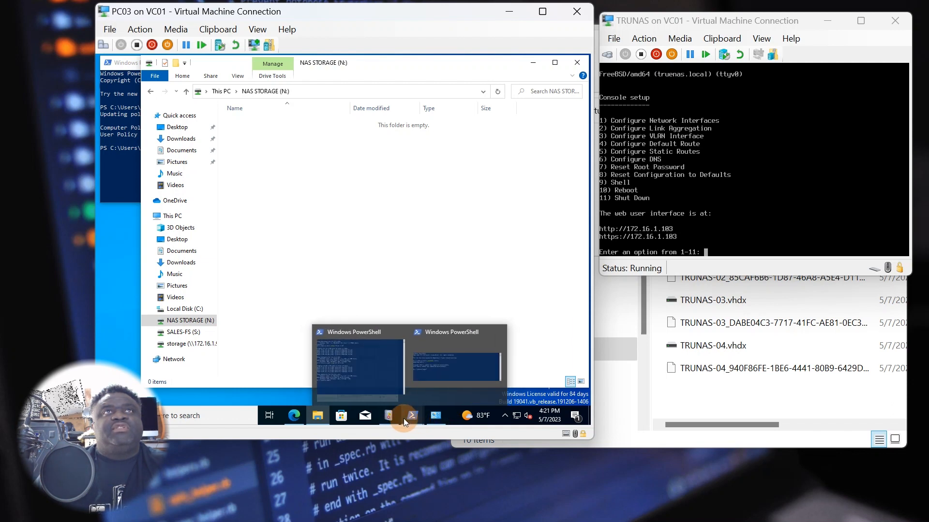
- In TrueNAS Accounts > Users, expand the user account and open it for editing
{"action": "mouse_move", "coordinate": [290, 408]}
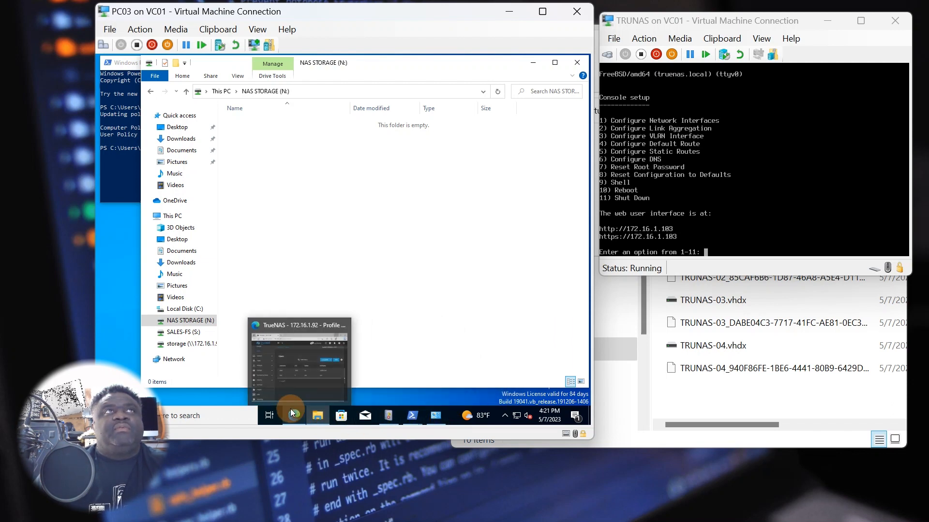
{"action": "left_click", "coordinate": [296, 384]}
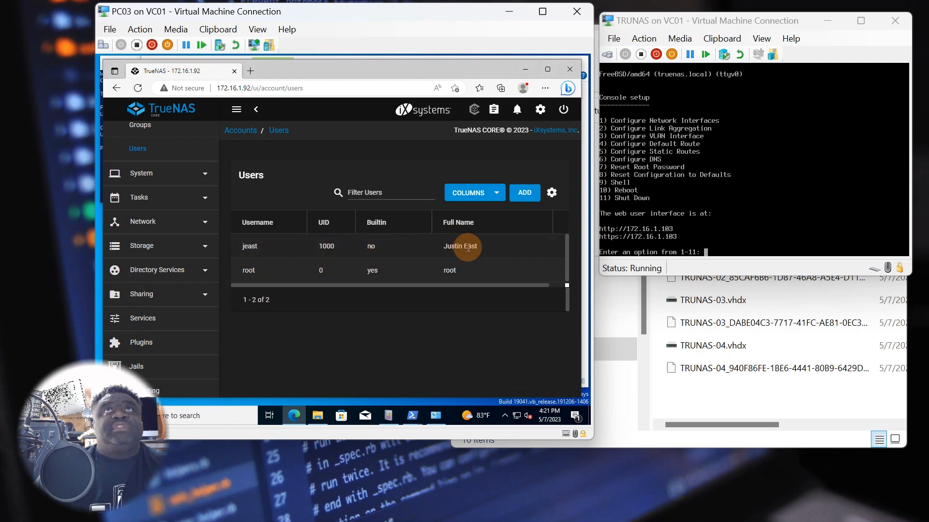
{"action": "left_click_drag", "start_coordinate": [463, 285], "coordinate": [503, 288]}
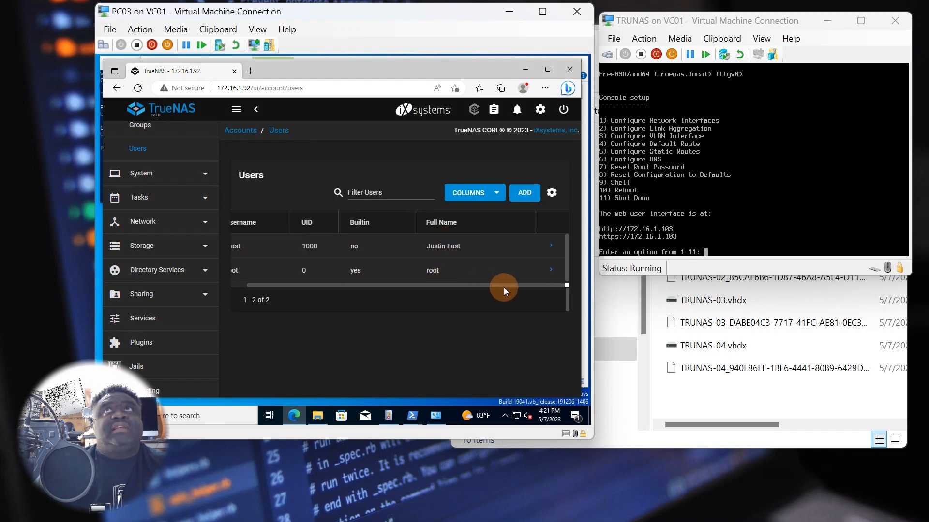
{"action": "left_click", "coordinate": [559, 248]}
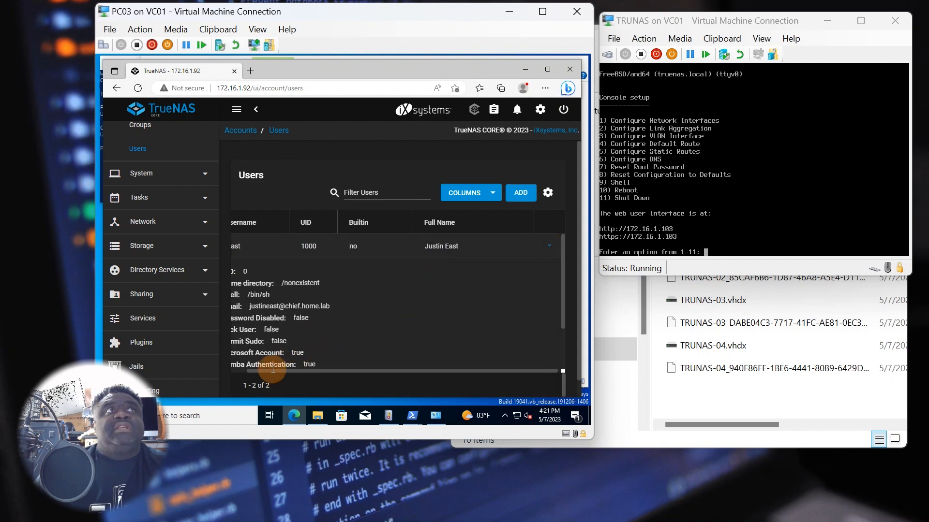
{"action": "left_click_drag", "start_coordinate": [281, 366], "coordinate": [243, 373]}
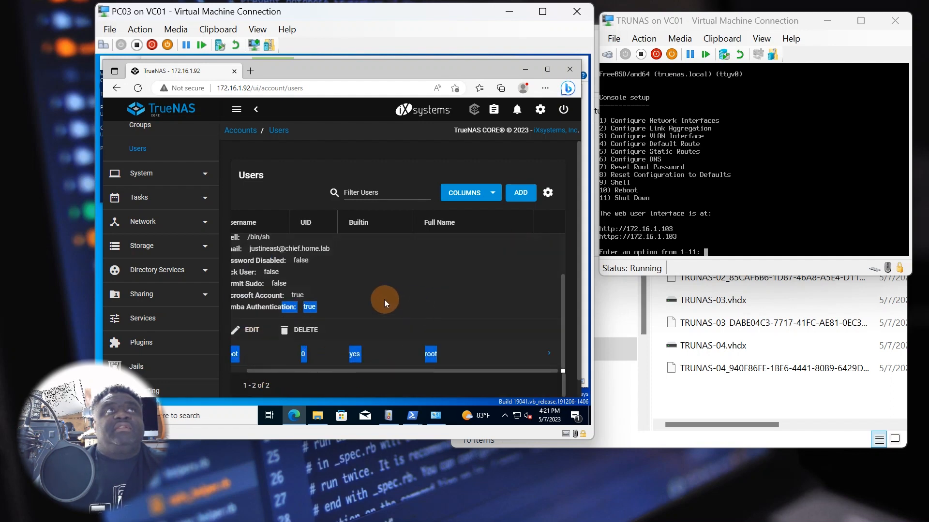
{"action": "left_click", "coordinate": [233, 349]}
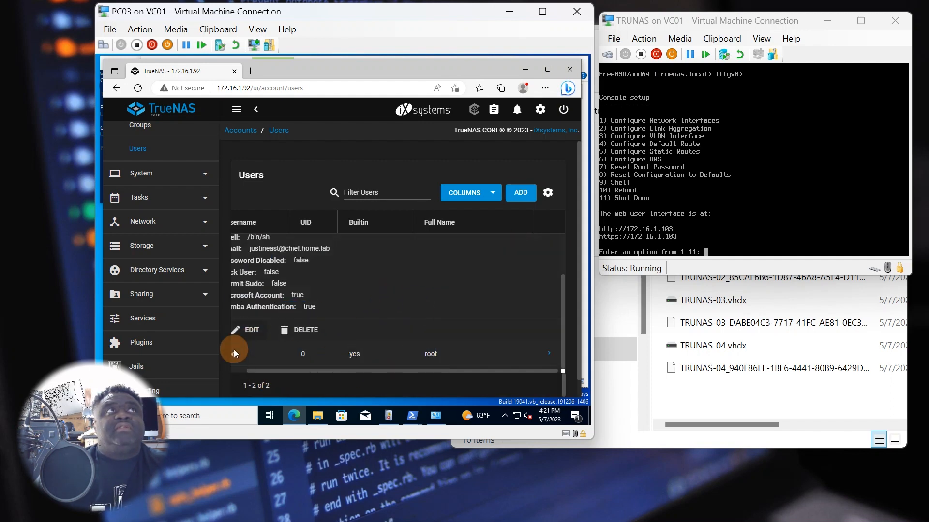
{"action": "left_click", "coordinate": [255, 329]}
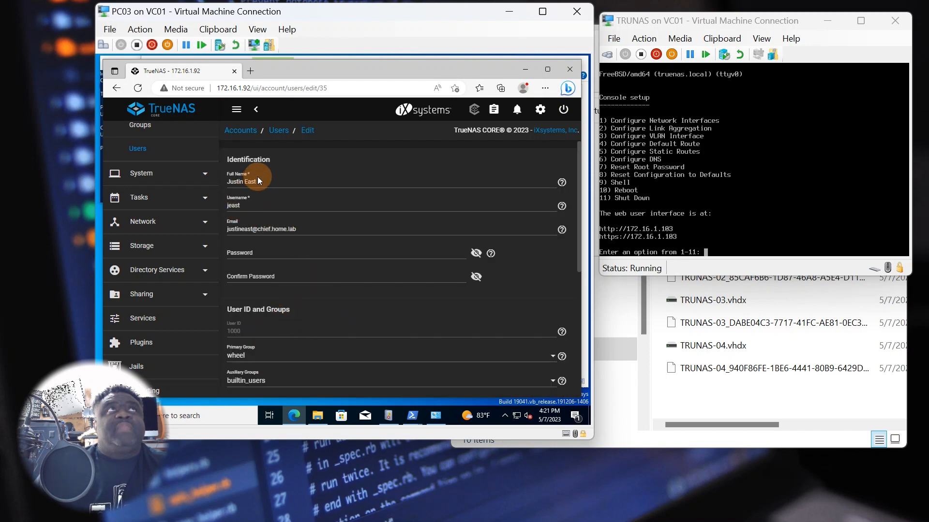
- Tick Group and Other Write permissions on the user's home directory
{"action": "scroll", "coordinate": [265, 293], "scroll_direction": "down", "scroll_amount": 3}
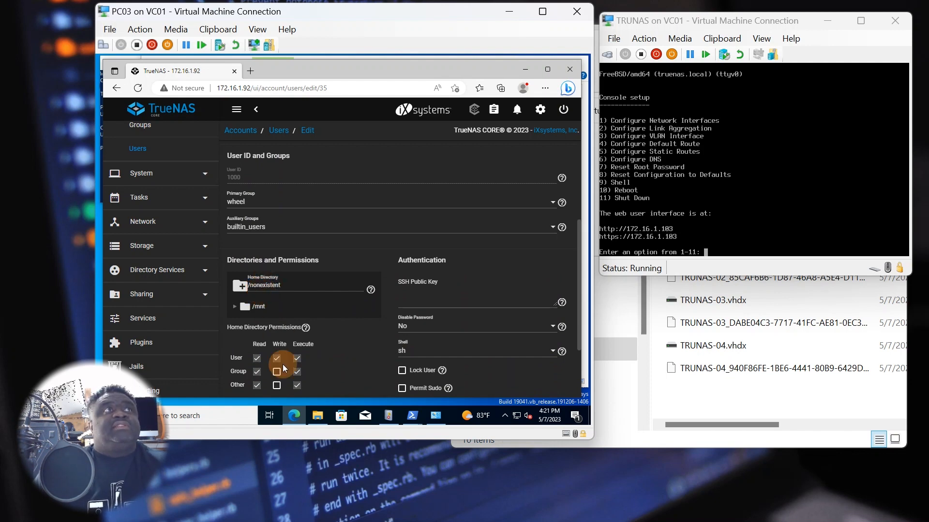
{"action": "left_click", "coordinate": [277, 387]}
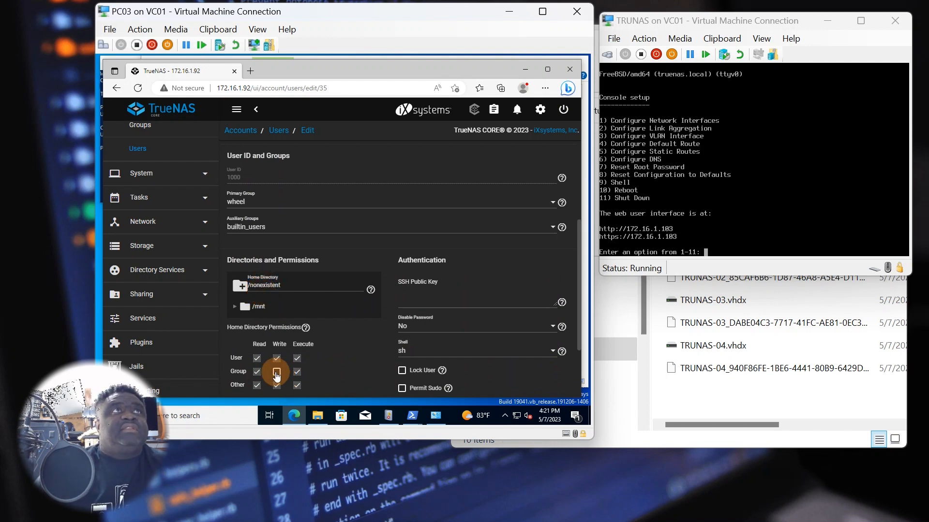
{"action": "left_click", "coordinate": [277, 372]}
{"action": "scroll", "coordinate": [293, 366], "scroll_direction": "down", "scroll_amount": 2}
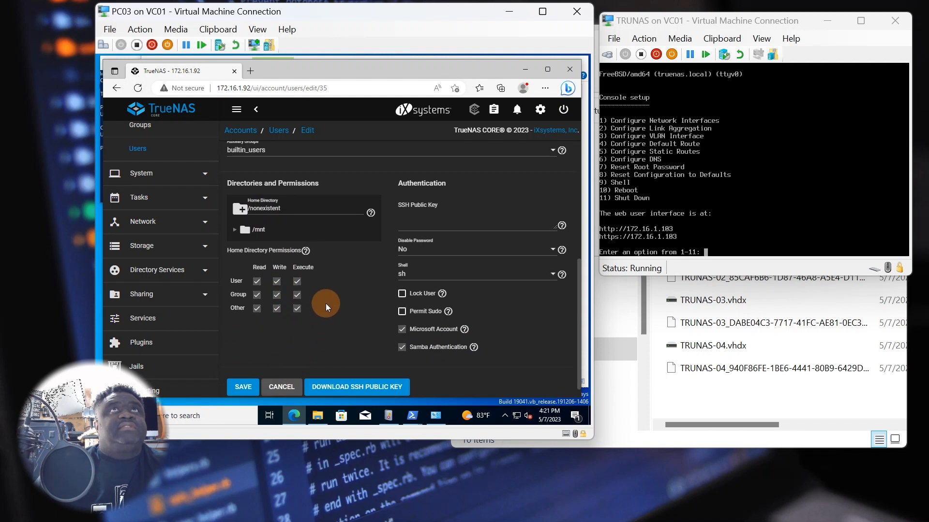
{"action": "scroll", "coordinate": [306, 340], "scroll_direction": "up", "scroll_amount": 5}
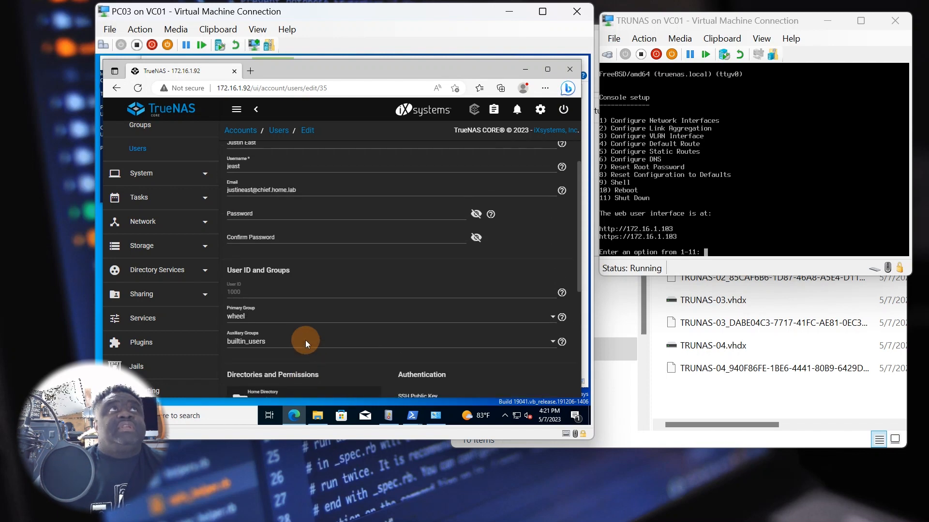
- Set the primary group to builtin_users and save the user account
{"action": "left_click", "coordinate": [321, 317]}
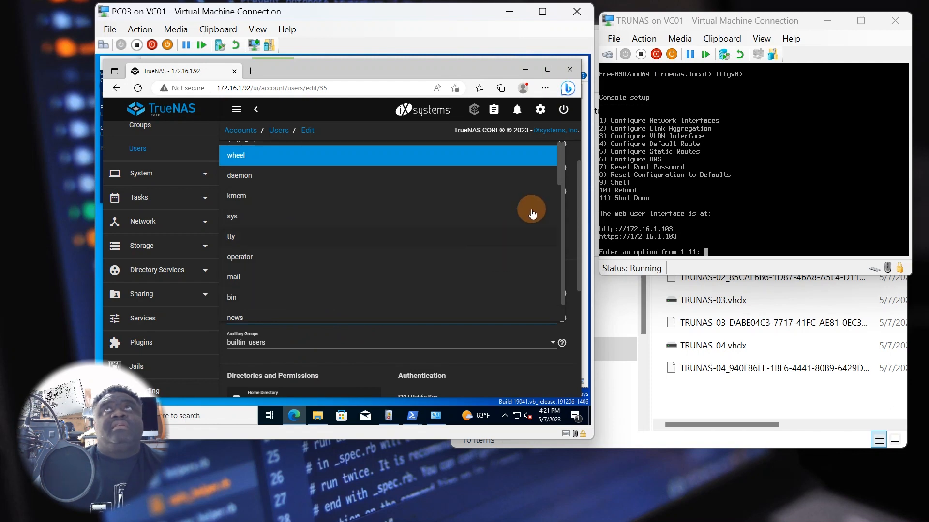
{"action": "left_click_drag", "start_coordinate": [560, 172], "coordinate": [544, 334]}
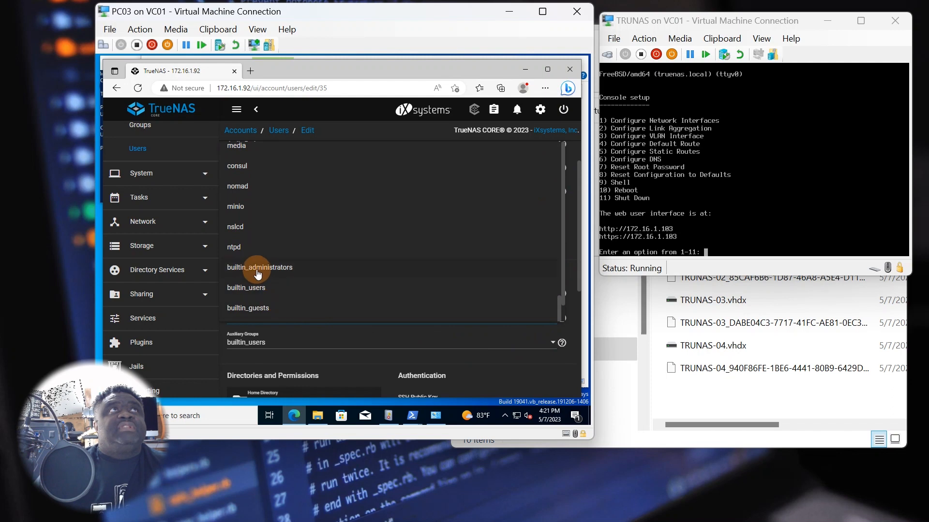
{"action": "left_click", "coordinate": [251, 287]}
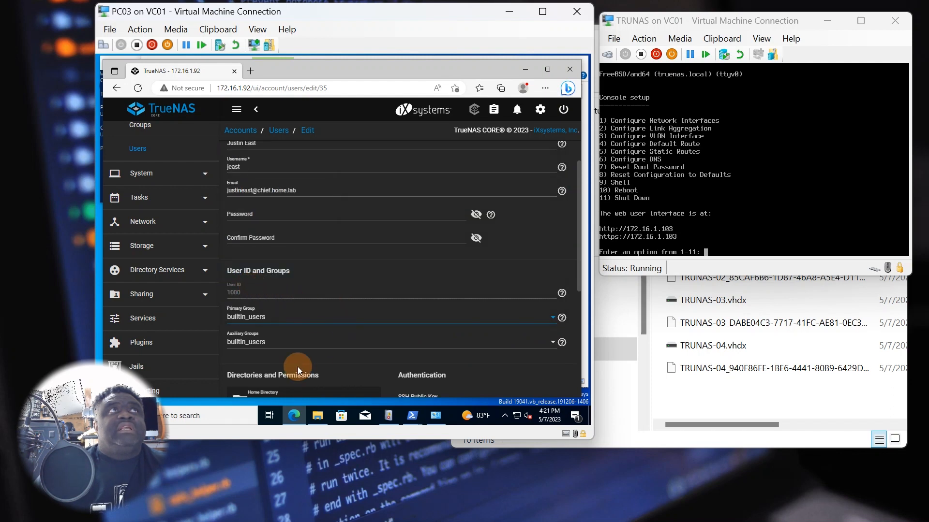
{"action": "scroll", "coordinate": [265, 335], "scroll_direction": "up", "scroll_amount": 1}
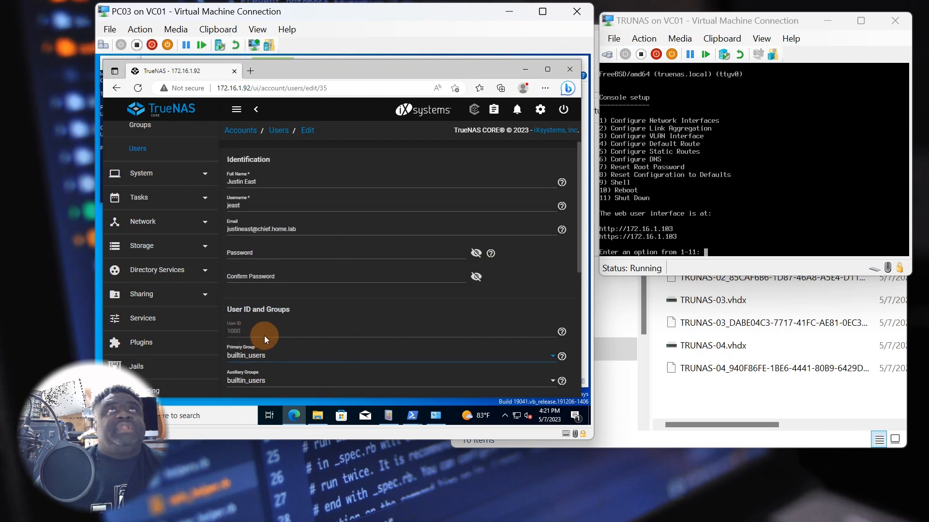
{"action": "scroll", "coordinate": [268, 331], "scroll_direction": "down", "scroll_amount": 10}
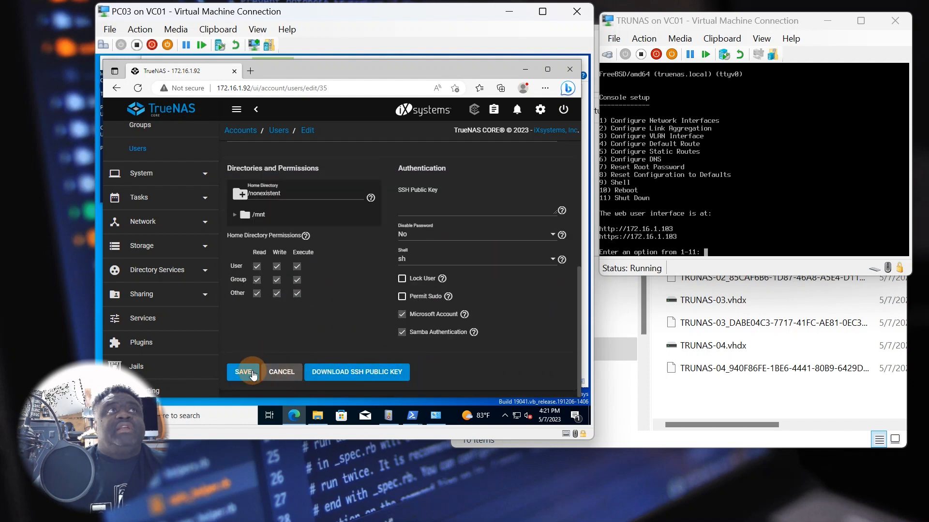
{"action": "left_click", "coordinate": [253, 370]}
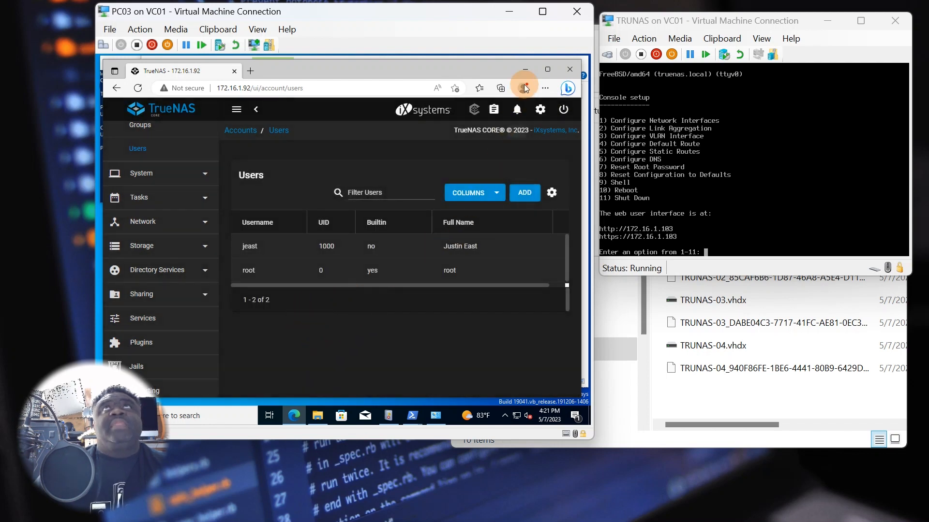
{"action": "left_click_drag", "start_coordinate": [503, 71], "coordinate": [506, 229]}
- Retry New > Folder on the N: drive; access is still denied
{"action": "left_click", "coordinate": [398, 189]}
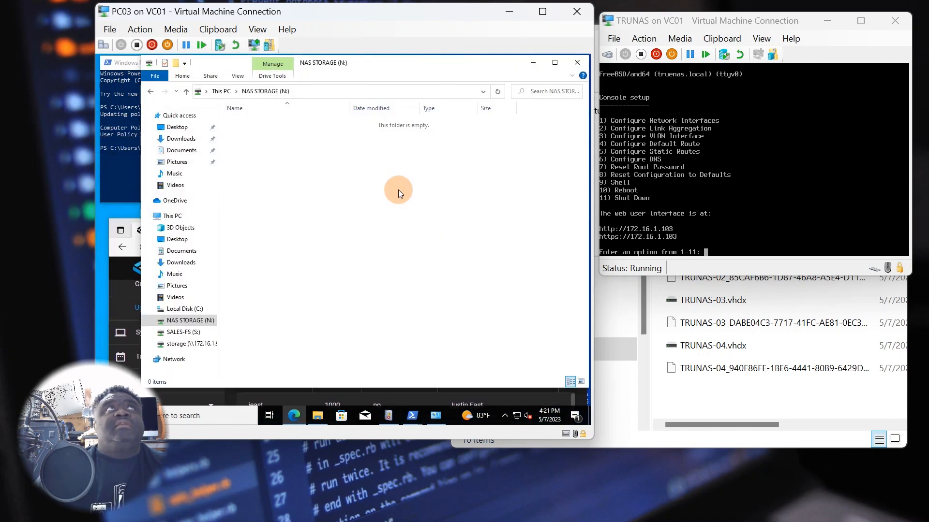
{"action": "right_click", "coordinate": [297, 206]}
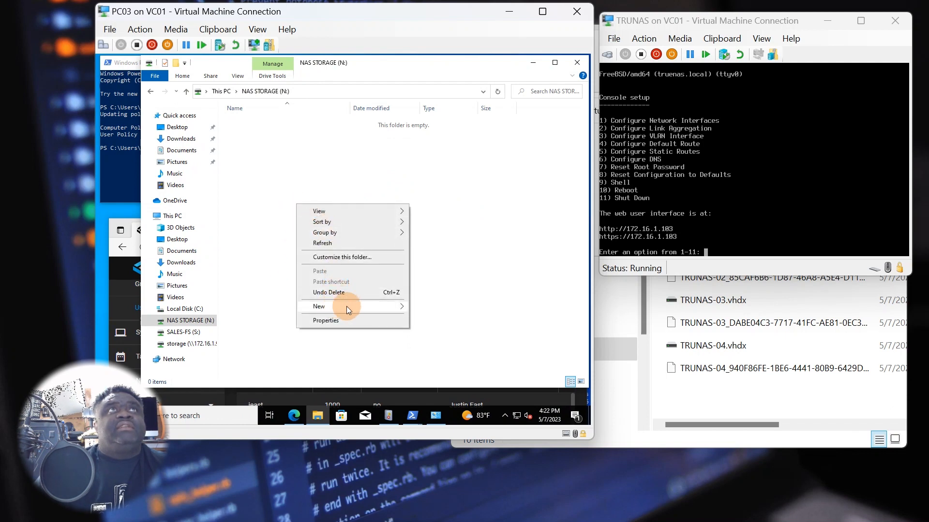
{"action": "mouse_move", "coordinate": [346, 307]}
{"action": "left_click", "coordinate": [422, 305]}
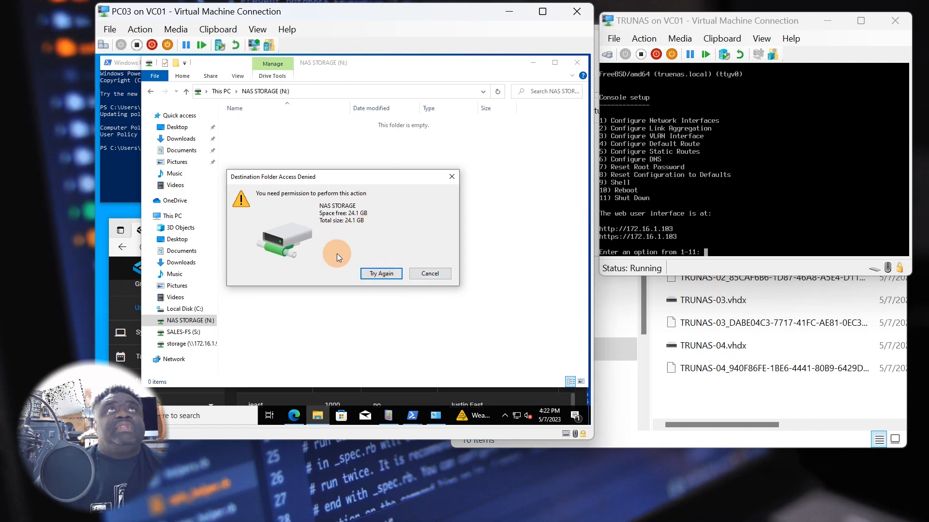
{"action": "left_click", "coordinate": [423, 274]}
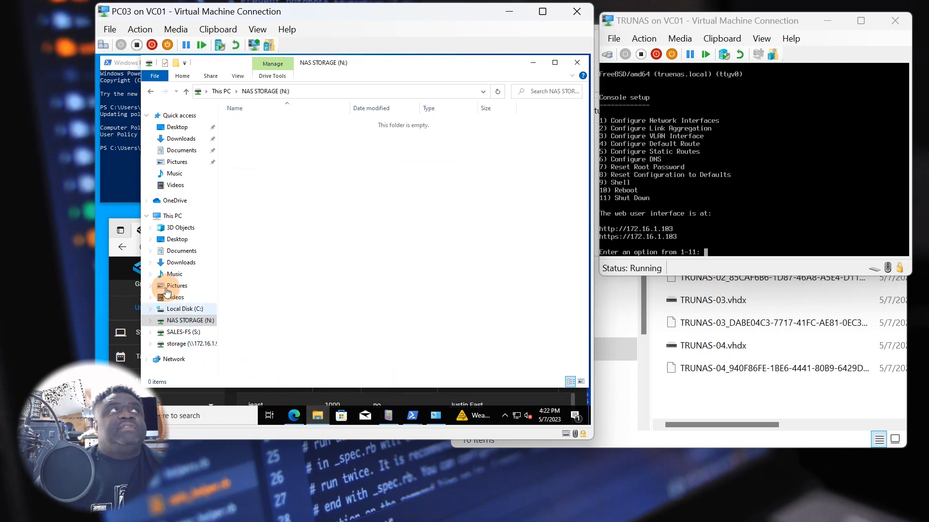
{"action": "left_click", "coordinate": [126, 218]}
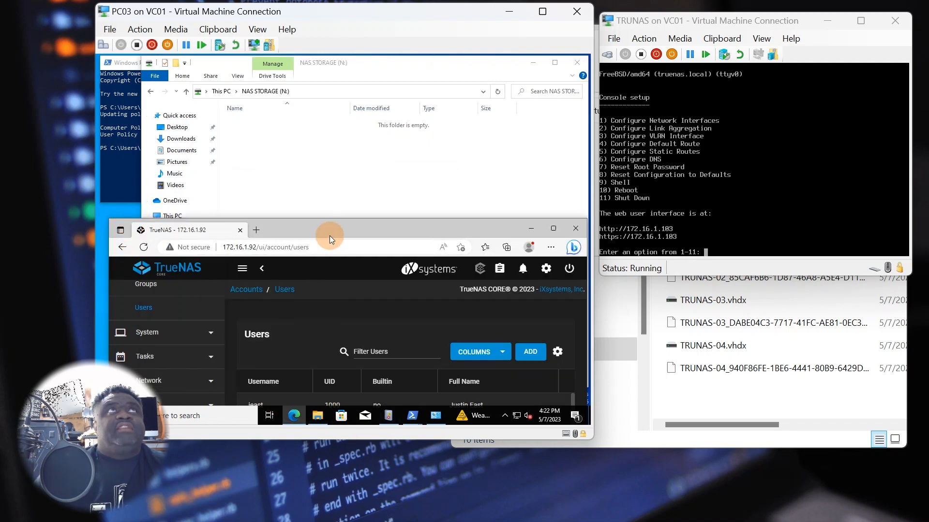
{"action": "left_click_drag", "start_coordinate": [329, 237], "coordinate": [329, 125]}
{"action": "mouse_move", "coordinate": [317, 416]}
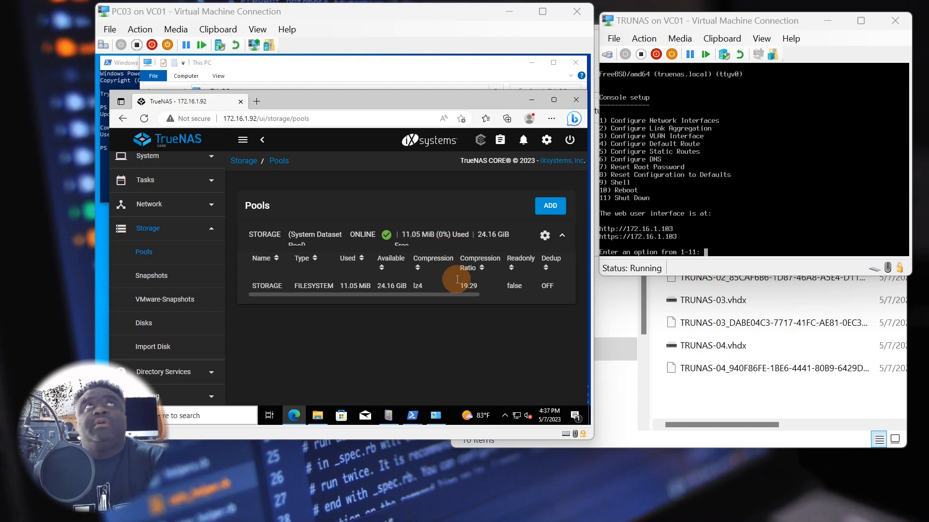
- Reopen NAS STORAGE (N:), retry the new folder, then return to the TrueNAS Storage Pools page
{"action": "left_click", "coordinate": [283, 76]}
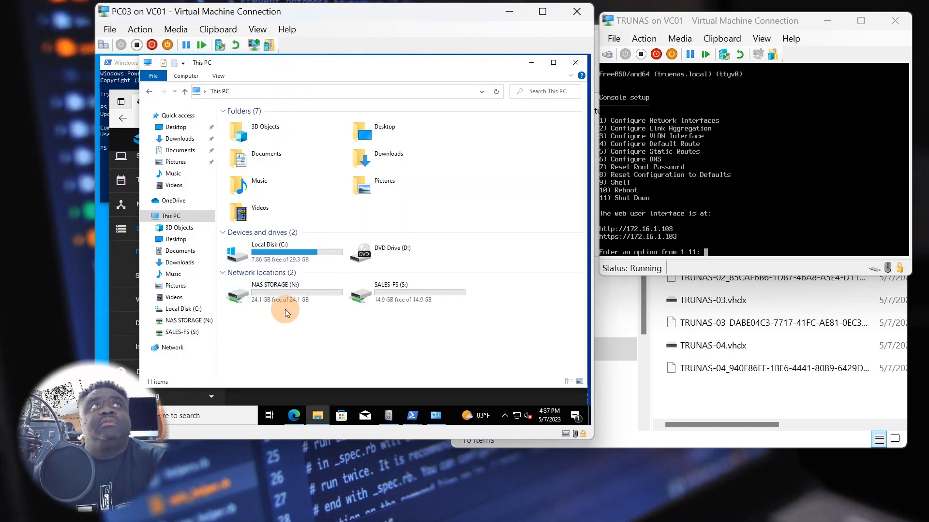
{"action": "double_click", "coordinate": [320, 295]}
{"action": "right_click", "coordinate": [317, 232]}
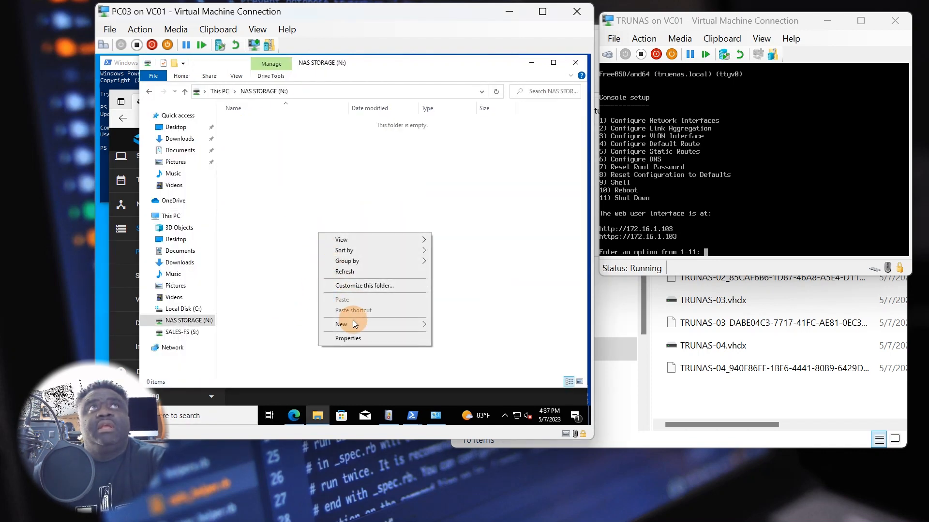
{"action": "mouse_move", "coordinate": [358, 325]}
{"action": "left_click", "coordinate": [442, 327]}
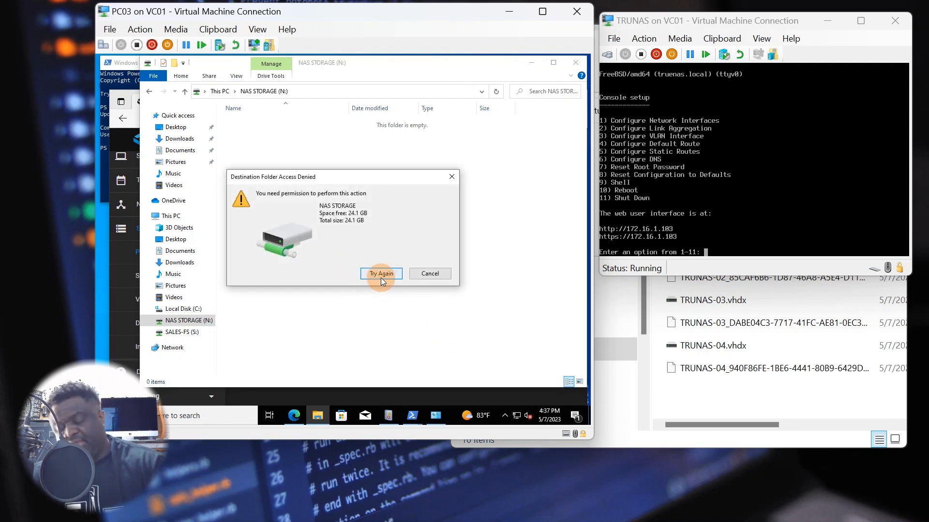
{"action": "left_click", "coordinate": [428, 273]}
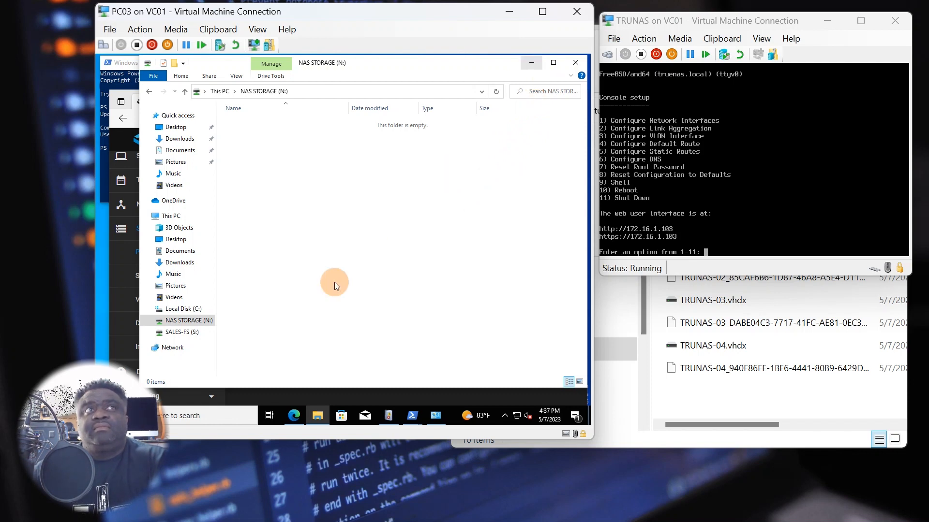
{"action": "left_click", "coordinate": [299, 417]}
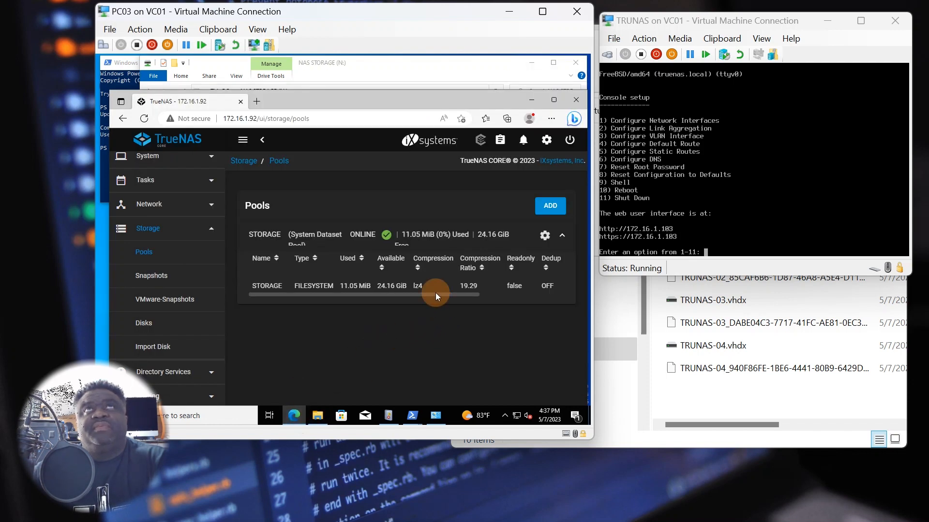
- Start a new dataset under the STORAGE pool and enter SALES as its name
{"action": "left_click_drag", "start_coordinate": [435, 293], "coordinate": [417, 307]}
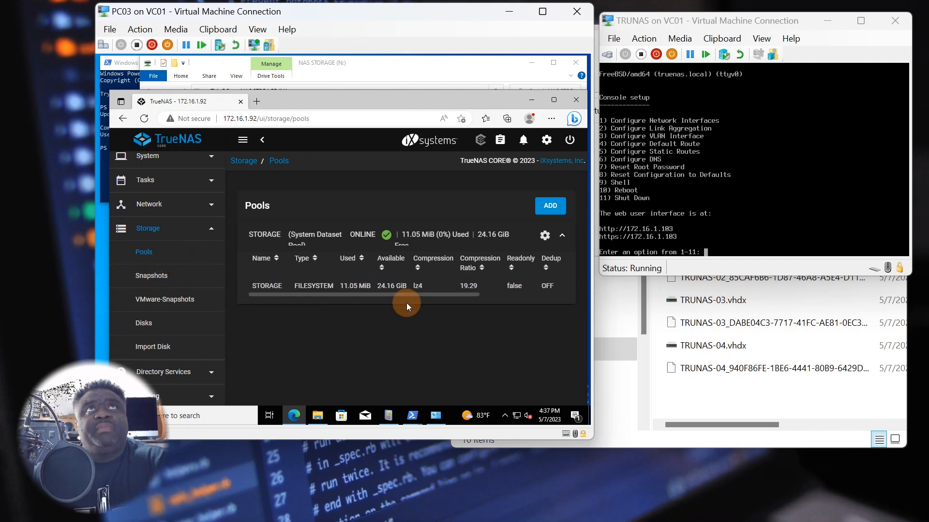
{"action": "left_click_drag", "start_coordinate": [424, 293], "coordinate": [544, 292]}
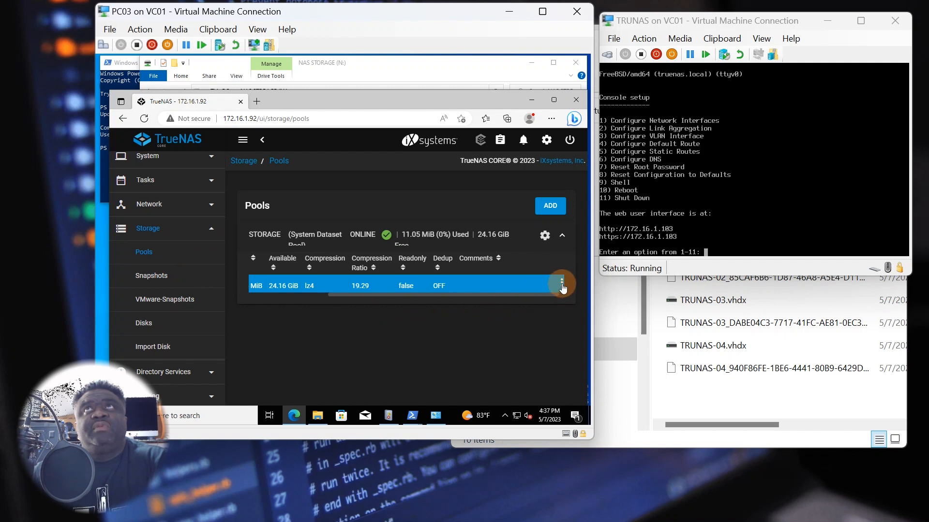
{"action": "left_click", "coordinate": [562, 285]}
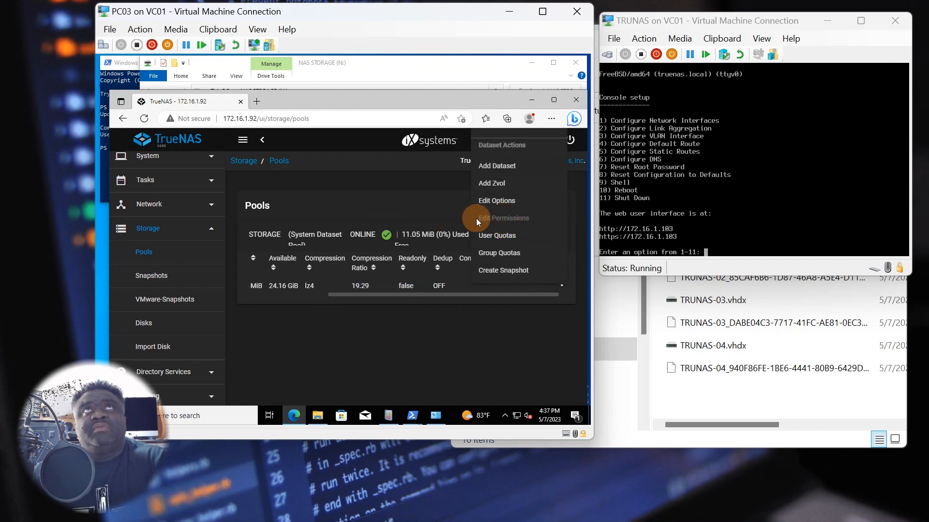
{"action": "left_click", "coordinate": [503, 167]}
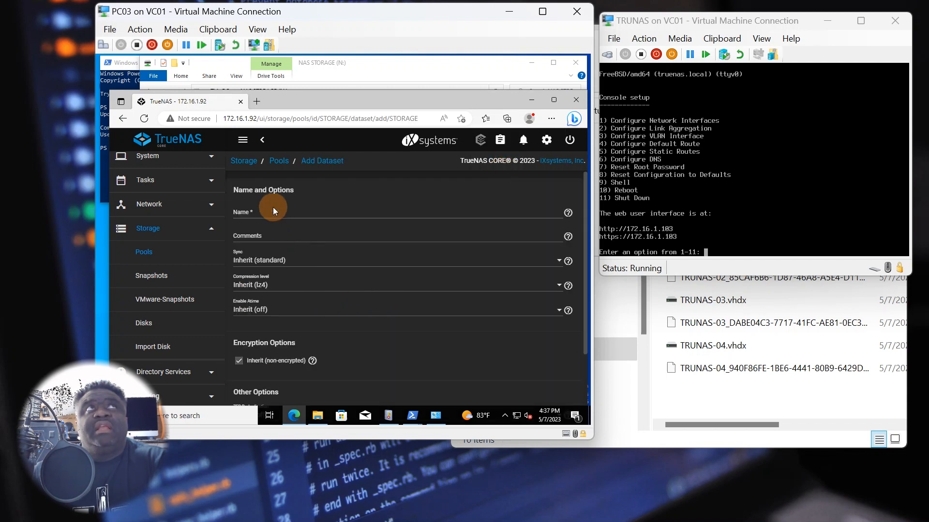
{"action": "left_click", "coordinate": [275, 213]}
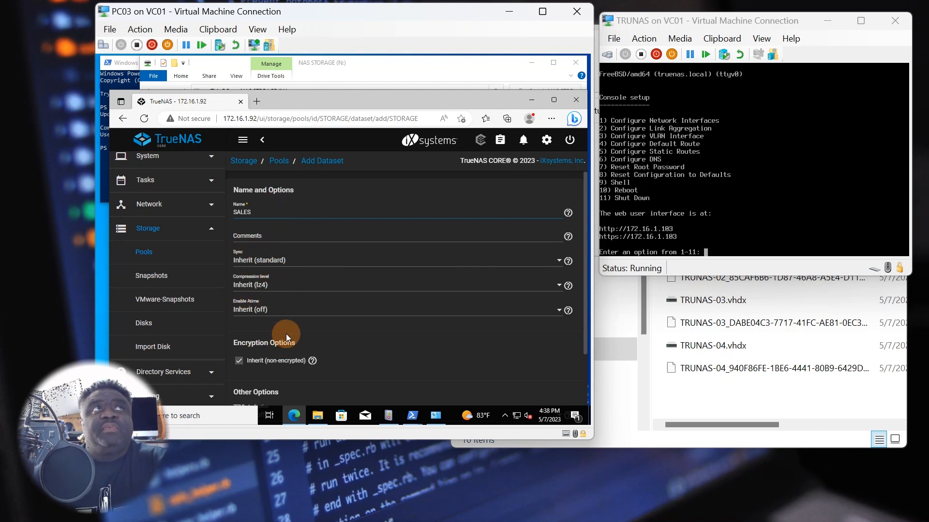
- Keep the inherited defaults, including lz4 compression, and submit the SALES dataset
{"action": "scroll", "coordinate": [286, 334], "scroll_direction": "down", "scroll_amount": 2}
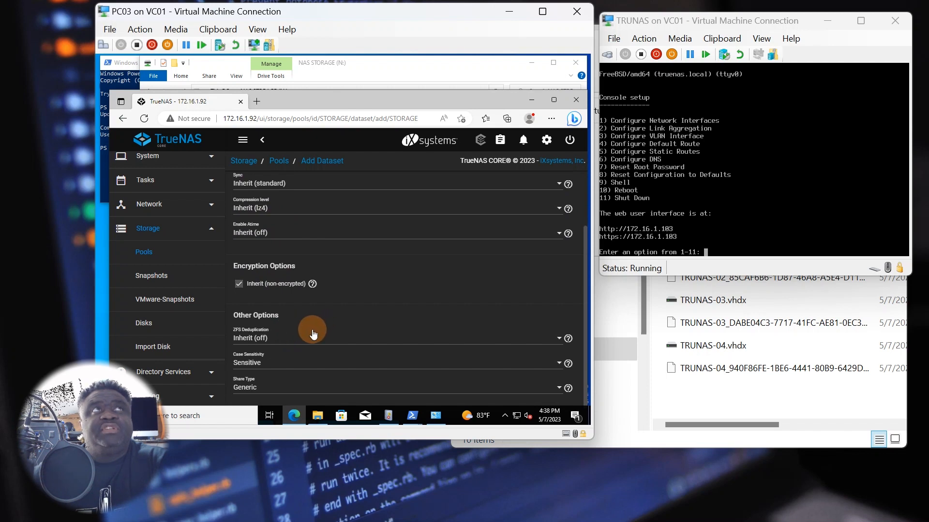
{"action": "scroll", "coordinate": [310, 335], "scroll_direction": "down", "scroll_amount": 1}
{"action": "scroll", "coordinate": [275, 334], "scroll_direction": "up", "scroll_amount": 3}
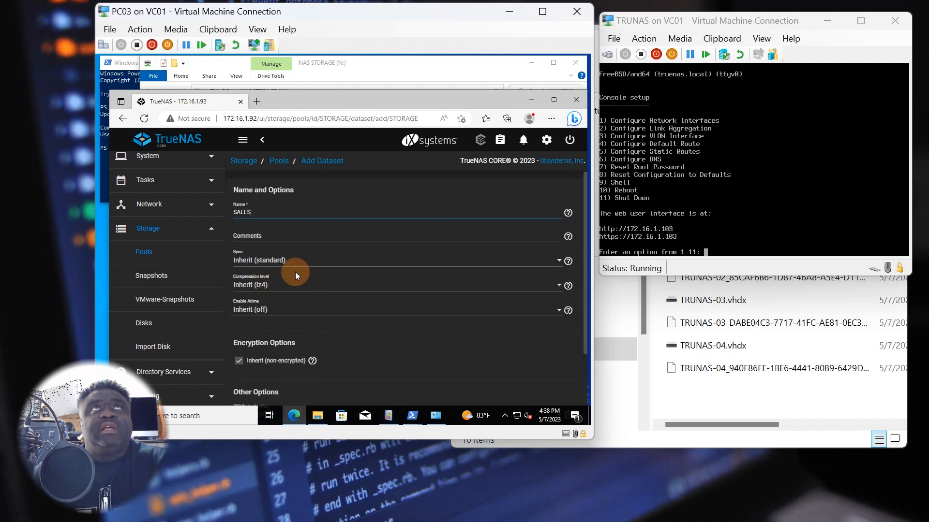
{"action": "mouse_move", "coordinate": [312, 360]}
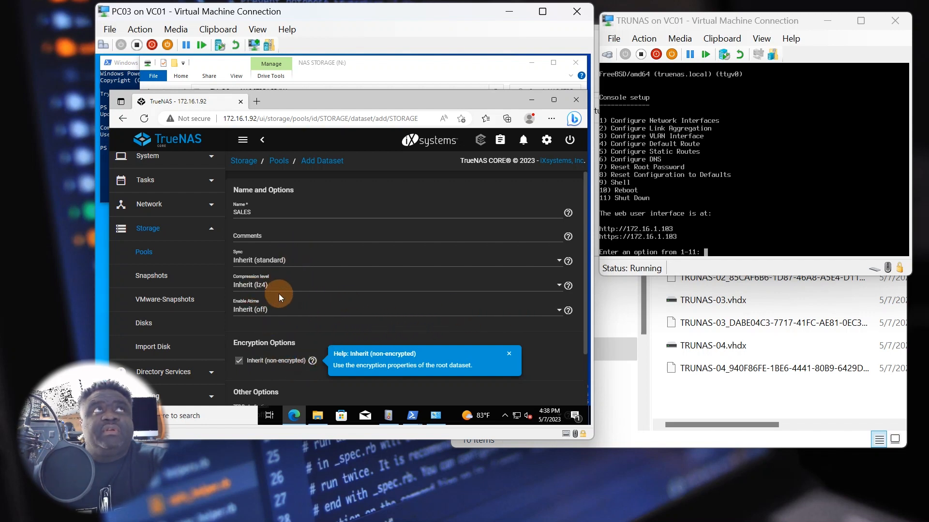
{"action": "scroll", "coordinate": [304, 339], "scroll_direction": "down", "scroll_amount": 2}
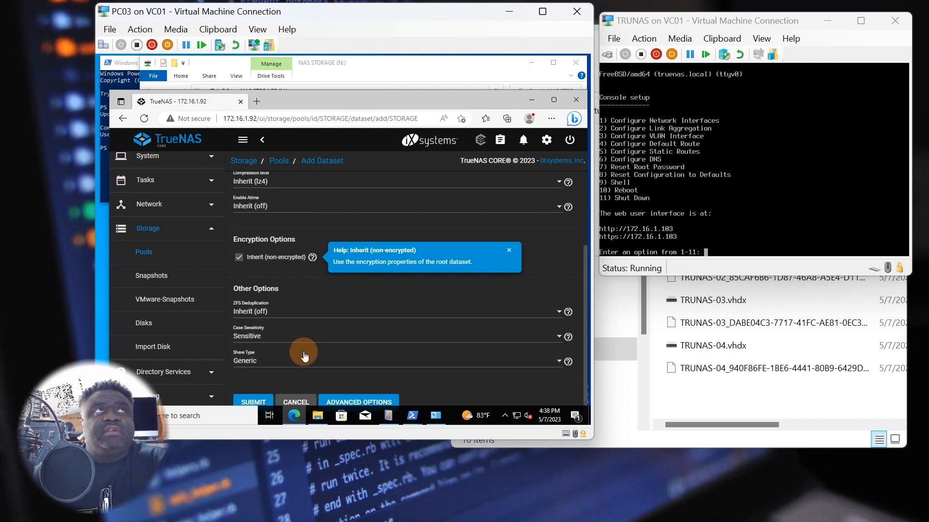
{"action": "scroll", "coordinate": [303, 350], "scroll_direction": "up", "scroll_amount": 1}
{"action": "scroll", "coordinate": [303, 350], "scroll_direction": "down", "scroll_amount": 1}
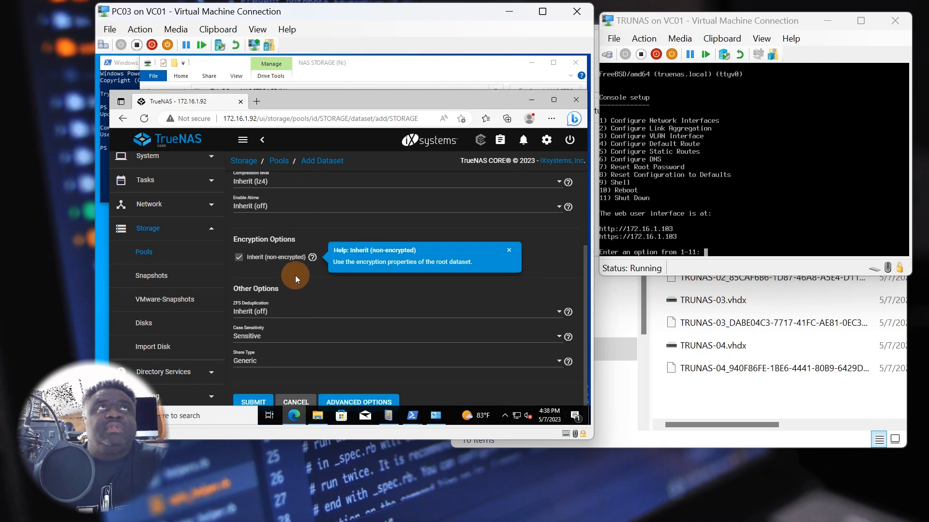
{"action": "left_click", "coordinate": [255, 401]}
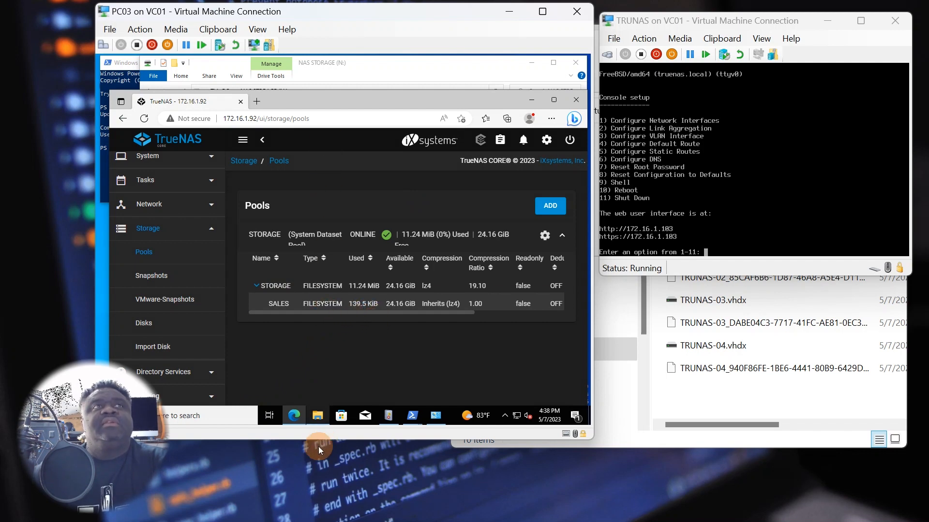
{"action": "left_click", "coordinate": [321, 417]}
- Open N:\SALES and try creating a new folder, dismissing the Access Denied error
{"action": "left_click", "coordinate": [203, 320]}
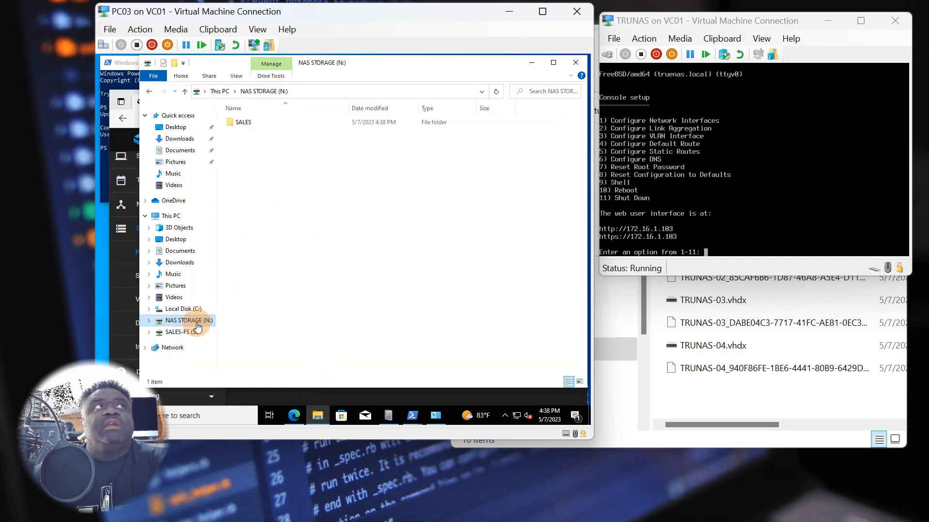
{"action": "double_click", "coordinate": [252, 127]}
{"action": "right_click", "coordinate": [279, 166]}
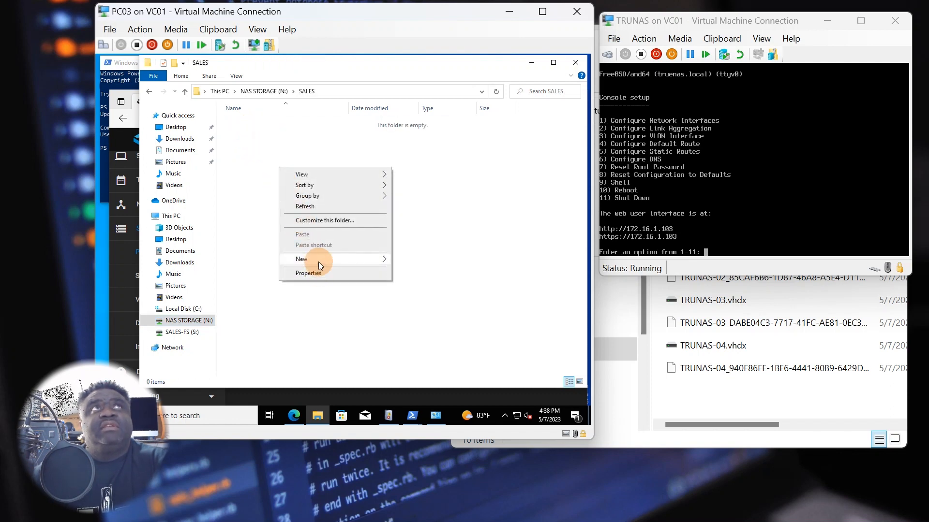
{"action": "mouse_move", "coordinate": [319, 261]}
{"action": "left_click", "coordinate": [393, 259]}
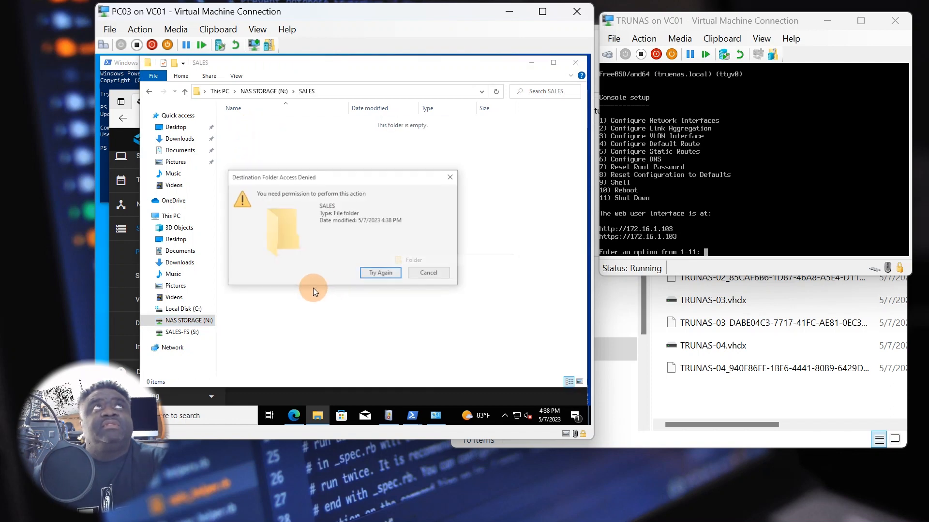
{"action": "left_click", "coordinate": [422, 272]}
{"action": "left_click", "coordinate": [294, 415]}
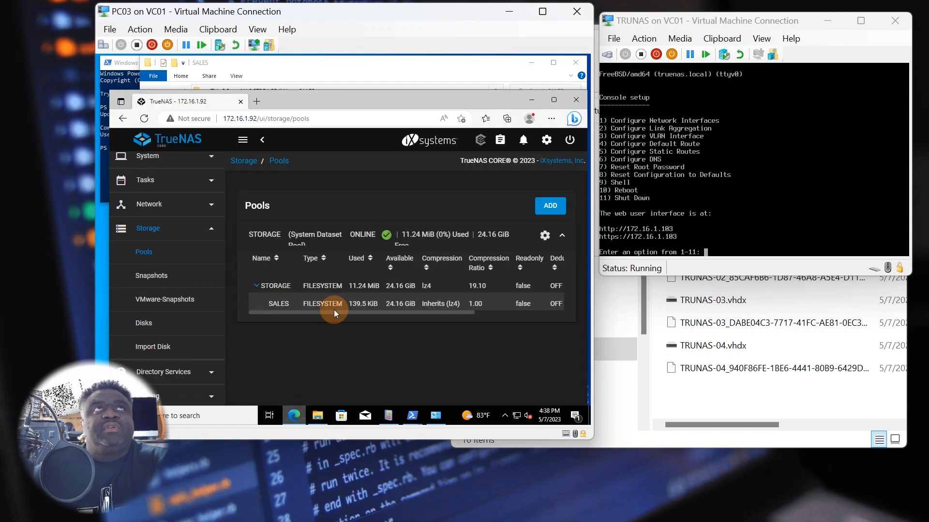
- Open the SALES dataset's ACL editor and fill its entries from the OPEN preset
{"action": "left_click_drag", "start_coordinate": [424, 313], "coordinate": [531, 311]}
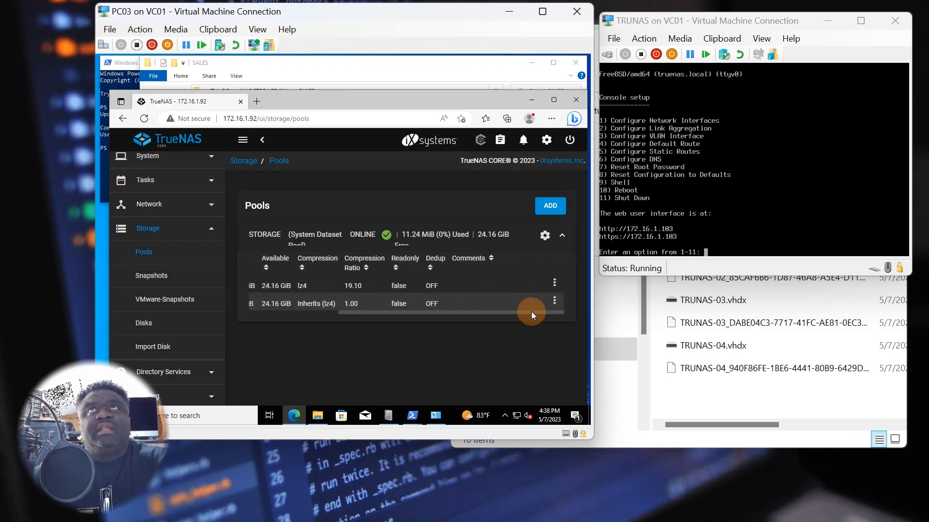
{"action": "left_click", "coordinate": [555, 300]}
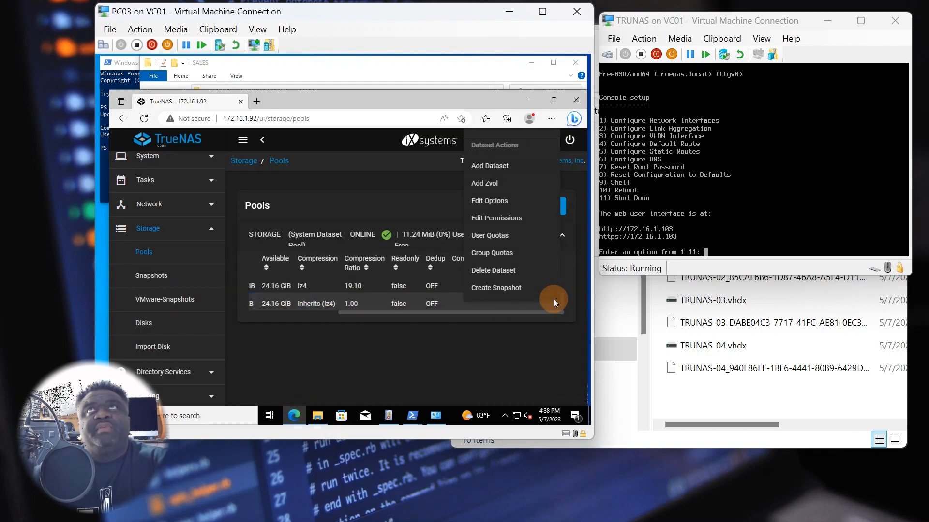
{"action": "left_click", "coordinate": [501, 221]}
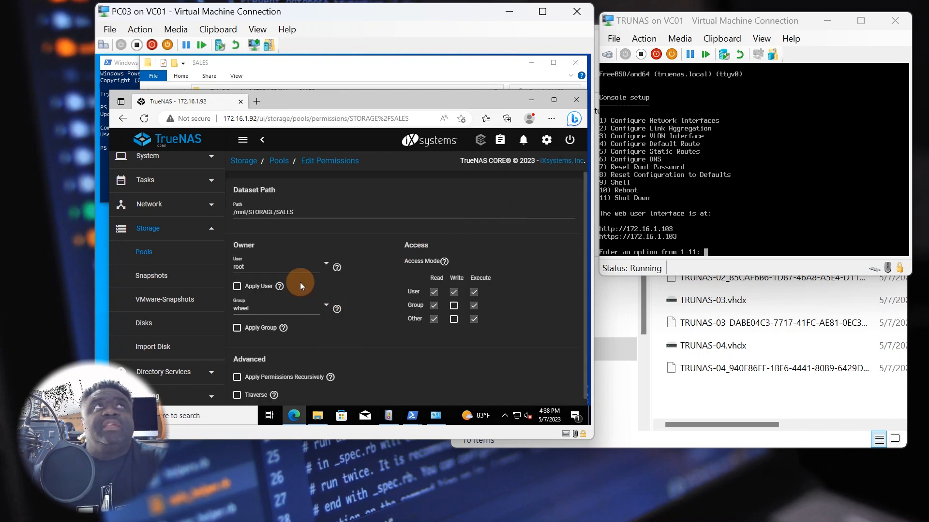
{"action": "left_click_drag", "start_coordinate": [233, 212], "coordinate": [300, 212]}
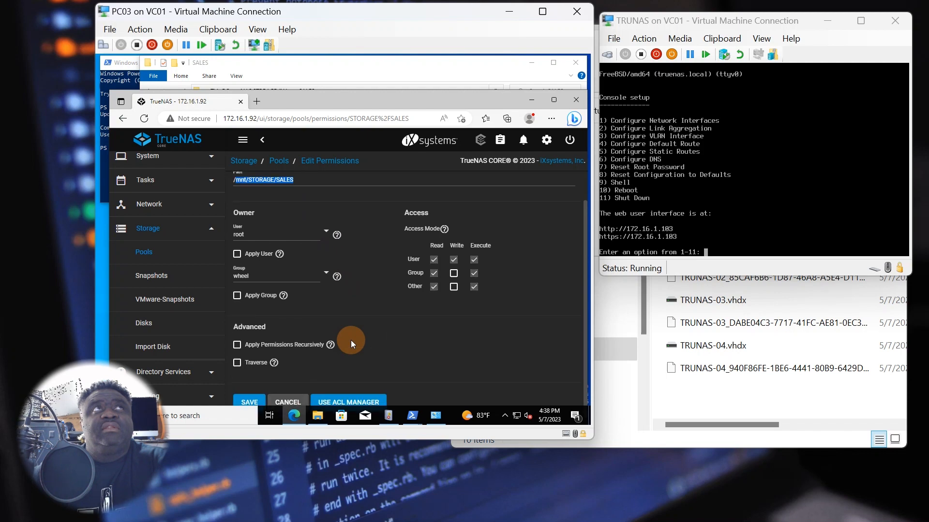
{"action": "scroll", "coordinate": [350, 341], "scroll_direction": "down", "scroll_amount": 1}
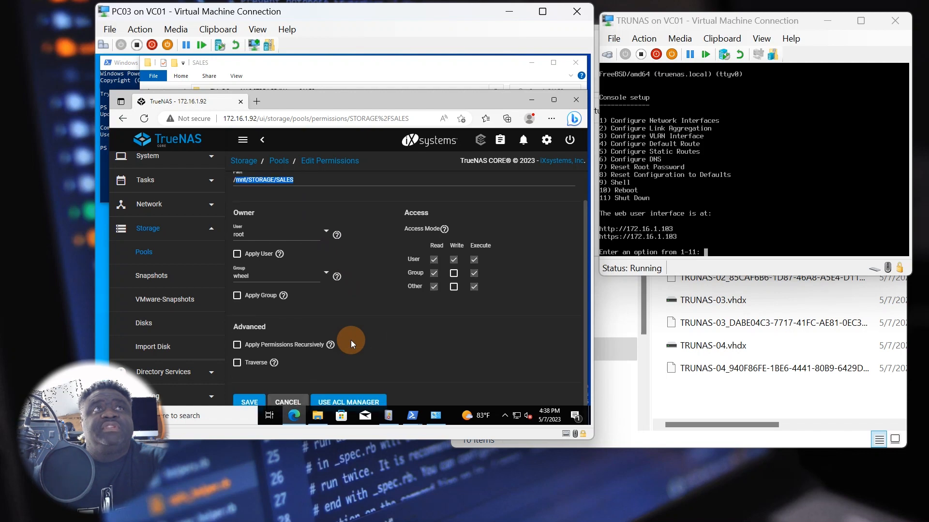
{"action": "left_click", "coordinate": [332, 403]}
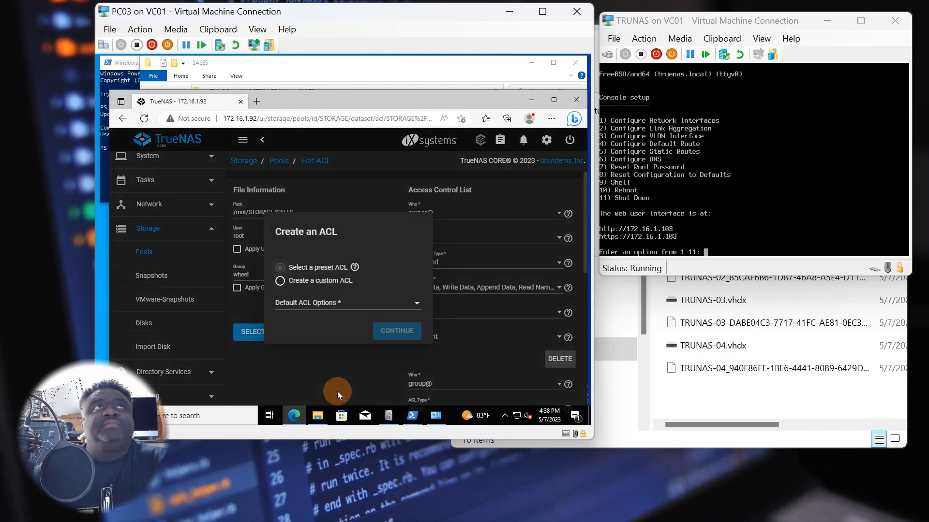
{"action": "left_click", "coordinate": [308, 304]}
{"action": "left_click", "coordinate": [307, 310]}
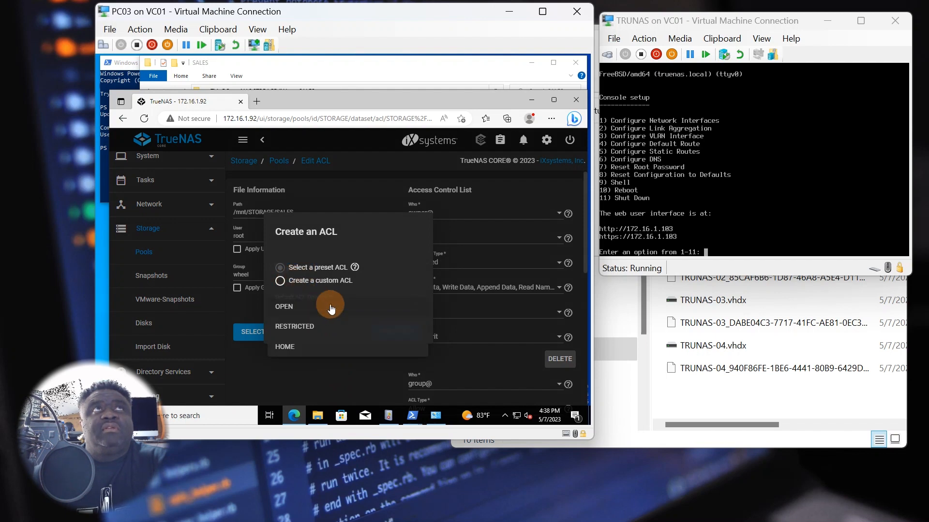
{"action": "left_click", "coordinate": [286, 309]}
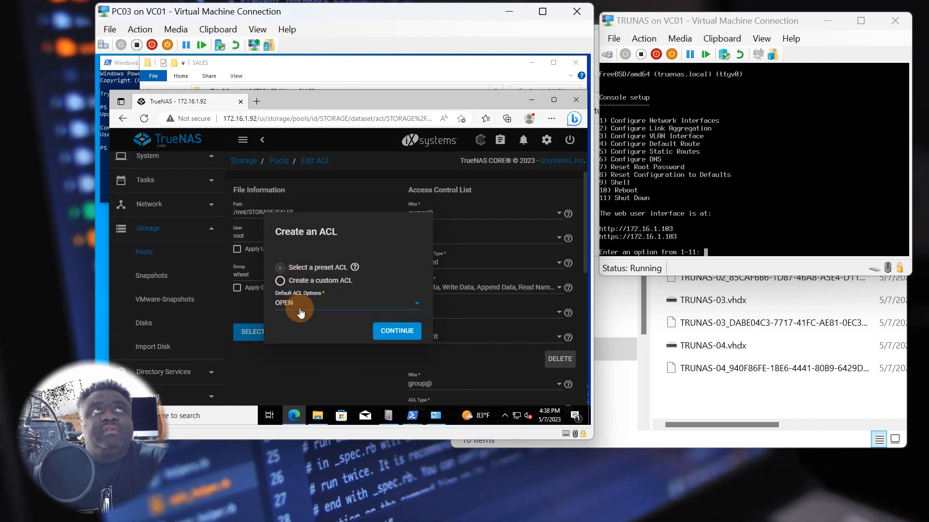
{"action": "left_click", "coordinate": [393, 331]}
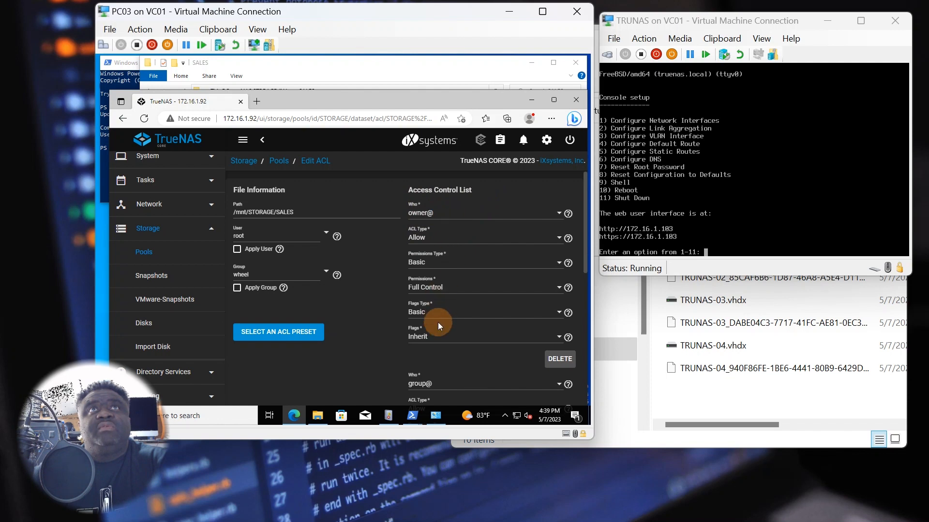
- Apply the SALES permissions recursively and to child datasets, confirming the warning
{"action": "scroll", "coordinate": [437, 322], "scroll_direction": "down", "scroll_amount": 2}
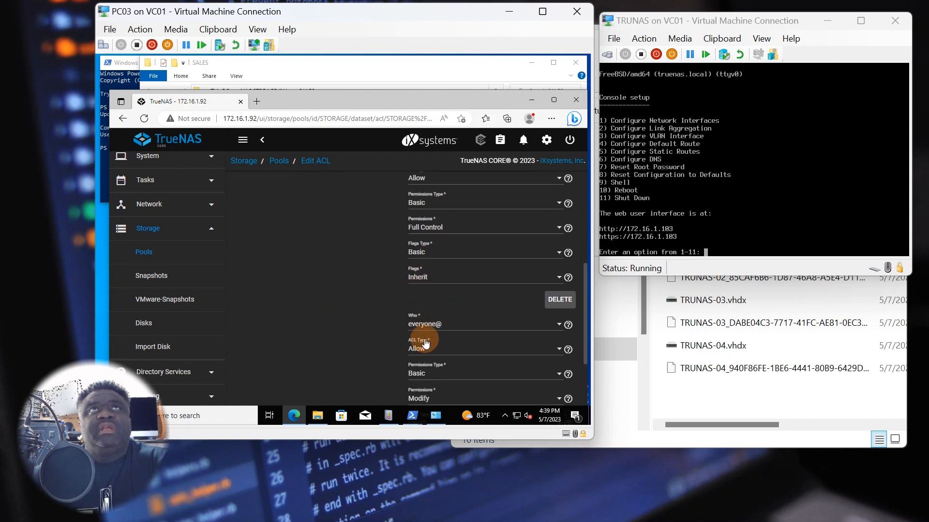
{"action": "scroll", "coordinate": [448, 323], "scroll_direction": "down", "scroll_amount": 1}
{"action": "scroll", "coordinate": [432, 313], "scroll_direction": "down", "scroll_amount": 3}
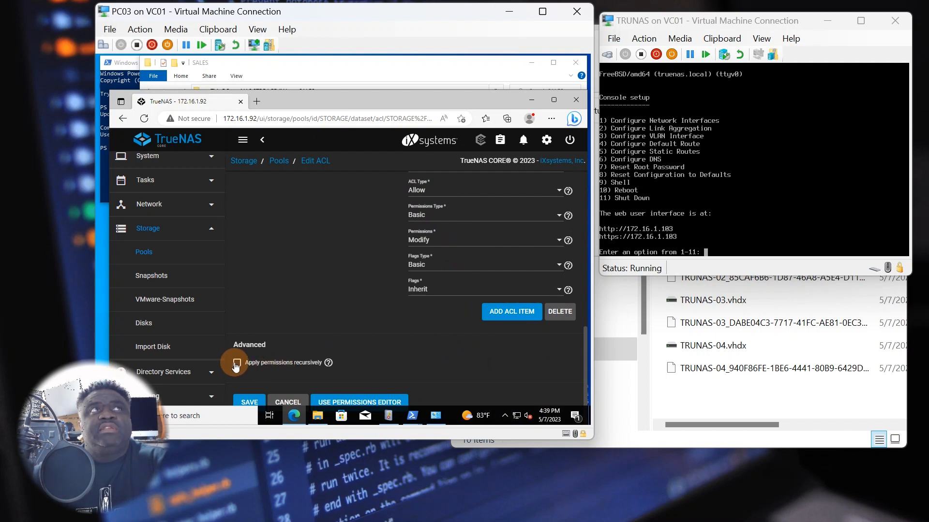
{"action": "left_click", "coordinate": [237, 363]}
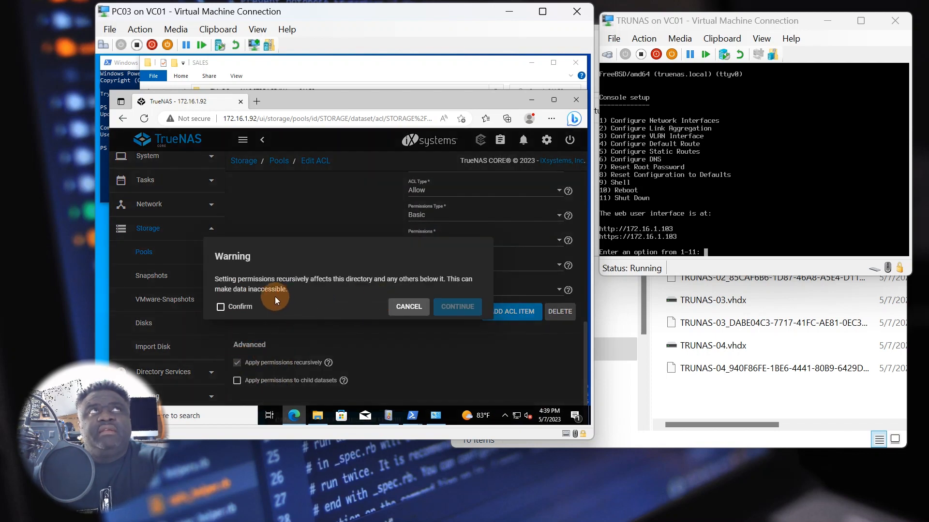
{"action": "left_click", "coordinate": [220, 307]}
{"action": "left_click", "coordinate": [457, 306]}
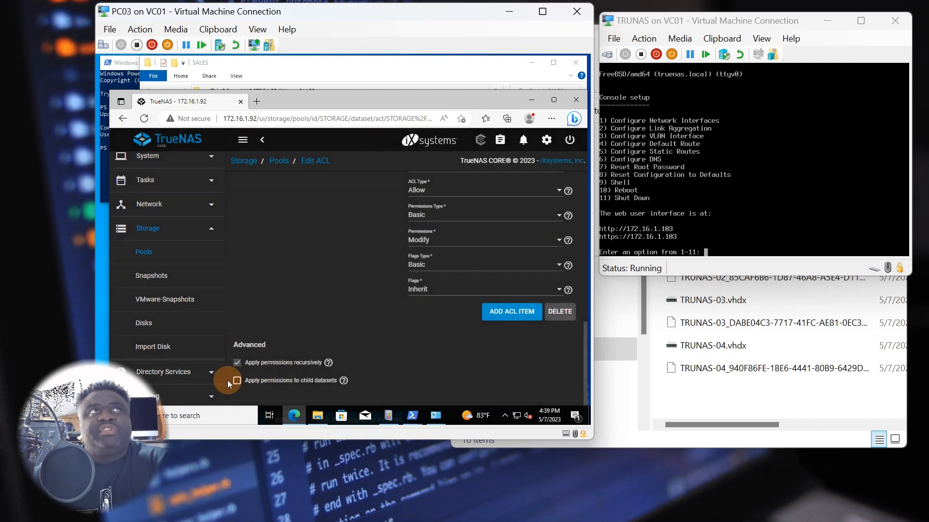
{"action": "mouse_move", "coordinate": [328, 362]}
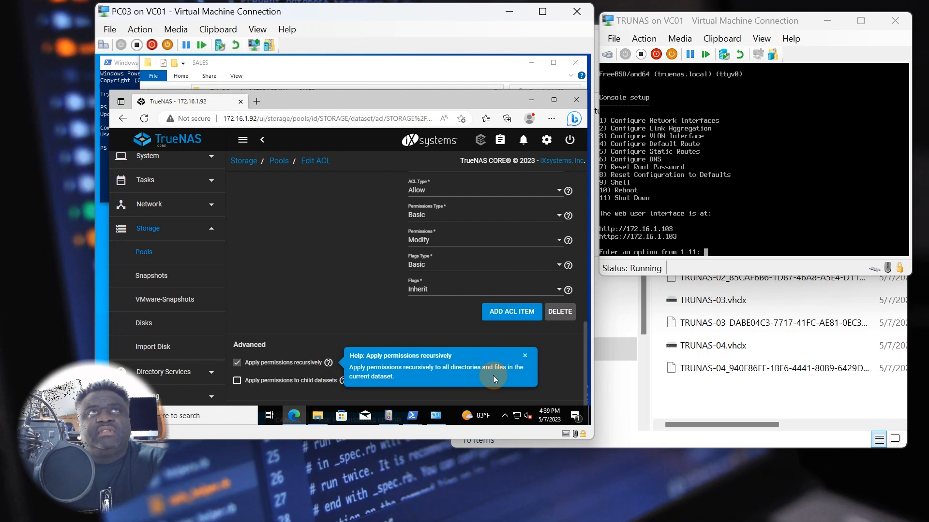
{"action": "left_click", "coordinate": [525, 356]}
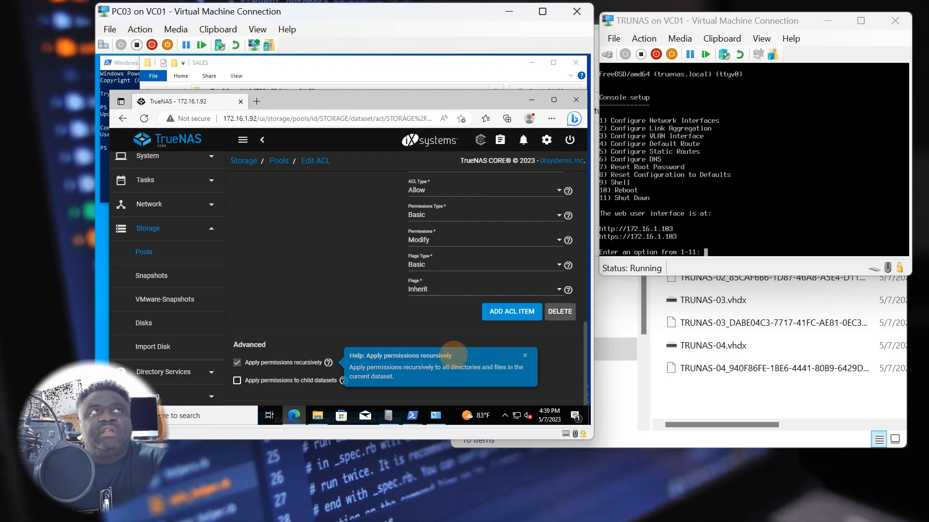
{"action": "left_click", "coordinate": [345, 382]}
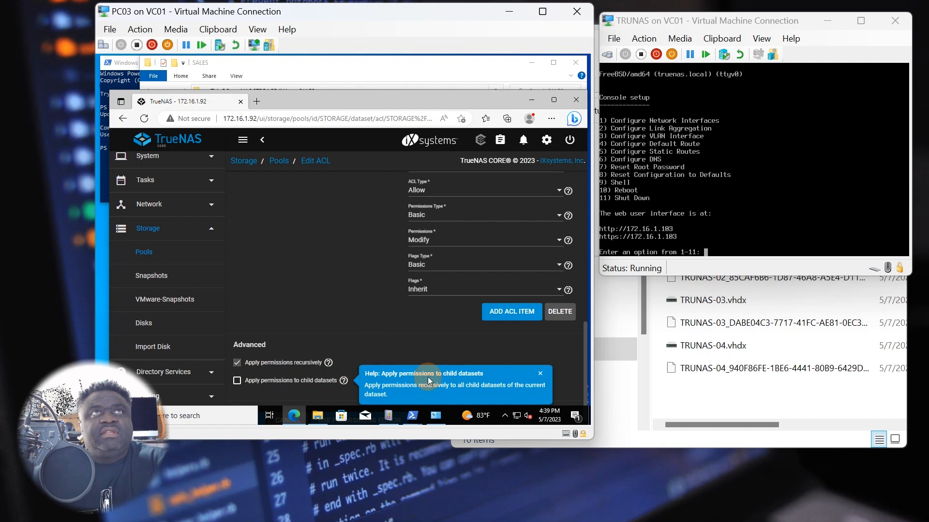
{"action": "left_click", "coordinate": [540, 373]}
{"action": "left_click", "coordinate": [237, 380]}
- Set the group to builtin_users, keep root as owner, and save the SALES ACL
{"action": "scroll", "coordinate": [364, 372], "scroll_direction": "up", "scroll_amount": 6}
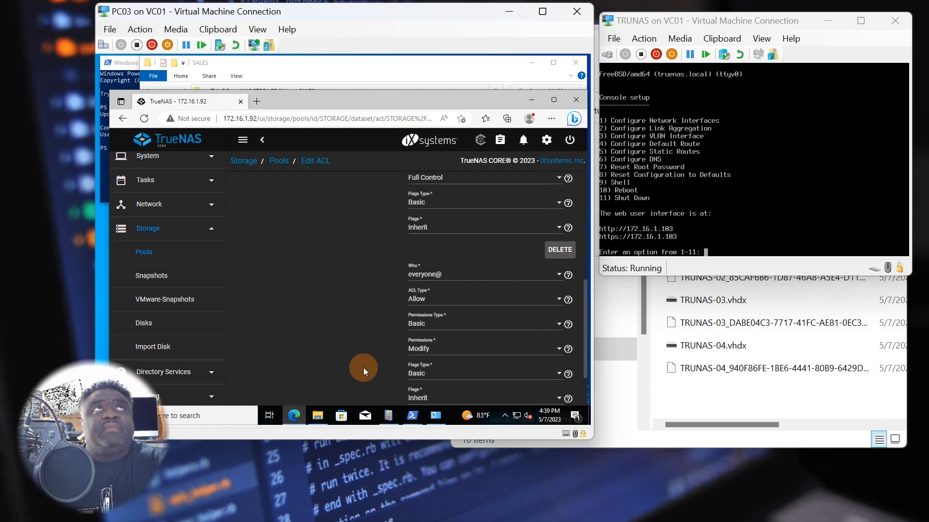
{"action": "scroll", "coordinate": [338, 370], "scroll_direction": "up", "scroll_amount": 2}
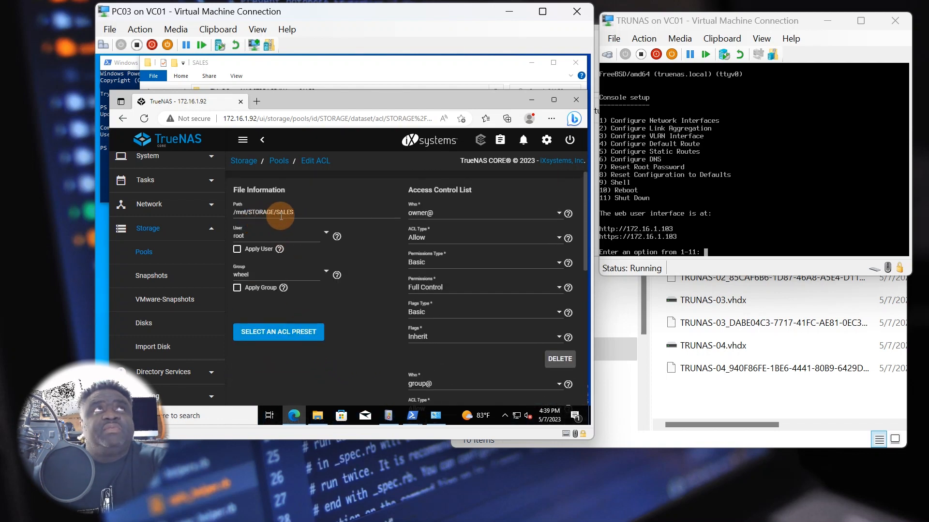
{"action": "left_click", "coordinate": [327, 274]}
{"action": "scroll", "coordinate": [364, 343], "scroll_direction": "down", "scroll_amount": 8}
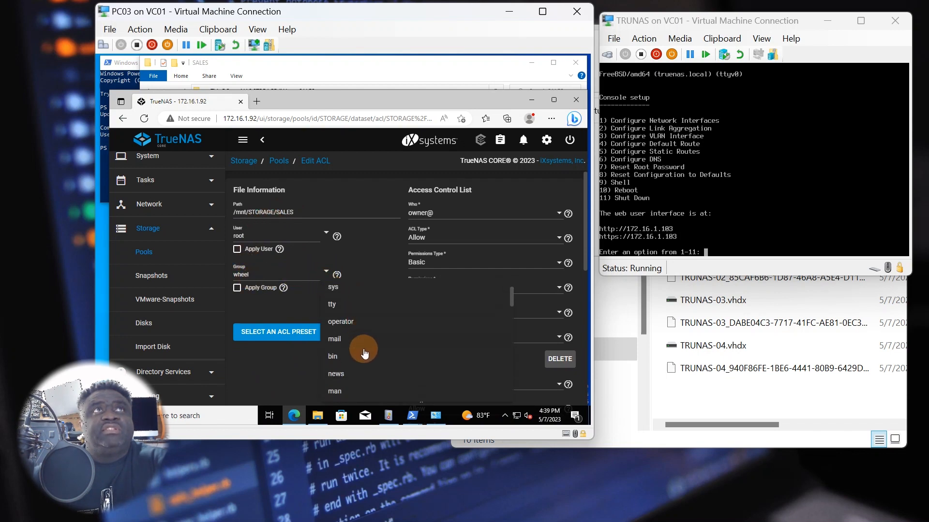
{"action": "scroll", "coordinate": [366, 357], "scroll_direction": "down", "scroll_amount": 8}
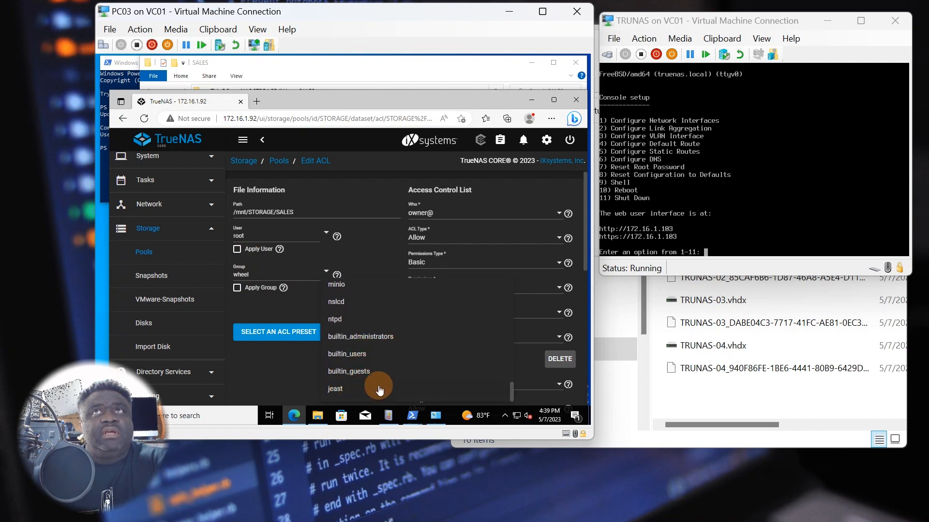
{"action": "left_click", "coordinate": [356, 355]}
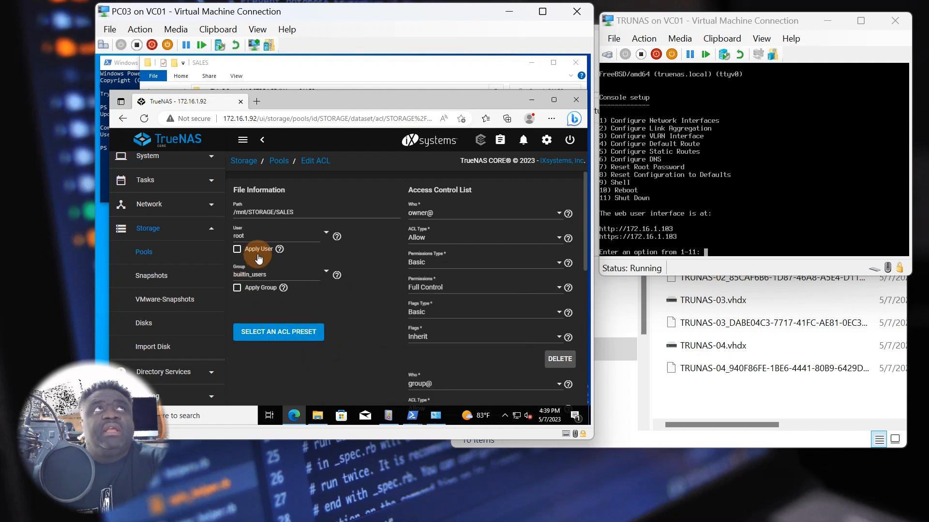
{"action": "left_click", "coordinate": [325, 233]}
{"action": "scroll", "coordinate": [359, 334], "scroll_direction": "down", "scroll_amount": 10}
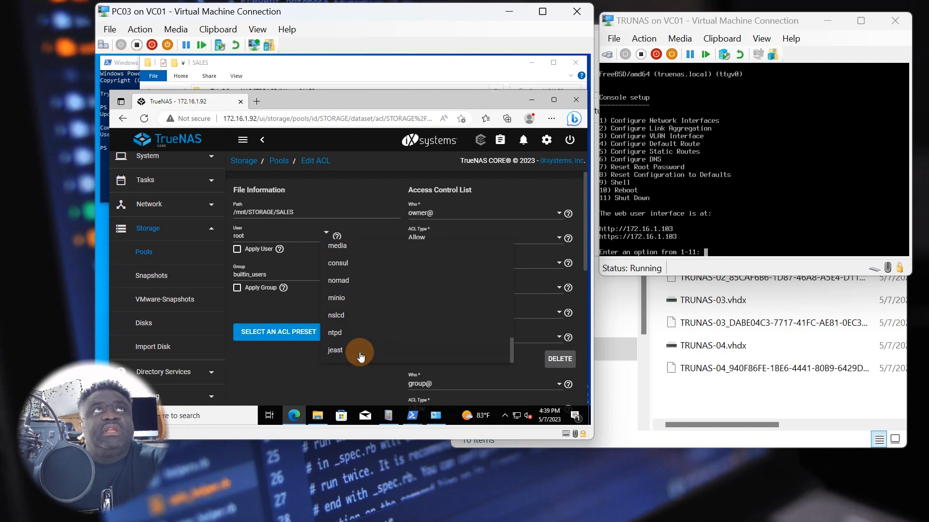
{"action": "left_click", "coordinate": [291, 361]}
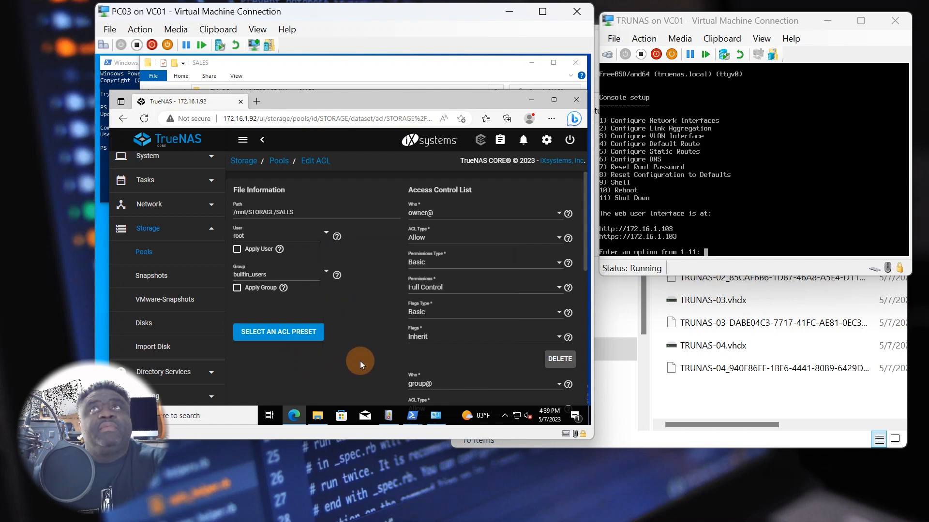
{"action": "scroll", "coordinate": [360, 361], "scroll_direction": "down", "scroll_amount": 5}
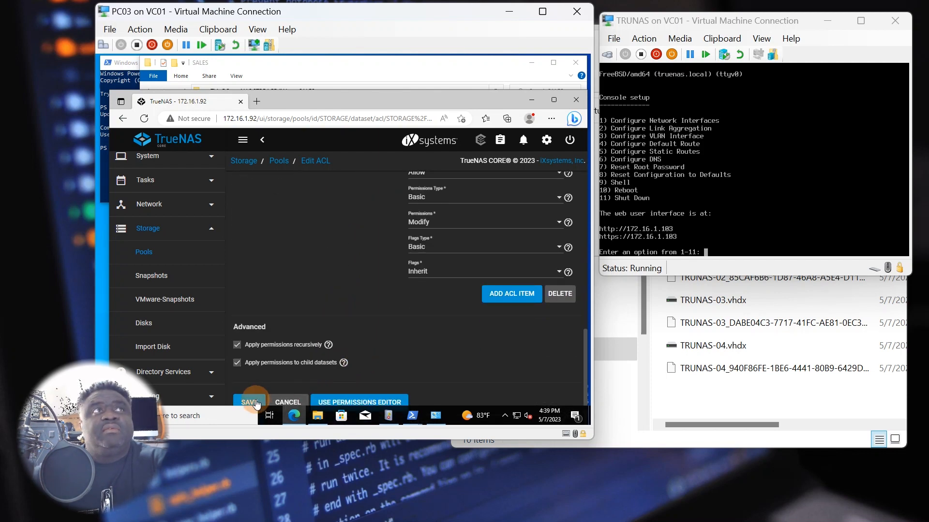
{"action": "left_click", "coordinate": [257, 404]}
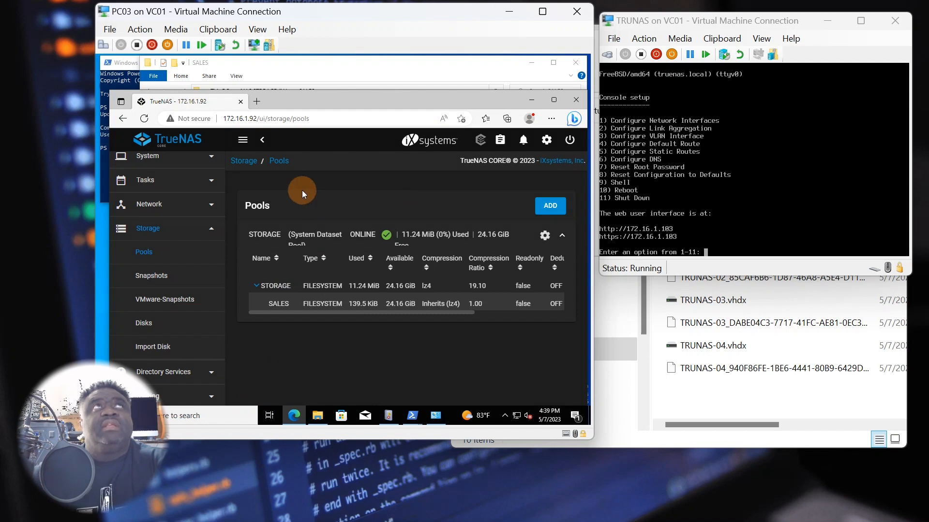
- Create a folder named TEst inside SALES on the N: drive
{"action": "right_click", "coordinate": [287, 158]}
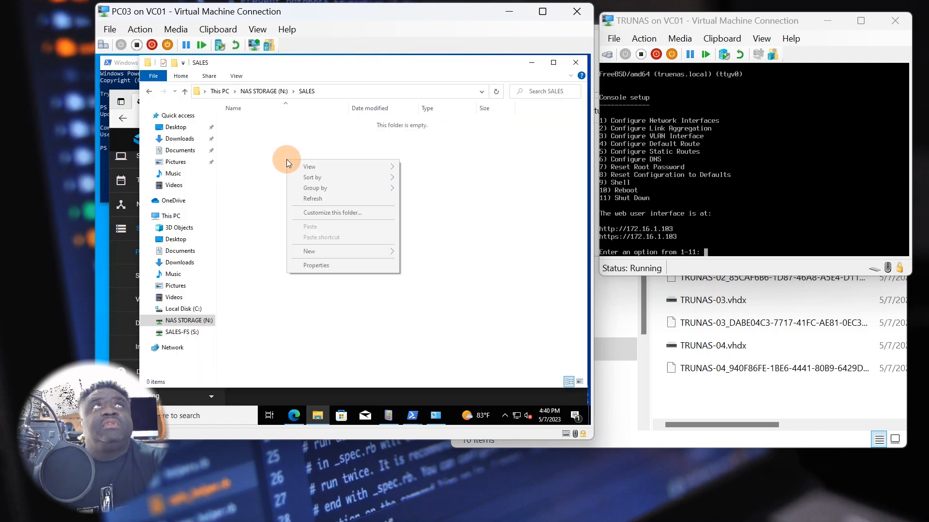
{"action": "mouse_move", "coordinate": [318, 251]}
{"action": "left_click", "coordinate": [415, 253]}
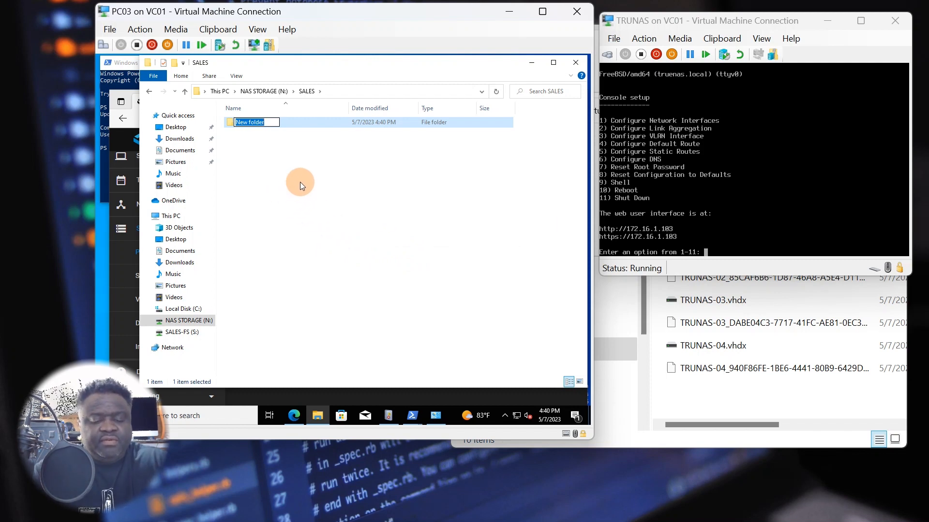
{"action": "type", "text": "TEst"}
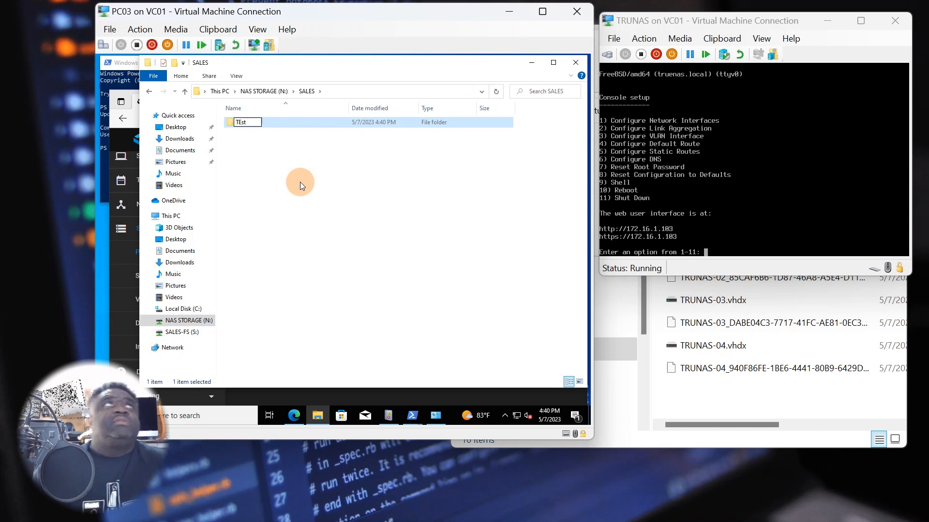
{"action": "left_click", "coordinate": [293, 181]}
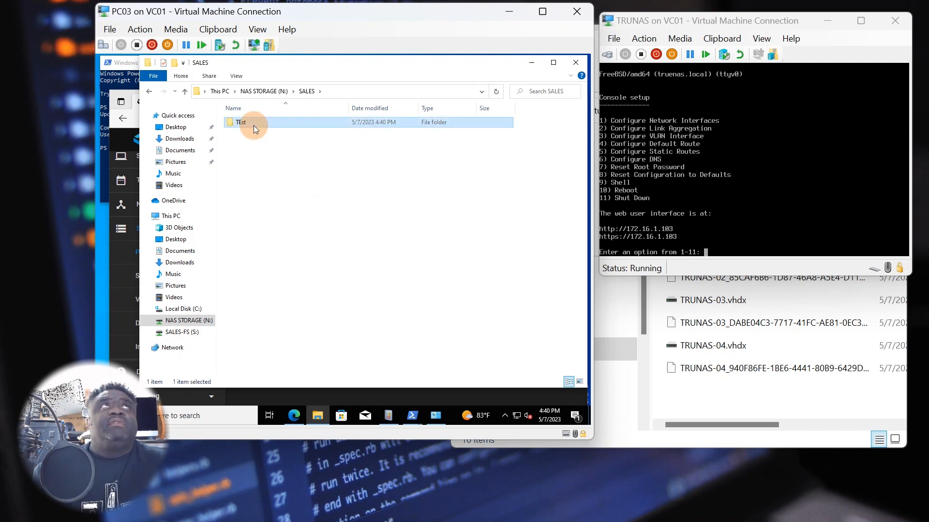
- Open TEst and create a New folder inside it
{"action": "double_click", "coordinate": [254, 126]}
{"action": "right_click", "coordinate": [266, 163]}
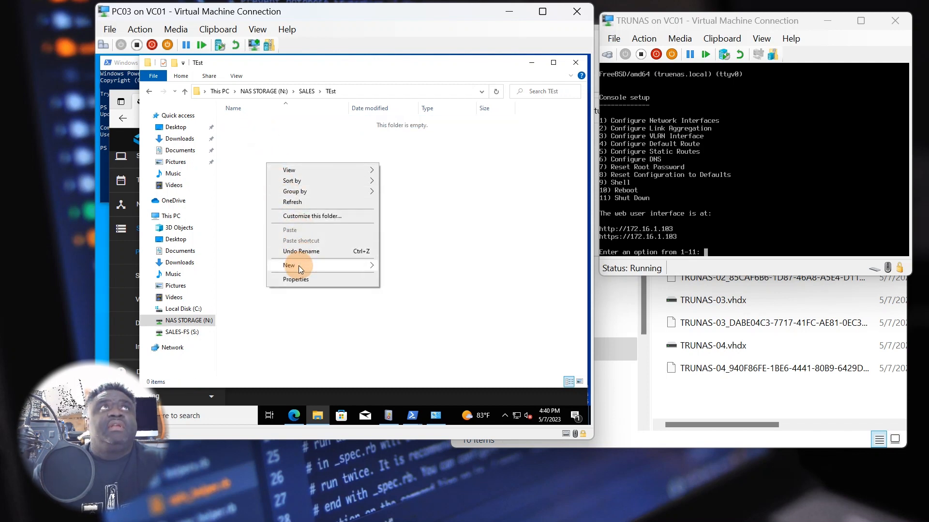
{"action": "mouse_move", "coordinate": [372, 270]}
{"action": "left_click", "coordinate": [402, 266]}
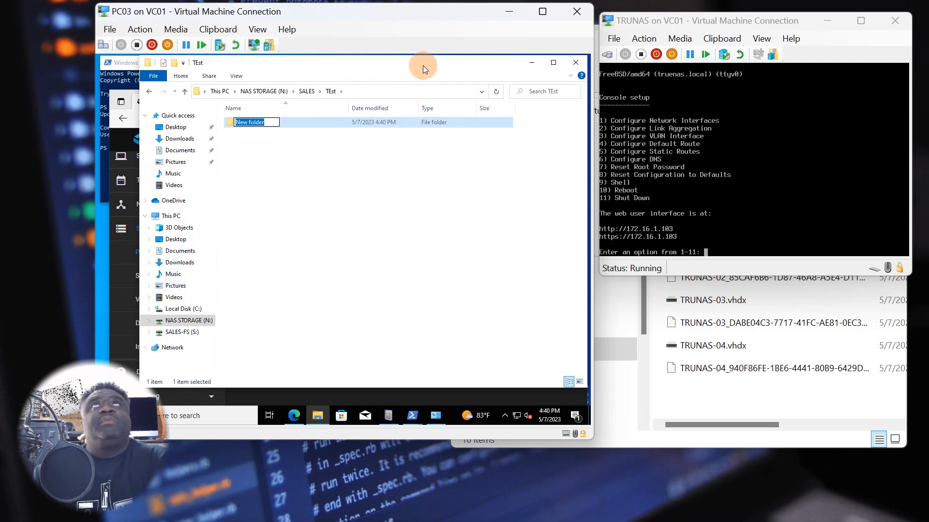
- Bring up the TrueNAS pools page and open the SALES dataset's Edit Permissions page
{"action": "left_click", "coordinate": [532, 65]}
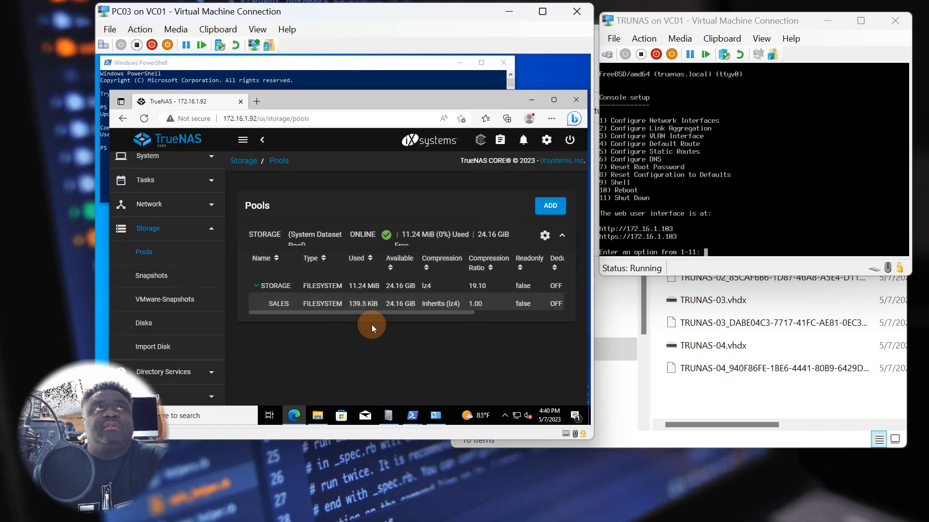
{"action": "left_click_drag", "start_coordinate": [383, 312], "coordinate": [519, 315]}
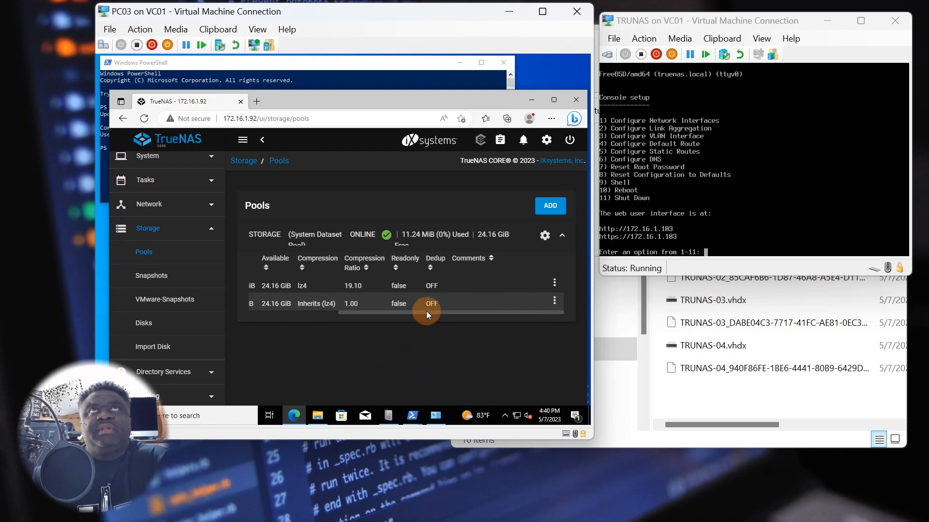
{"action": "left_click_drag", "start_coordinate": [426, 312], "coordinate": [323, 324]}
{"action": "left_click", "coordinate": [265, 305]}
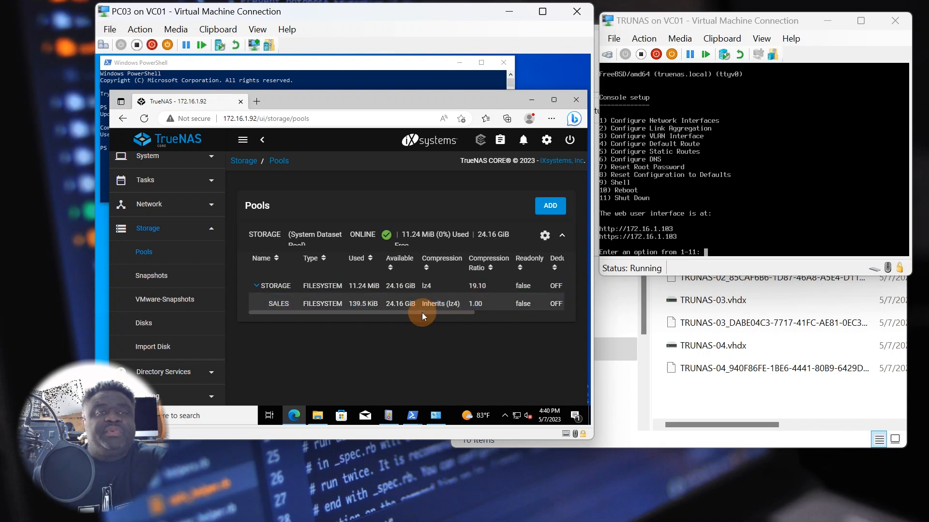
{"action": "left_click_drag", "start_coordinate": [433, 312], "coordinate": [546, 309]}
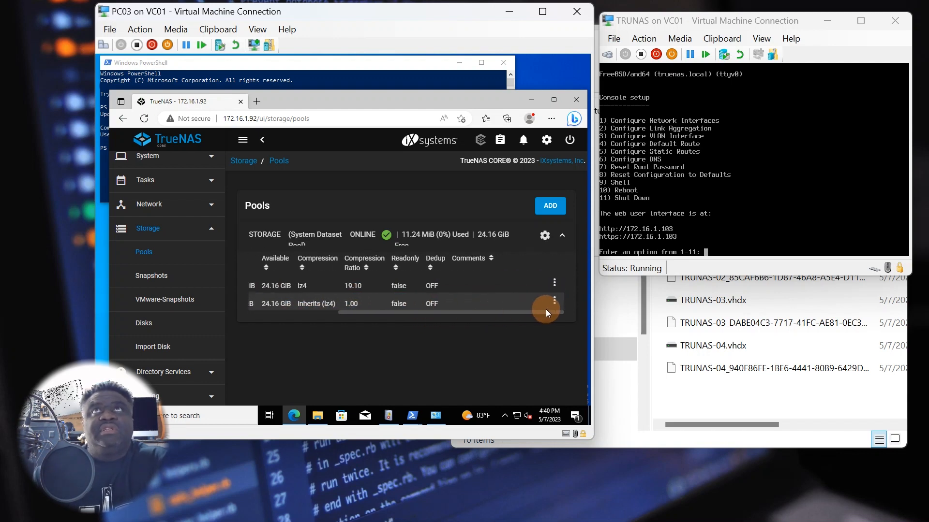
{"action": "left_click", "coordinate": [554, 304]}
{"action": "left_click", "coordinate": [495, 217]}
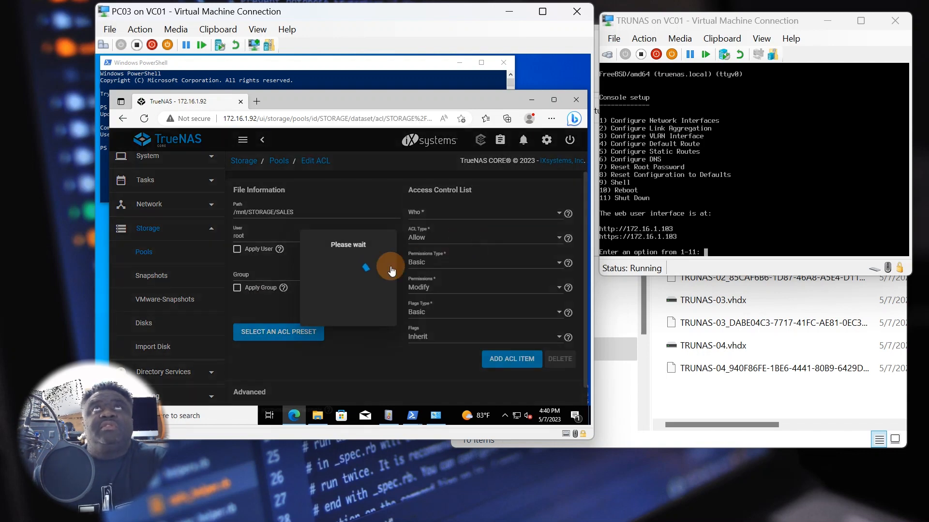
- Review the ACL presets and entries without applying anything, then minimize the browser
{"action": "left_click", "coordinate": [271, 335]}
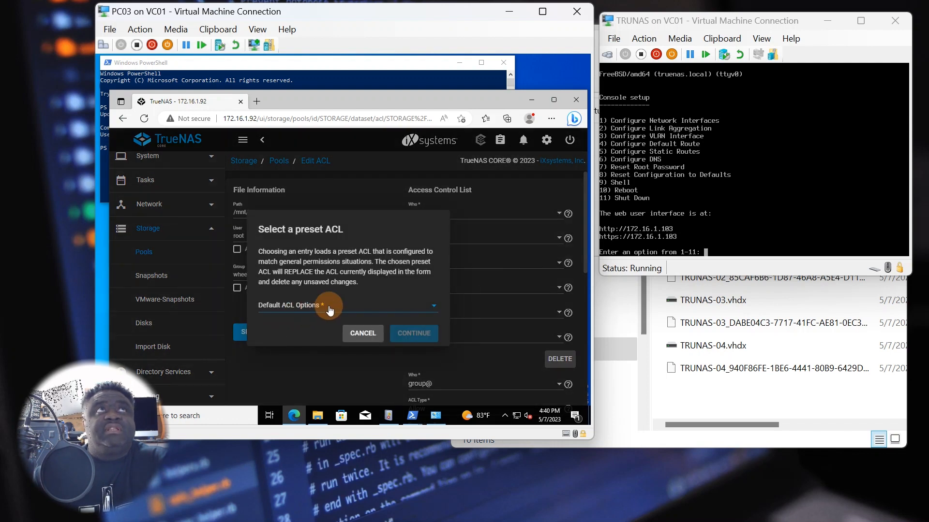
{"action": "left_click", "coordinate": [433, 309]}
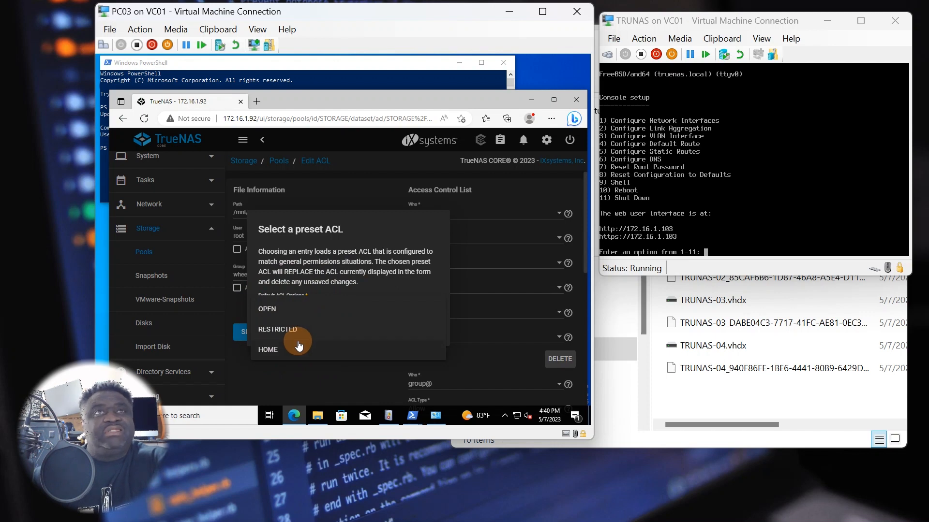
{"action": "left_click", "coordinate": [329, 375]}
{"action": "left_click", "coordinate": [362, 338]}
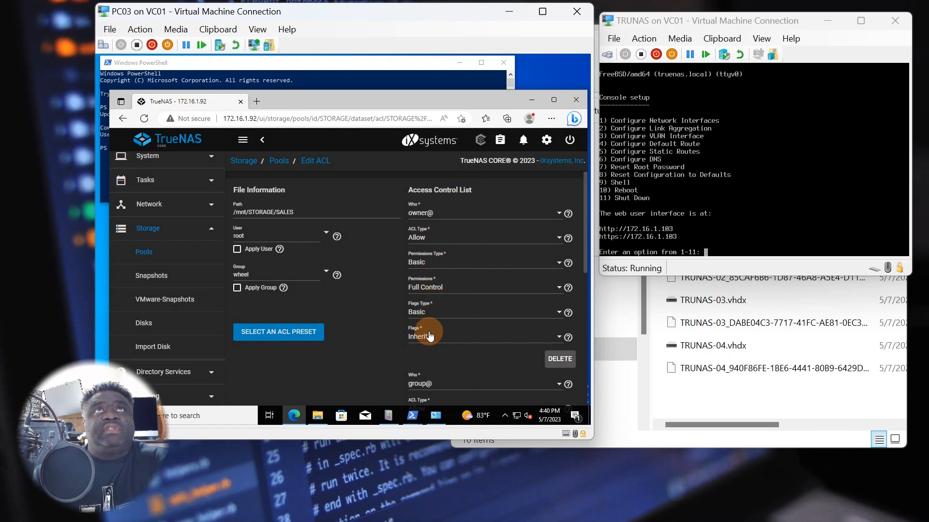
{"action": "scroll", "coordinate": [425, 380], "scroll_direction": "down", "scroll_amount": 5}
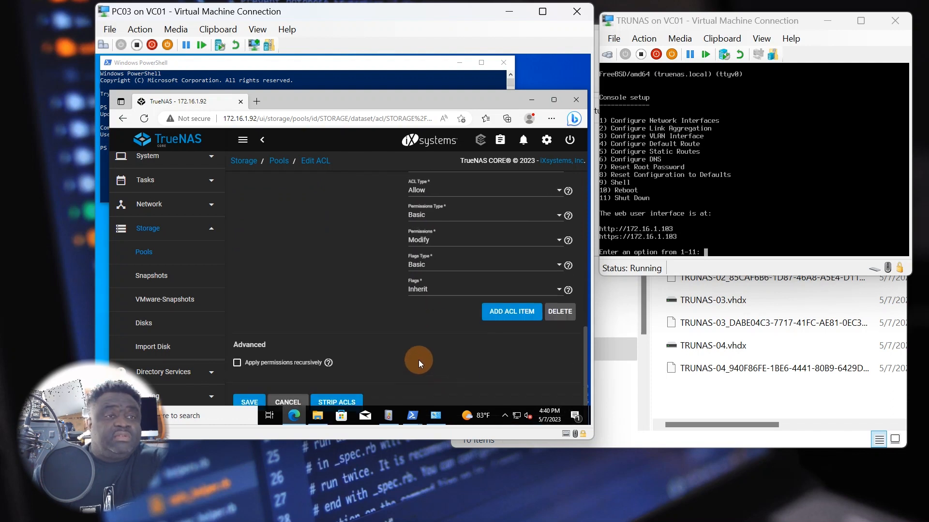
{"action": "scroll", "coordinate": [318, 349], "scroll_direction": "up", "scroll_amount": 5}
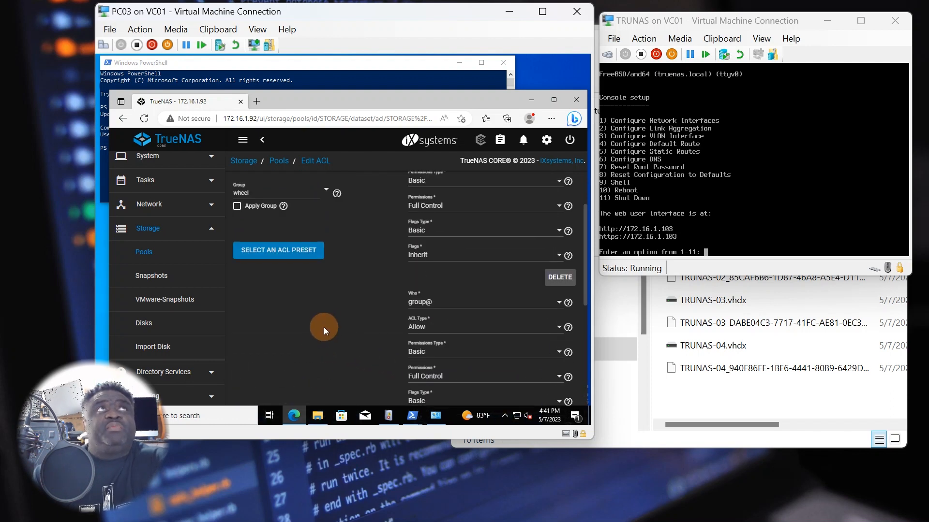
{"action": "scroll", "coordinate": [324, 327], "scroll_direction": "up", "scroll_amount": 2}
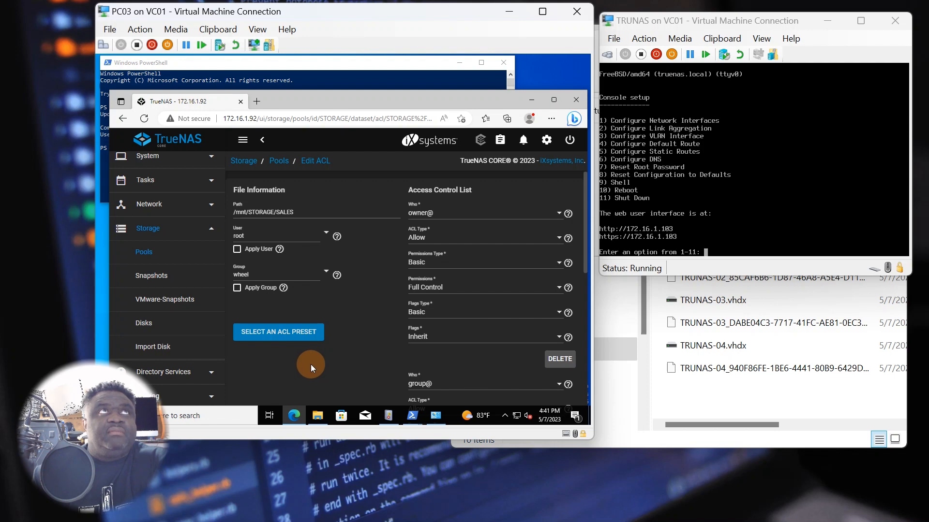
{"action": "scroll", "coordinate": [333, 357], "scroll_direction": "down", "scroll_amount": 10}
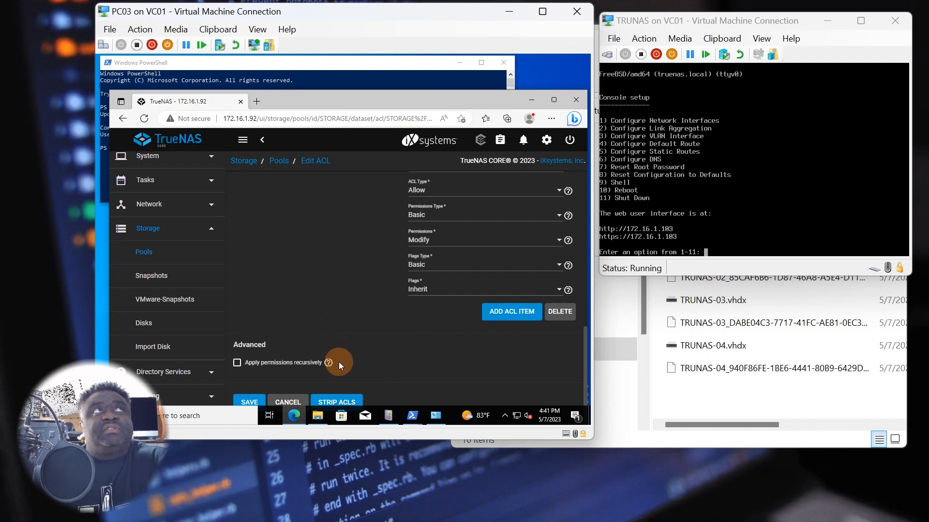
{"action": "scroll", "coordinate": [334, 345], "scroll_direction": "up", "scroll_amount": 10}
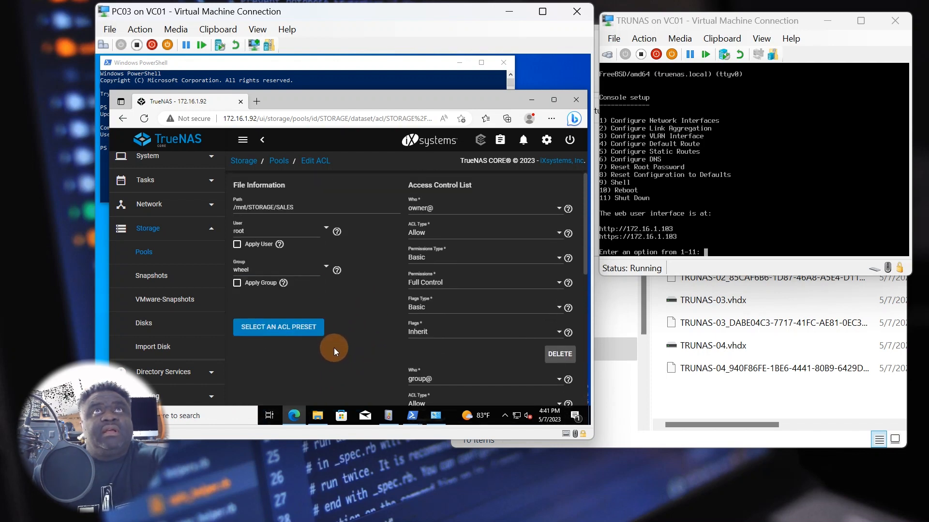
{"action": "left_click", "coordinate": [530, 99]}
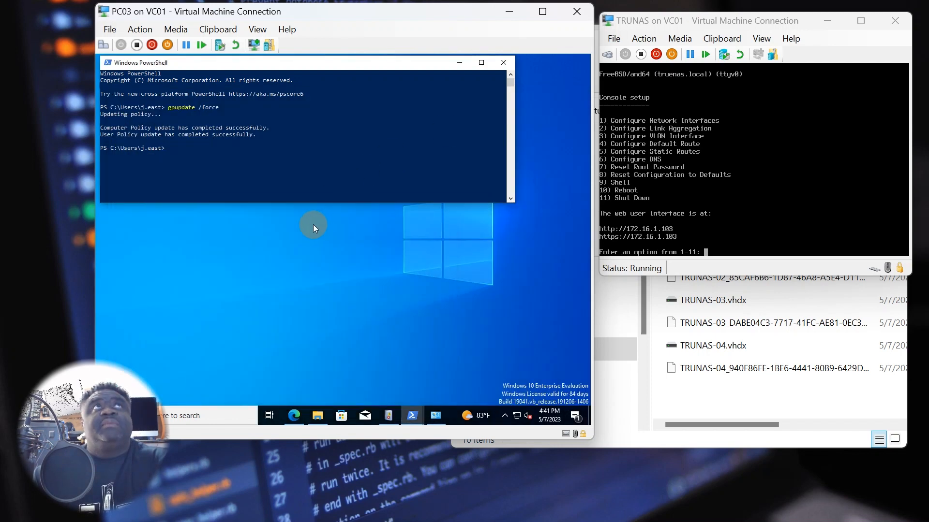
- Browse N:\SALES\TEst in File Explorer, then return to the NAS STORAGE (N:) root
{"action": "left_click", "coordinate": [318, 416]}
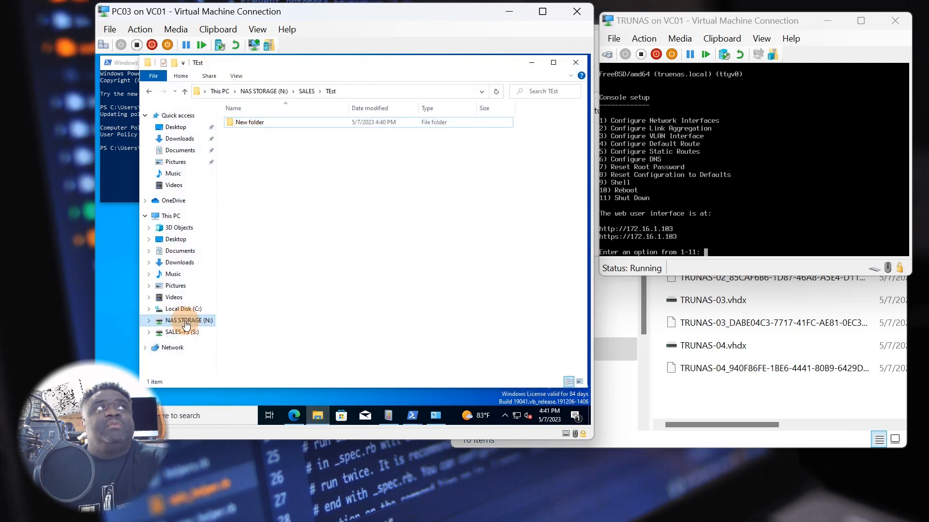
{"action": "left_click", "coordinate": [184, 320]}
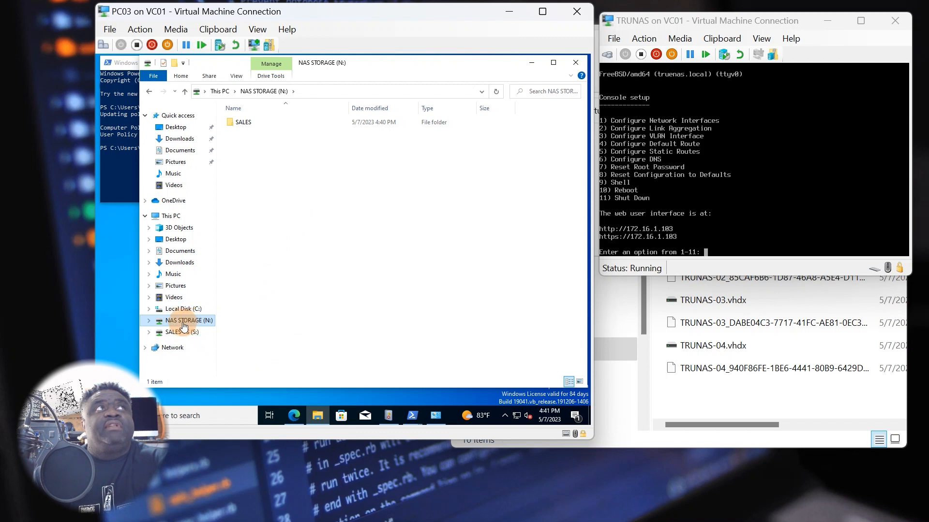
{"action": "double_click", "coordinate": [254, 124]}
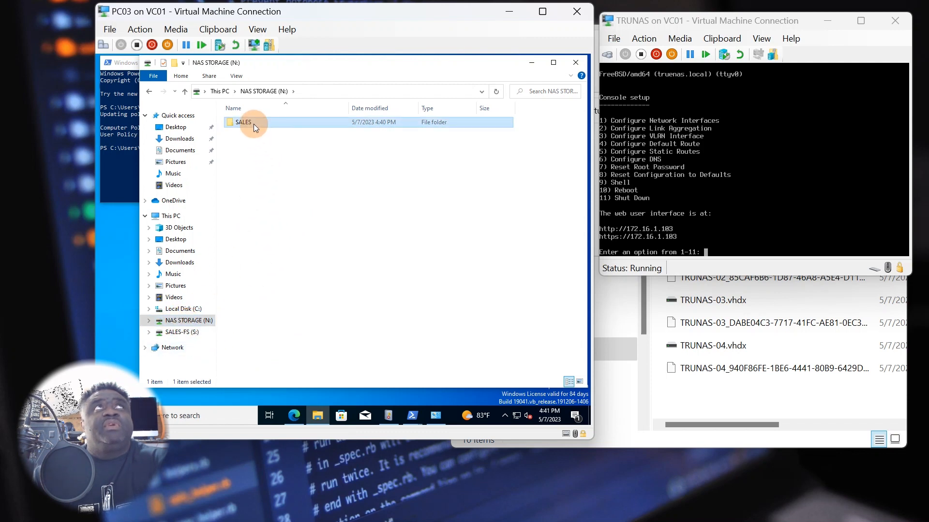
{"action": "double_click", "coordinate": [244, 124]}
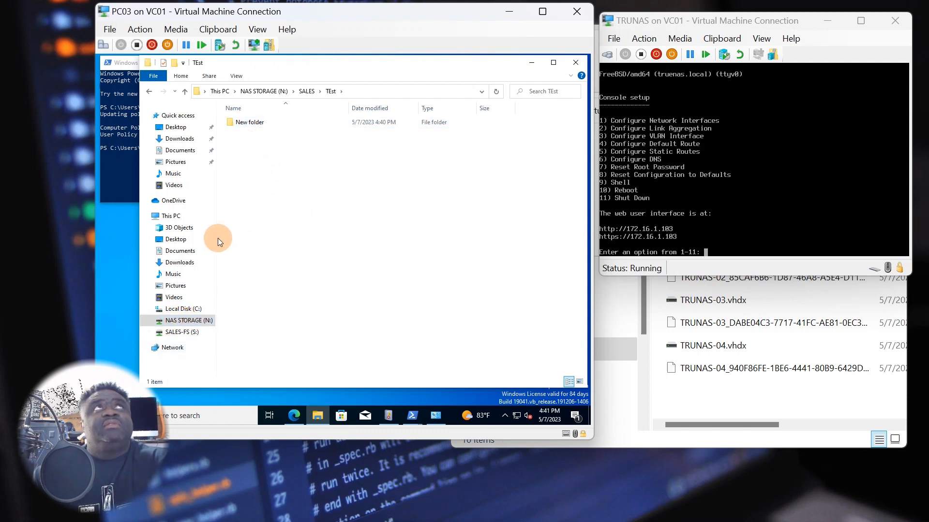
{"action": "left_click", "coordinate": [183, 321]}
- Try creating a new folder at the N: drive root and dismiss the Access Denied message
{"action": "right_click", "coordinate": [246, 260]}
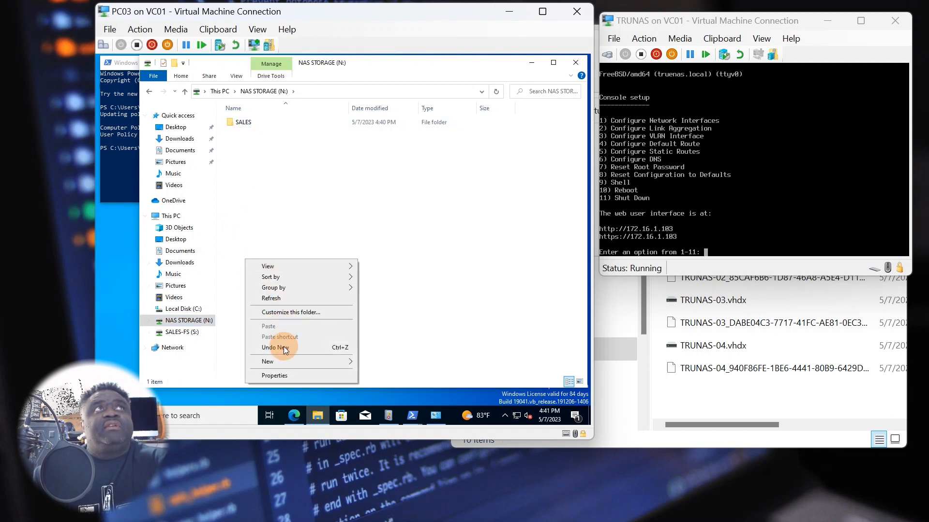
{"action": "left_click", "coordinate": [370, 253]}
{"action": "right_click", "coordinate": [321, 329]}
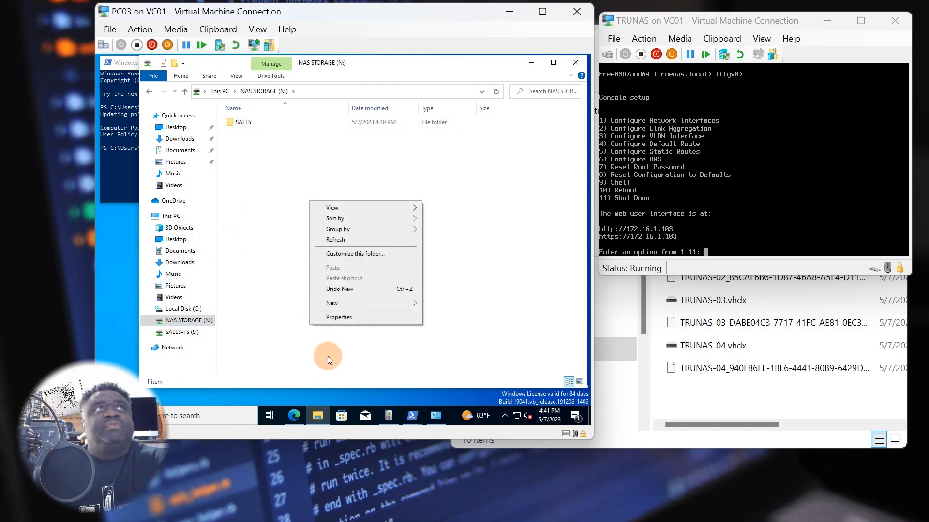
{"action": "mouse_move", "coordinate": [358, 307]}
{"action": "left_click", "coordinate": [438, 304]}
{"action": "left_click", "coordinate": [380, 272]}
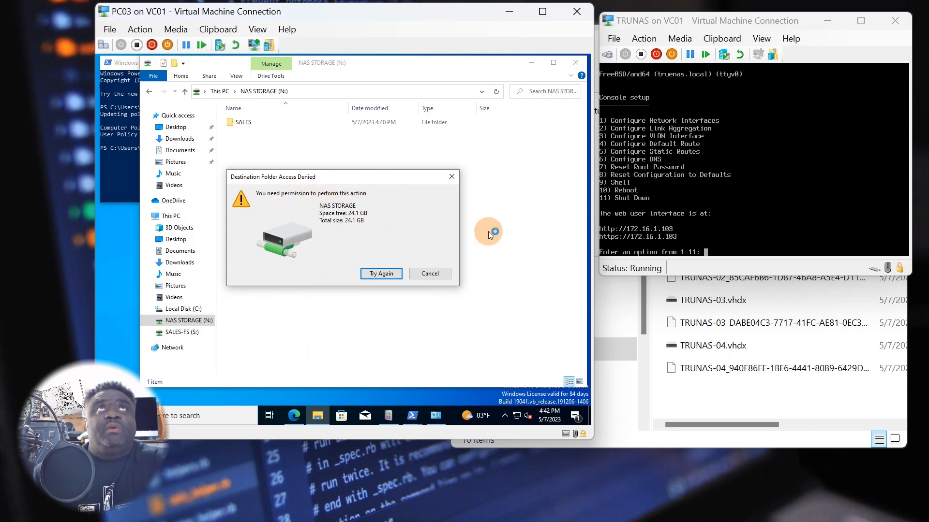
{"action": "left_click", "coordinate": [451, 176]}
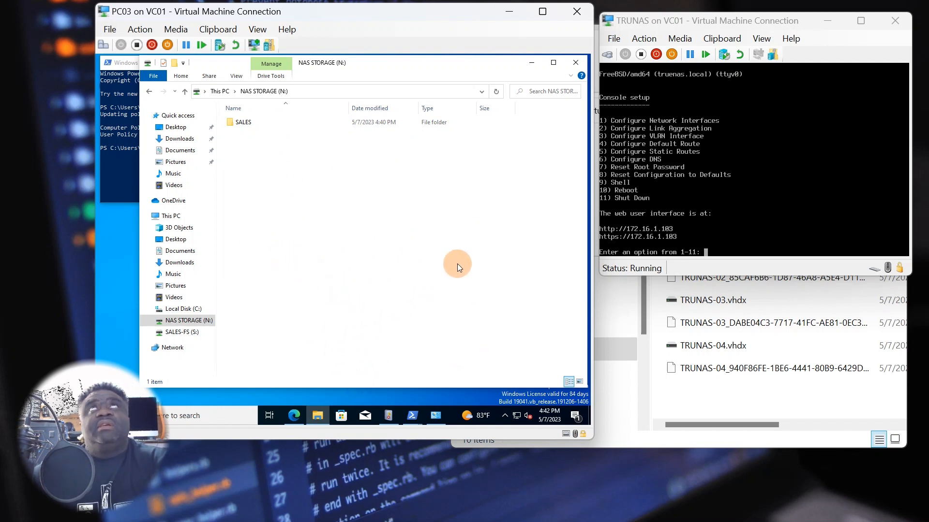
- Open the empty SALES-FS (S:) drive in the navigation pane
{"action": "left_click", "coordinate": [184, 332]}
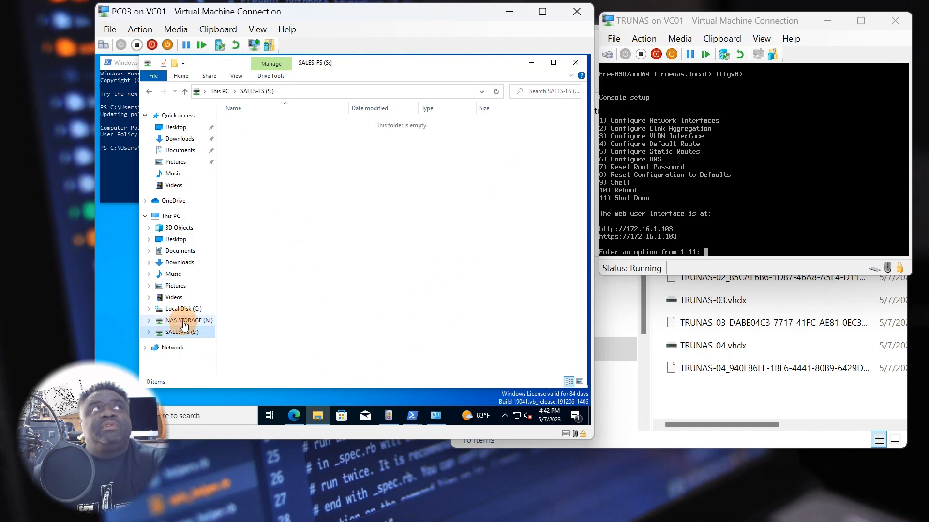
{"action": "left_click", "coordinate": [184, 320]}
{"action": "left_click", "coordinate": [184, 332]}
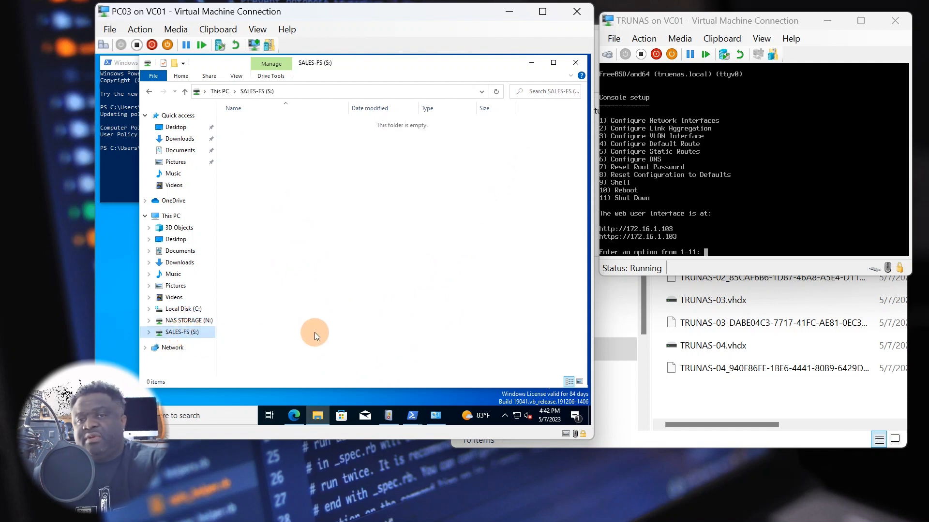
{"action": "mouse_move", "coordinate": [388, 416]}
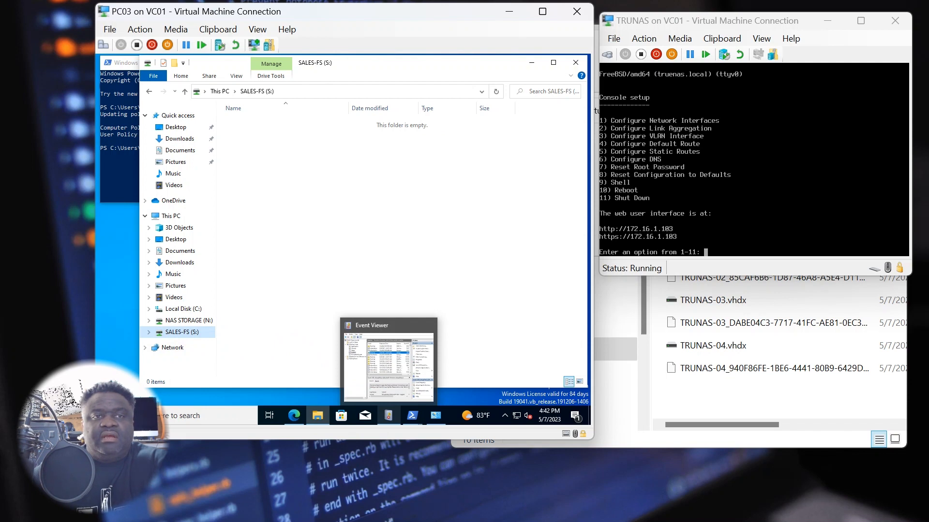